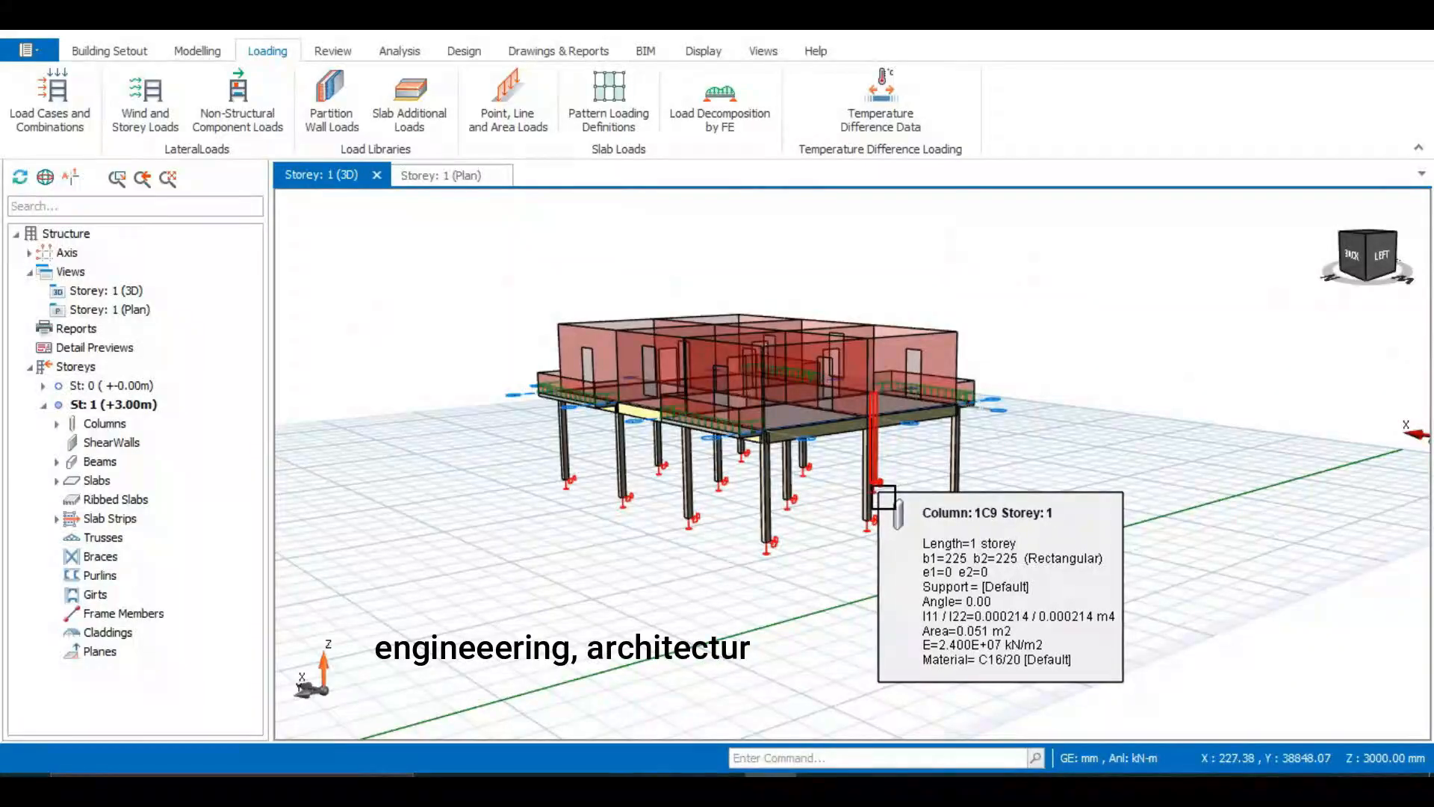
# Orbit and zoom around the 3D model to inspect the existing single-storey building
pyautogui.moveTo(982, 434); pyautogui.dragTo(820, 525, button='middle')
pyautogui.moveTo(851, 465); pyautogui.dragTo(762, 557, button='middle')
pyautogui.moveTo(993, 504); pyautogui.dragTo(759, 566, button='middle')
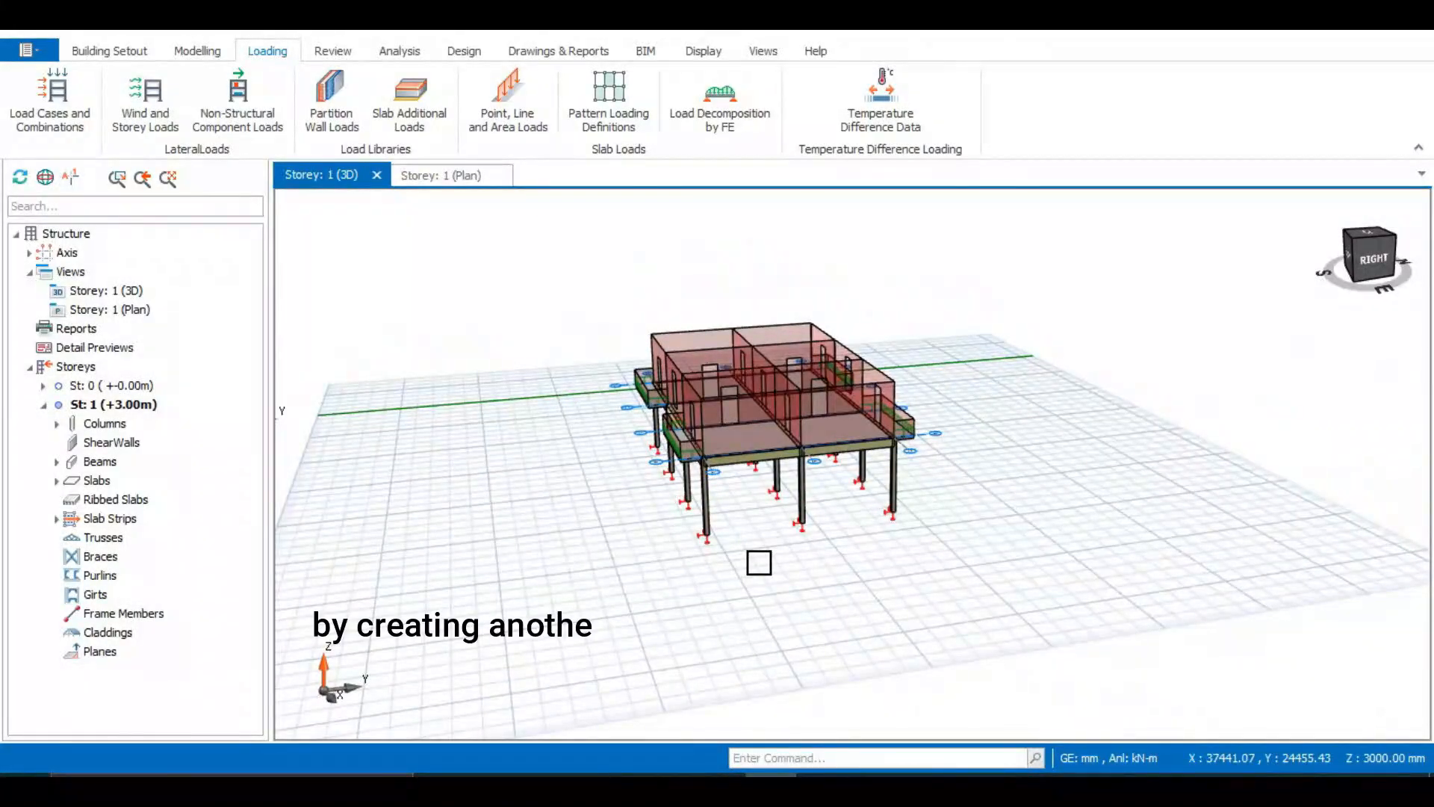
pyautogui.moveTo(759, 551); pyautogui.dragTo(765, 534, button='middle')
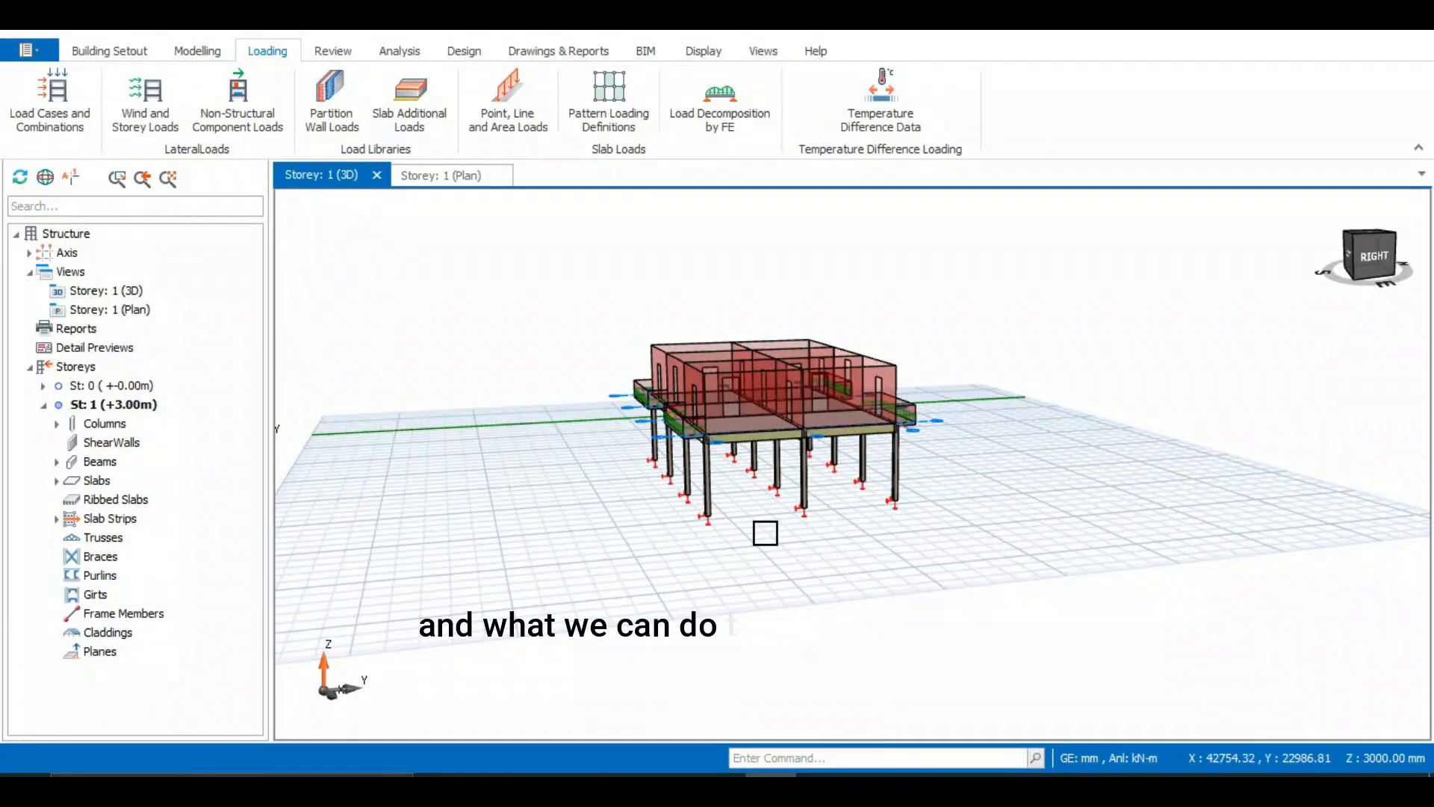
pyautogui.scroll(3, 762, 535)
pyautogui.scroll(3, 808, 532)
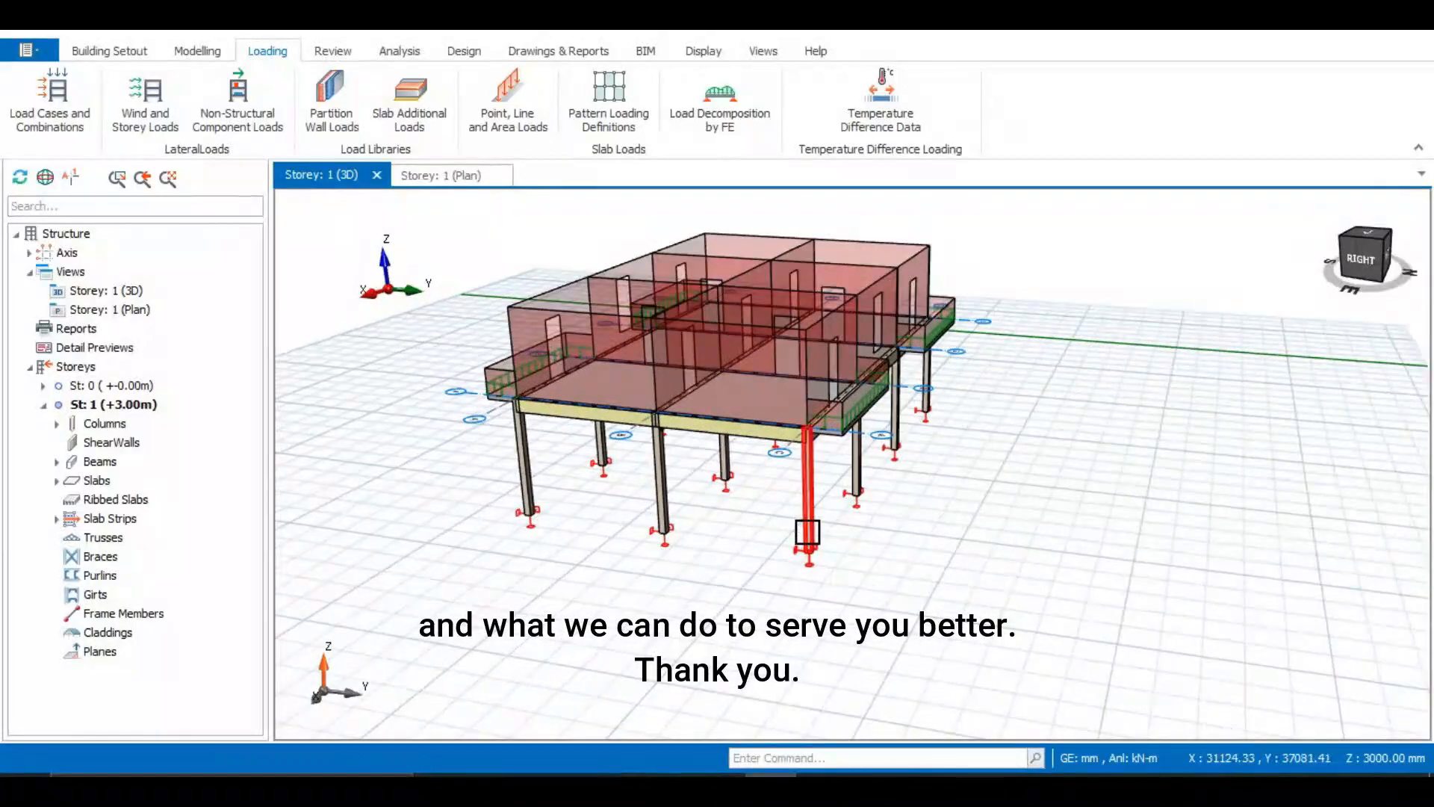
pyautogui.moveTo(808, 532); pyautogui.dragTo(770, 522, button='middle')
pyautogui.scroll(-1, 773, 529)
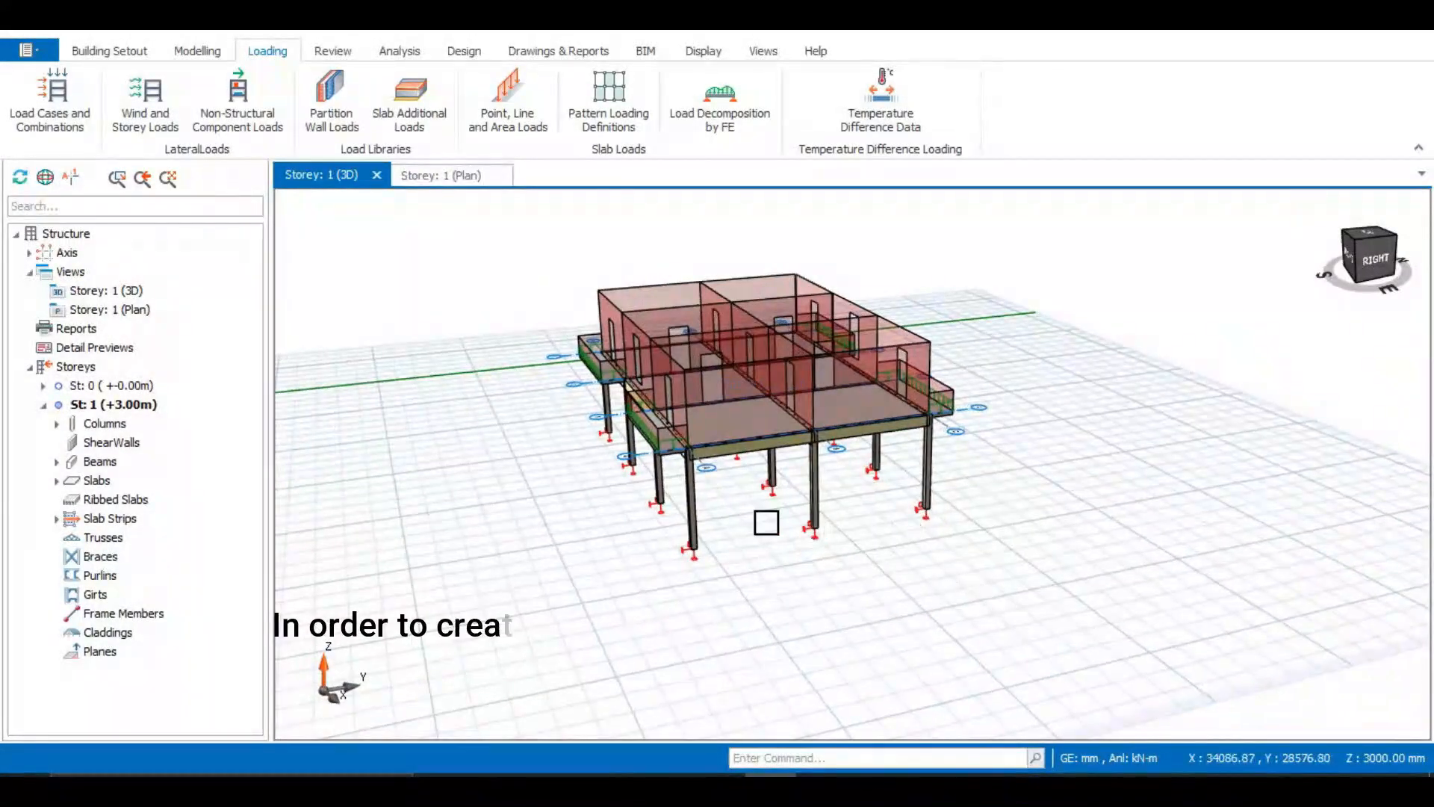
pyautogui.moveTo(765, 518); pyautogui.dragTo(777, 528, button='middle')
# Insert a new storey by setting the total number of storeys to 2 and confirming
pyautogui.click(43, 404)
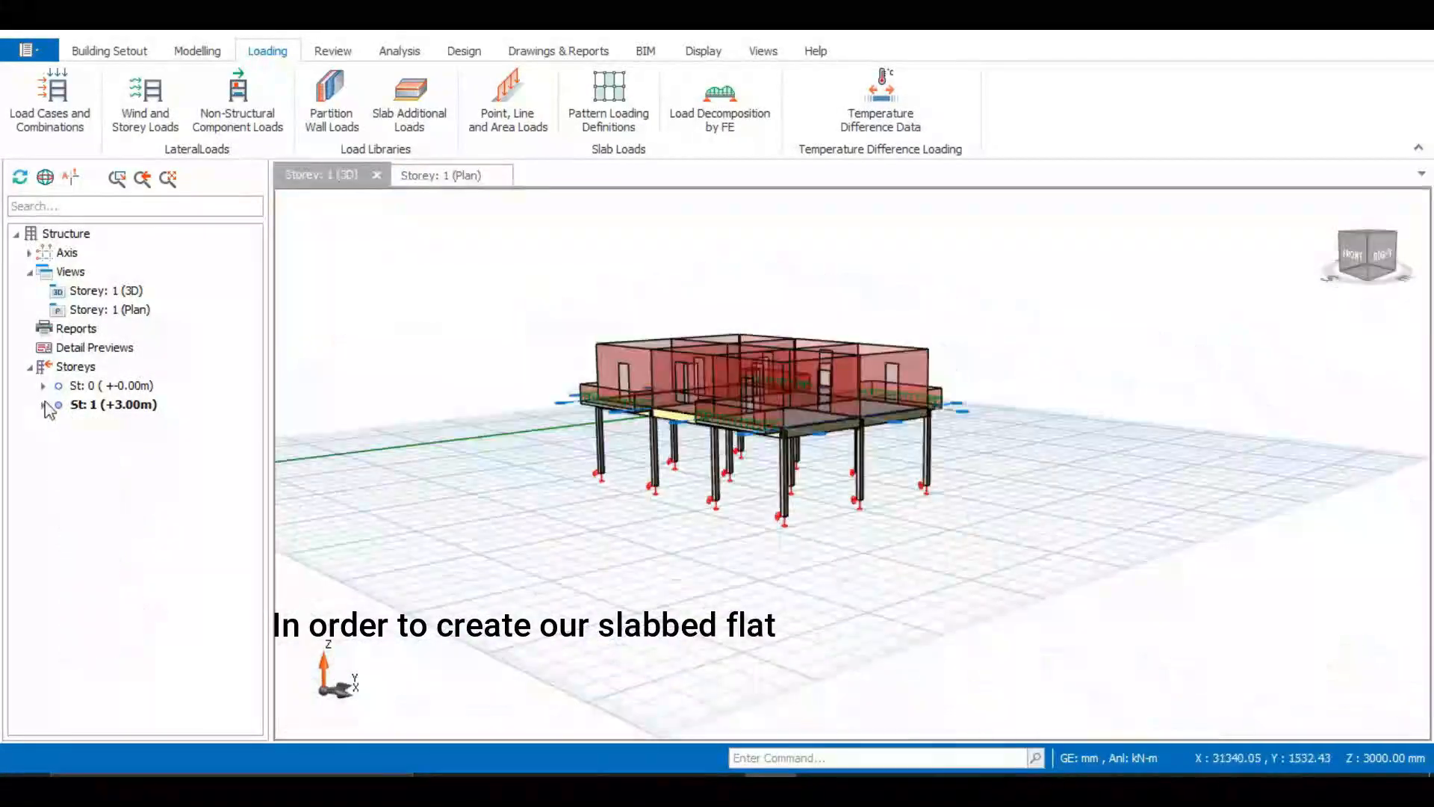
pyautogui.click(75, 366)
pyautogui.rightClick(87, 368)
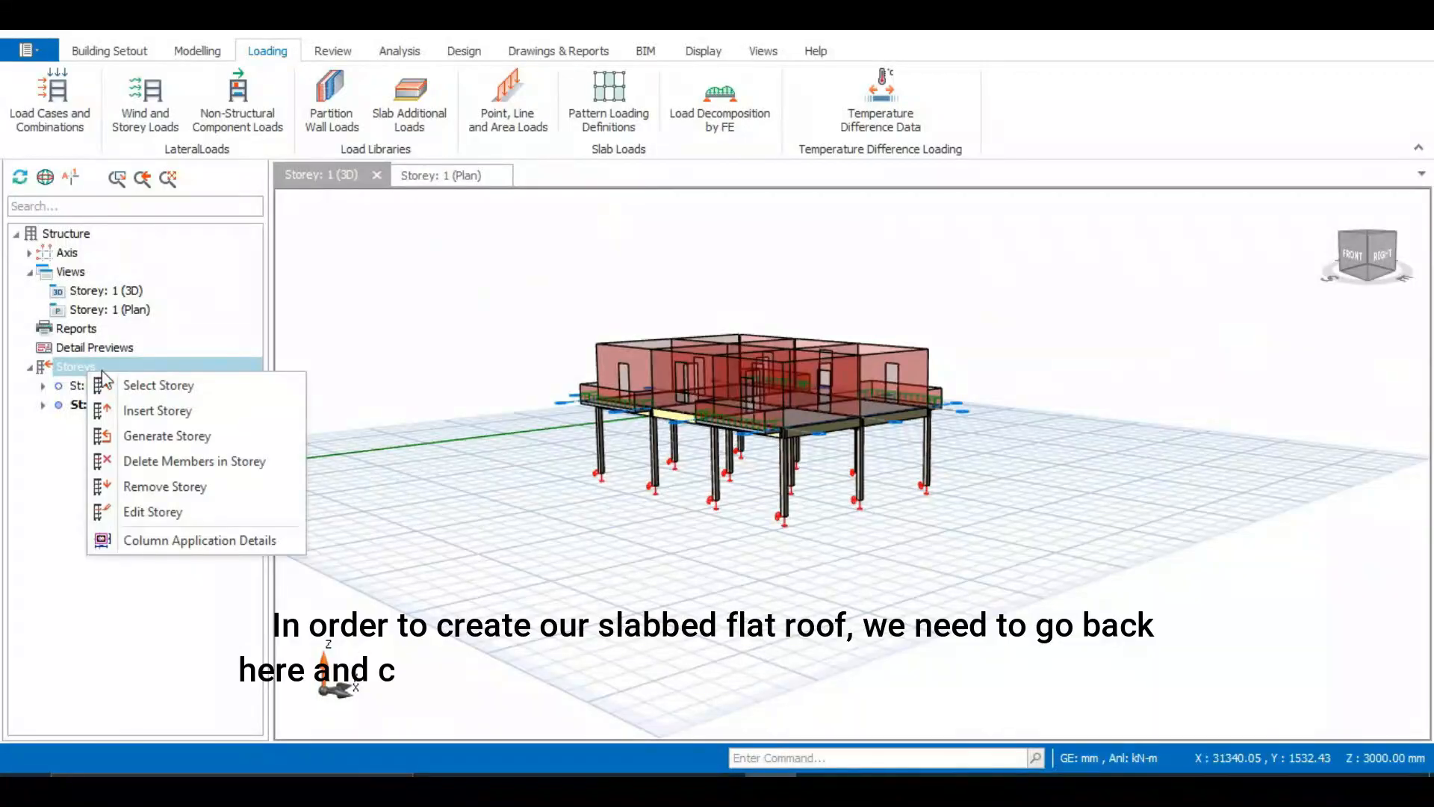
pyautogui.click(155, 411)
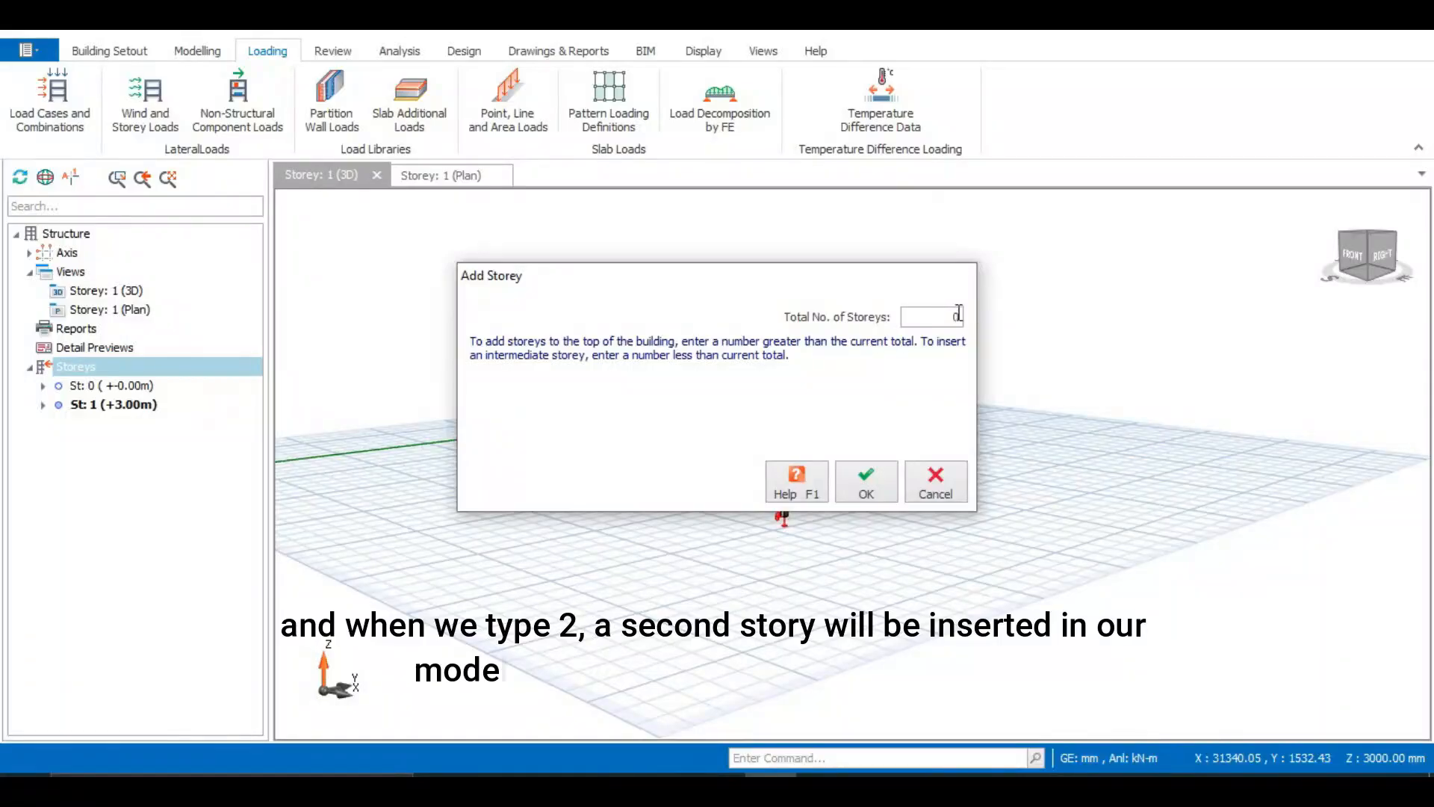
pyautogui.press('BackSpace')
pyautogui.write('2')
pyautogui.click(867, 486)
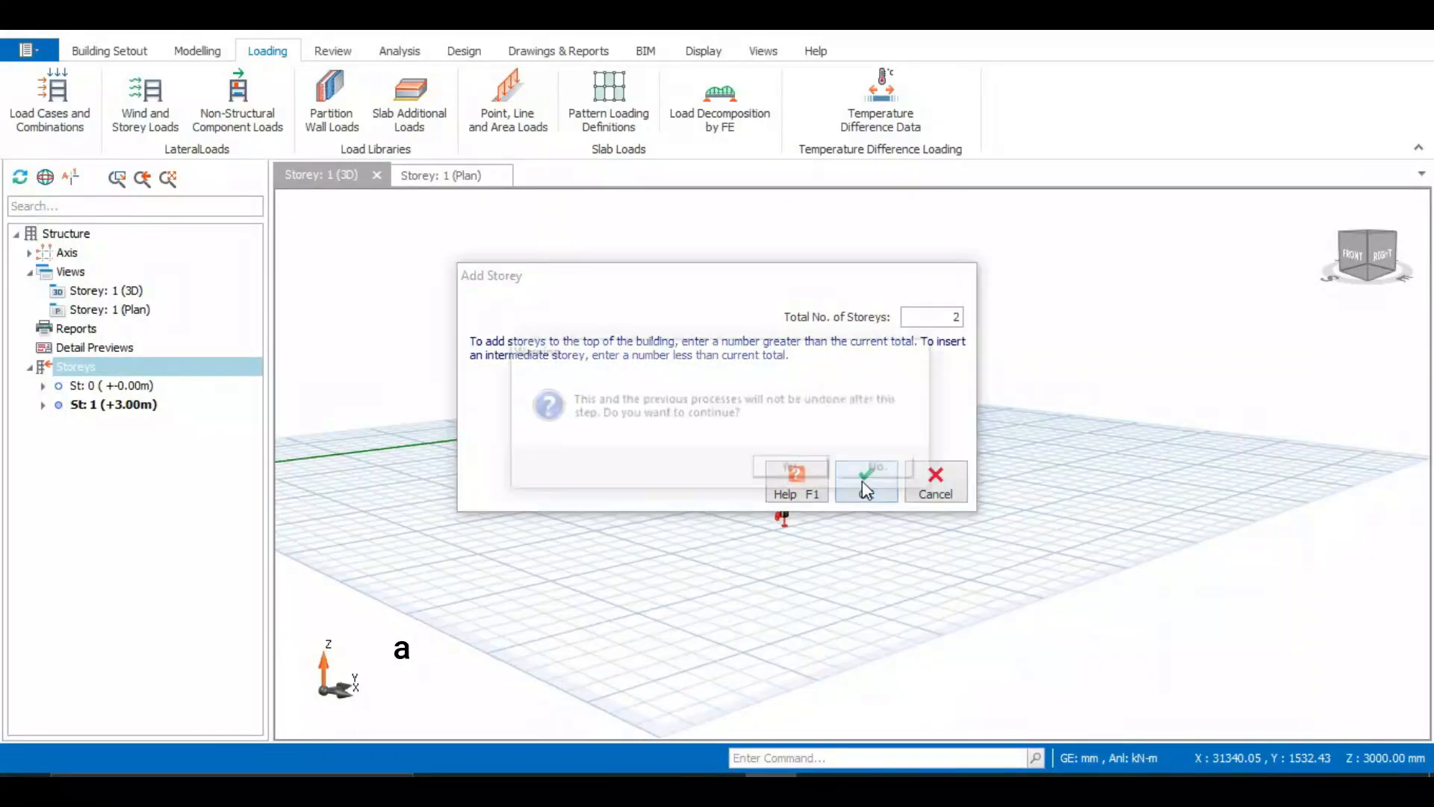
pyautogui.click(789, 470)
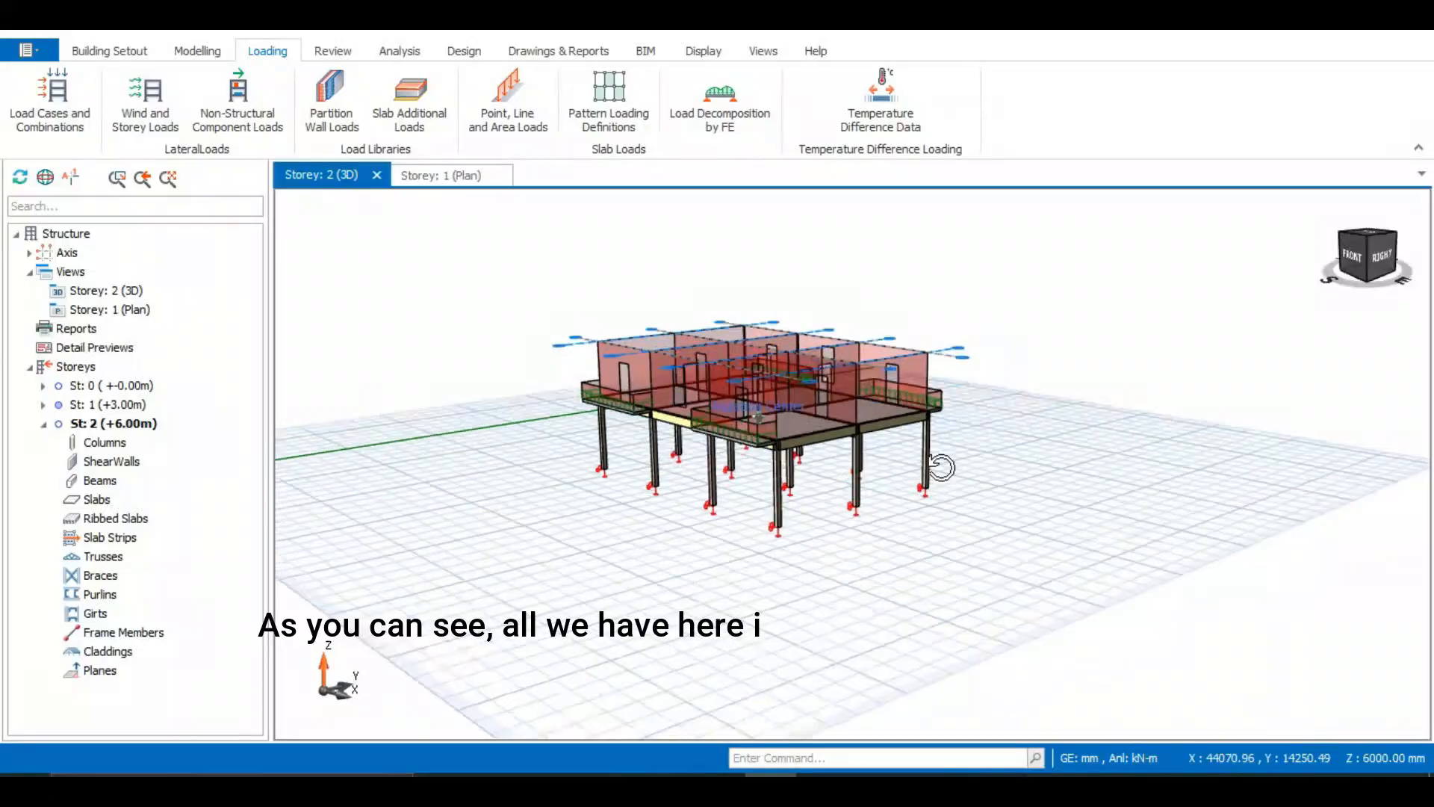
# Open Generate Storey for the storeys, choosing Storey 1 (+3.00m) as source and Storey 2 (+6.00m) as target
pyautogui.moveTo(941, 467); pyautogui.dragTo(907, 476, button='middle')
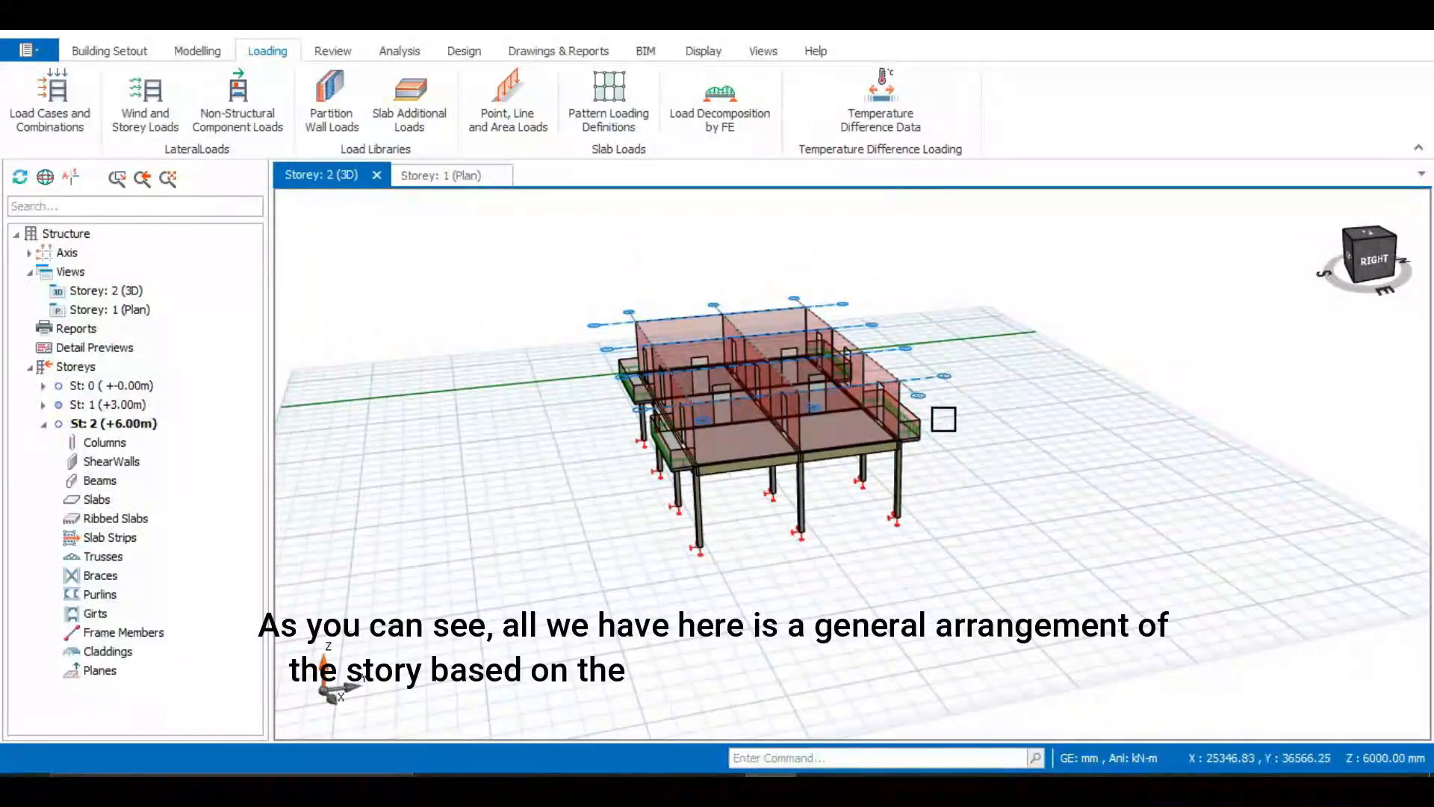
pyautogui.moveTo(943, 419); pyautogui.dragTo(813, 447, button='middle')
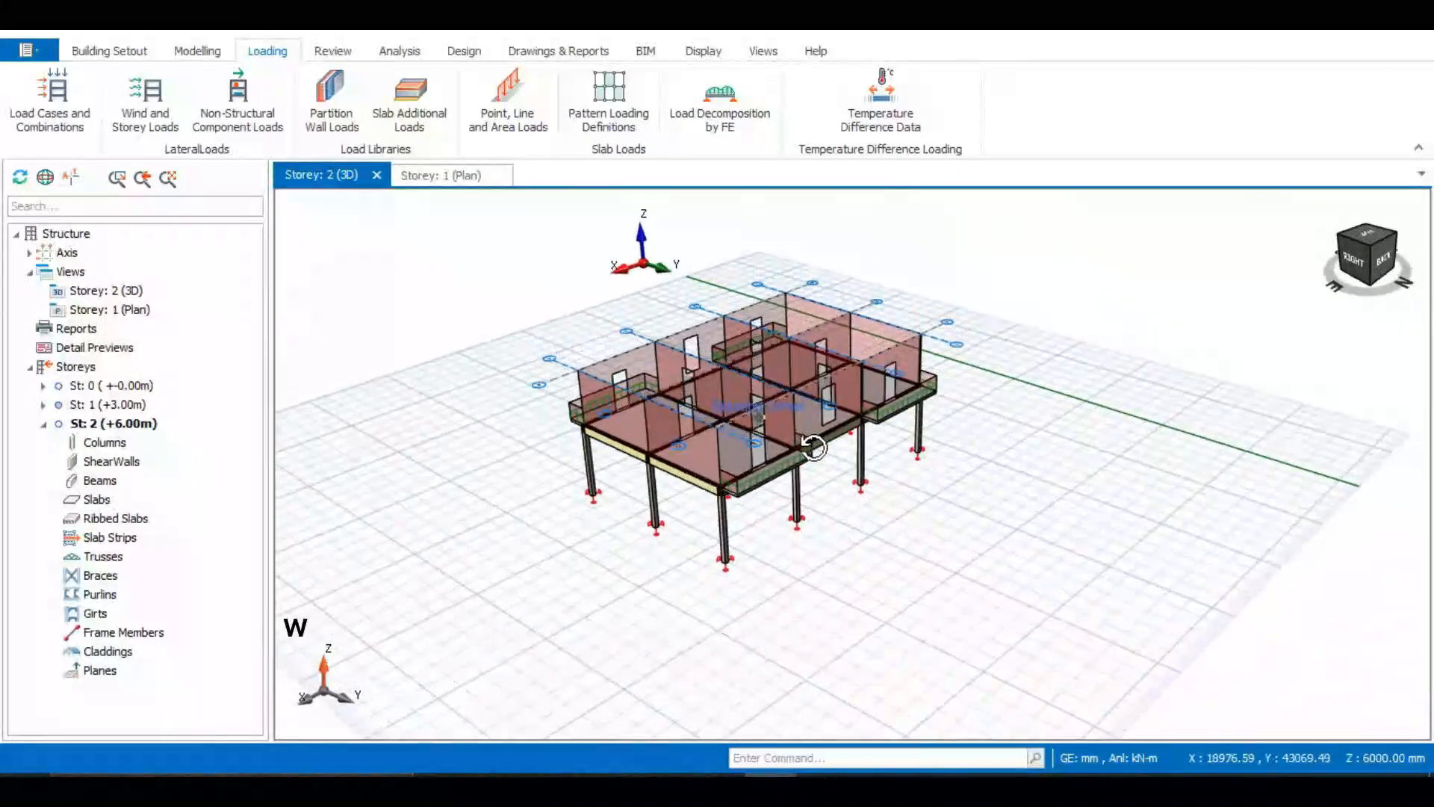
pyautogui.moveTo(710, 540); pyautogui.dragTo(713, 508, button='middle')
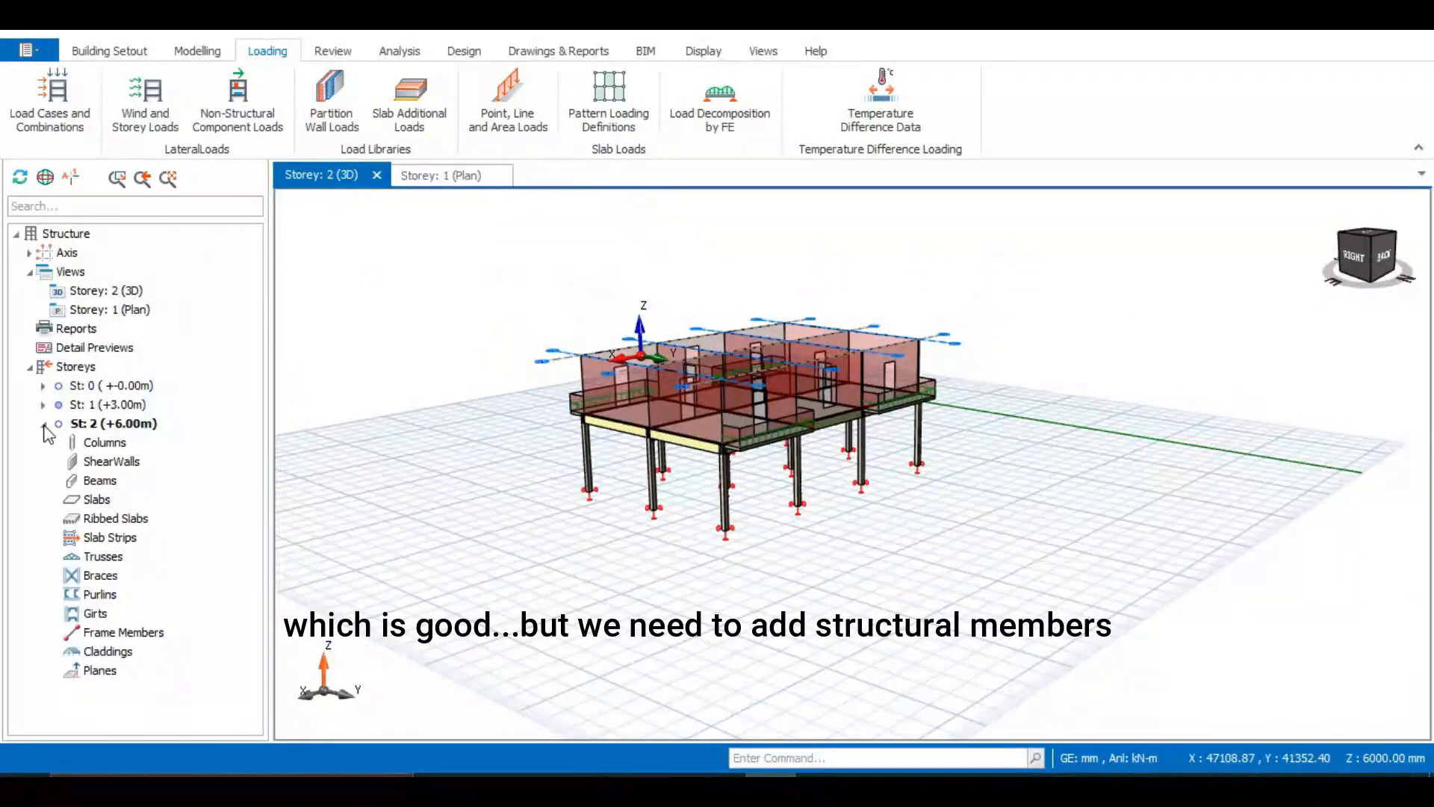
pyautogui.moveTo(760, 412); pyautogui.dragTo(705, 531, button='middle')
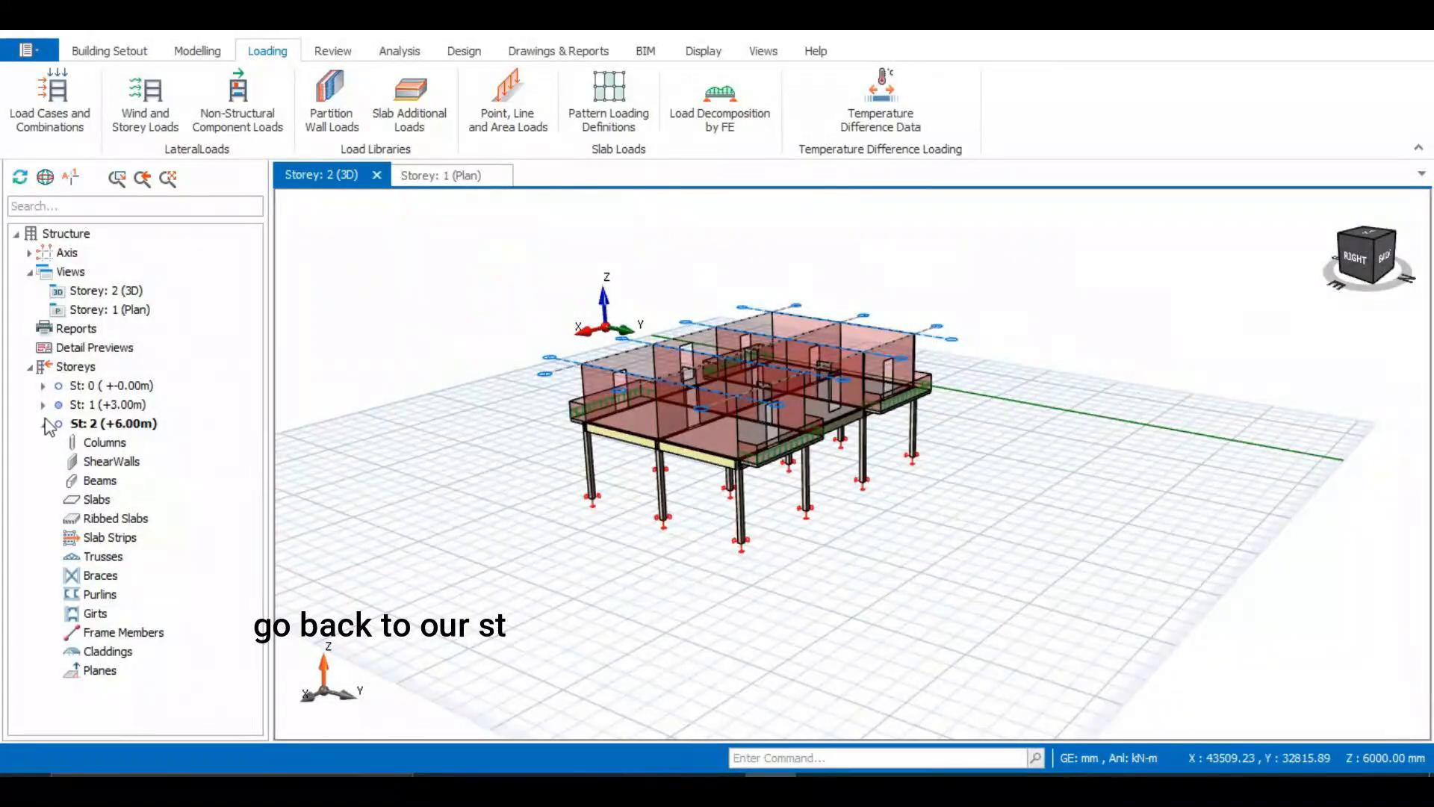
pyautogui.click(77, 370)
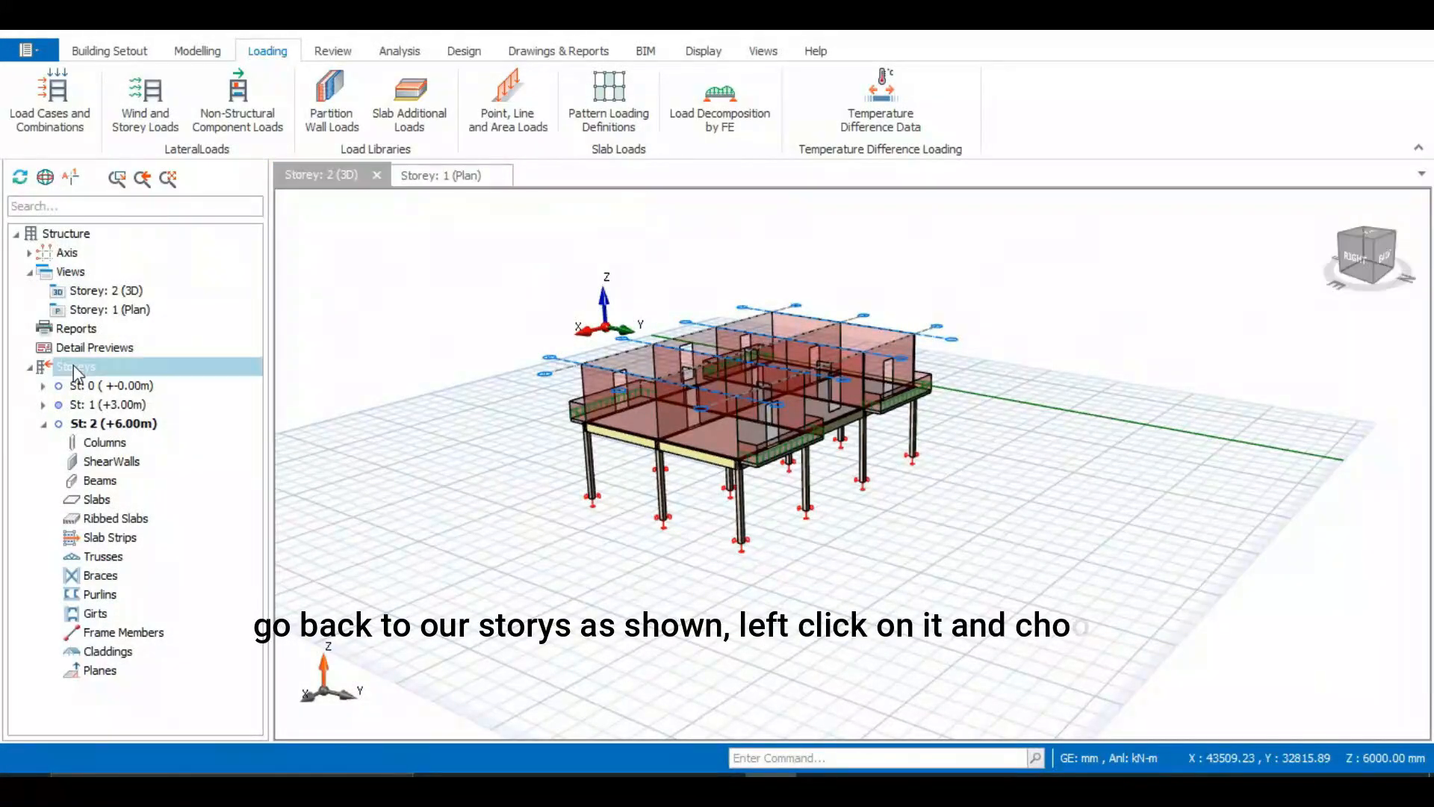
pyautogui.rightClick(76, 367)
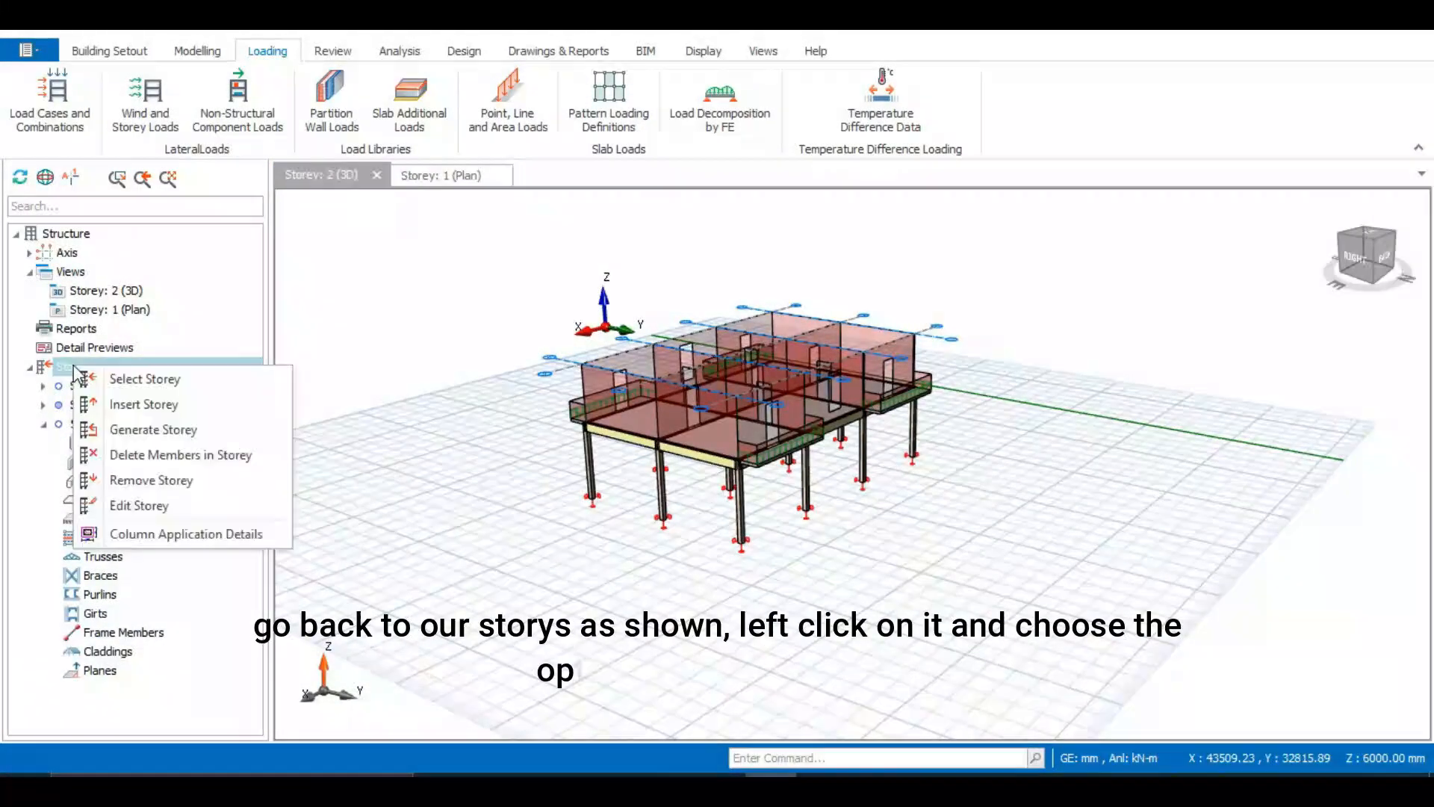
pyautogui.click(153, 429)
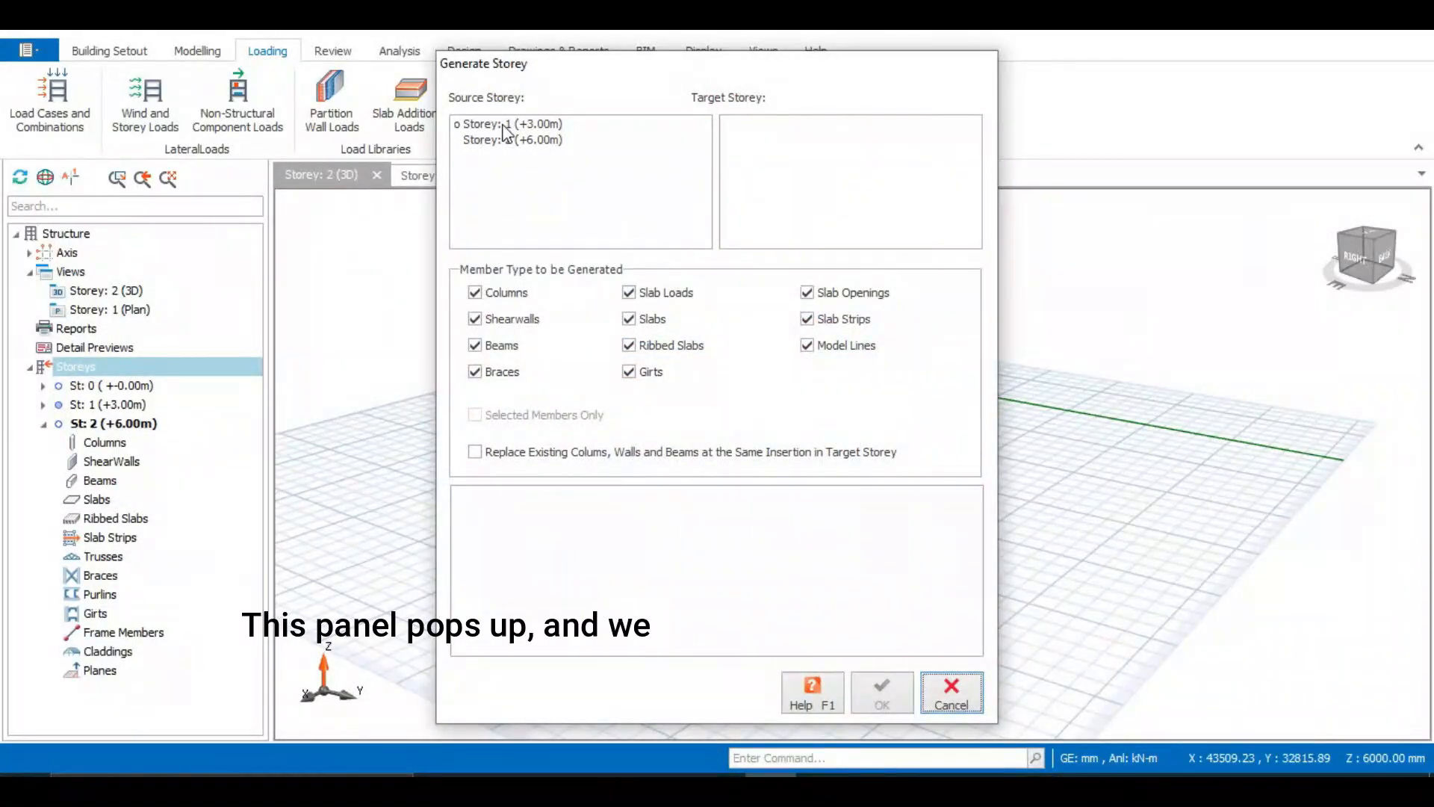
pyautogui.click(501, 125)
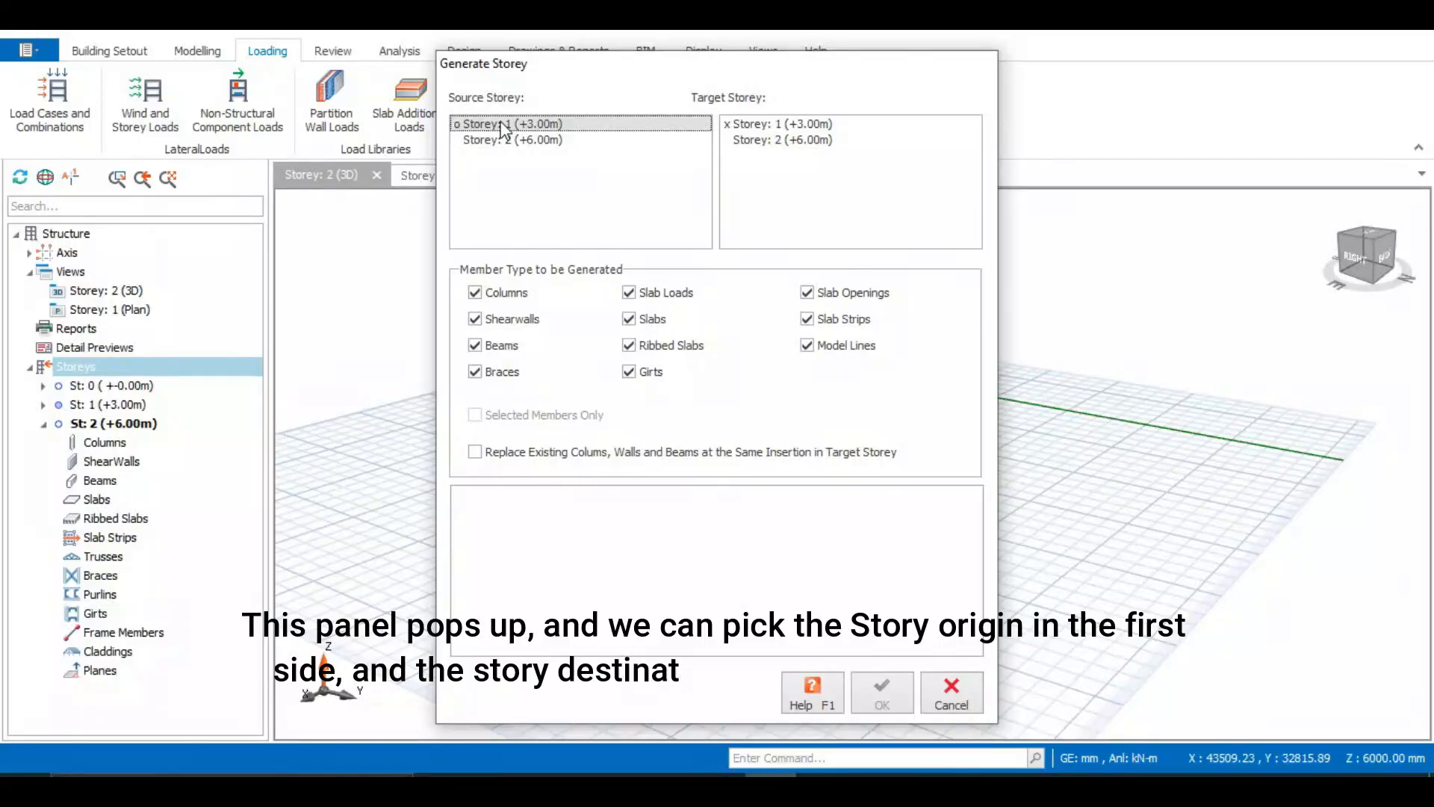
pyautogui.click(750, 141)
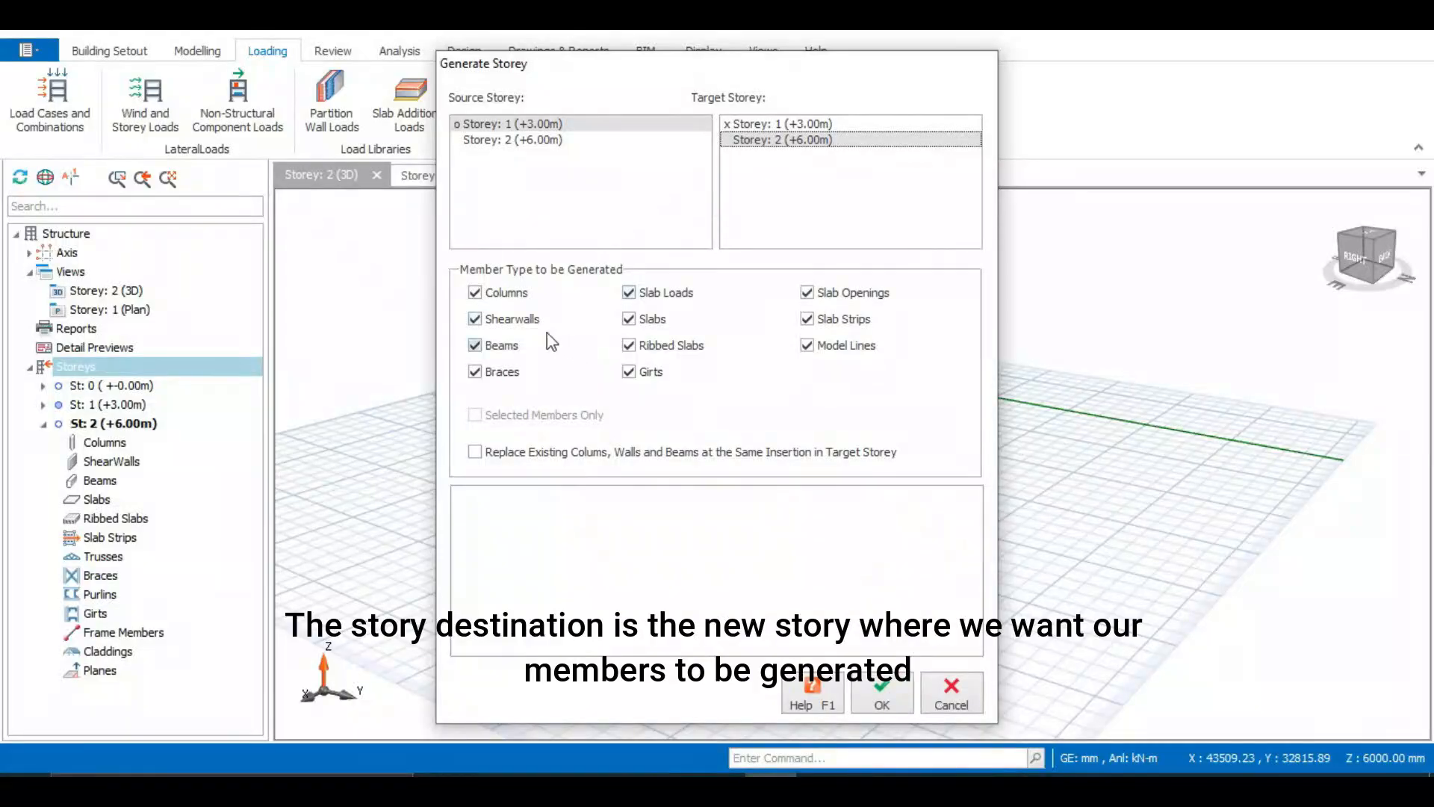
# Exclude shearwalls, braces, ribbed slabs, girts and slab openings, keep model lines, and generate the storey
pyautogui.click(475, 319)
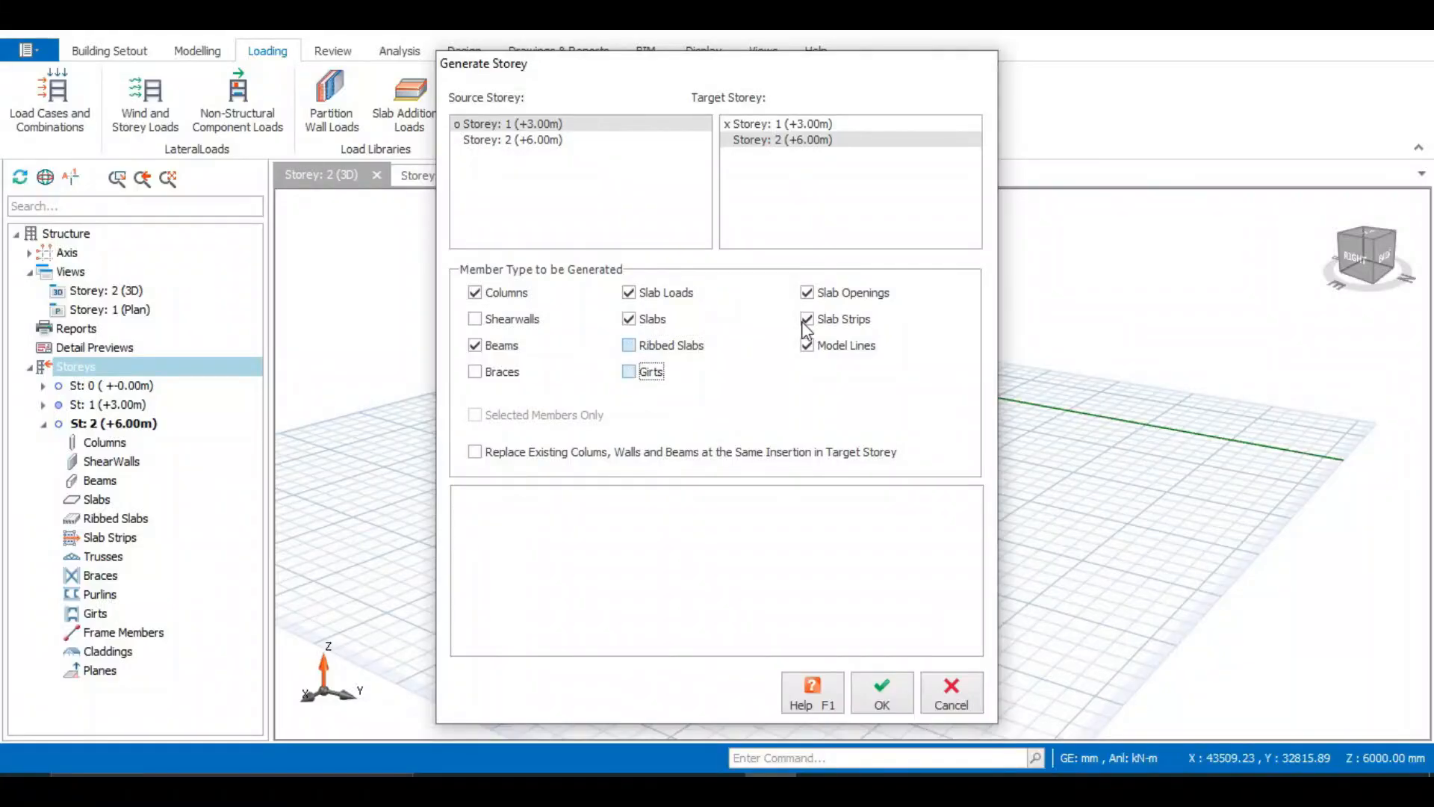
pyautogui.click(807, 293)
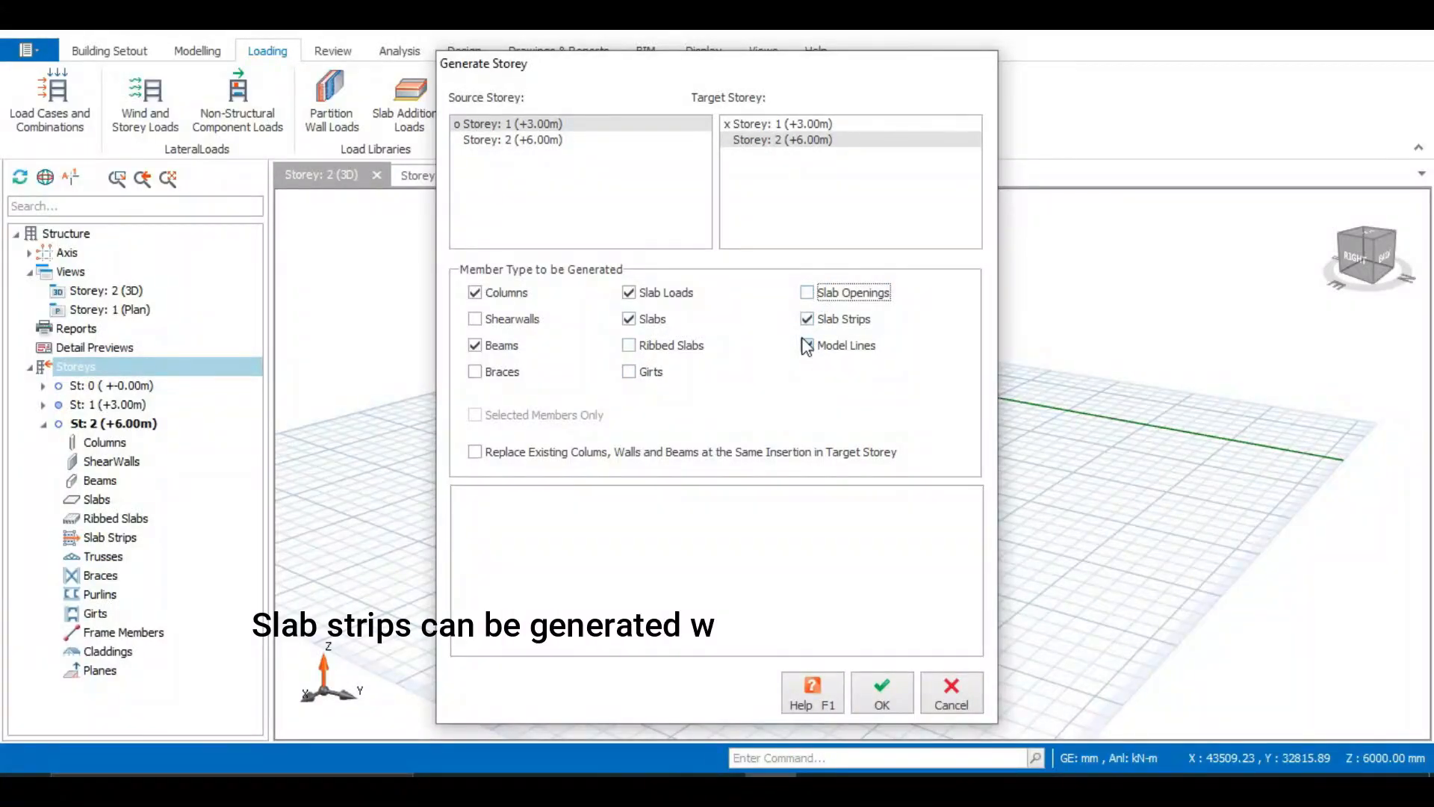
pyautogui.click(807, 345)
pyautogui.click(808, 345)
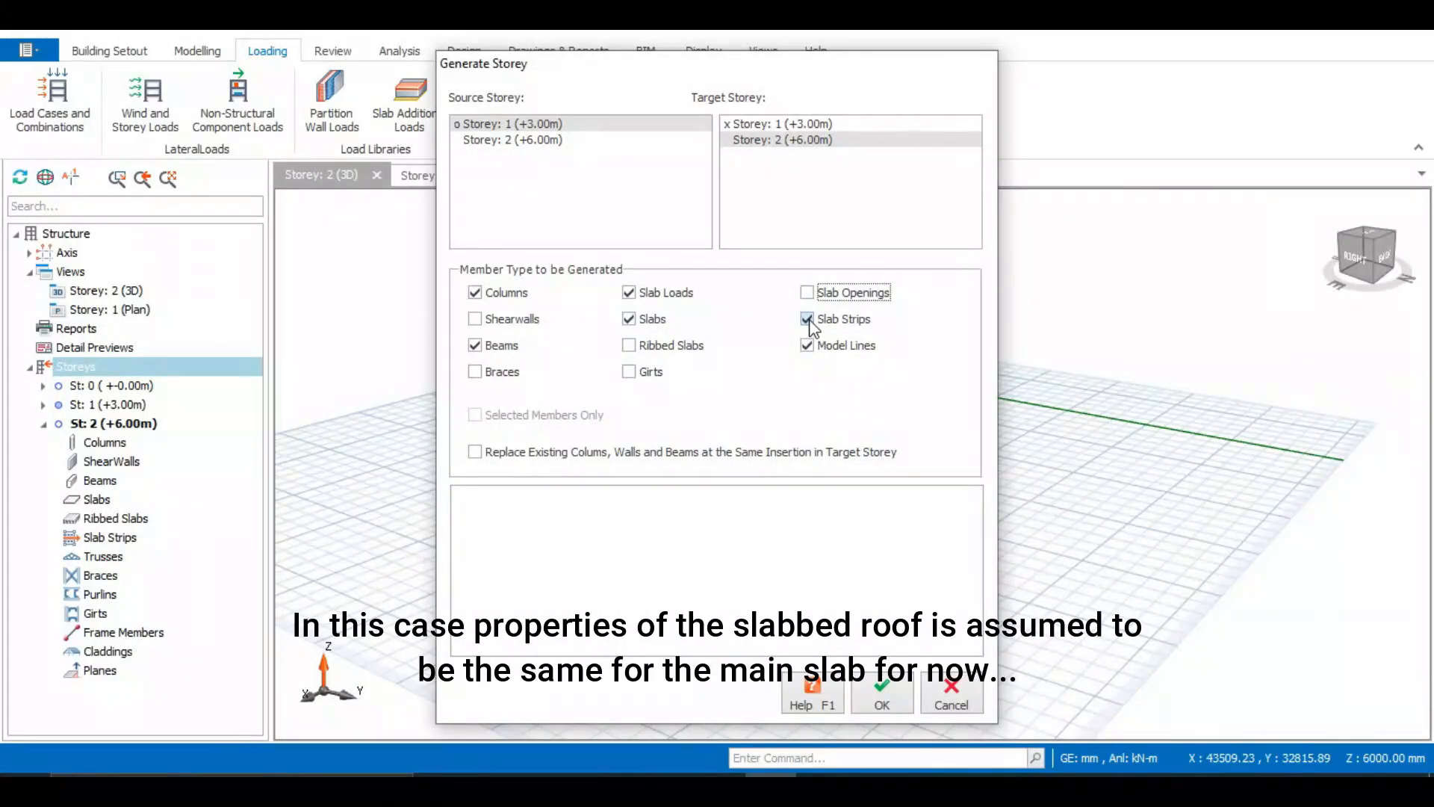
pyautogui.click(807, 345)
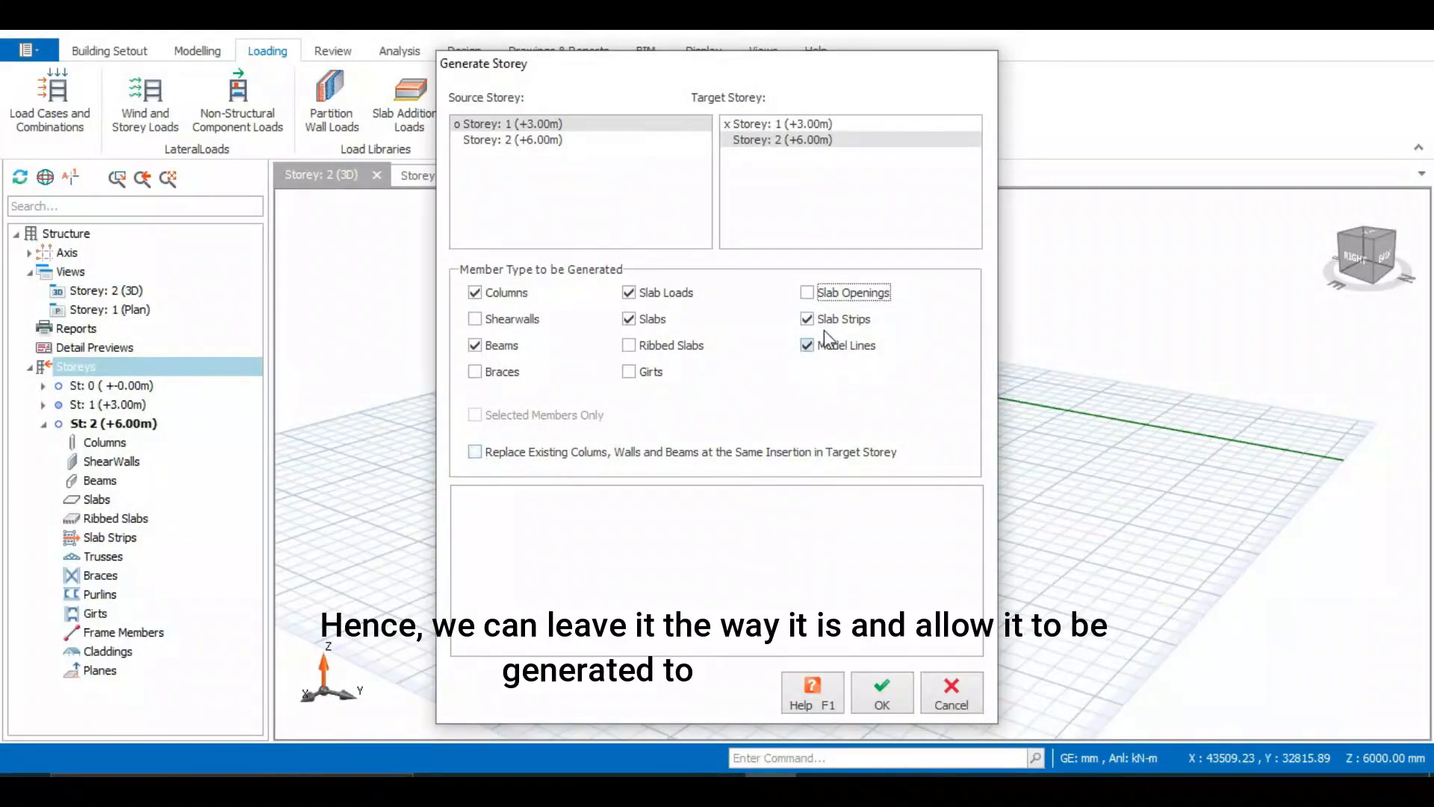
pyautogui.click(881, 691)
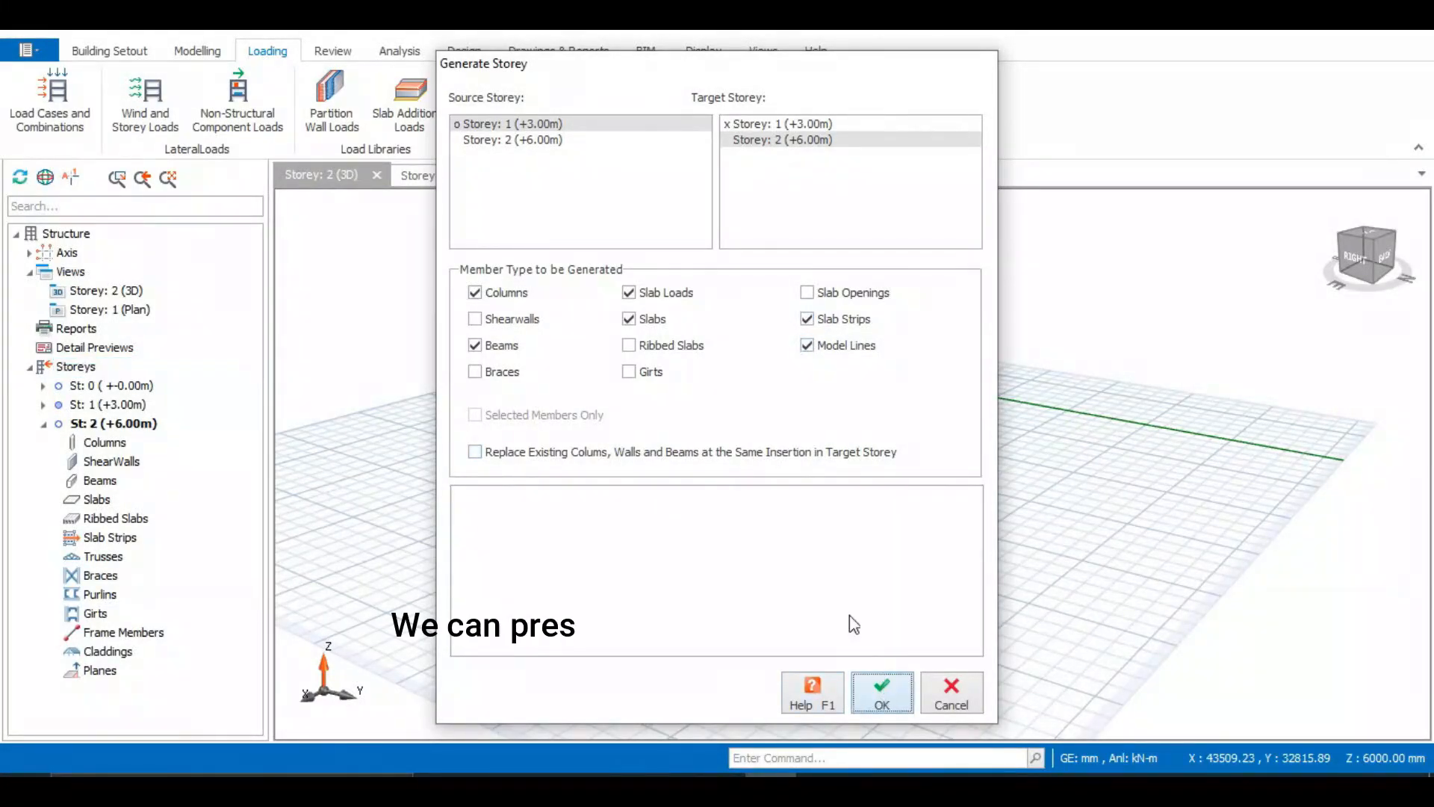
pyautogui.click(950, 693)
# Orbit the generated storey, then open the Storey 1 plan and zoom around to examine its beams, slabs and wall loads
pyautogui.moveTo(855, 574); pyautogui.dragTo(506, 312, button='middle')
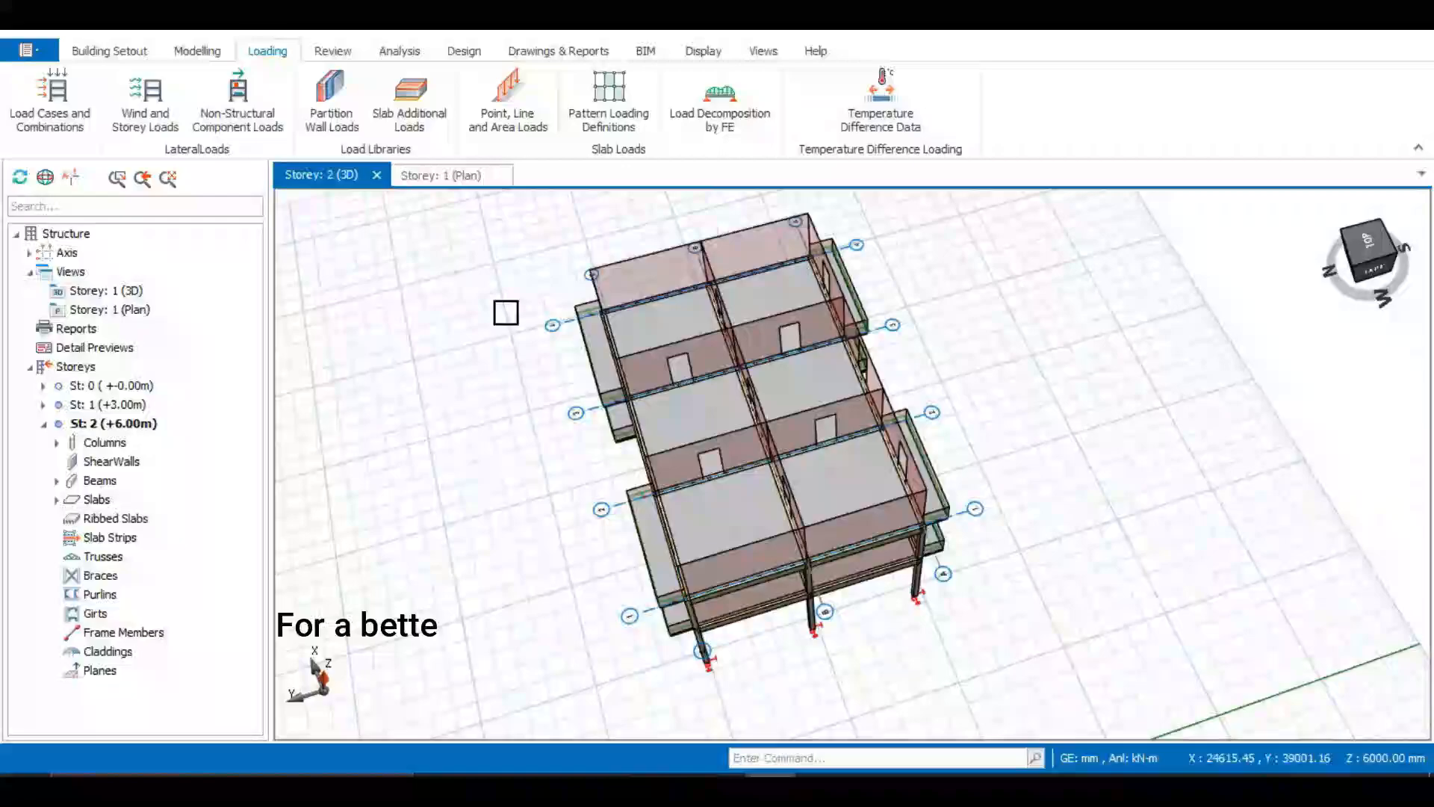
pyautogui.click(463, 179)
pyautogui.scroll(2, 682, 382)
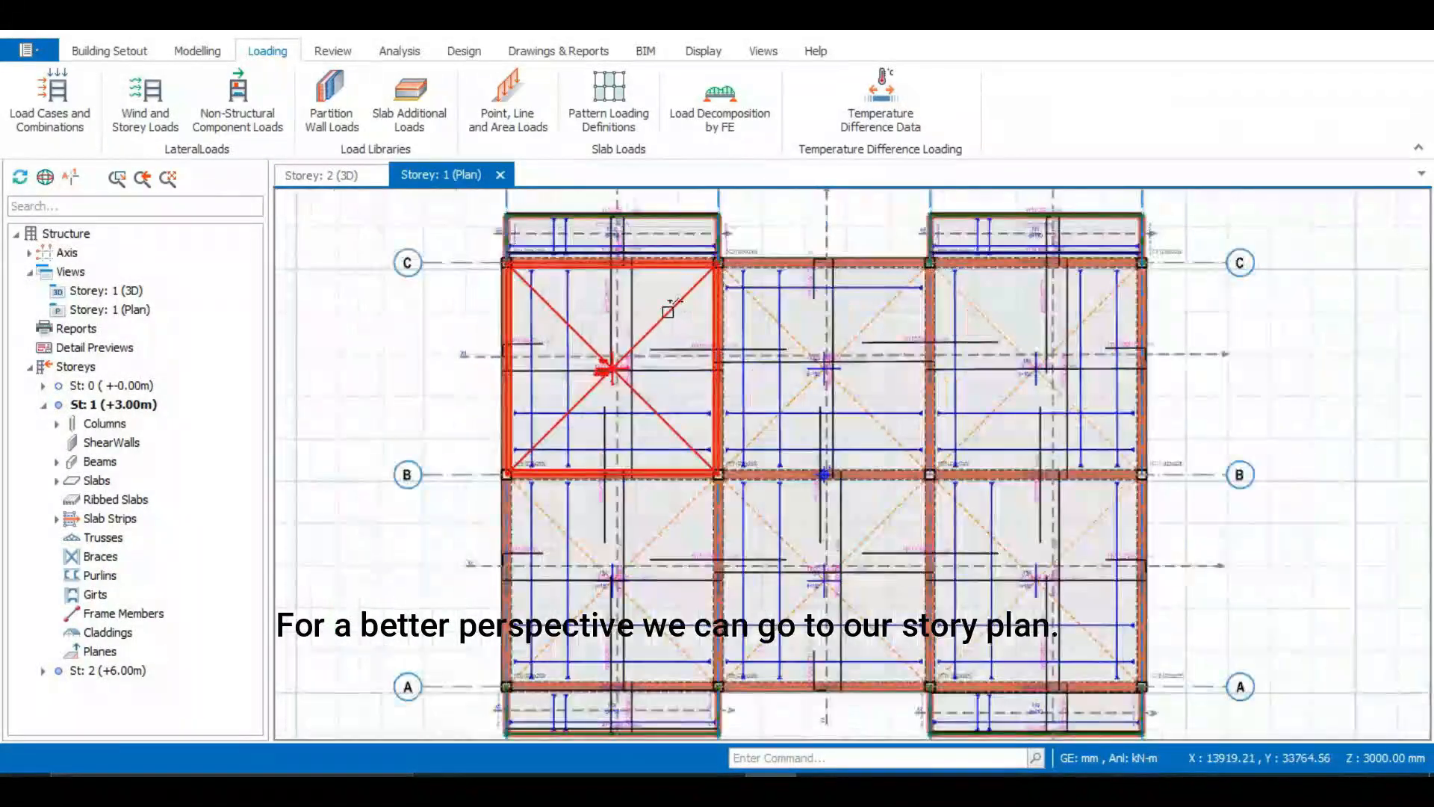
pyautogui.scroll(-1, 650, 241)
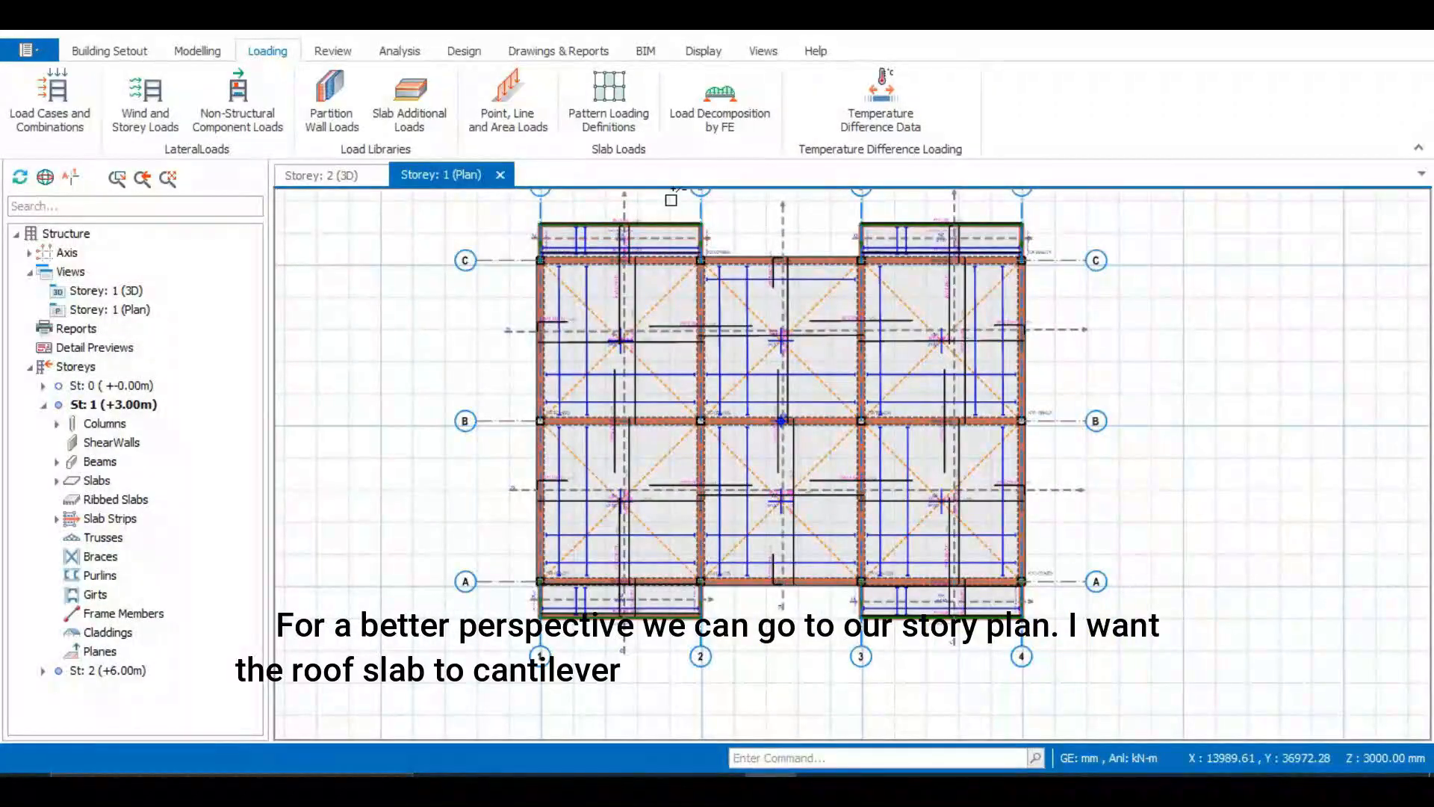
pyautogui.scroll(2, 672, 198)
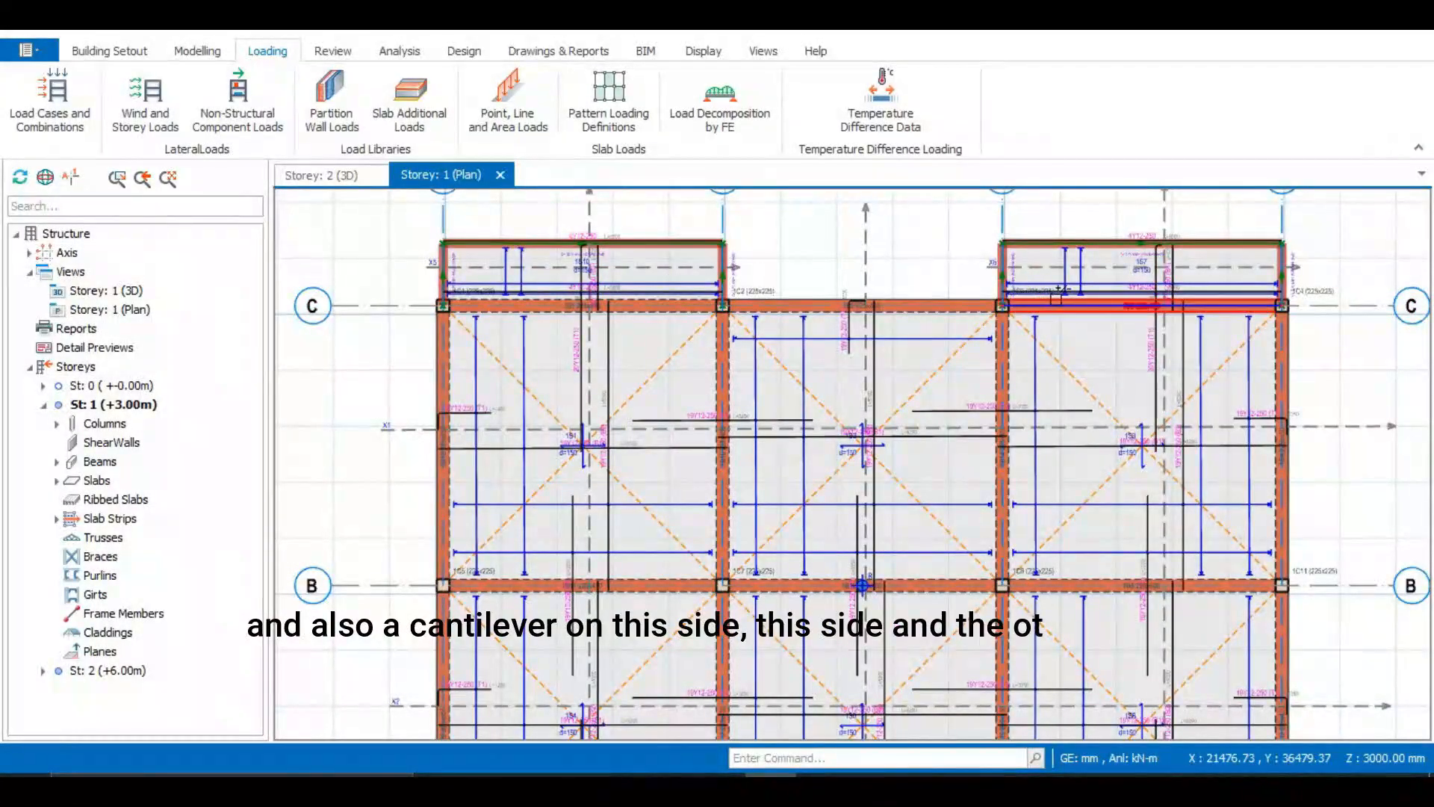
pyautogui.scroll(-4, 1072, 227)
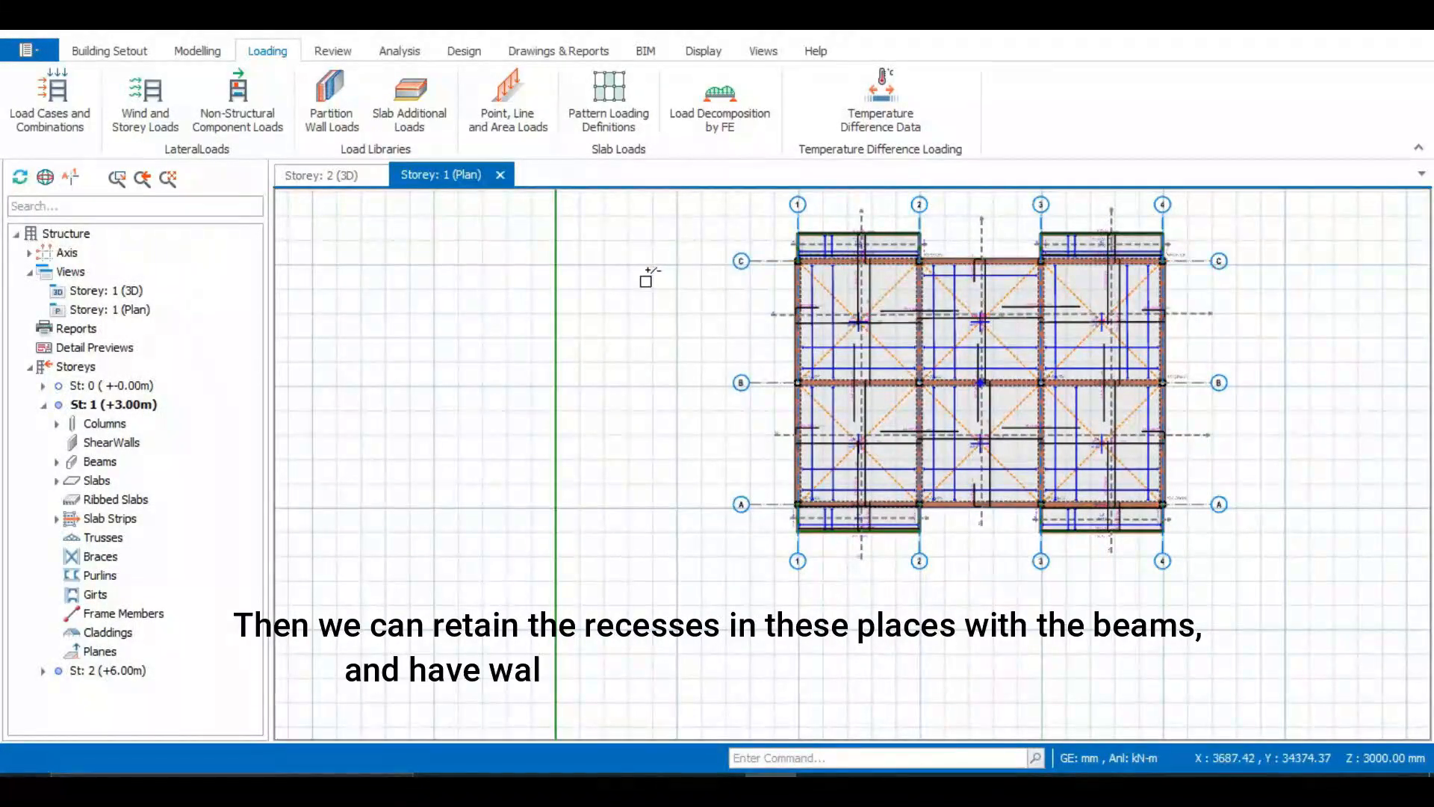
pyautogui.scroll(-1, 644, 279)
pyautogui.scroll(3, 882, 240)
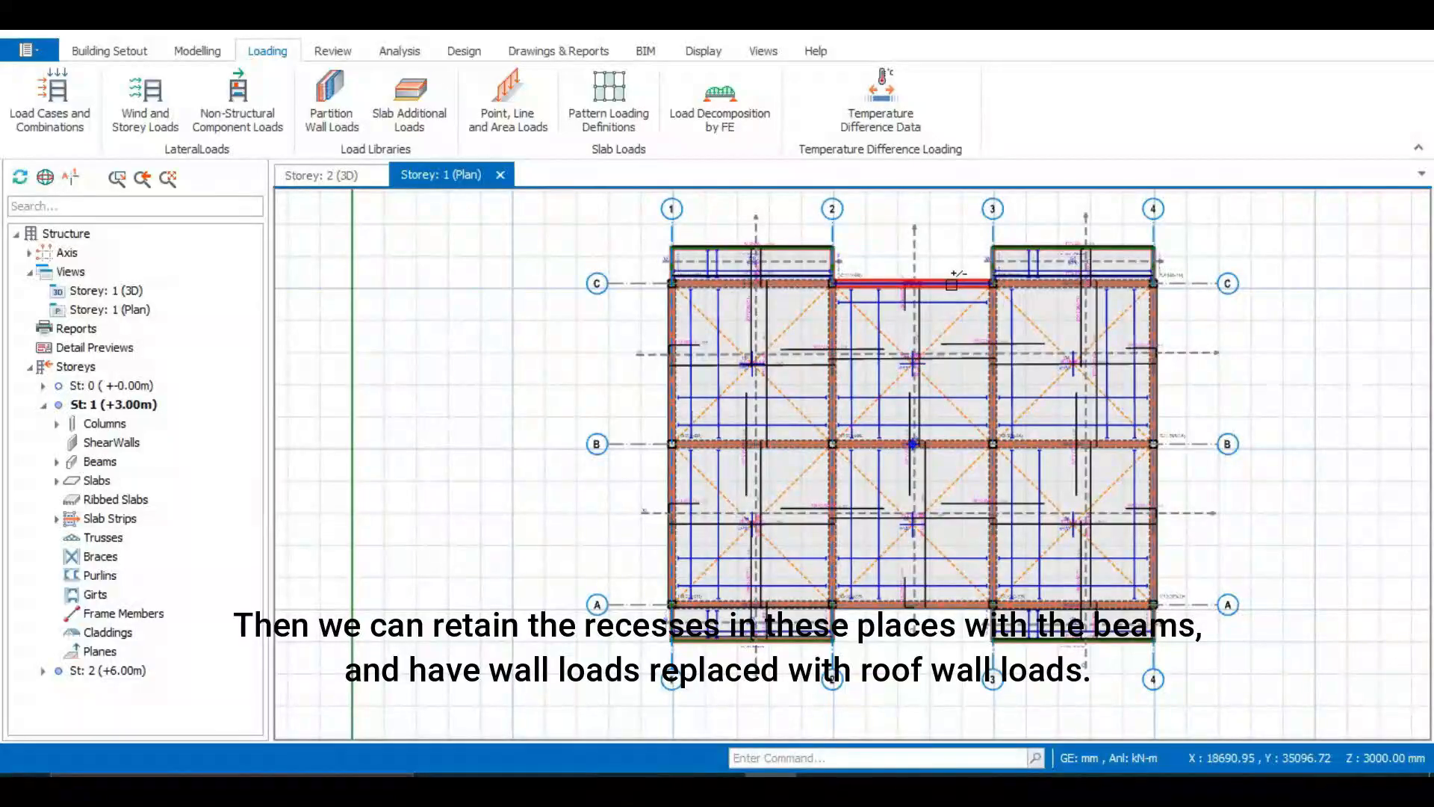
pyautogui.scroll(2, 837, 254)
pyautogui.scroll(-3, 831, 270)
pyautogui.moveTo(831, 272)
pyautogui.scroll(3, 792, 278)
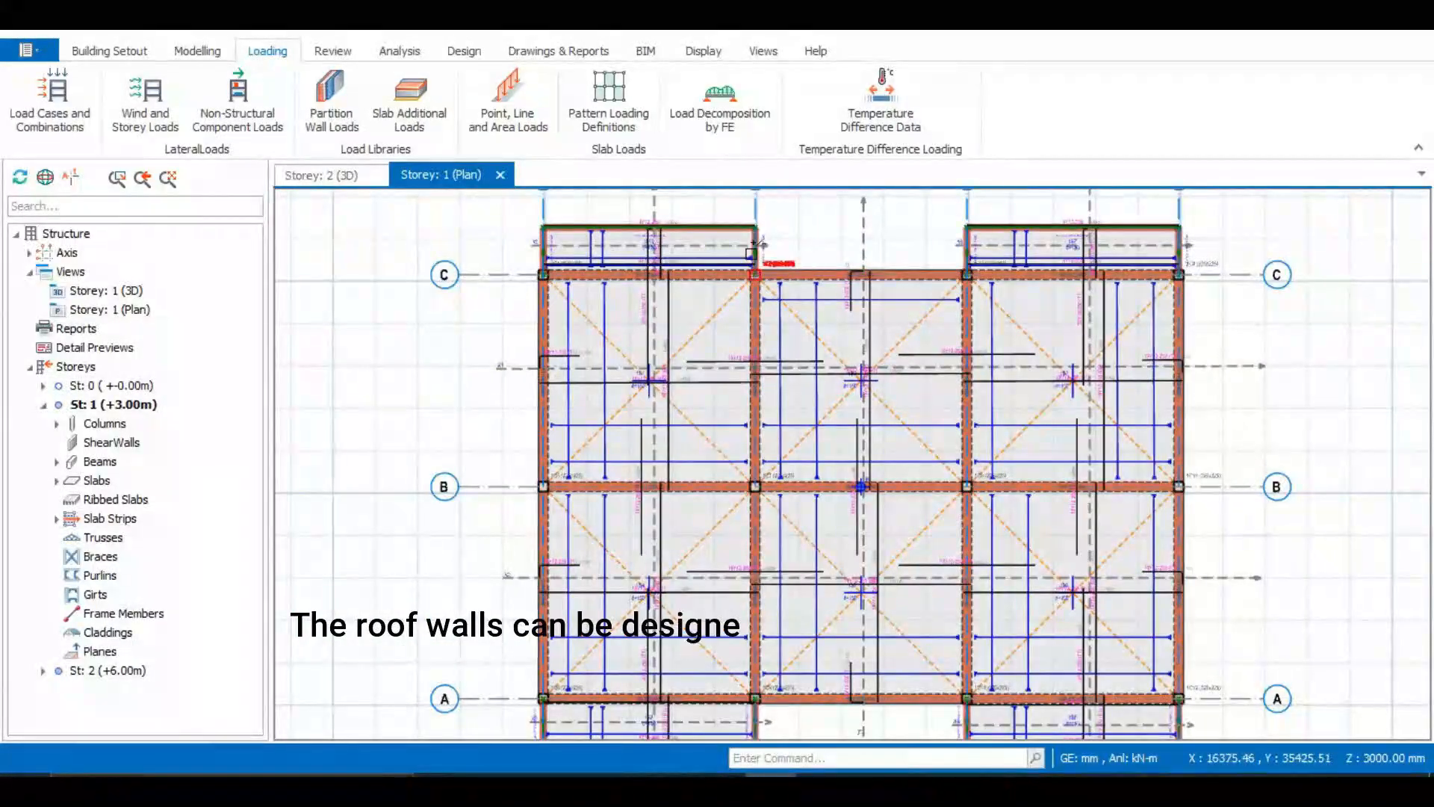
pyautogui.scroll(-3, 502, 237)
pyautogui.scroll(2, 647, 239)
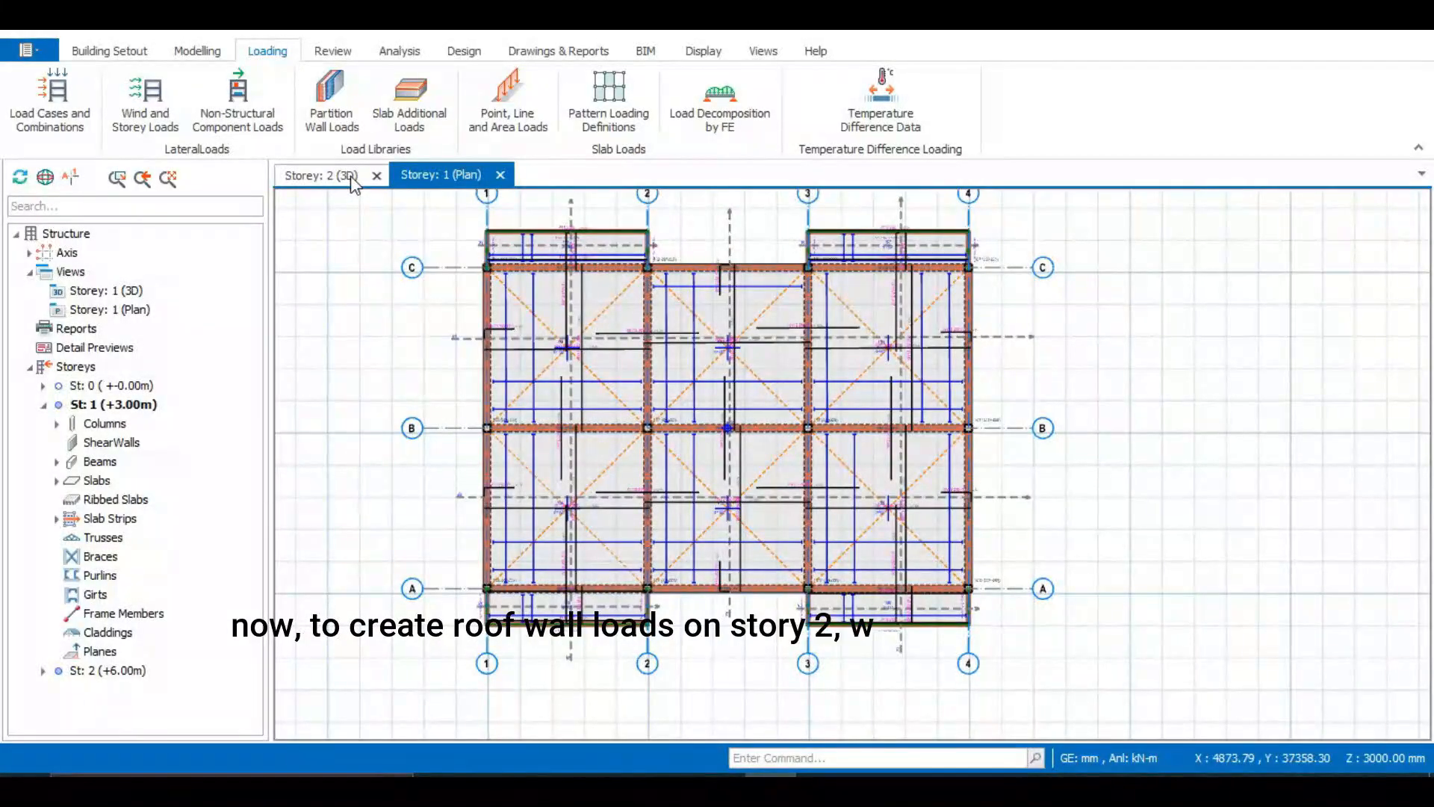
pyautogui.scroll(2, 538, 240)
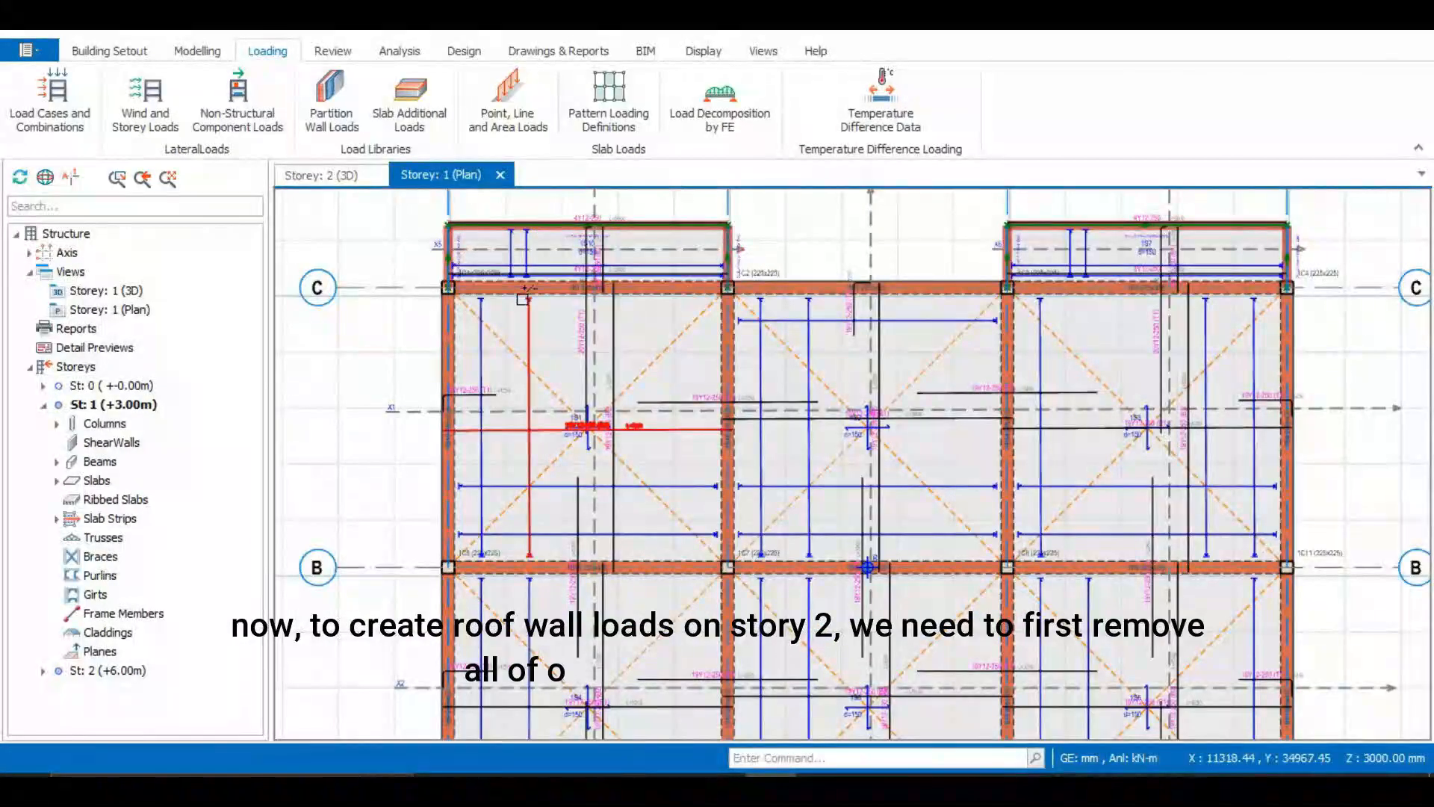
pyautogui.scroll(1, 640, 300)
pyautogui.scroll(-1, 649, 293)
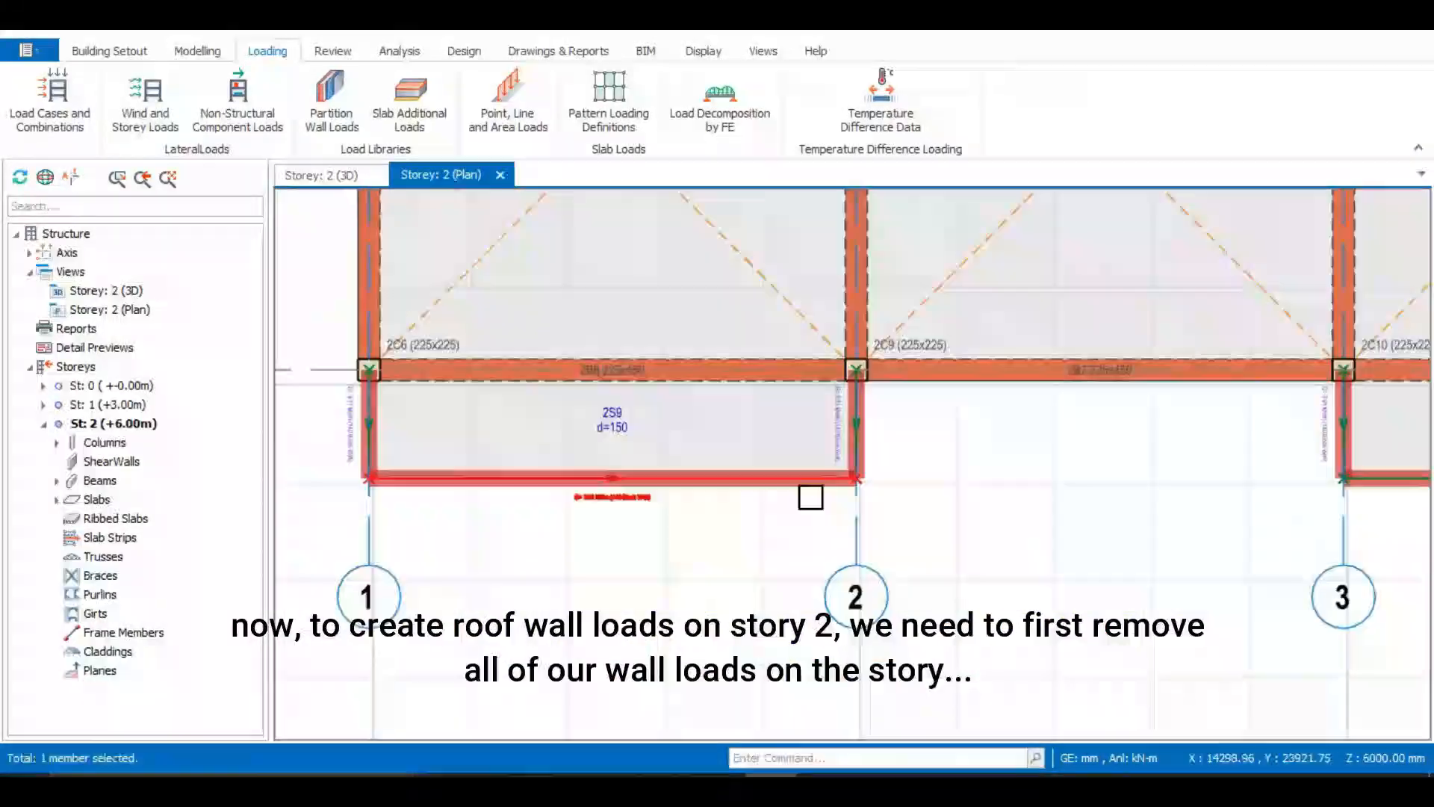
# Select the wall loads along the outer edges of the four cantilever slabs on the Storey 2 plan
pyautogui.click(855, 439)
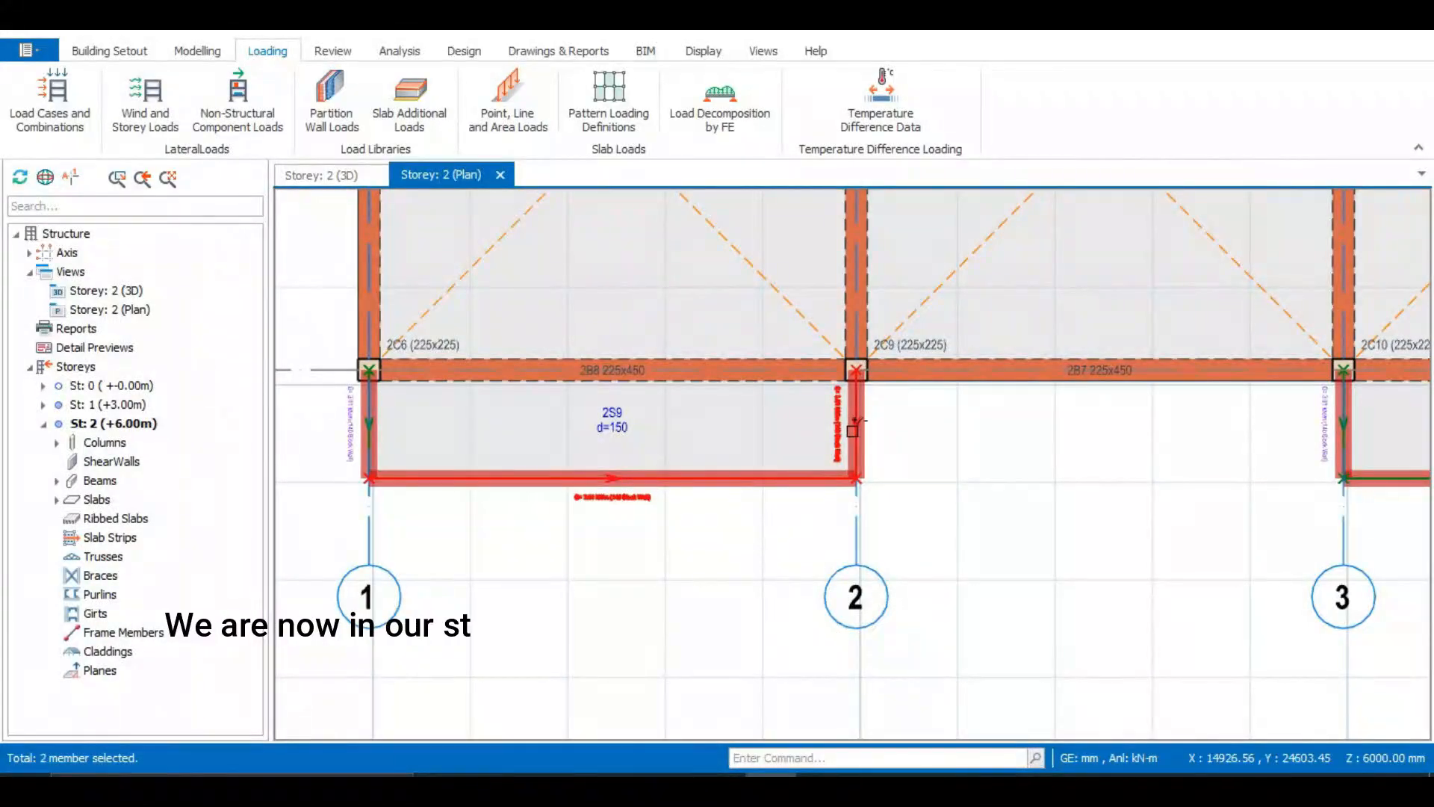
pyautogui.scroll(-2, 500, 585)
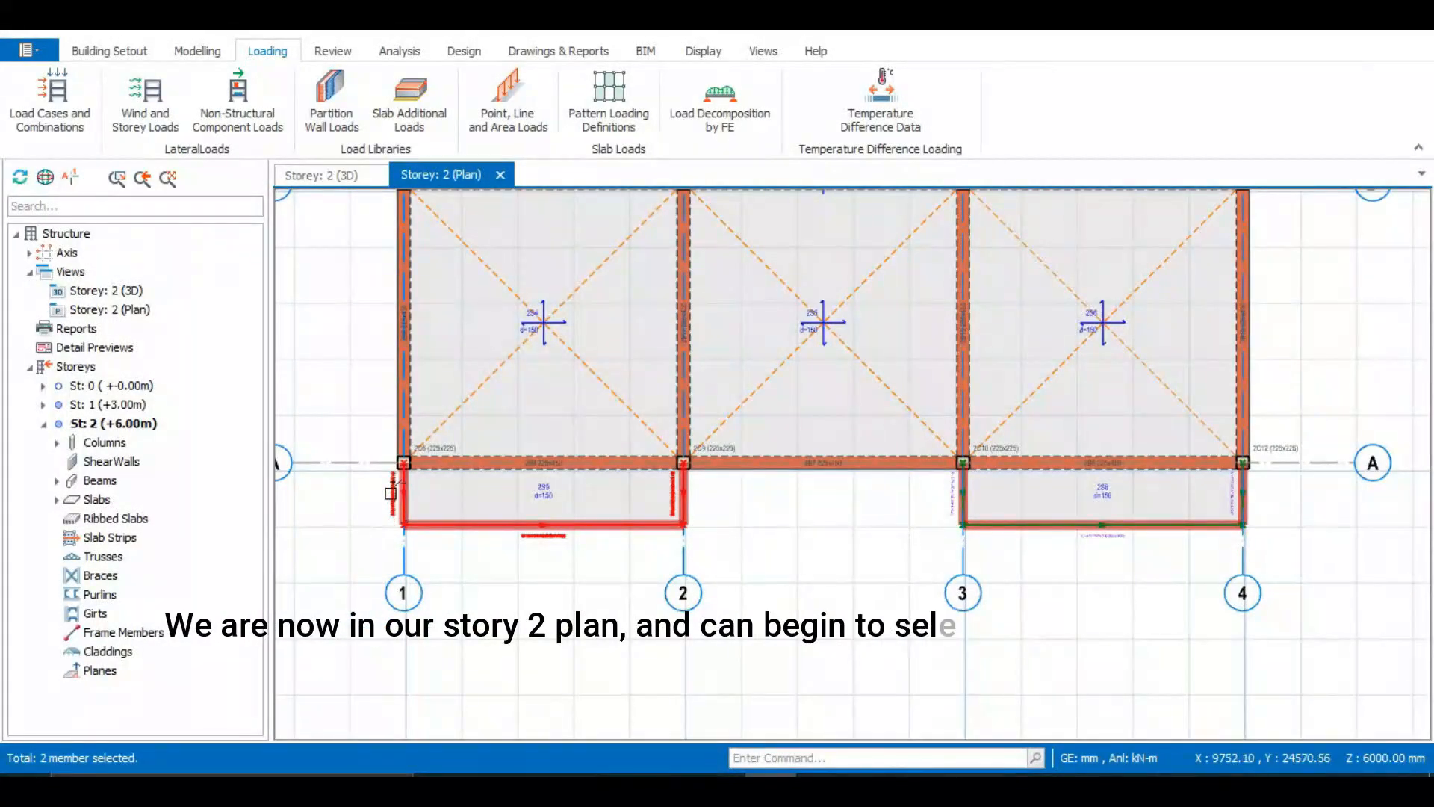
pyautogui.click(962, 486)
pyautogui.click(1055, 528)
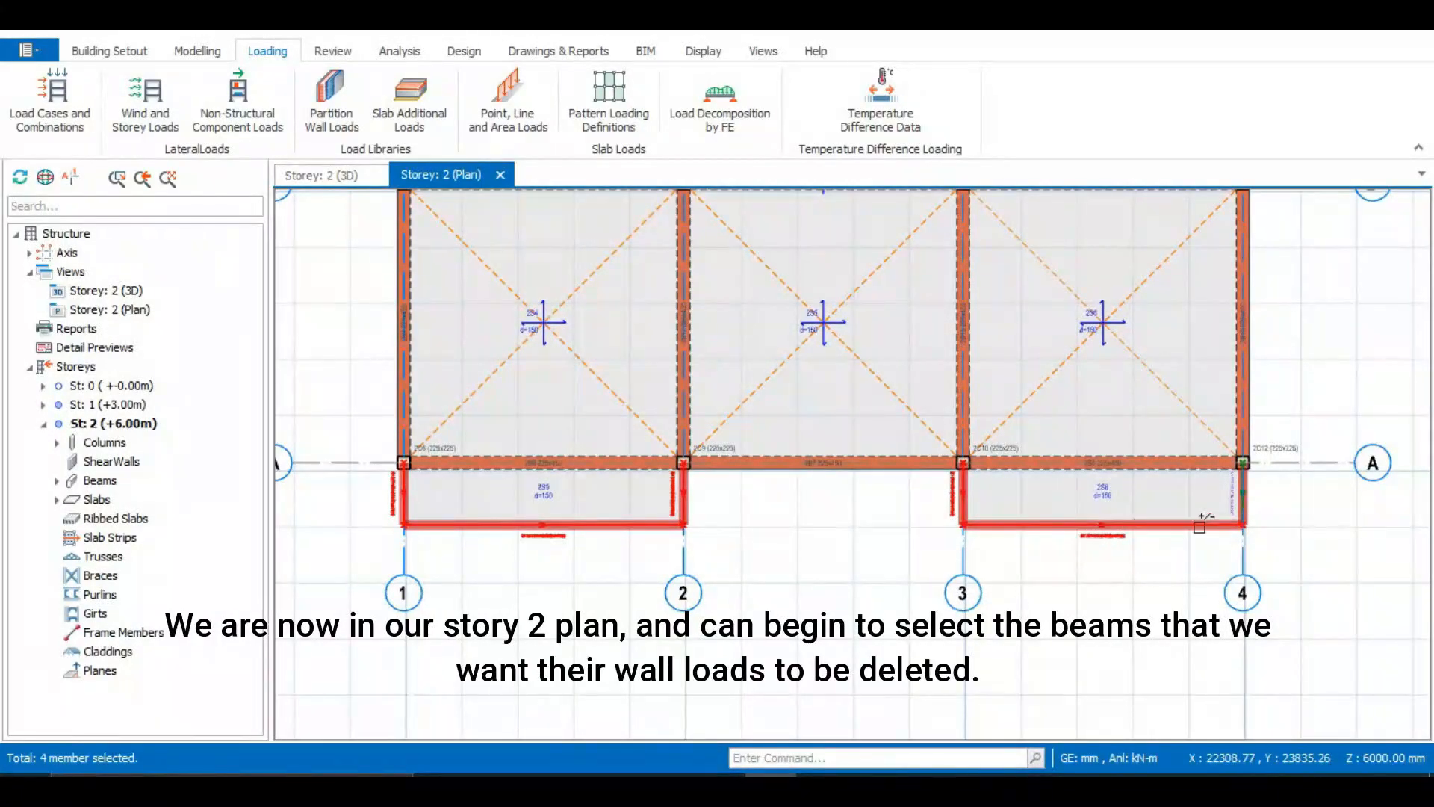
pyautogui.click(1243, 502)
pyautogui.scroll(-2, 1188, 568)
pyautogui.scroll(5, 1225, 538)
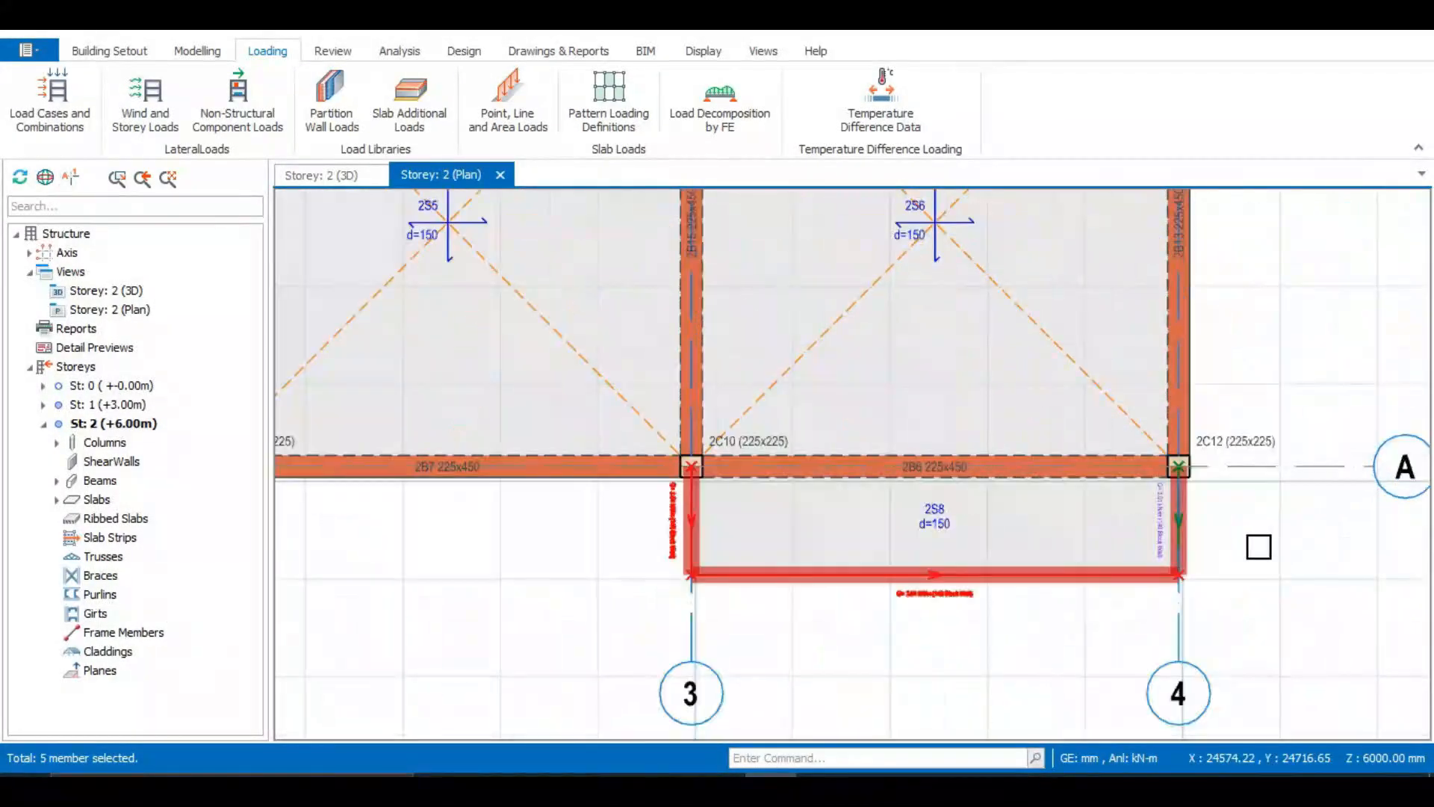
pyautogui.scroll(3, 1143, 538)
pyautogui.click(1111, 523)
pyautogui.scroll(-2, 1031, 556)
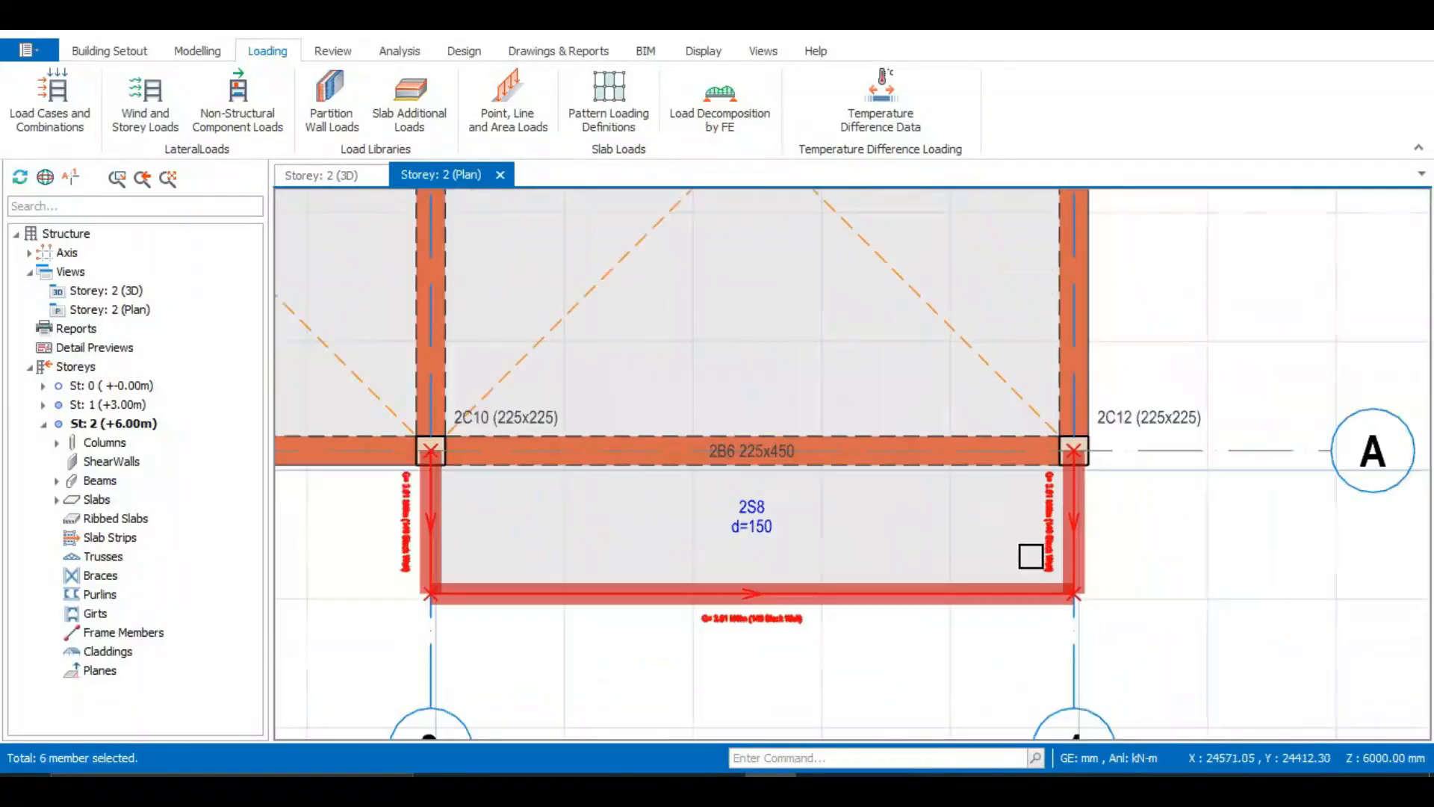
pyautogui.scroll(-3, 1028, 554)
pyautogui.scroll(-2, 736, 435)
pyautogui.scroll(-1, 599, 468)
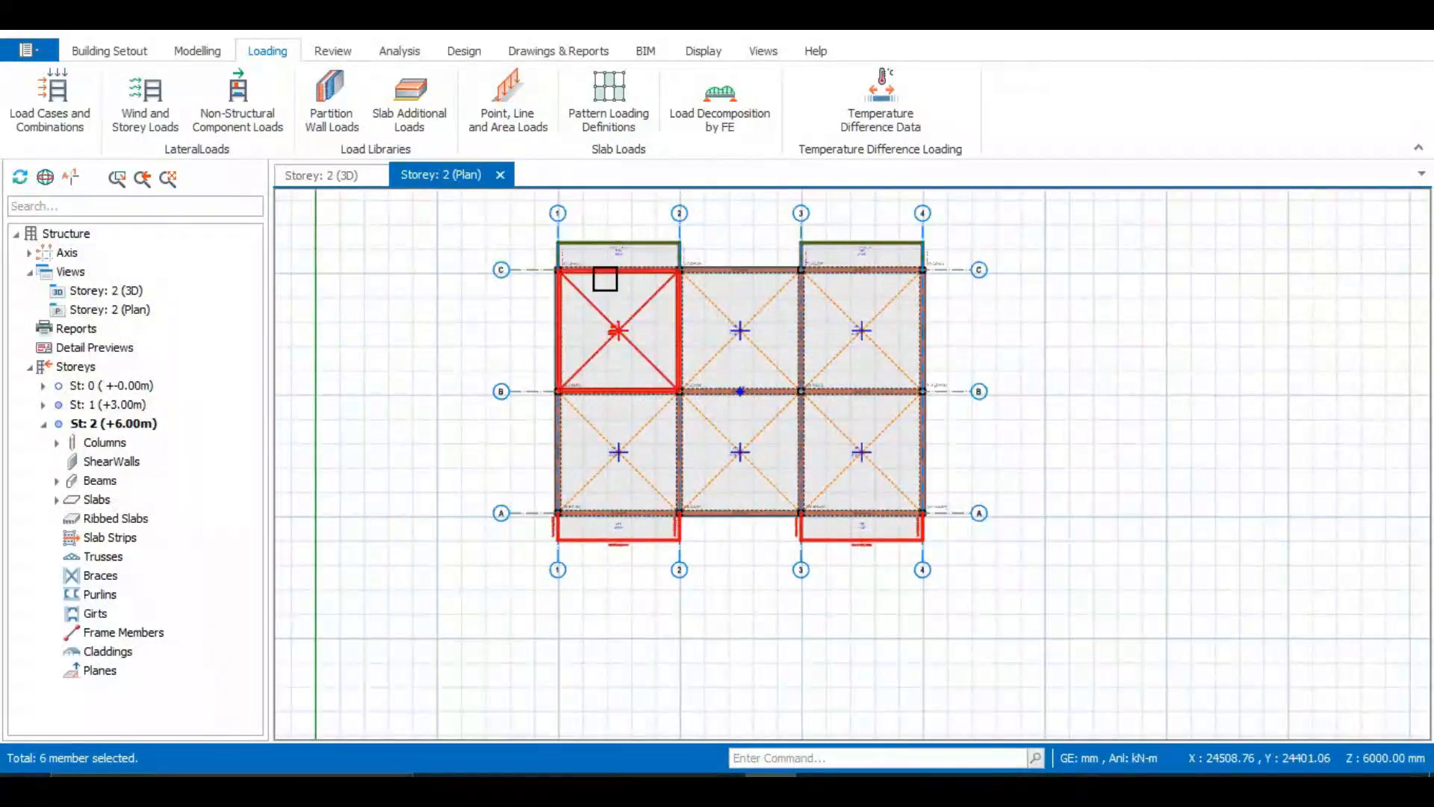
pyautogui.scroll(4, 597, 257)
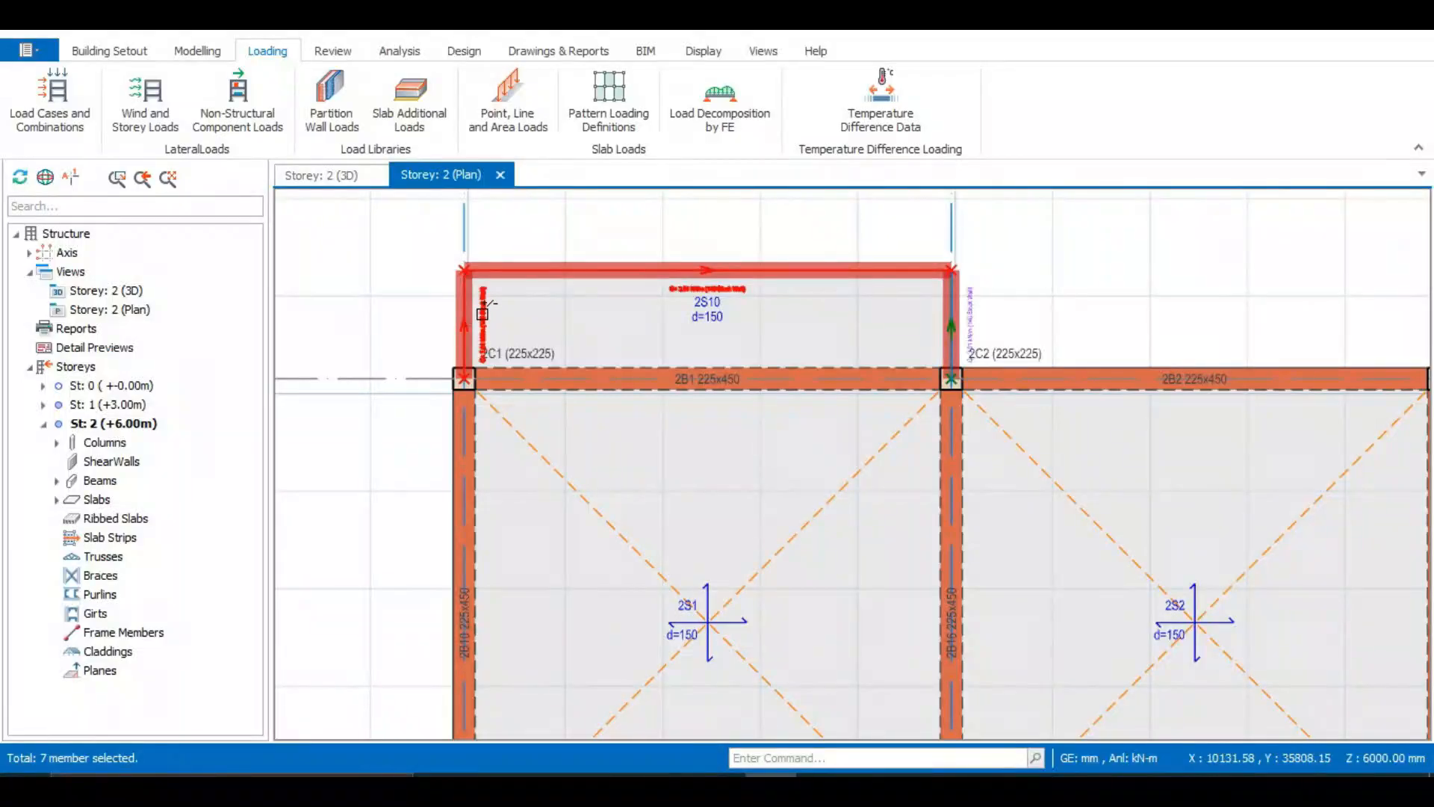
pyautogui.scroll(-1, 387, 357)
pyautogui.keyDown('ctrl'); pyautogui.click(819, 339); pyautogui.keyUp('ctrl')
pyautogui.scroll(2, 839, 329)
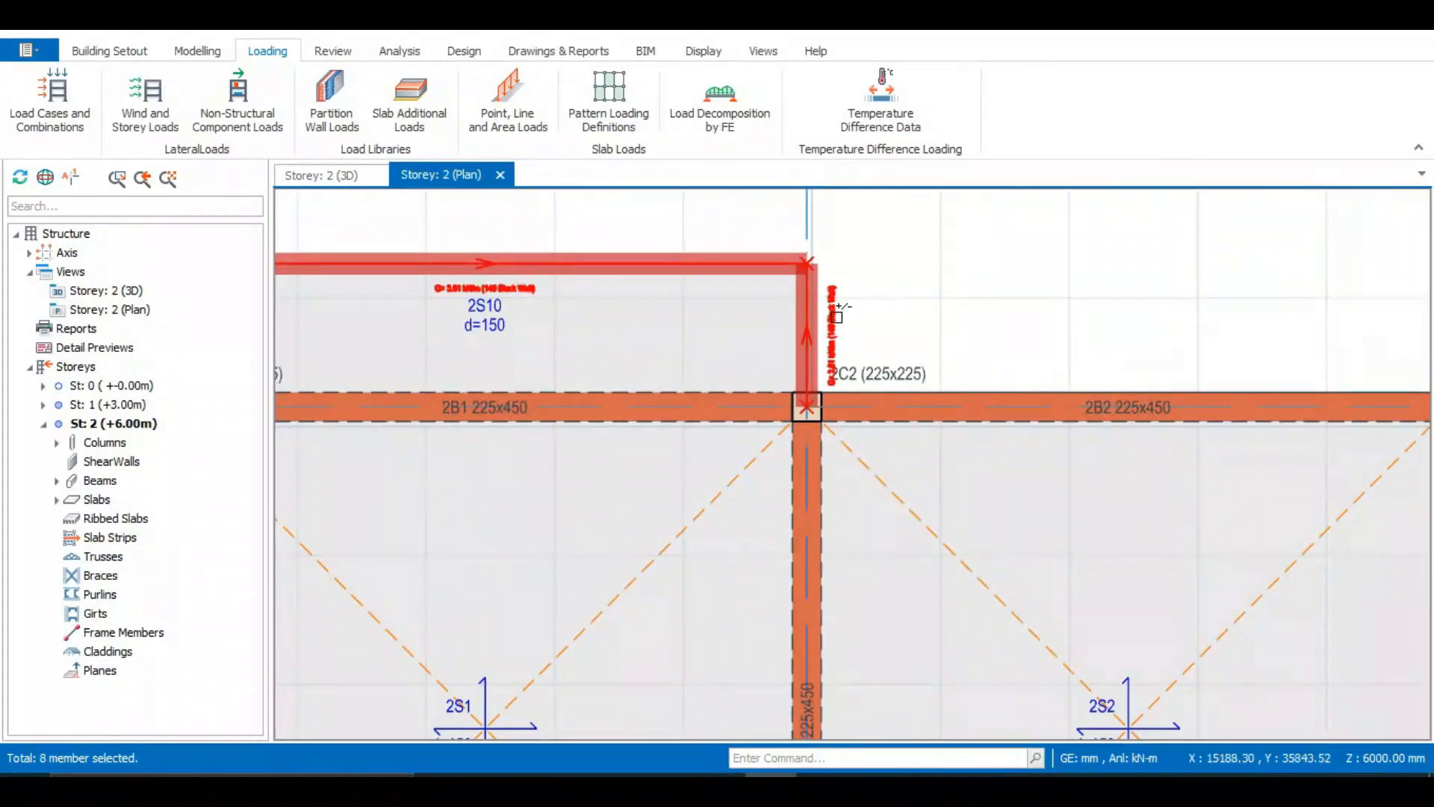
pyautogui.scroll(-3, 671, 344)
pyautogui.keyDown('ctrl'); pyautogui.click(1155, 330); pyautogui.keyUp('ctrl')
pyautogui.scroll(2, 953, 343)
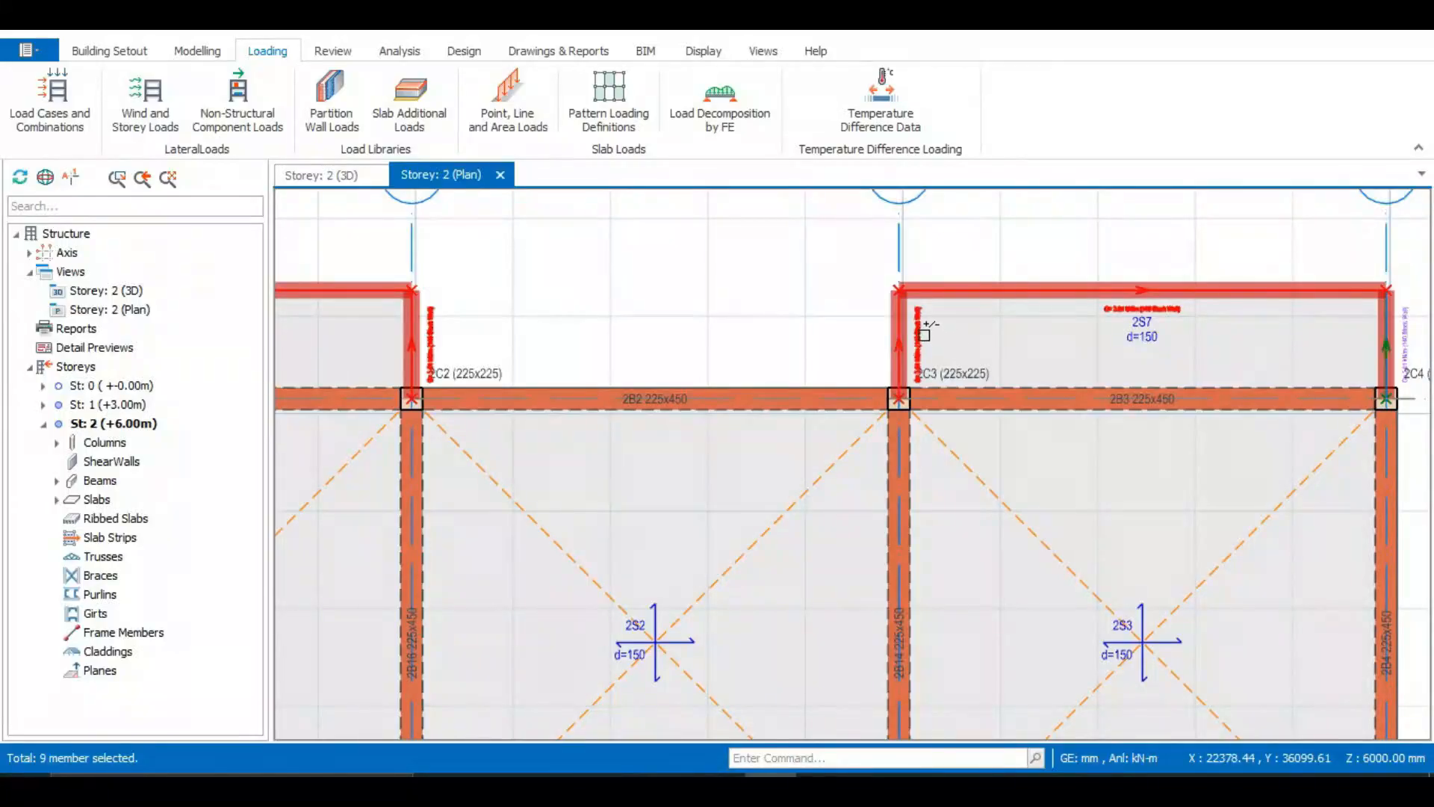
pyautogui.keyDown('ctrl'); pyautogui.click(924, 334); pyautogui.keyUp('ctrl')
pyautogui.scroll(-2, 899, 386)
pyautogui.scroll(5, 1113, 364)
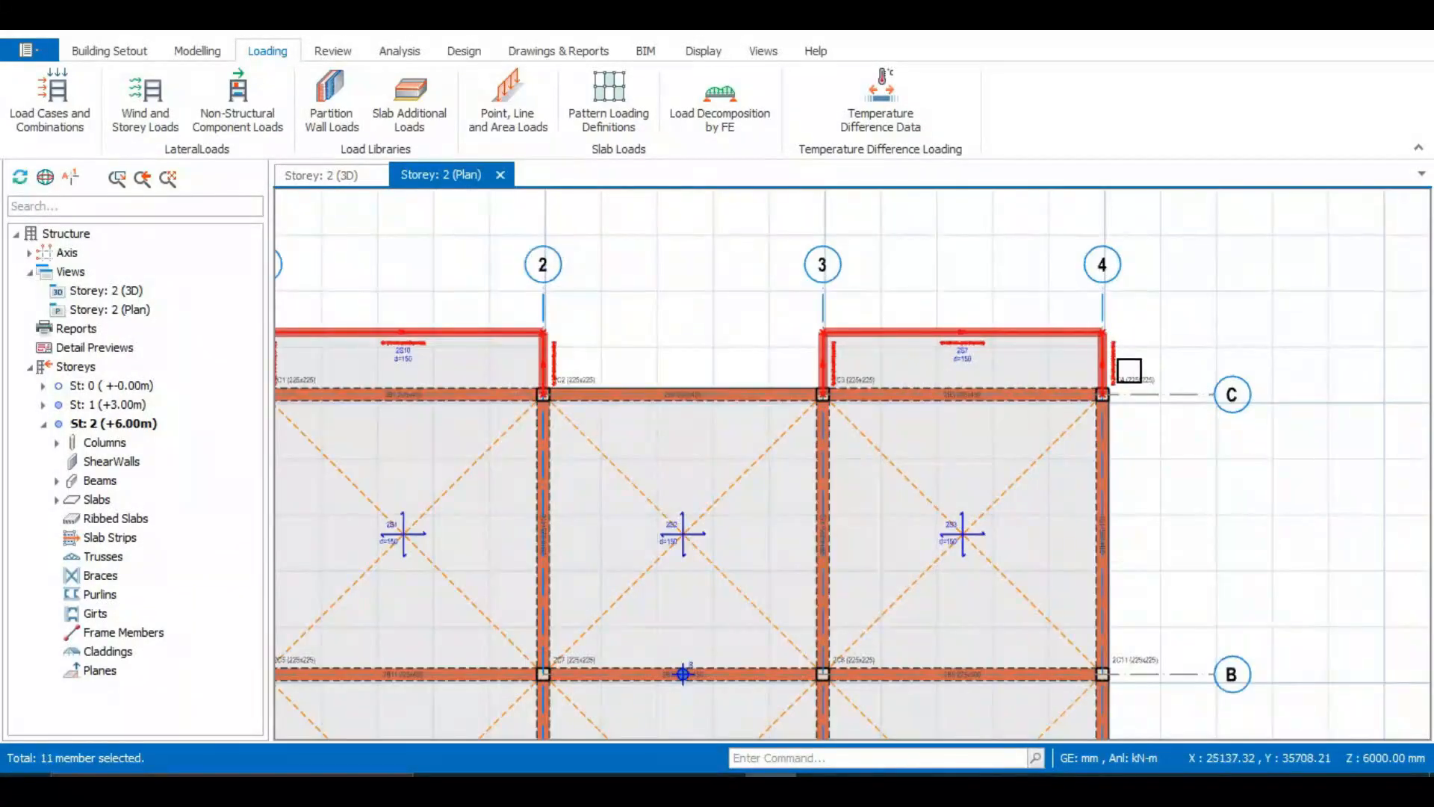
pyautogui.click(1109, 353)
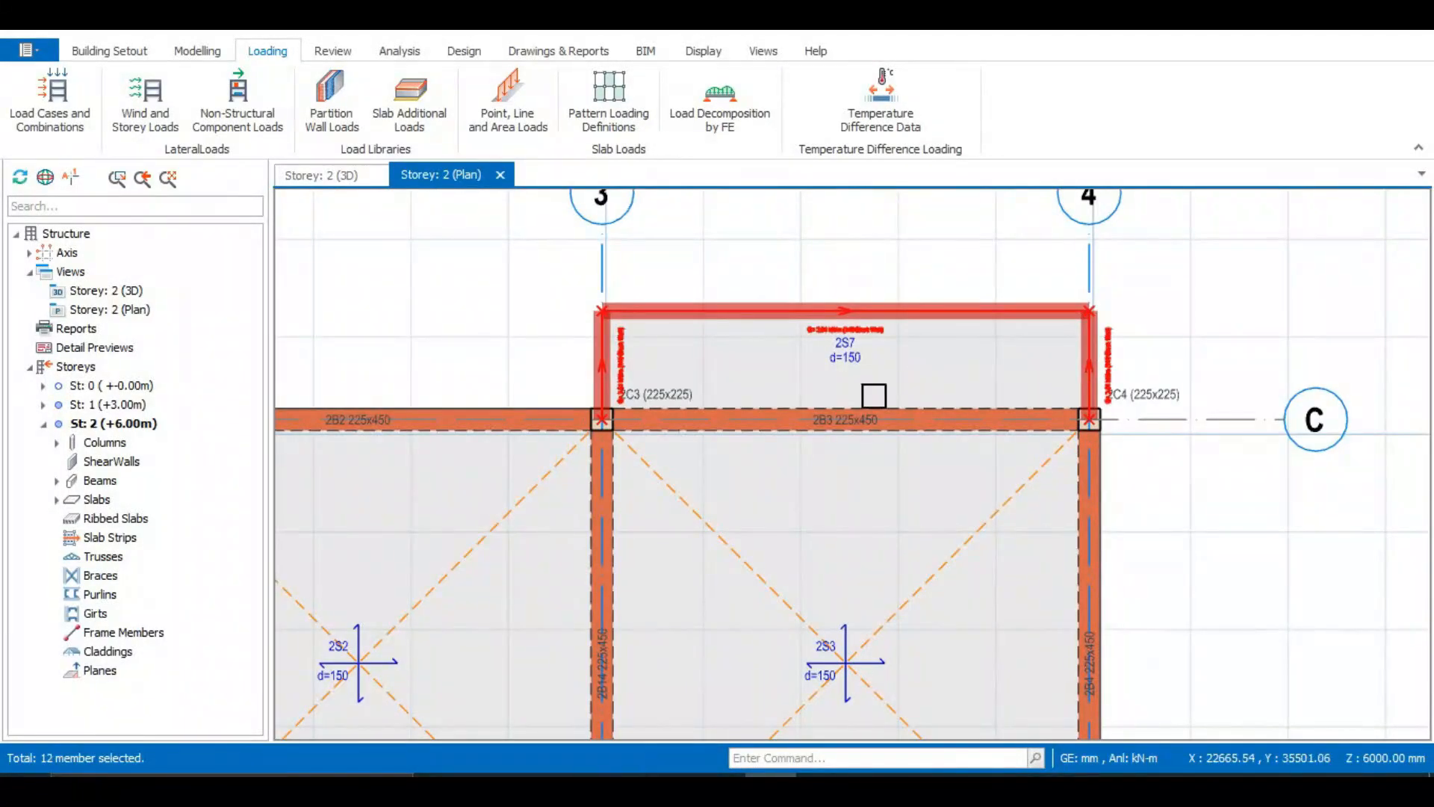
# Delete the selected loads with only Slab Loads ticked in the member filter, and save the project
pyautogui.press('Delete')
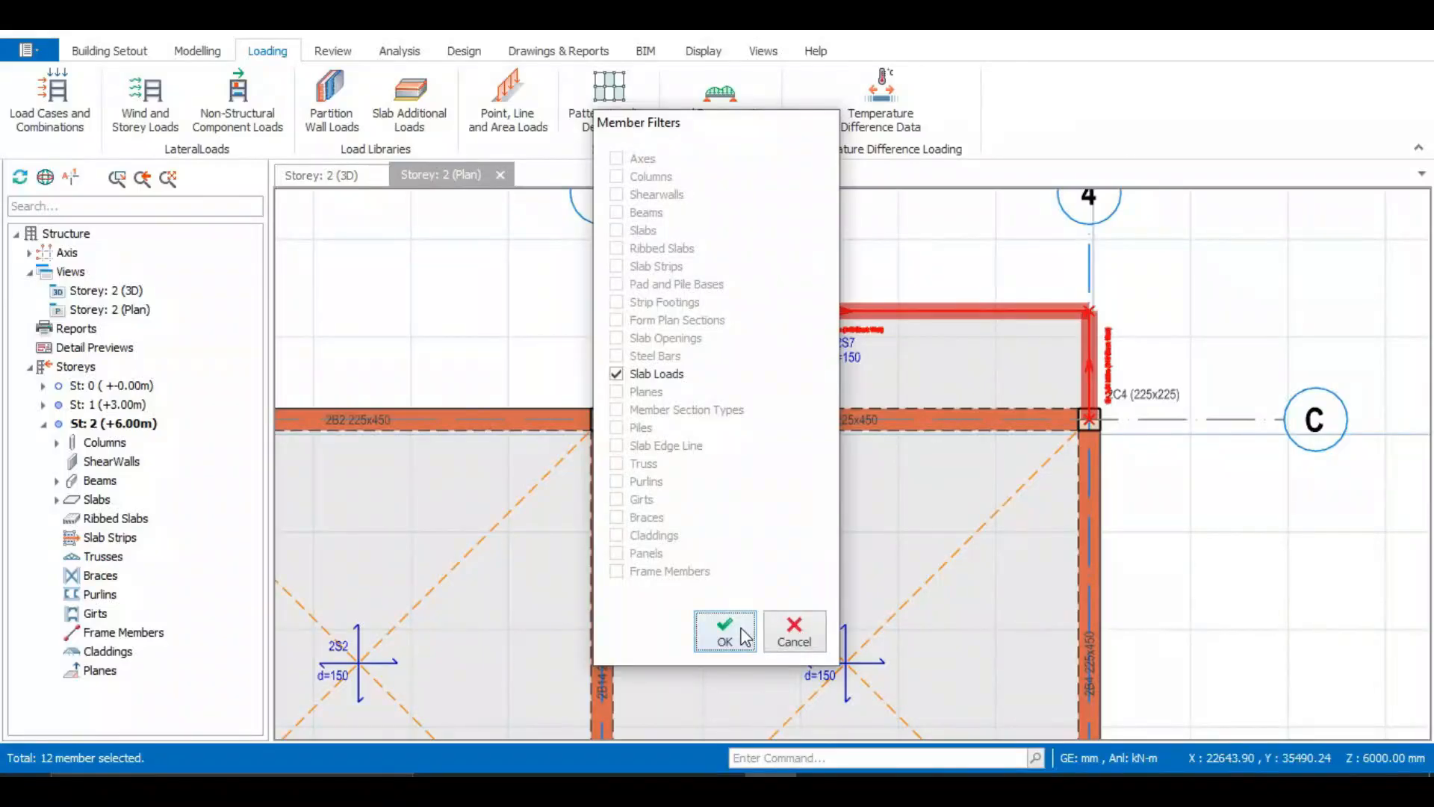
pyautogui.click(744, 636)
pyautogui.scroll(-3, 951, 387)
pyautogui.scroll(-3, 556, 335)
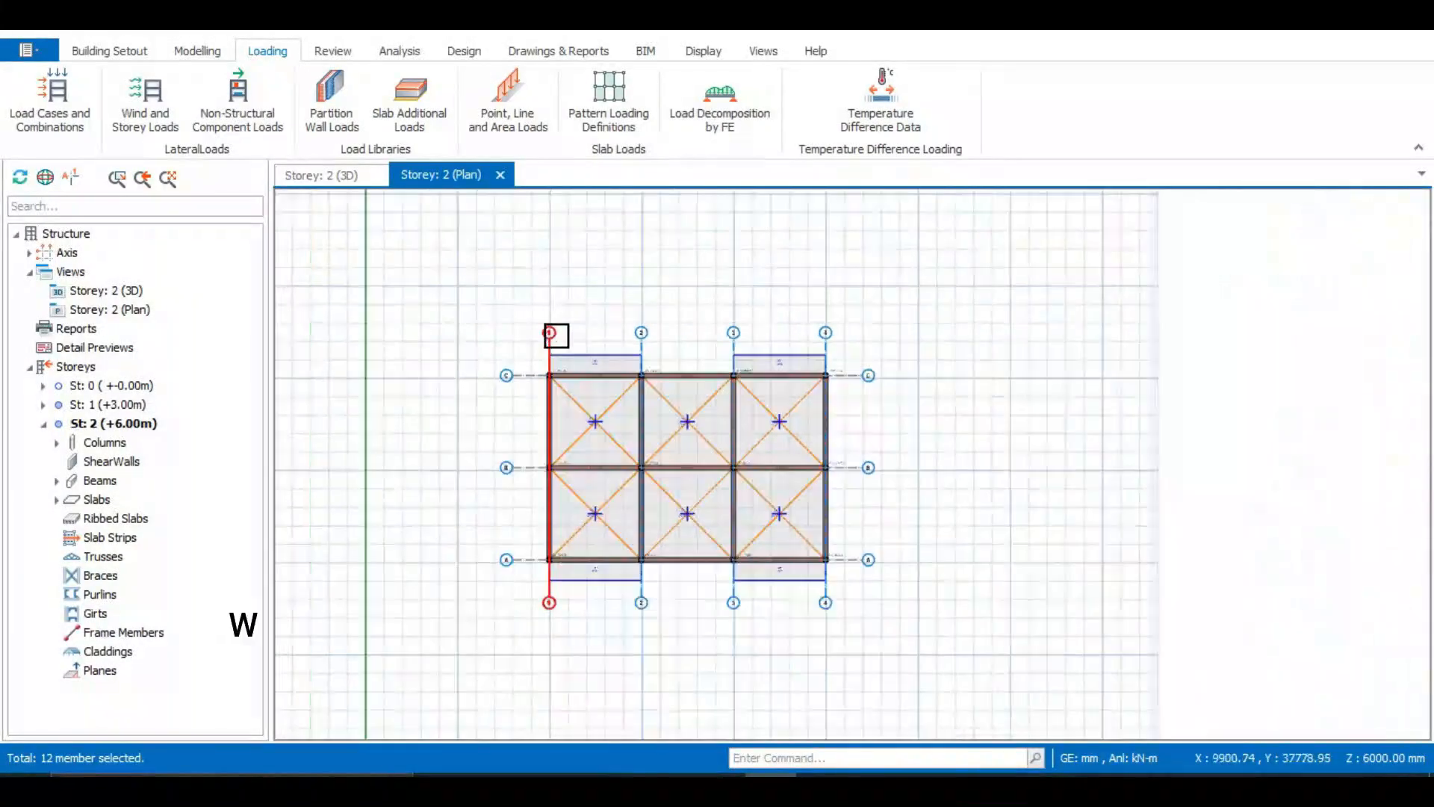
pyautogui.scroll(6, 590, 500)
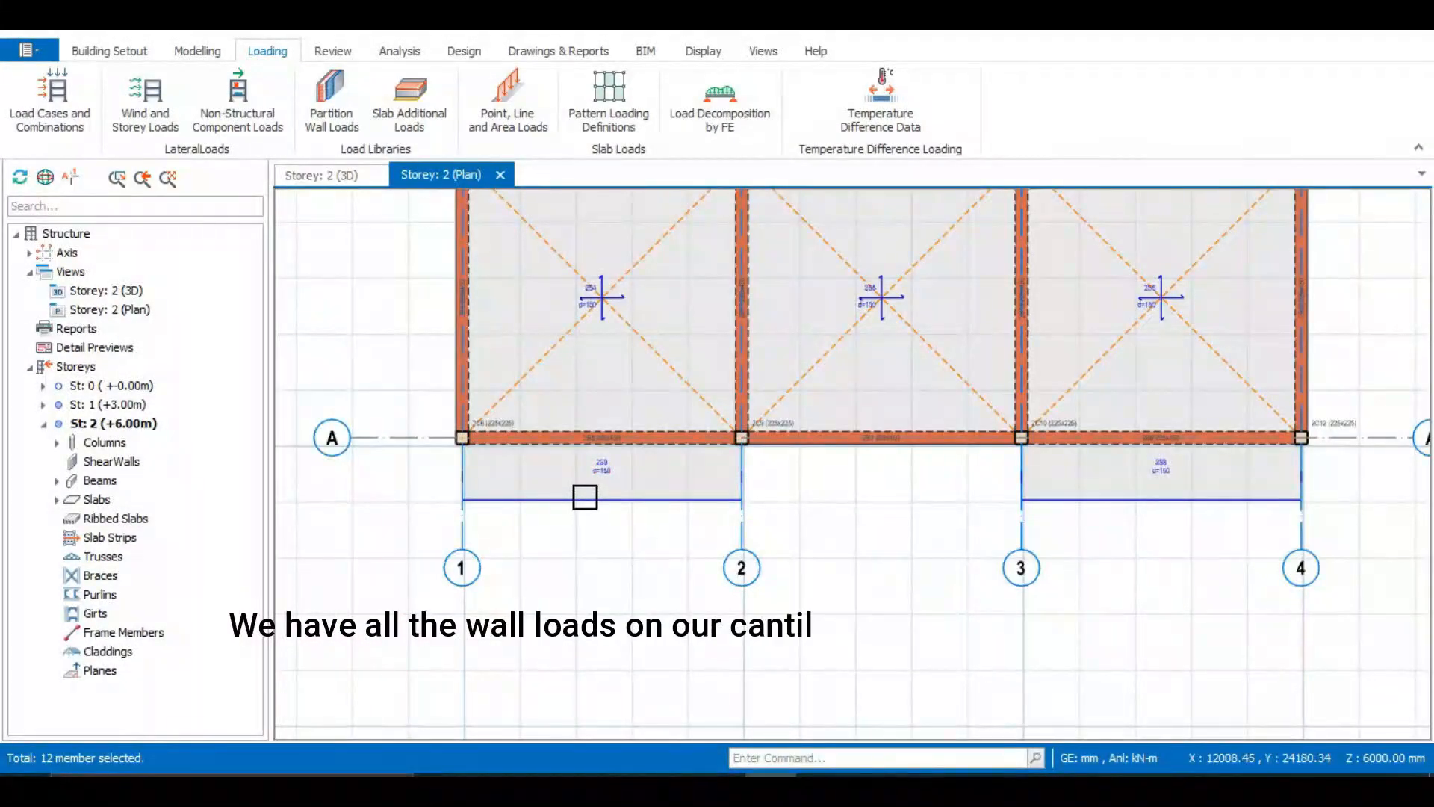
pyautogui.hotkey('ctrl', 's')
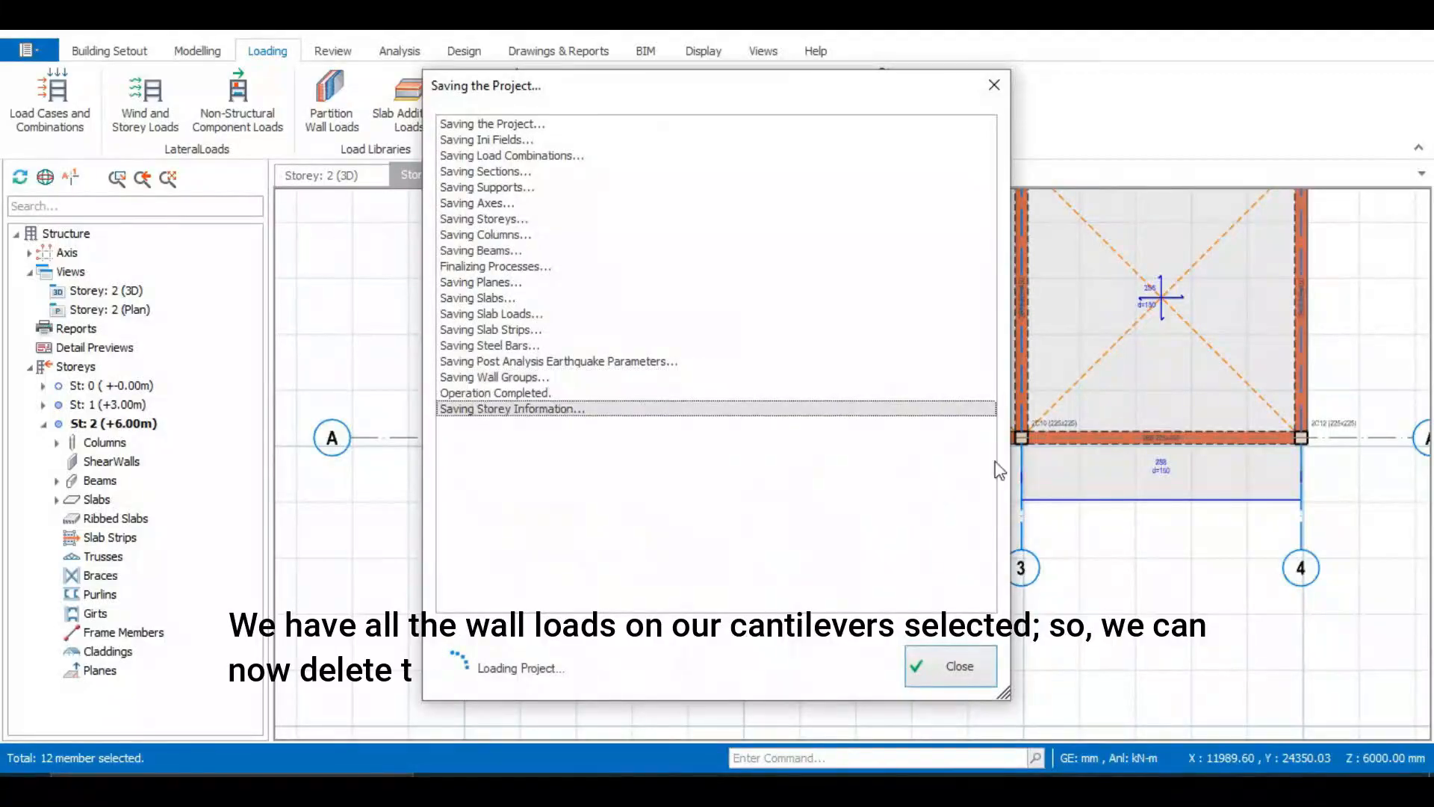
pyautogui.scroll(-4, 582, 311)
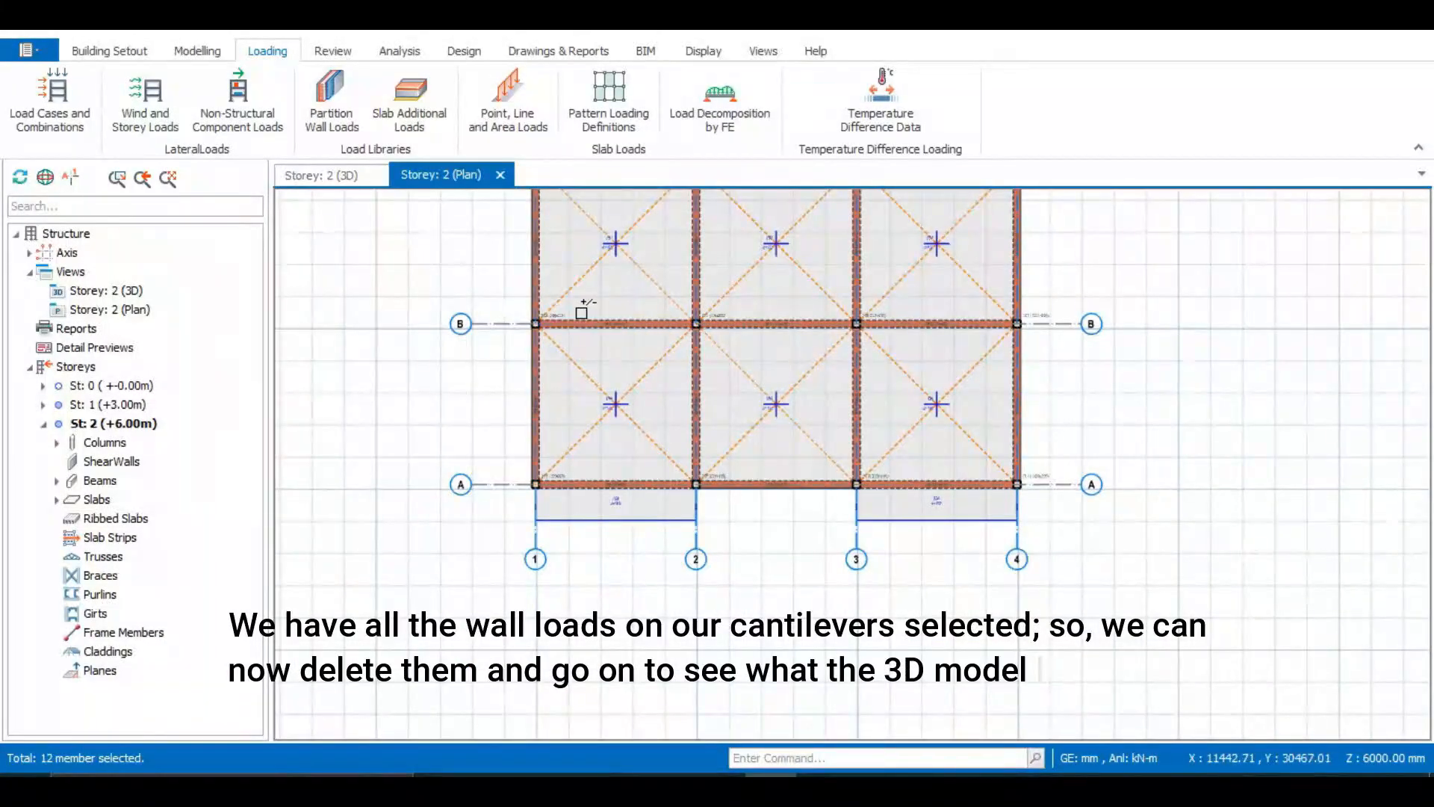
pyautogui.scroll(3, 582, 312)
# Orbit the Storey 2 3D view to examine the remaining wall loads and openings on the roof
pyautogui.click(329, 175)
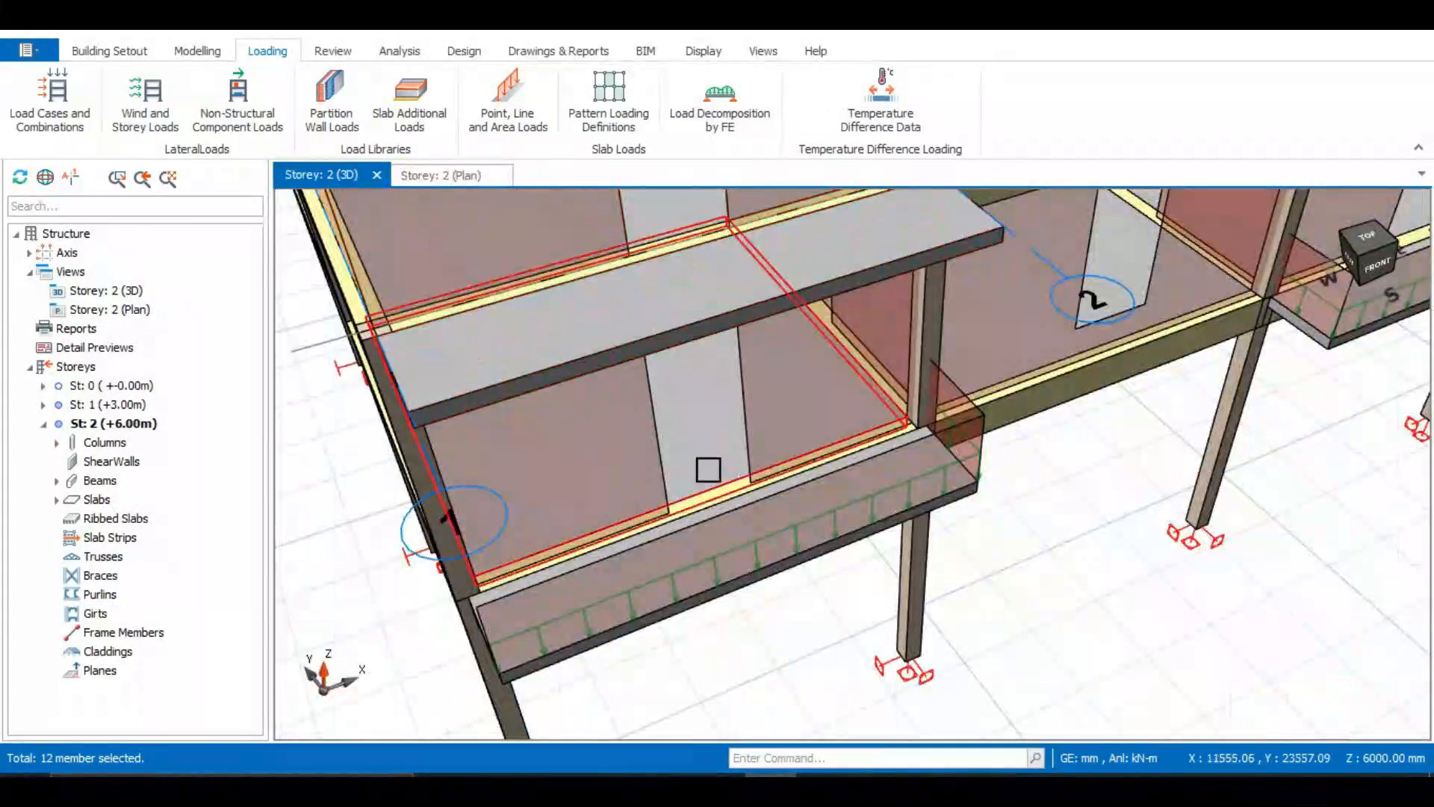
pyautogui.moveTo(728, 534); pyautogui.dragTo(773, 562, button='middle')
pyautogui.scroll(-4, 694, 415)
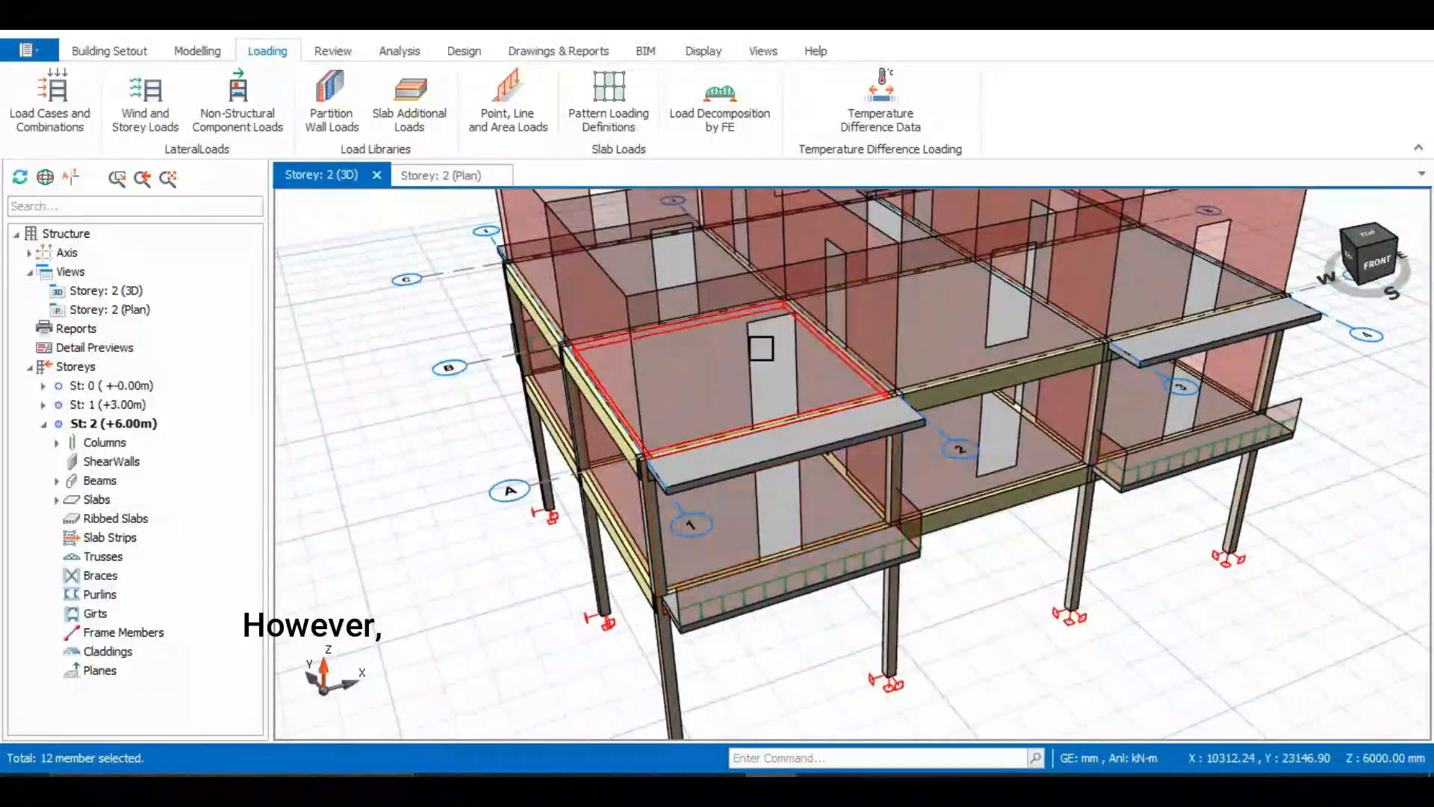
pyautogui.scroll(-3, 733, 395)
pyautogui.moveTo(713, 357); pyautogui.dragTo(755, 329, button='middle')
pyautogui.moveTo(859, 322); pyautogui.dragTo(859, 351, button='middle')
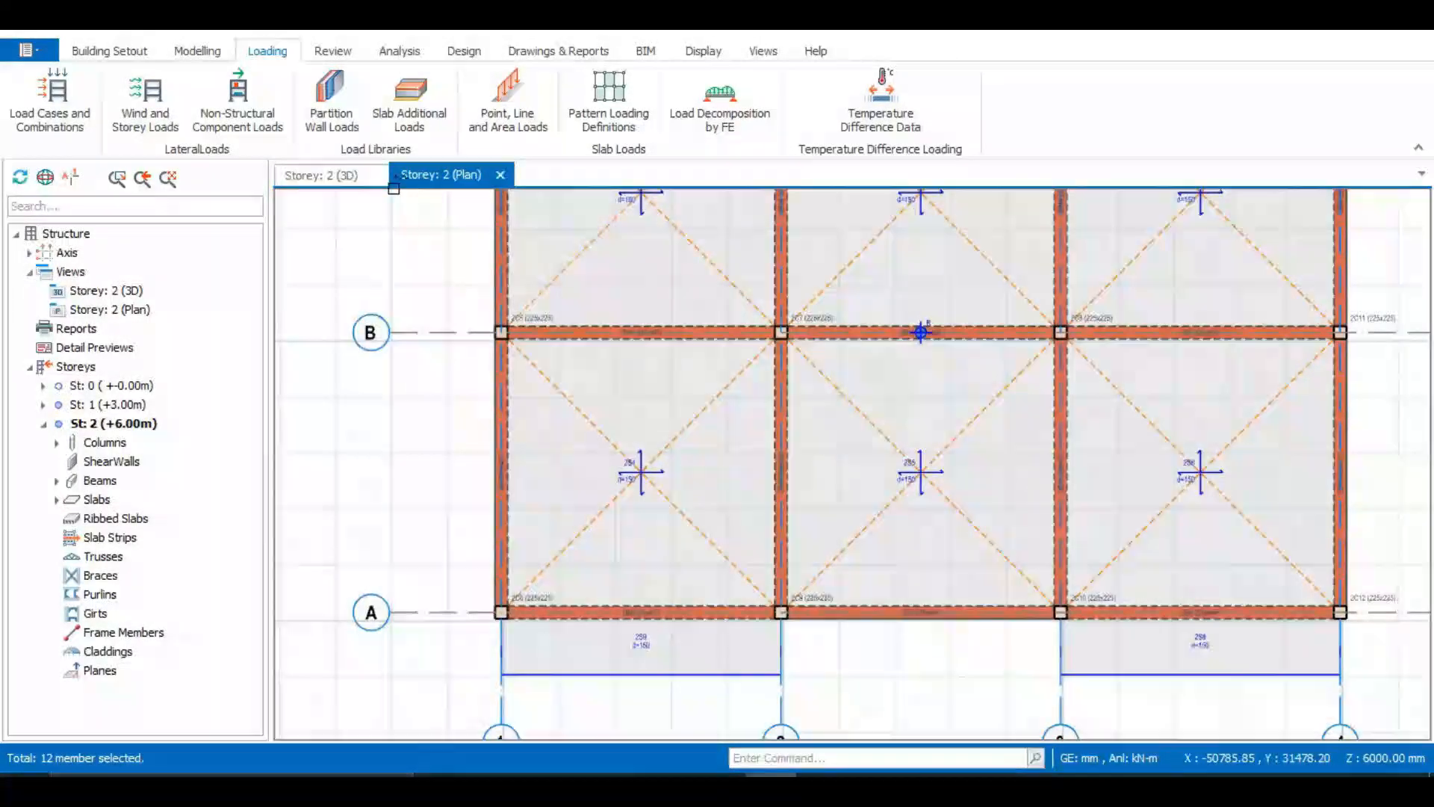
# Select all Storey 2 beams 2B1 to 2B17 and delete their wall loads
pyautogui.click(426, 180)
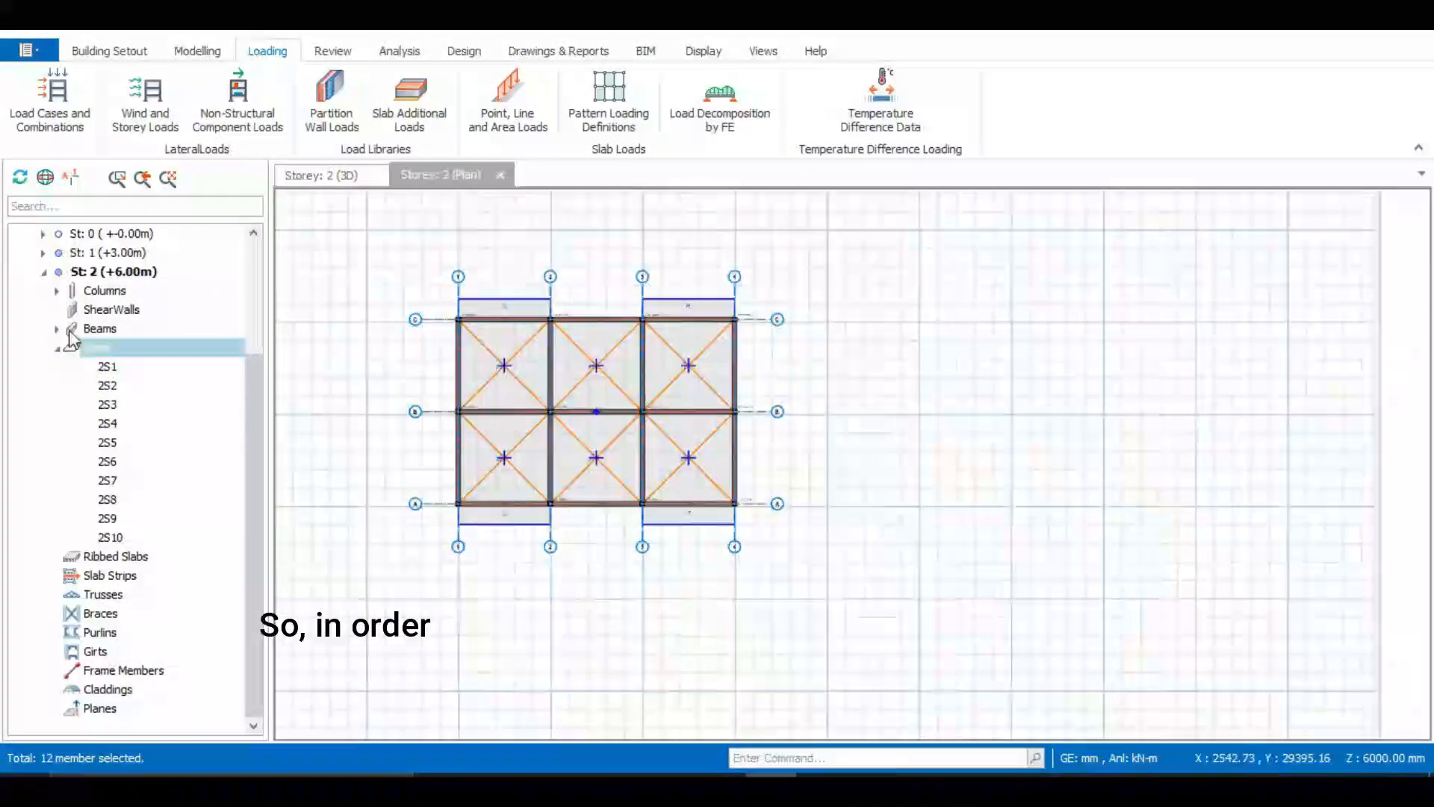
pyautogui.click(57, 330)
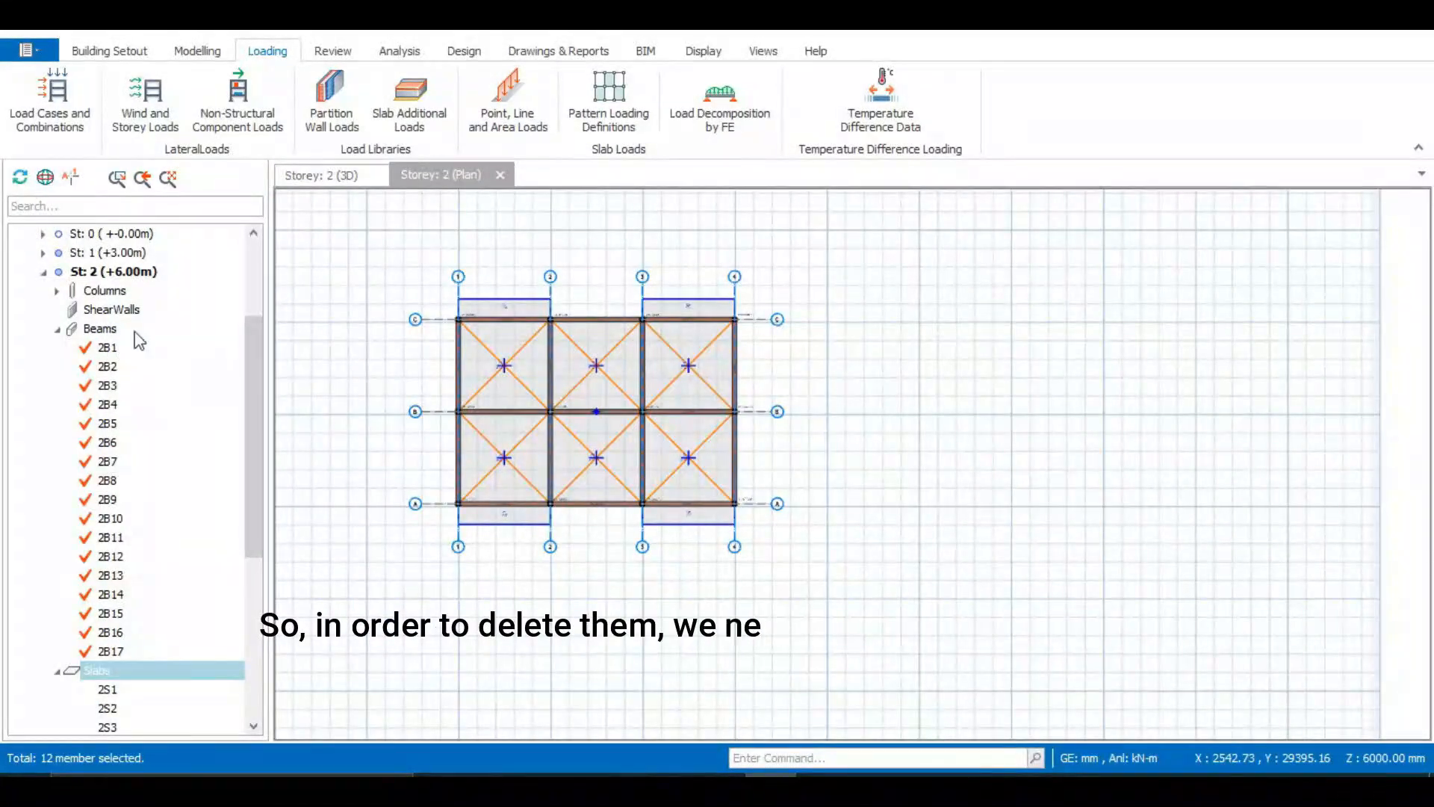
pyautogui.click(112, 333)
pyautogui.click(112, 349)
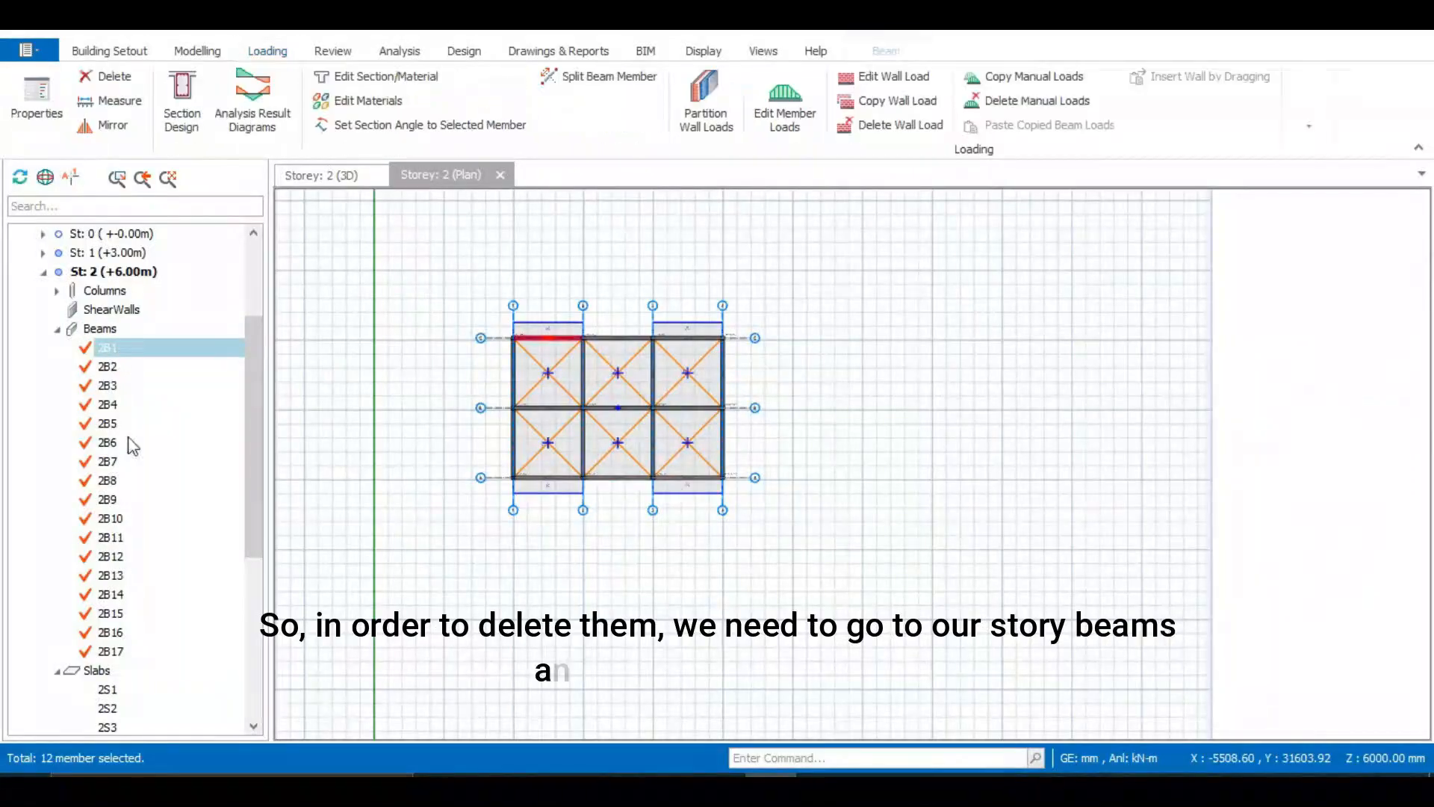
pyautogui.keyDown('shift'); pyautogui.click(112, 652); pyautogui.keyUp('shift')
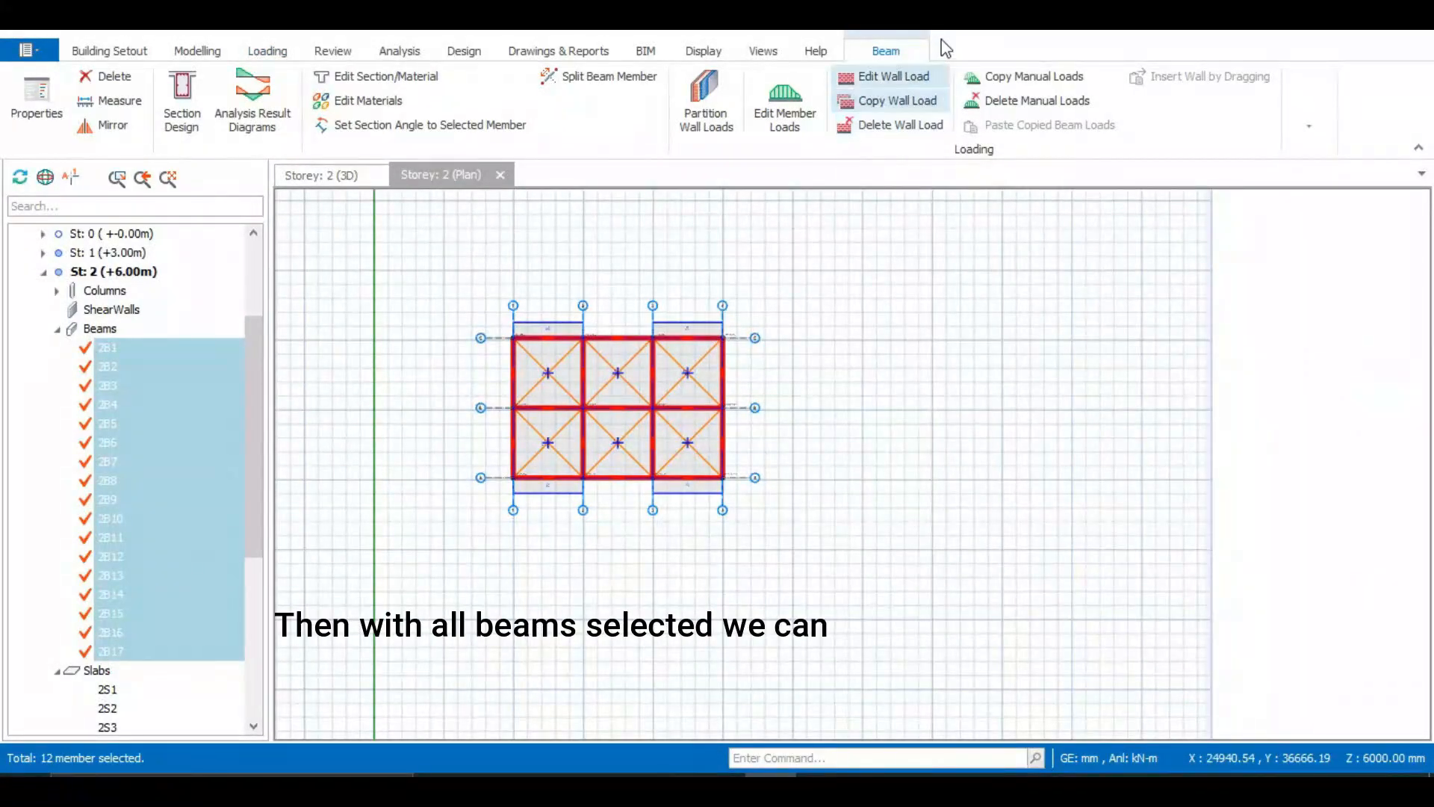
pyautogui.click(887, 128)
pyautogui.click(756, 470)
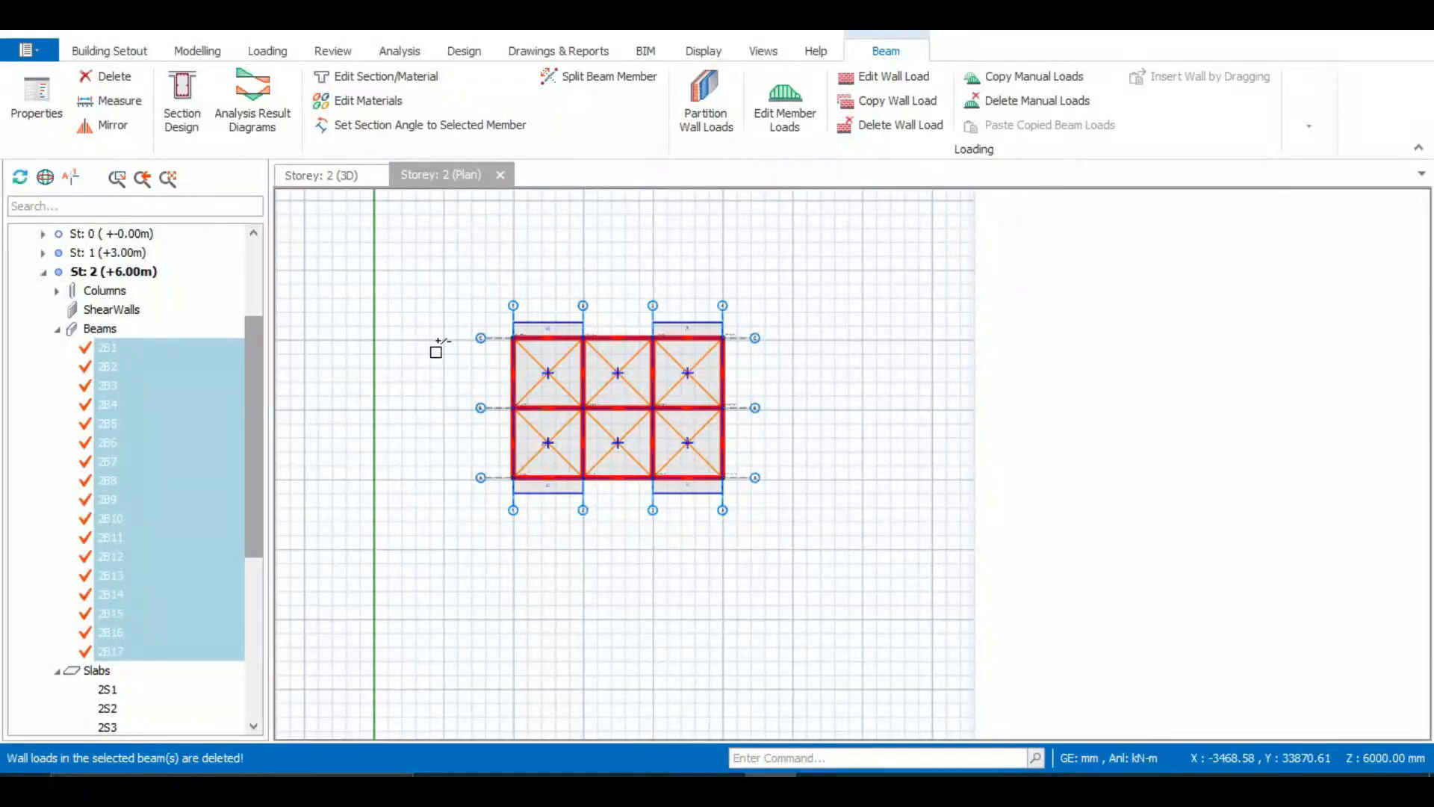
pyautogui.click(453, 381)
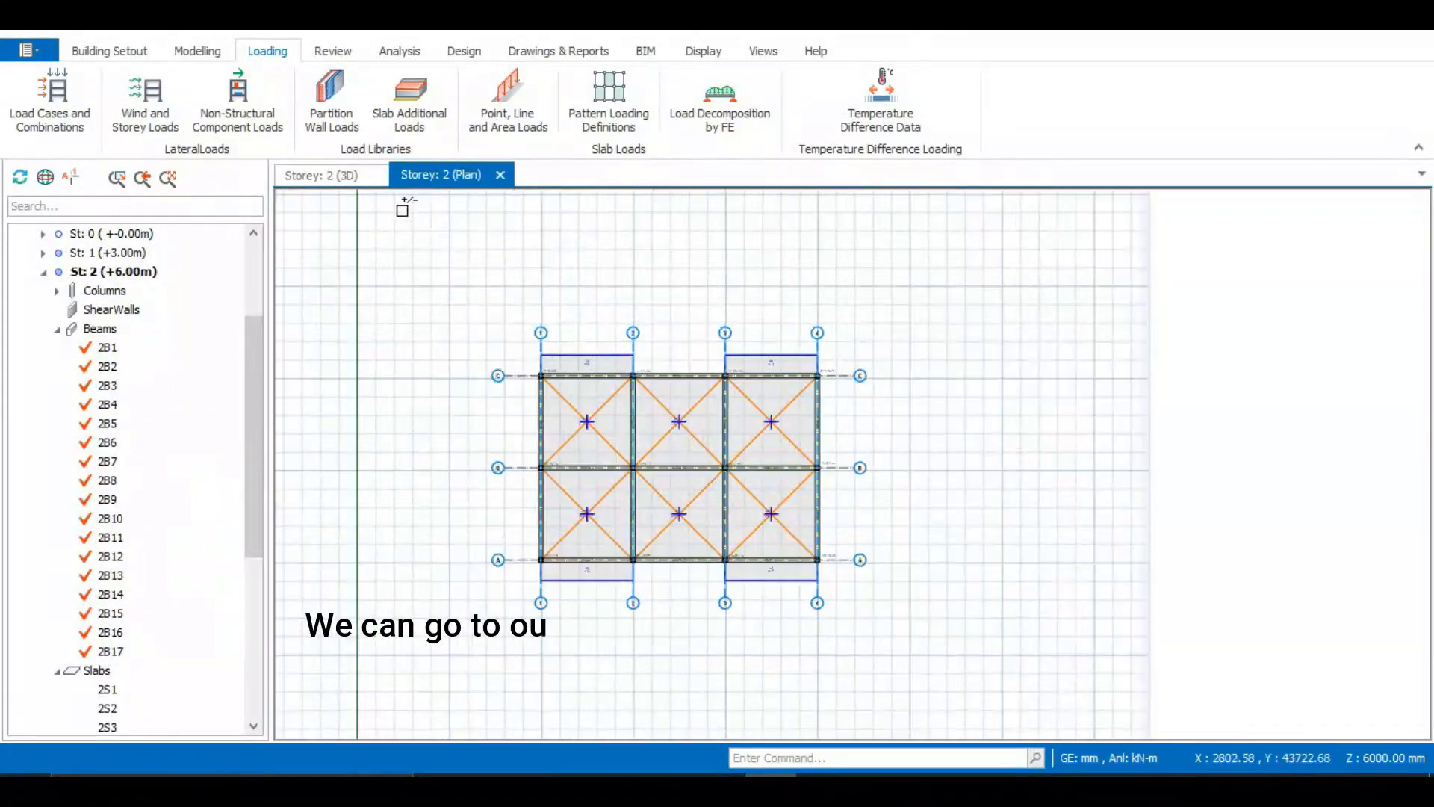
# Orbit the Storey 2 3D view to inspect the roof slabs without walls
pyautogui.click(340, 176)
pyautogui.moveTo(411, 228); pyautogui.dragTo(848, 532, button='middle')
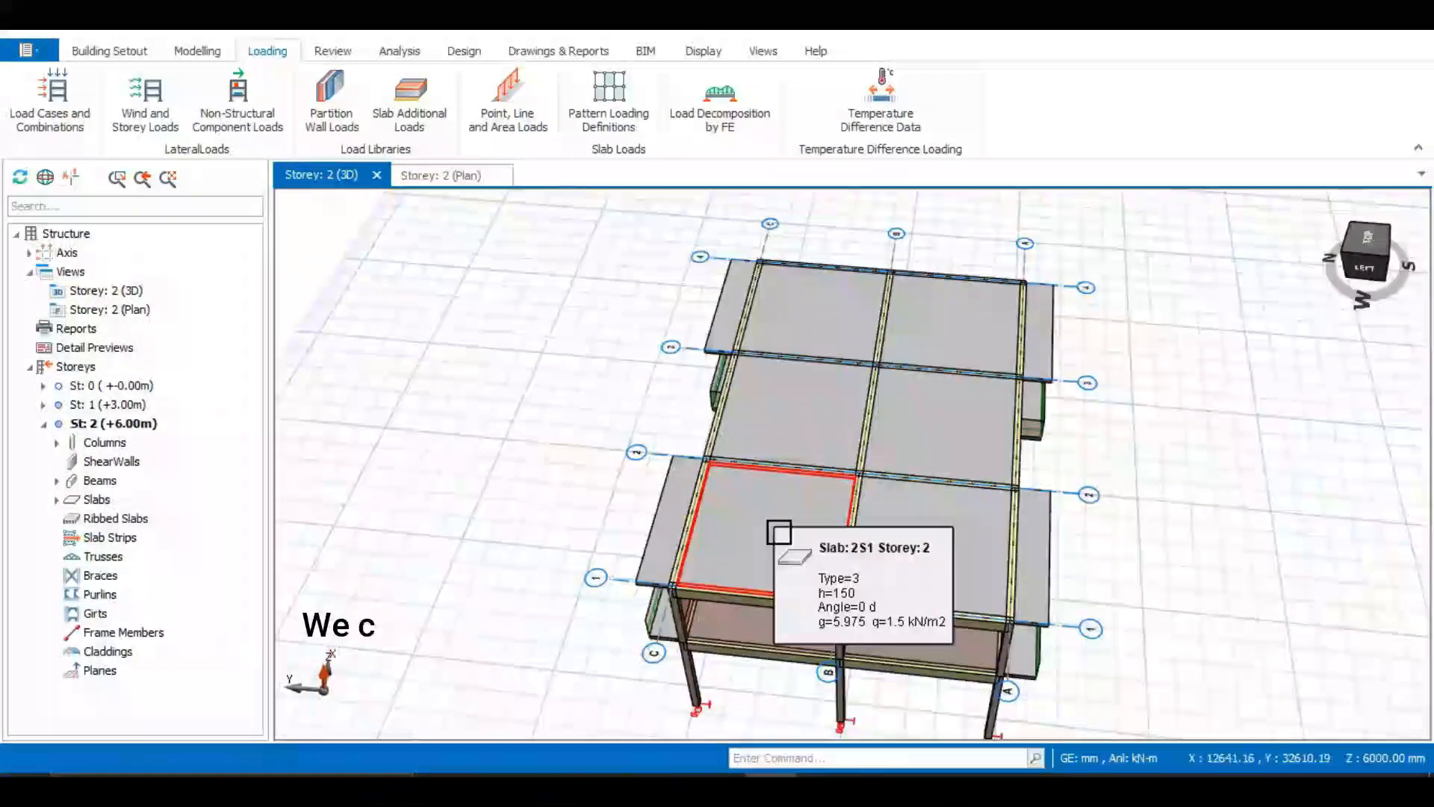
pyautogui.moveTo(779, 532)
pyautogui.mouseDown(button='middle')
pyautogui.moveTo(809, 522)
pyautogui.moveTo(778, 505)
pyautogui.moveTo(822, 497)
pyautogui.moveTo(806, 521)
pyautogui.mouseUp(button='middle')
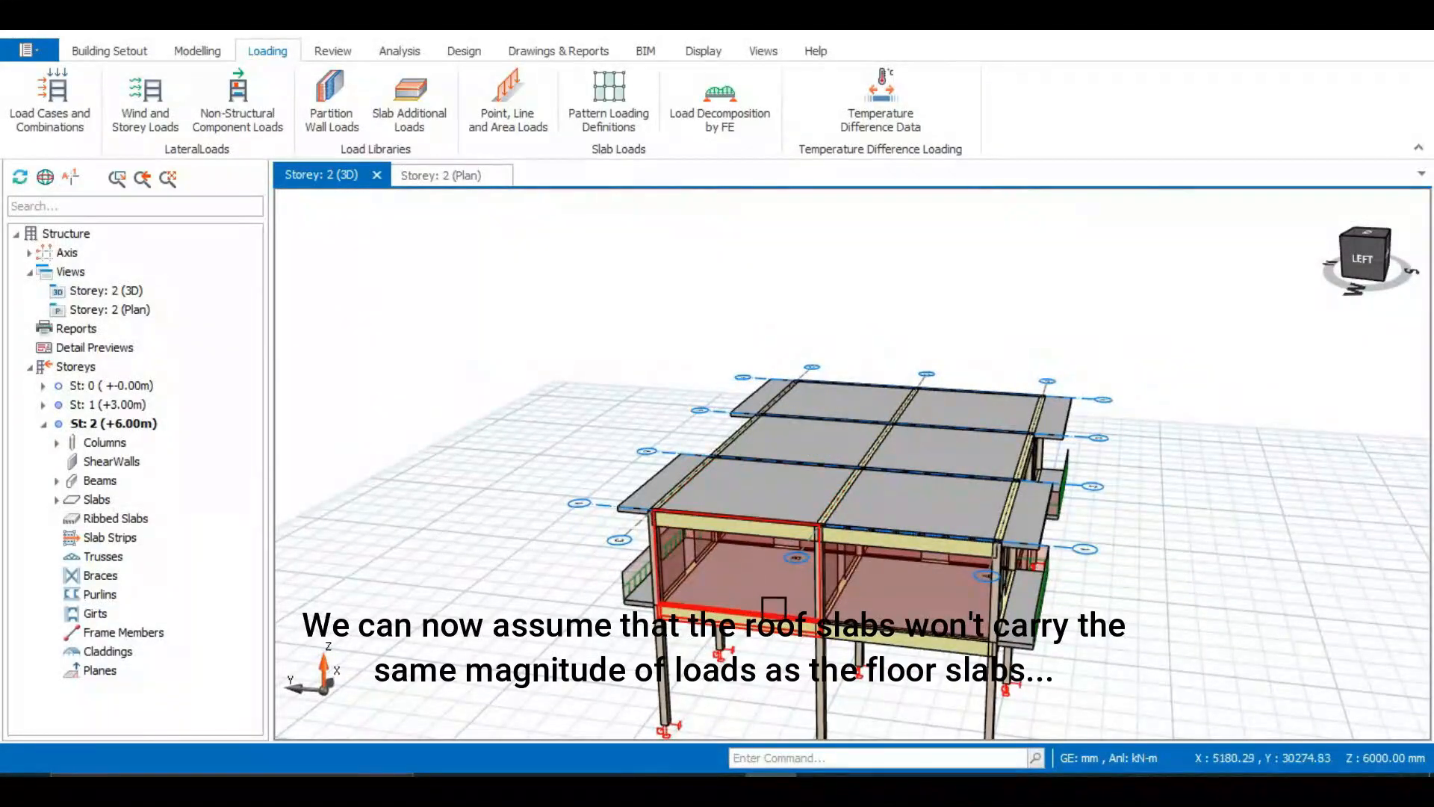
pyautogui.moveTo(771, 628); pyautogui.dragTo(851, 633, button='middle')
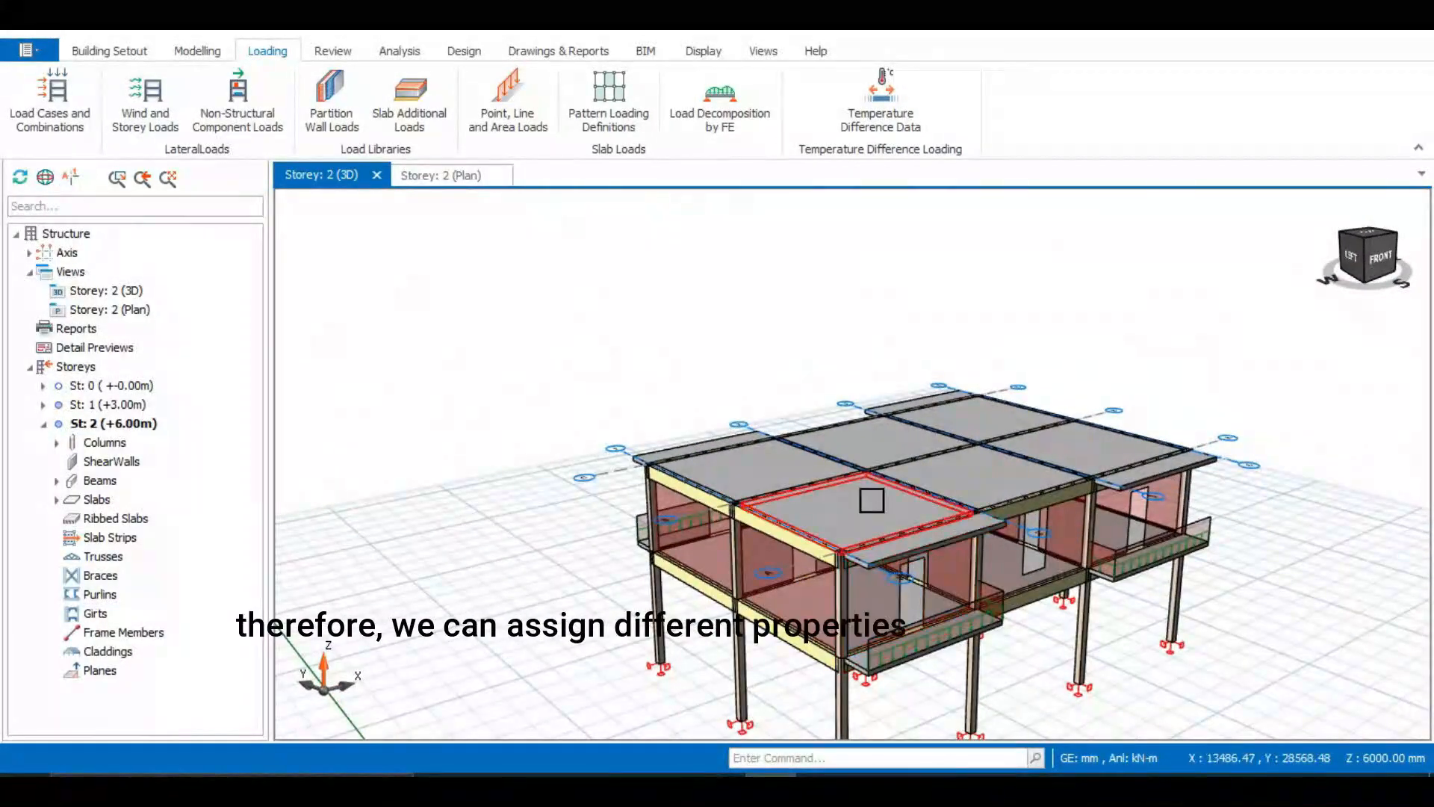
pyautogui.moveTo(859, 493); pyautogui.dragTo(872, 535, button='middle')
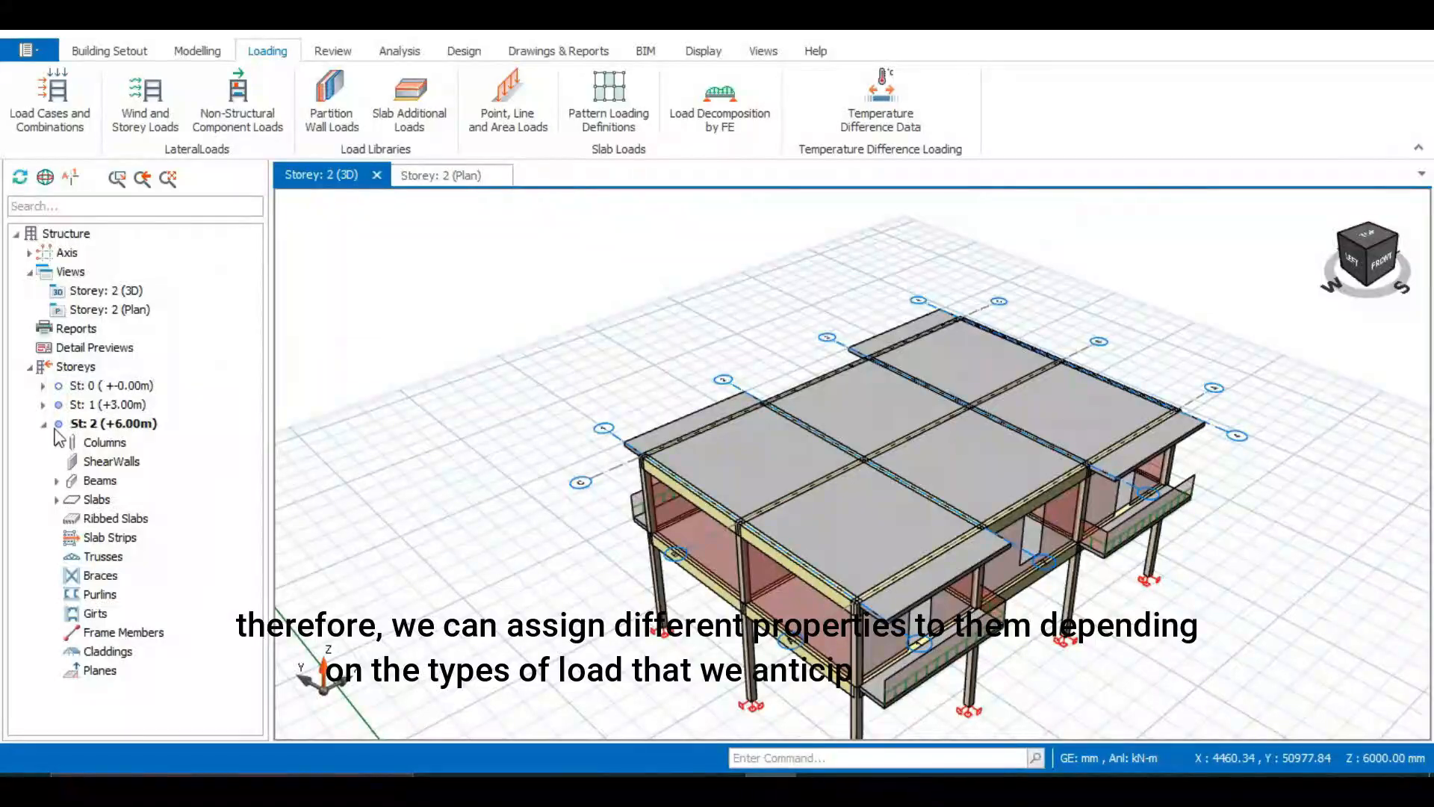
# Select all Storey 2 slabs 2S1 to 2S10 and open their properties table
pyautogui.click(57, 499)
pyautogui.click(108, 518)
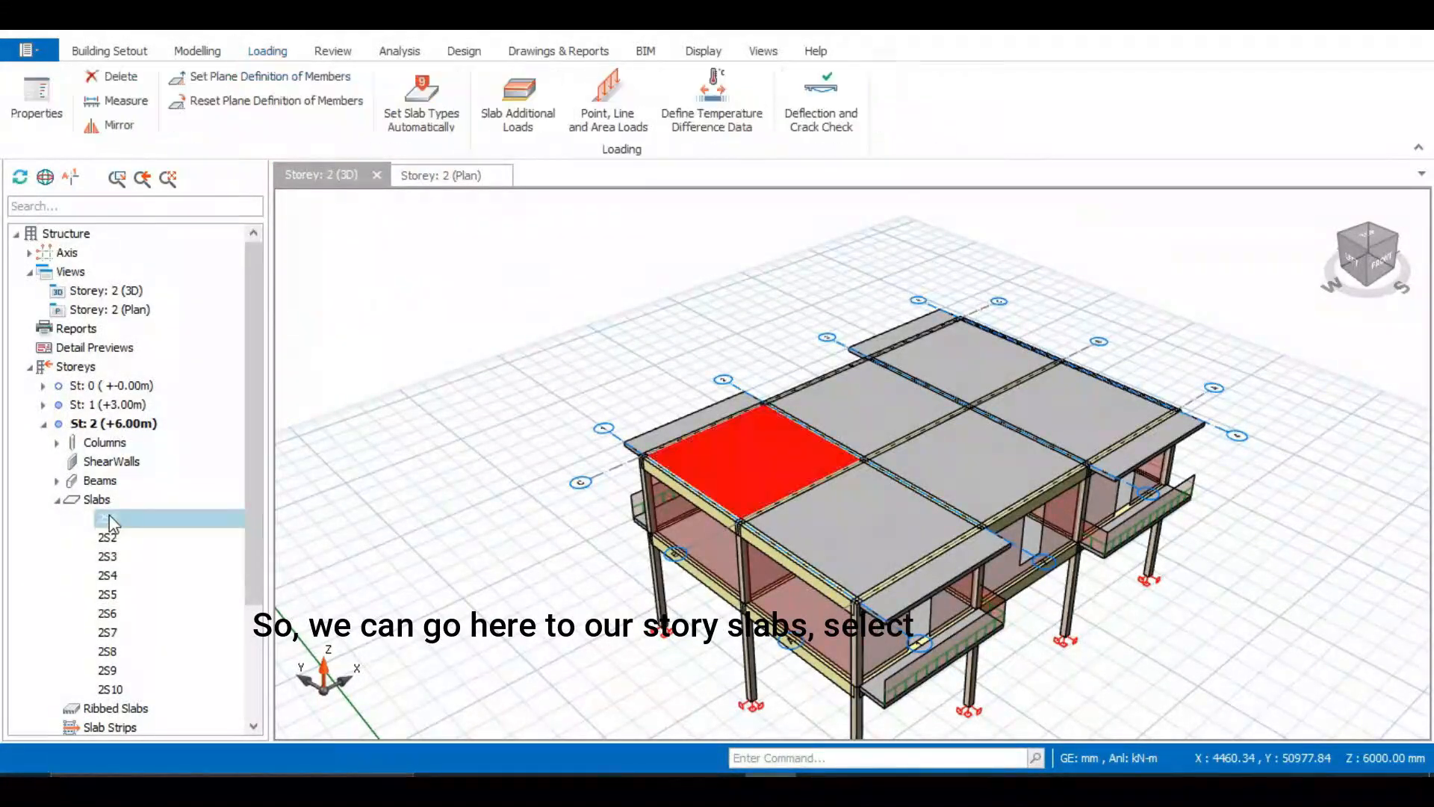
pyautogui.keyDown('shift'); pyautogui.click(119, 532); pyautogui.keyUp('shift')
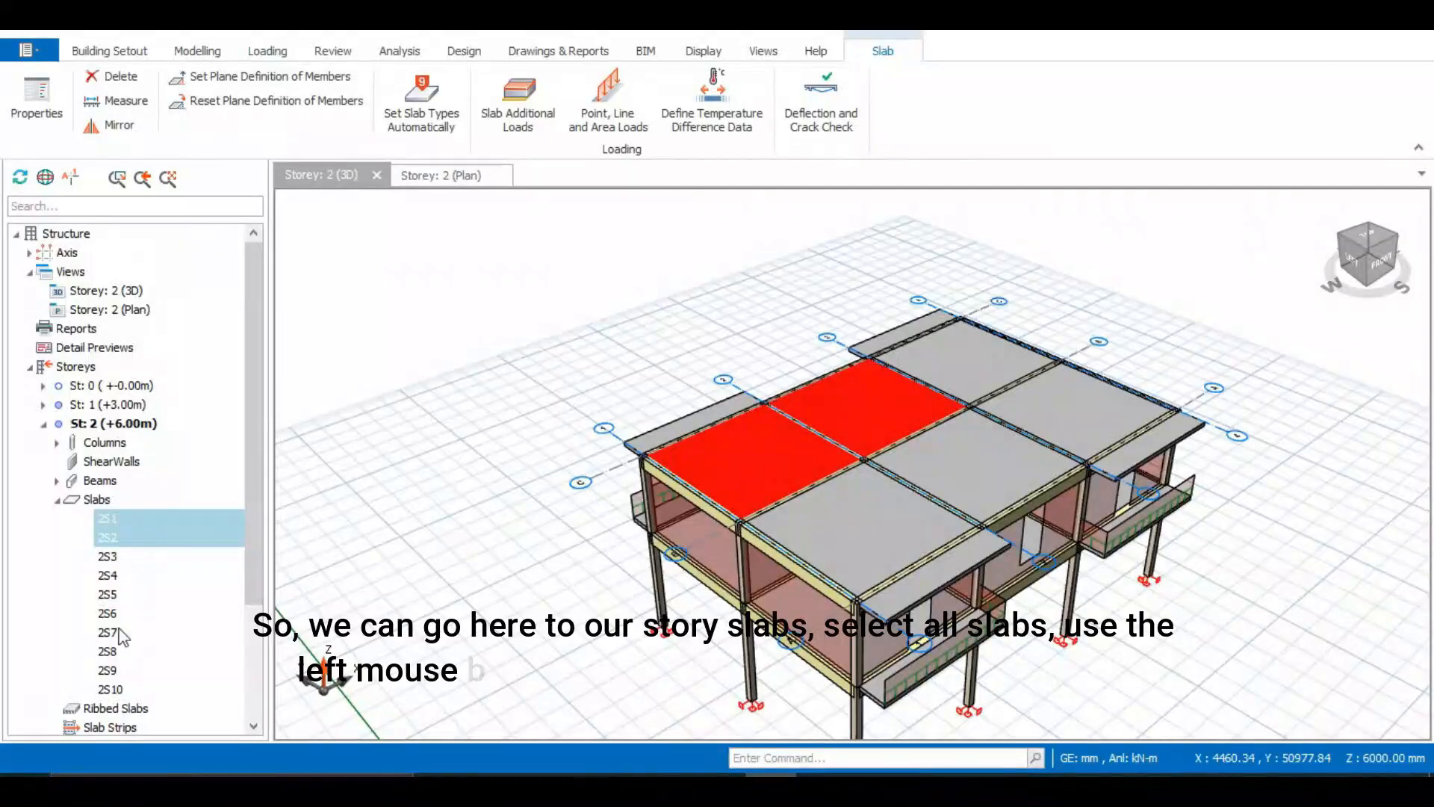
pyautogui.keyDown('shift'); pyautogui.click(118, 684); pyautogui.keyUp('shift')
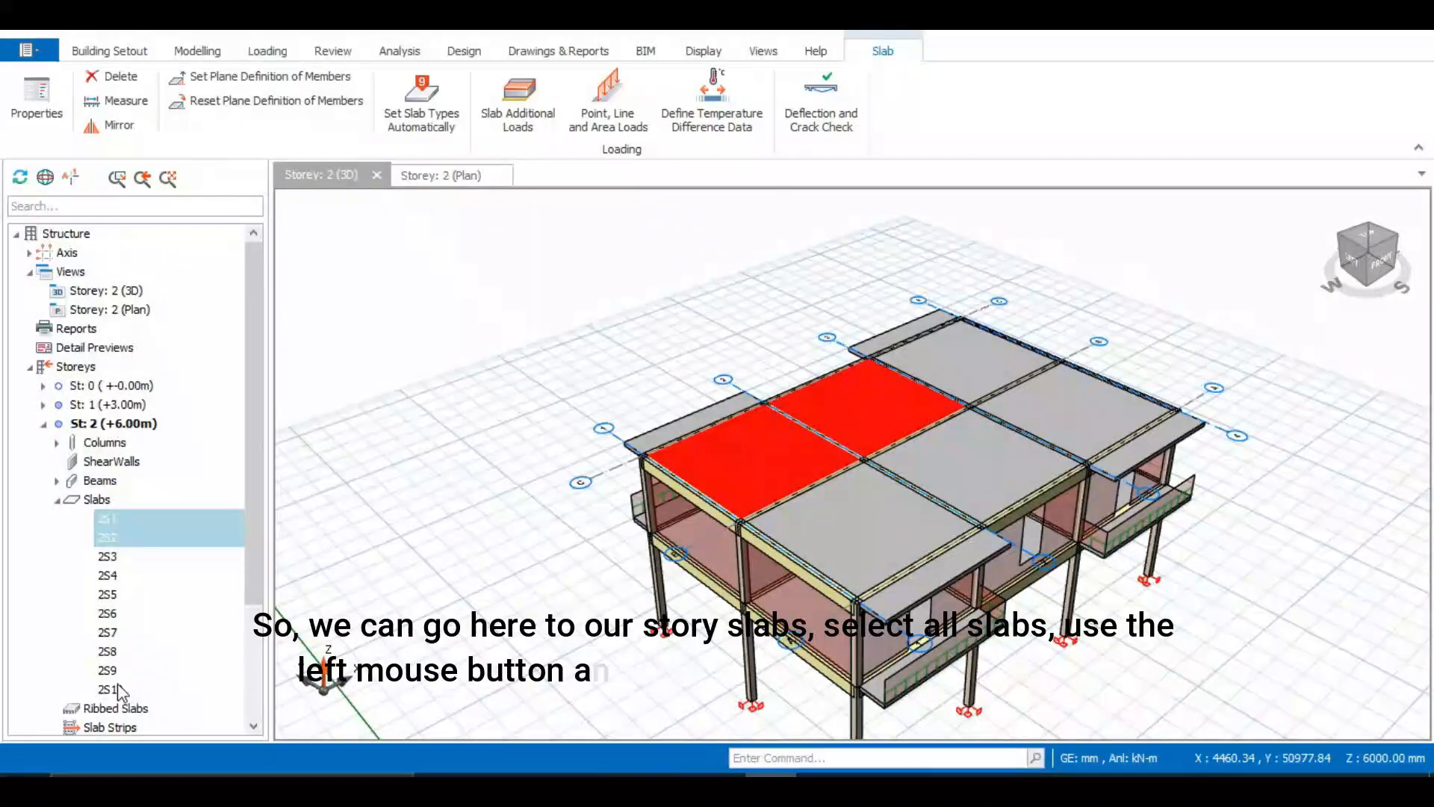
pyautogui.rightClick(150, 552)
pyautogui.click(224, 294)
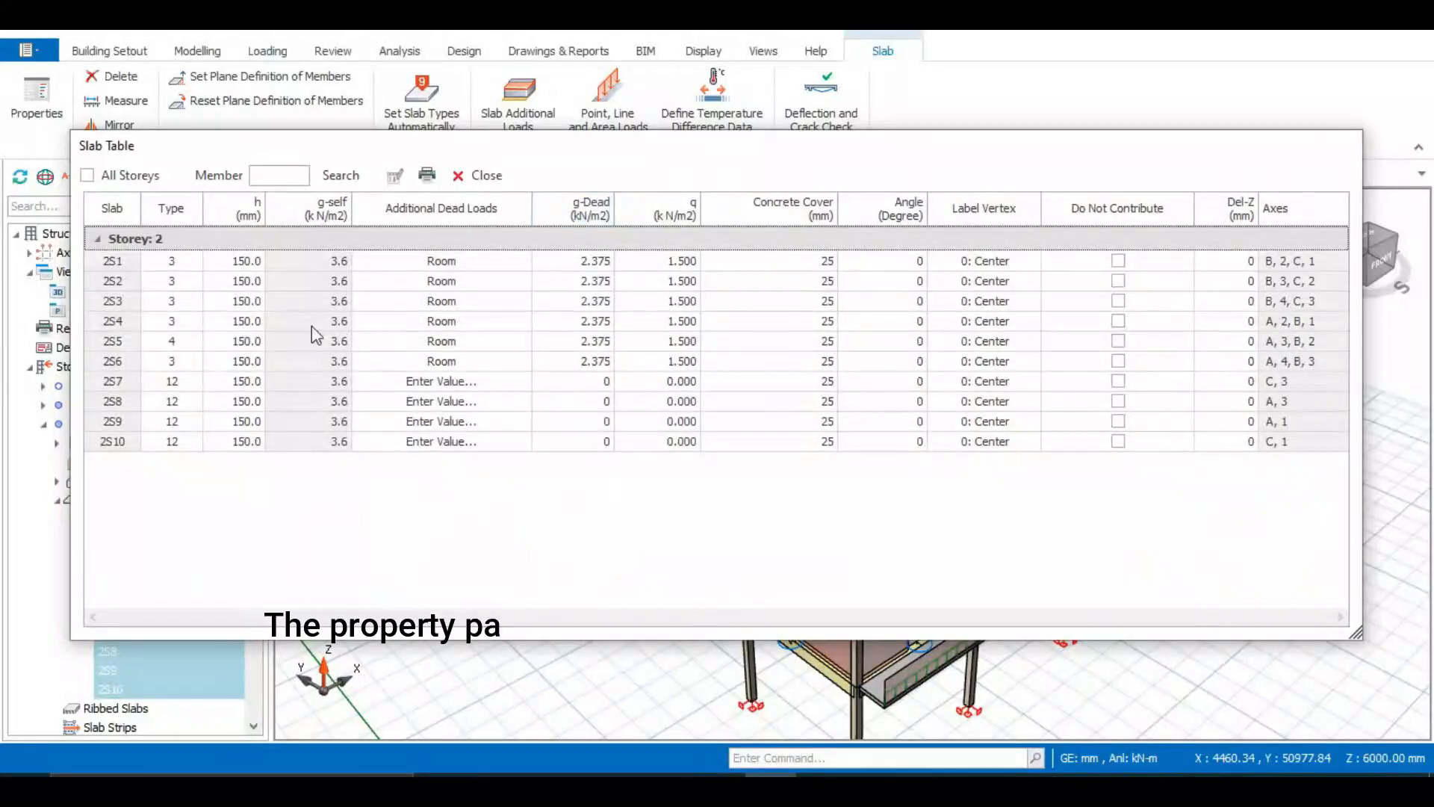
# Set the depth h of all Storey 2 slabs to 120 mm and close the slab table
pyautogui.click(240, 205)
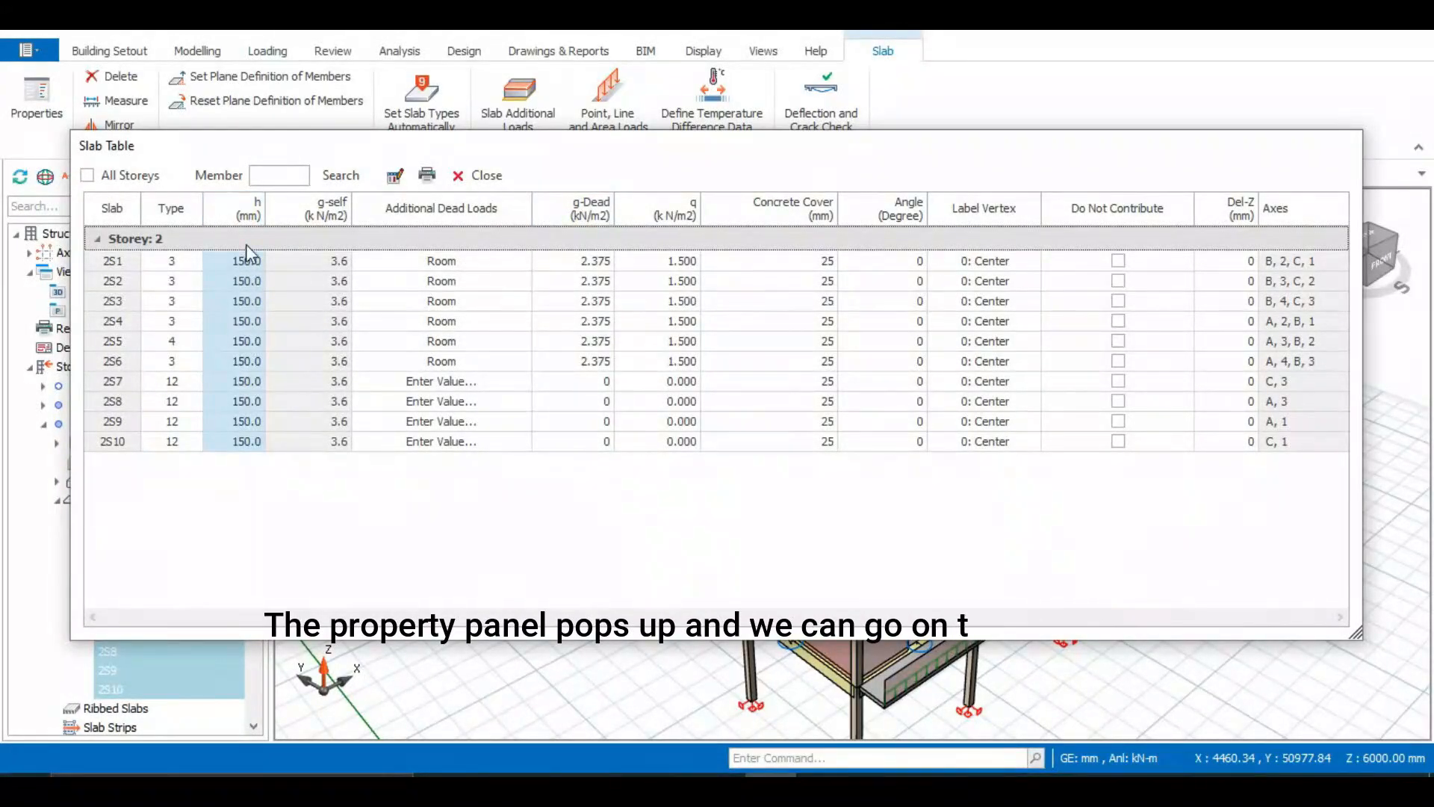
pyautogui.click(387, 179)
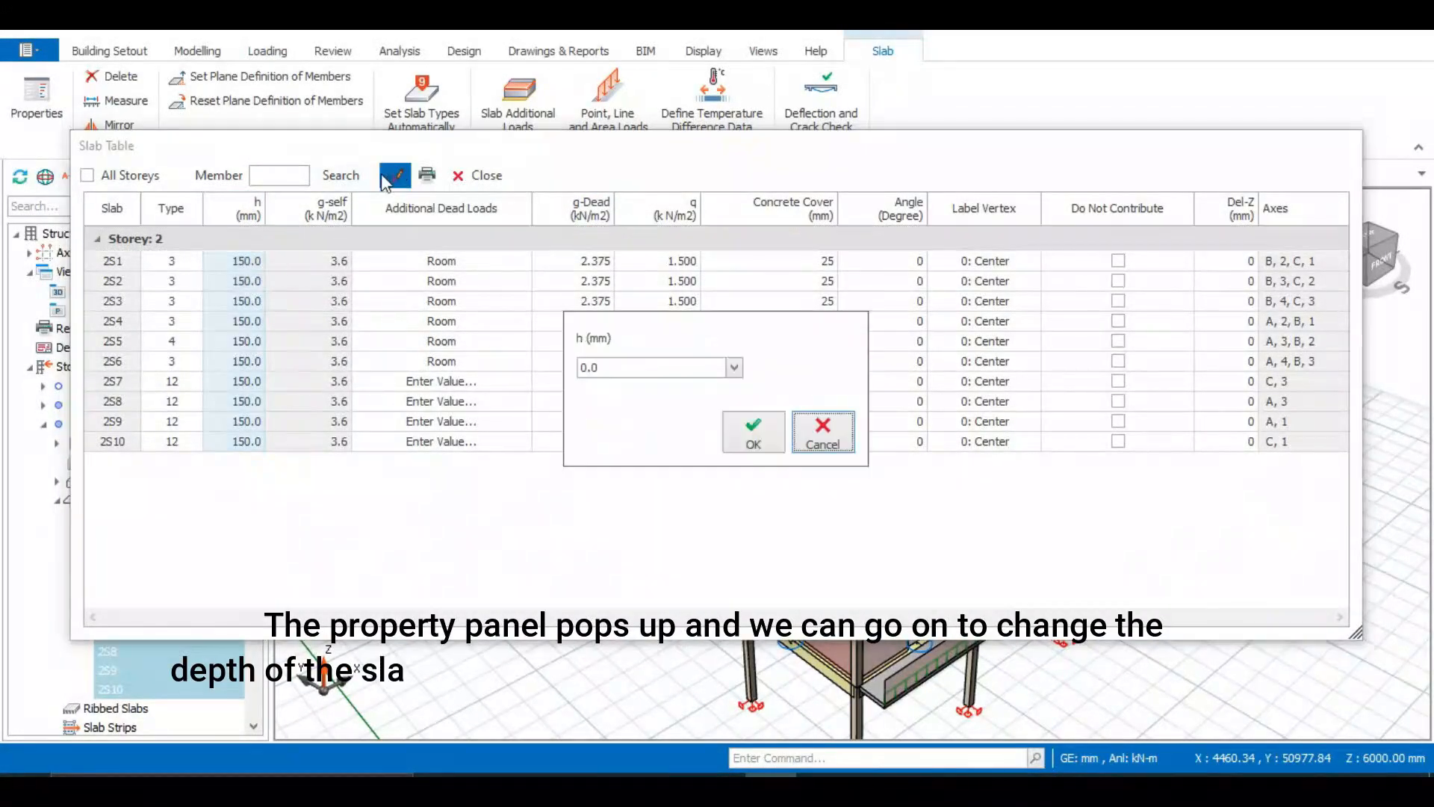
pyautogui.click(735, 367)
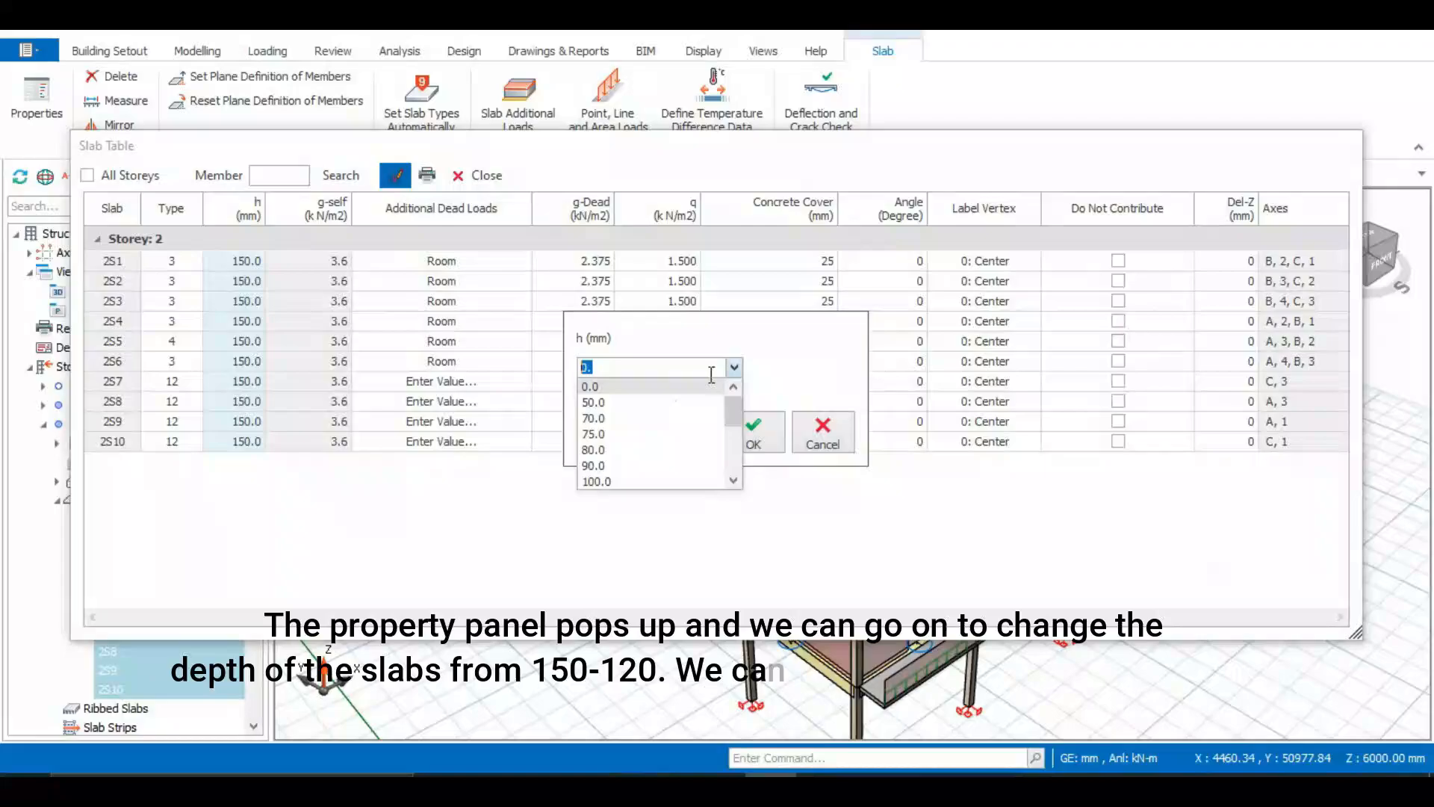
pyautogui.click(611, 450)
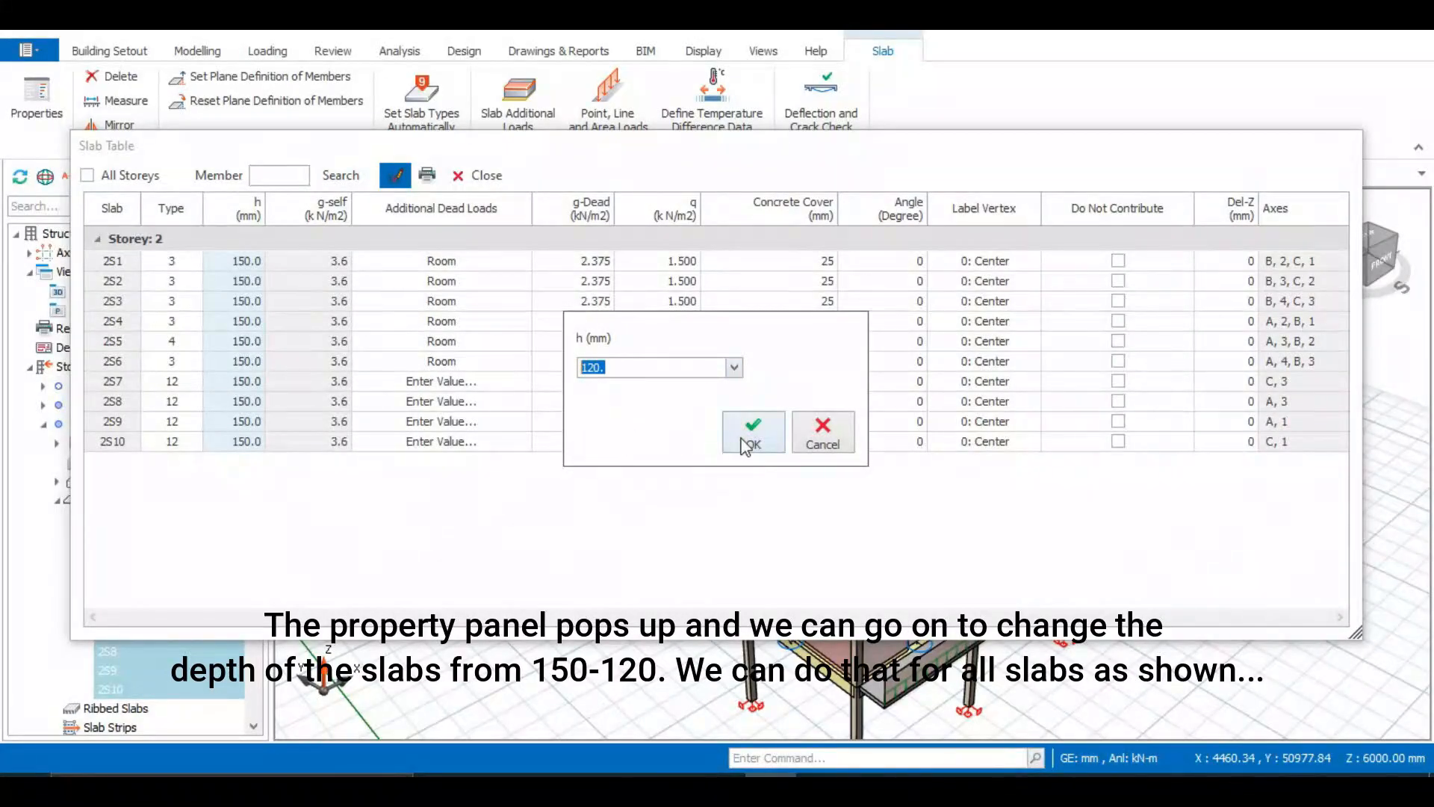
pyautogui.click(749, 444)
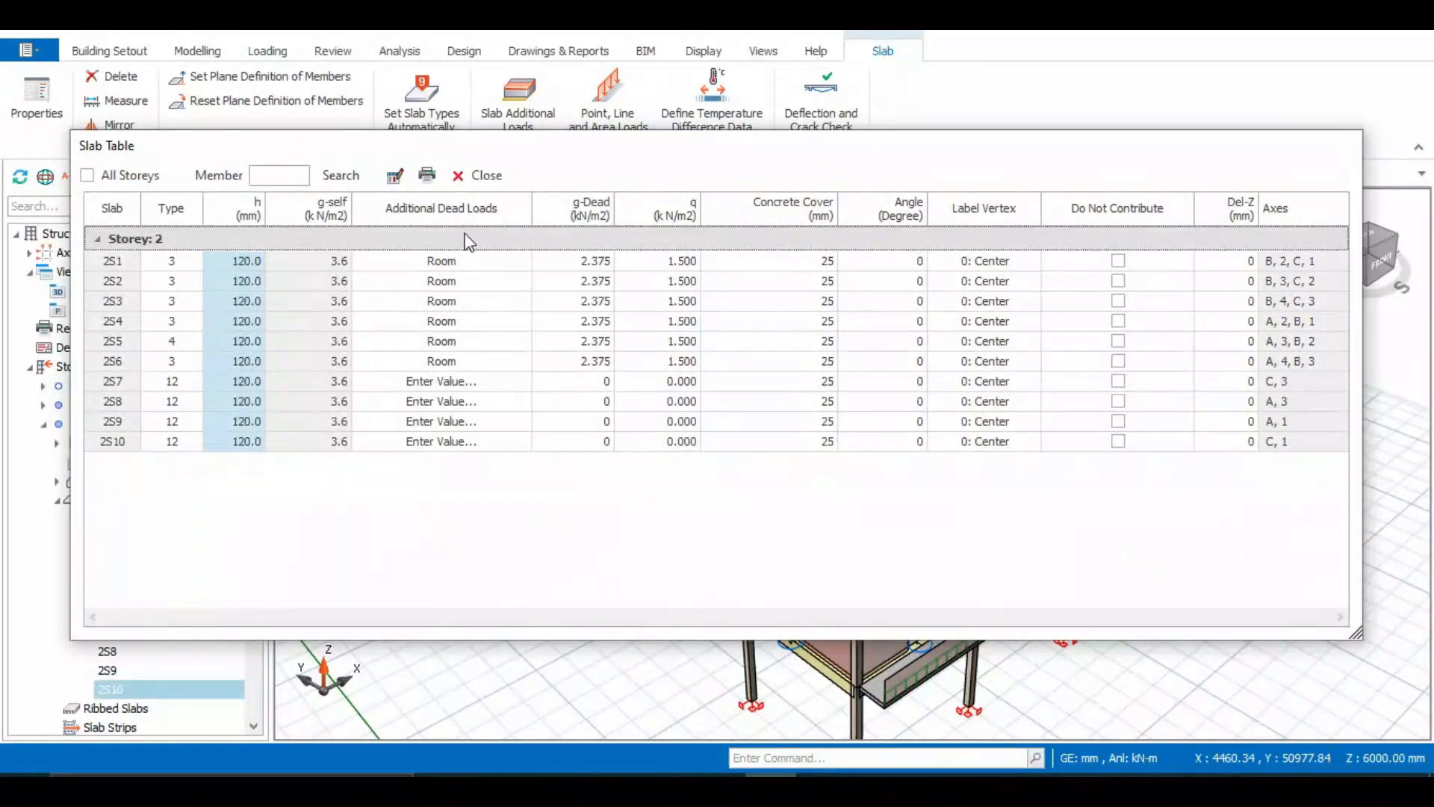
pyautogui.click(453, 207)
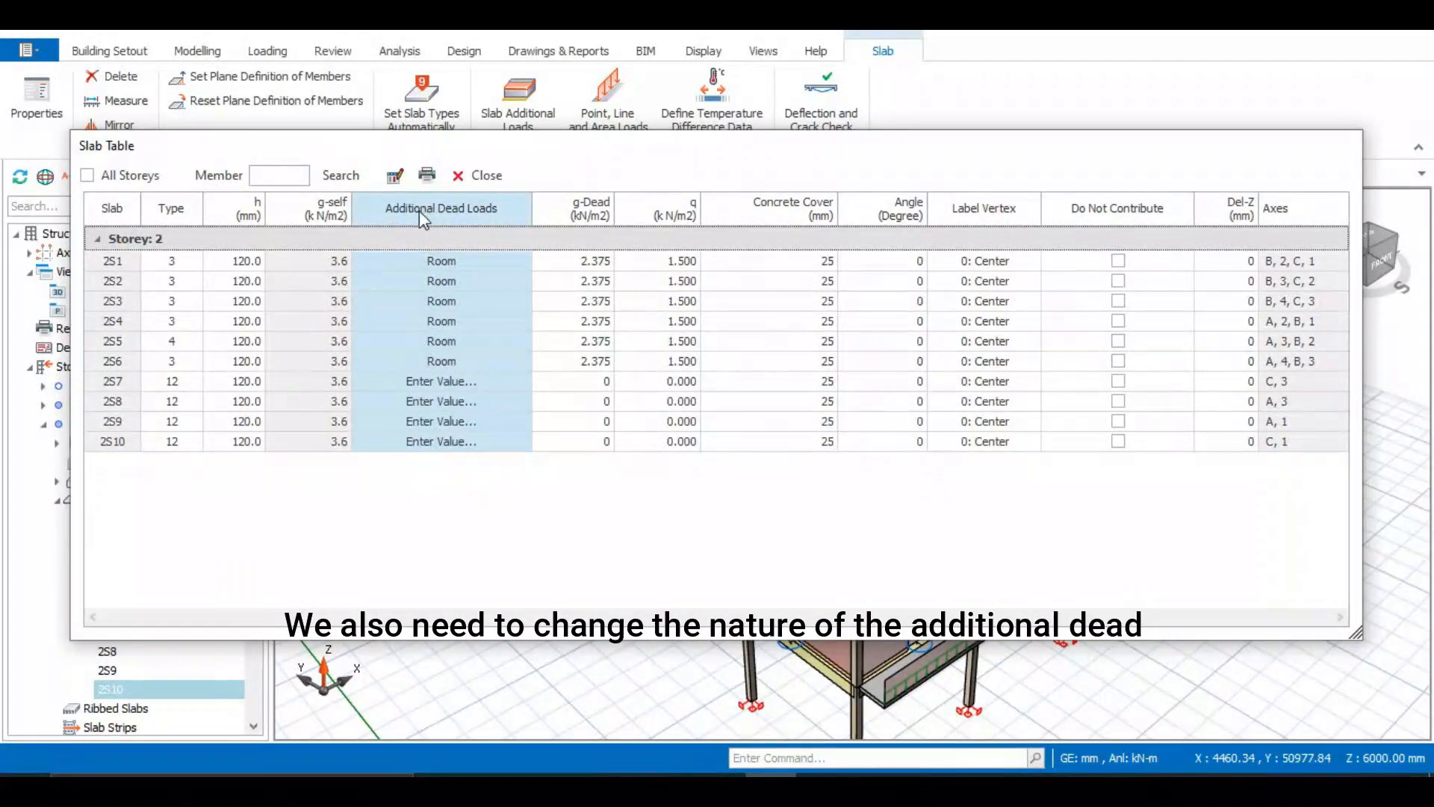
pyautogui.click(466, 179)
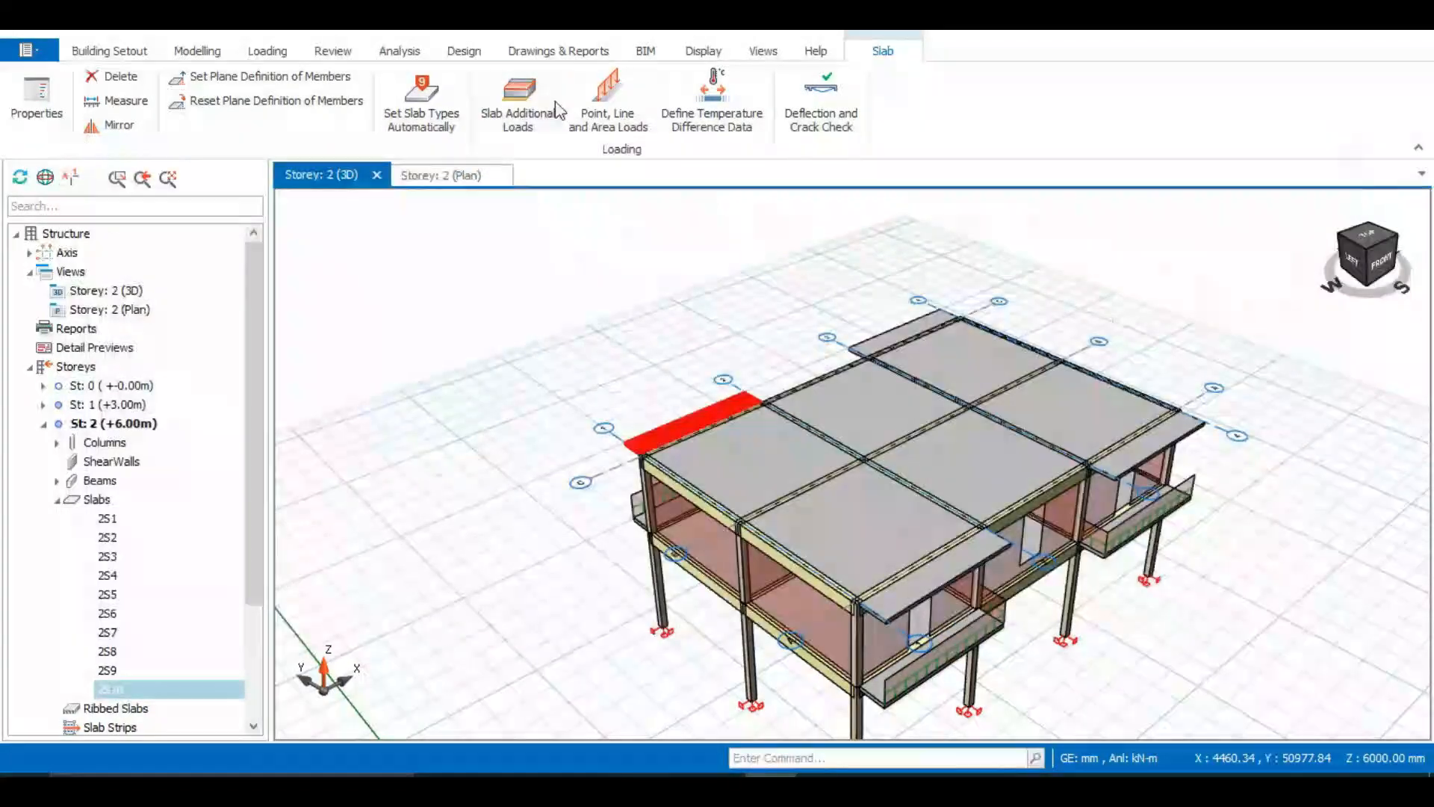
# Open the slab additional load library and inspect the Flat Roof load's layer material options
pyautogui.click(269, 50)
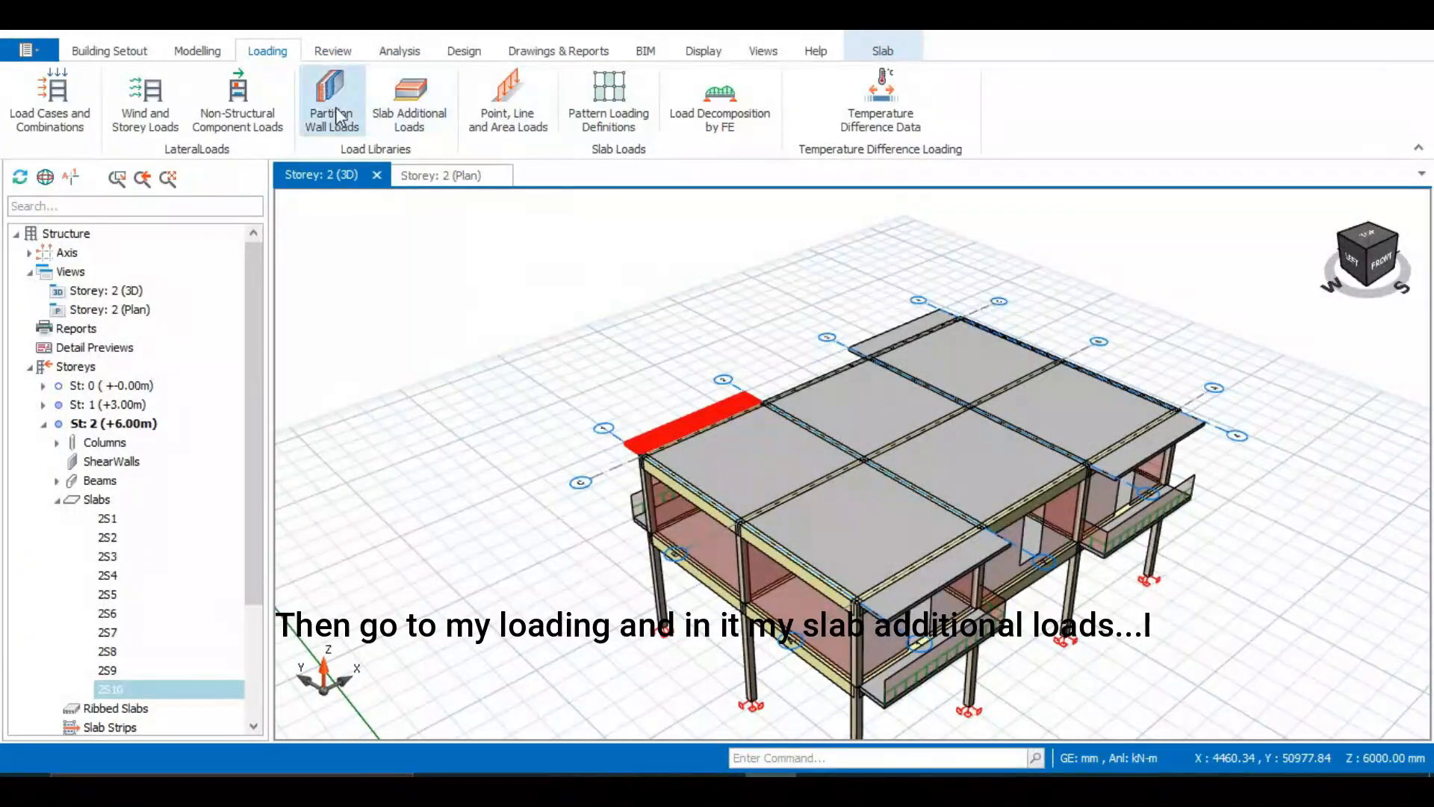
pyautogui.click(402, 101)
pyautogui.click(278, 240)
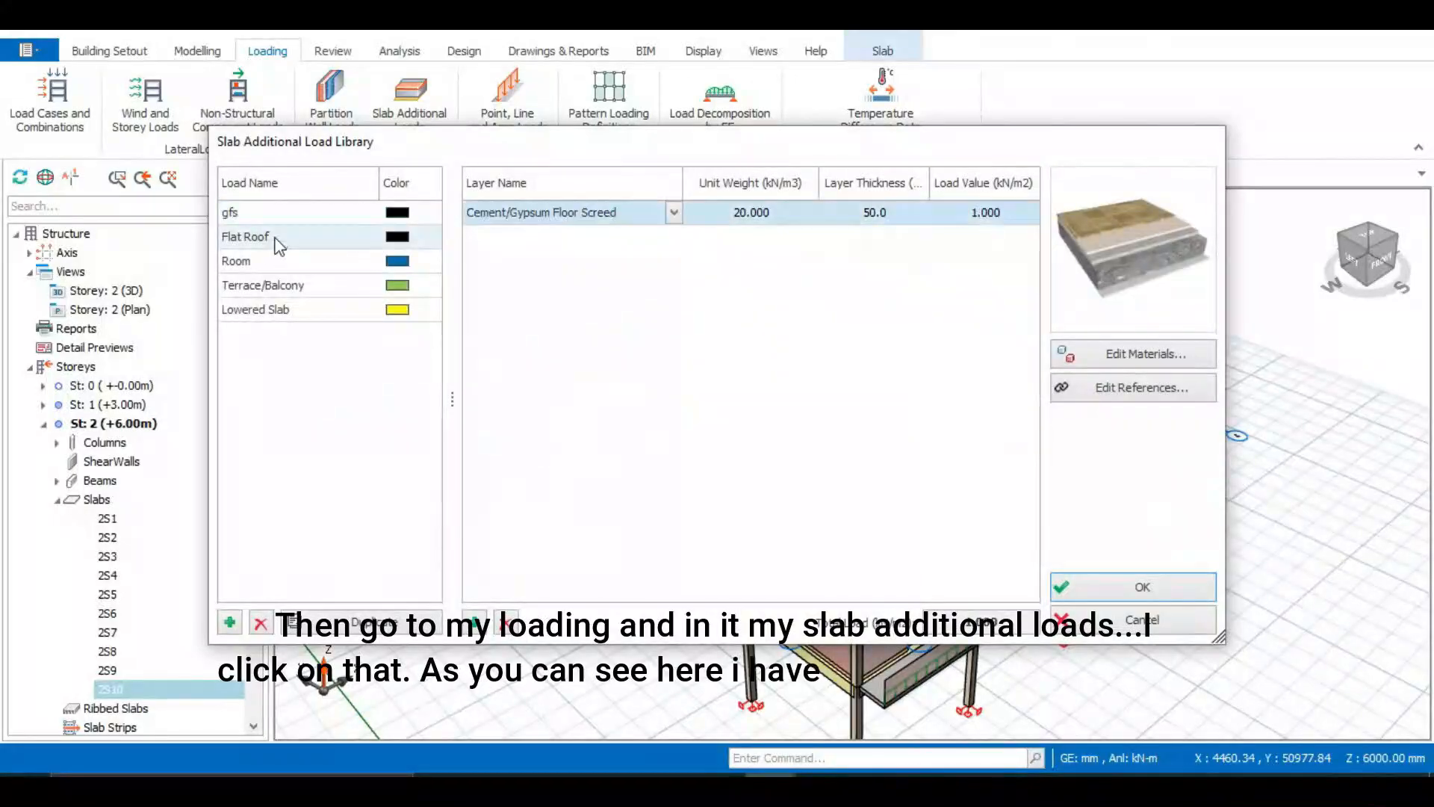
pyautogui.click(285, 237)
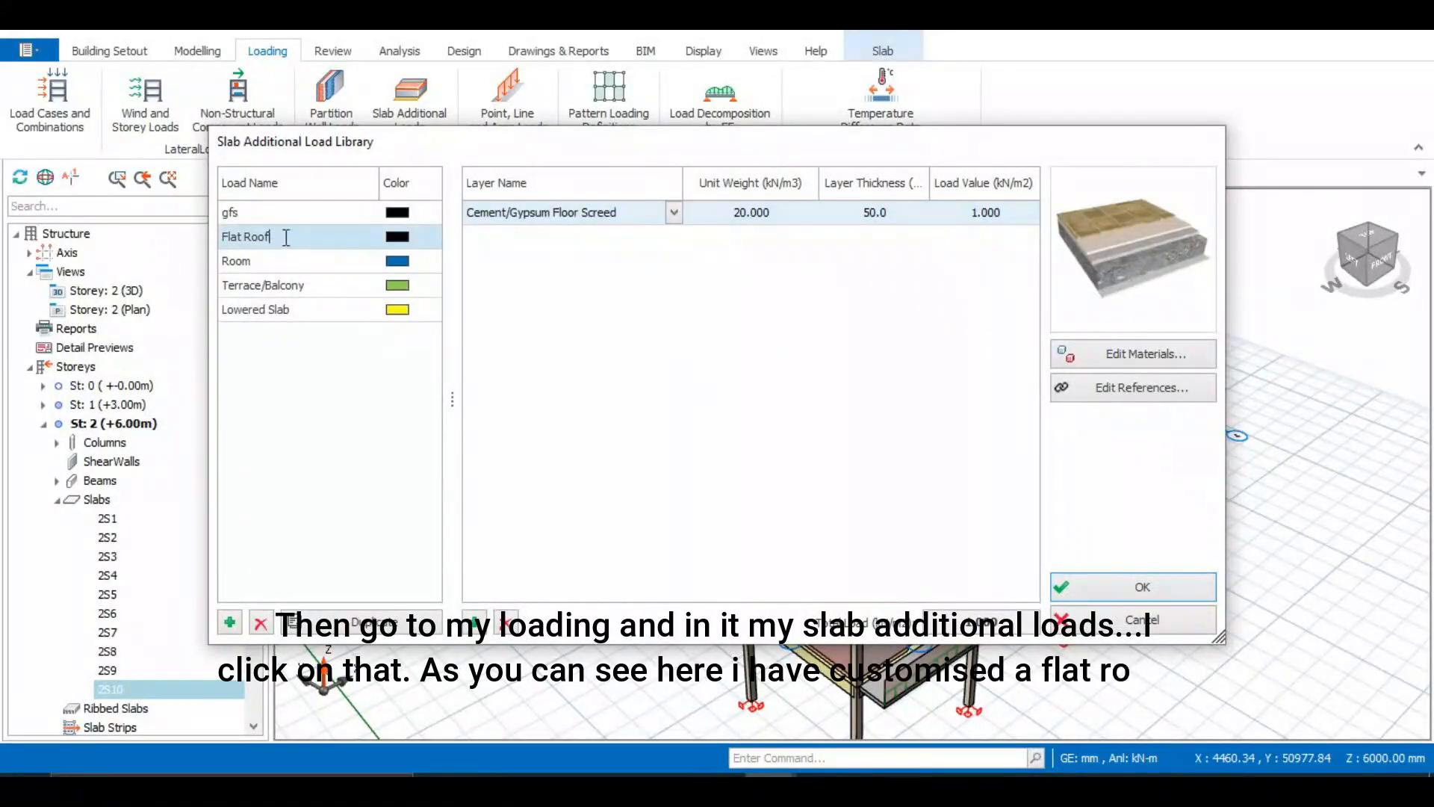
pyautogui.click(674, 213)
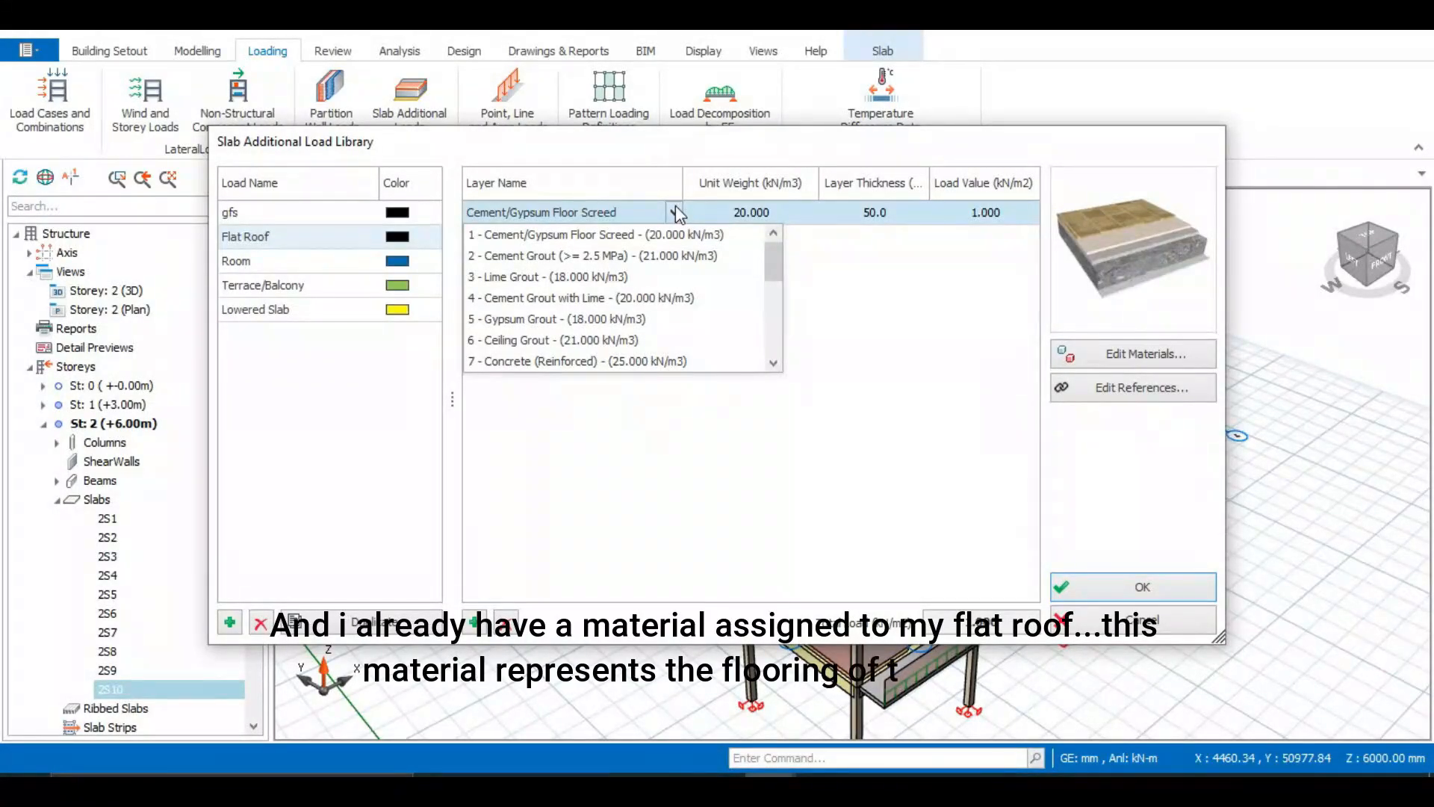
pyautogui.click(676, 209)
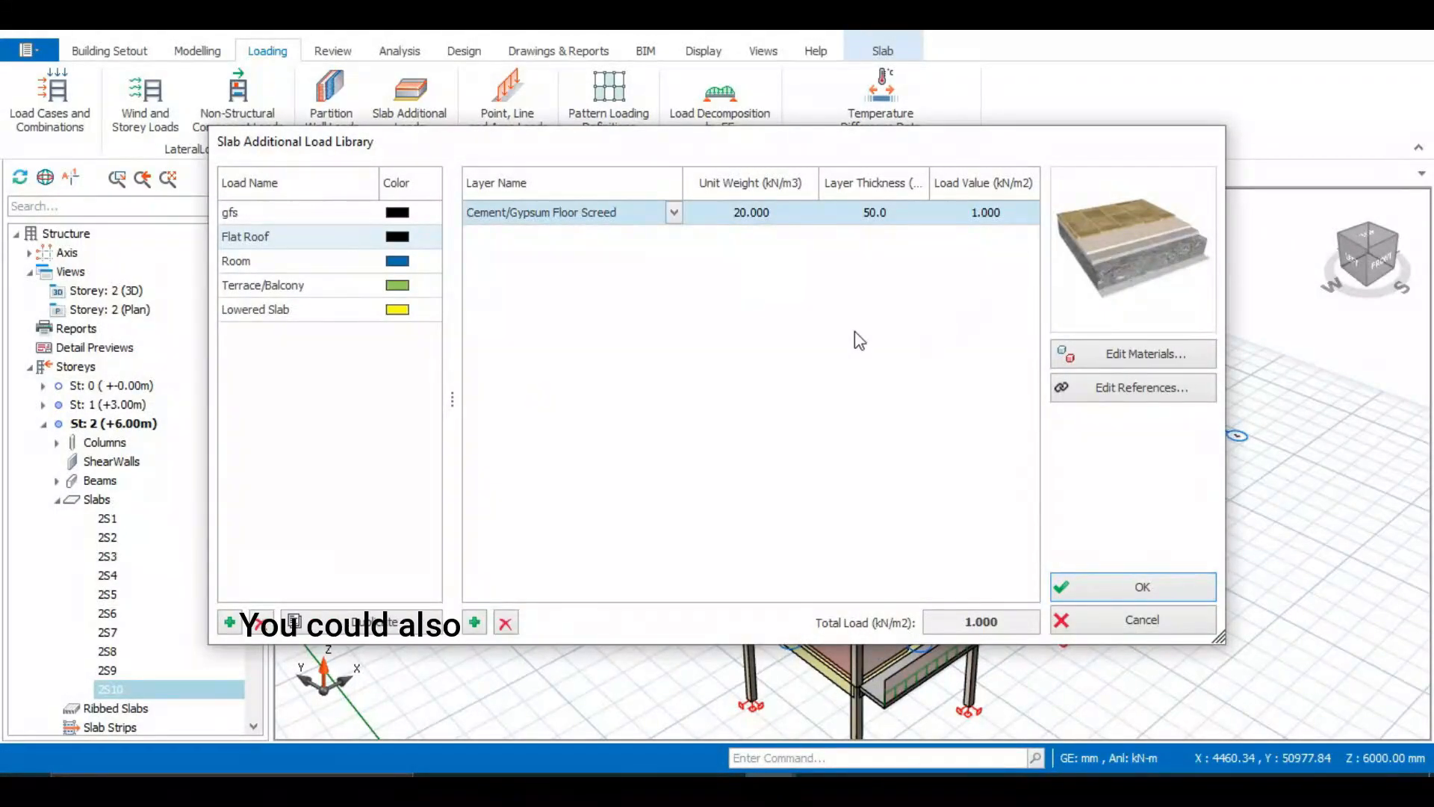
# Browse the material library for the Flat Roof layers, then close the slab additional load library
pyautogui.click(1118, 352)
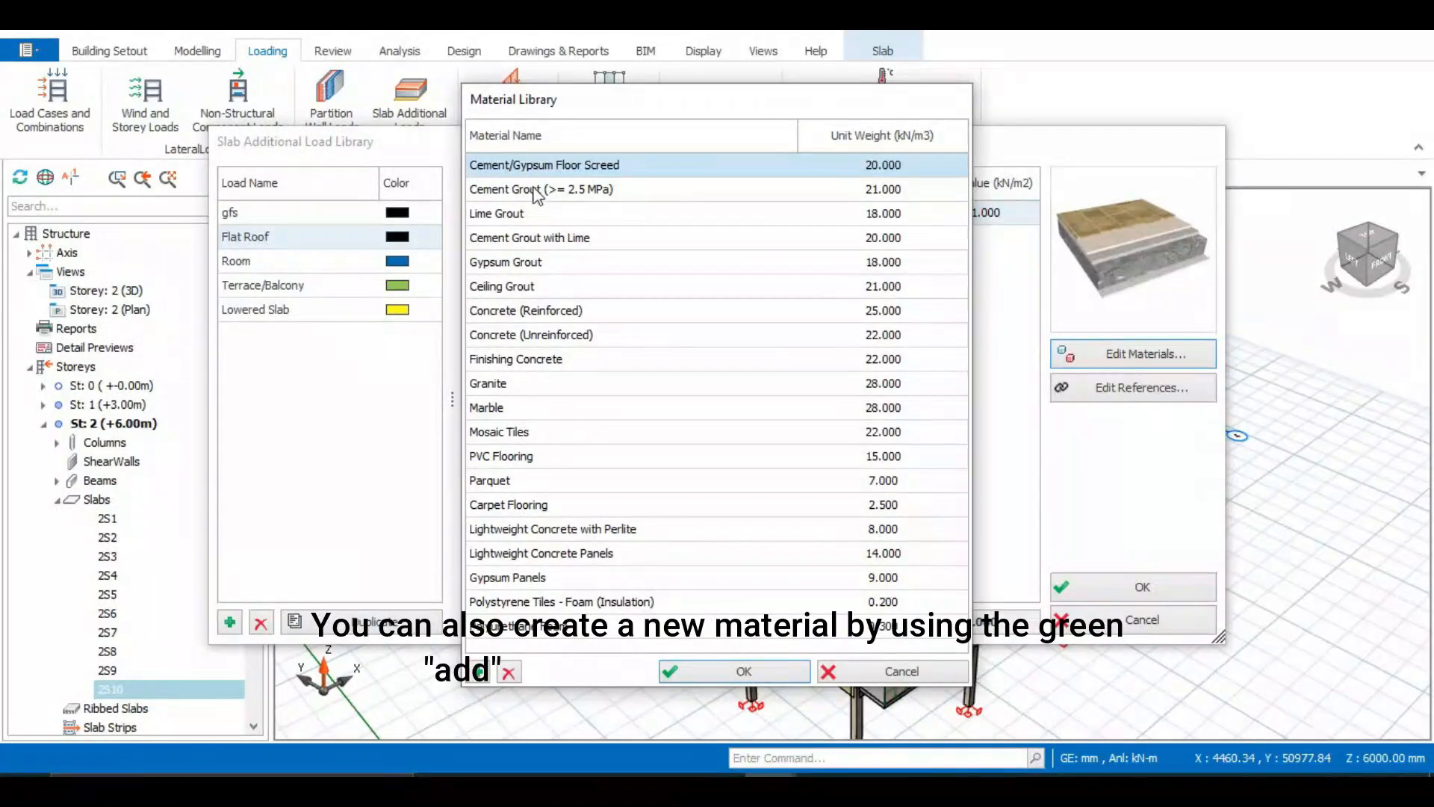
pyautogui.click(864, 681)
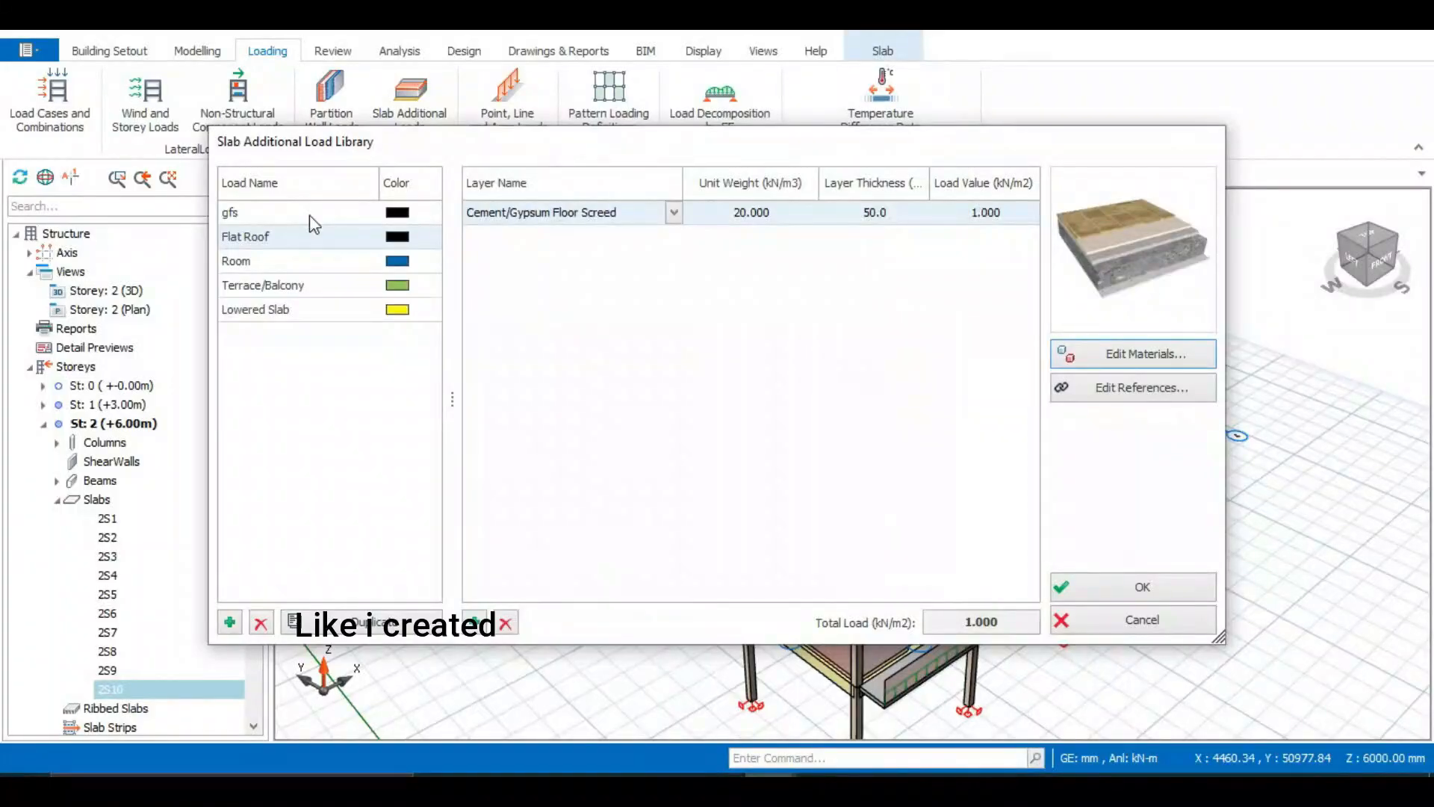
pyautogui.click(236, 237)
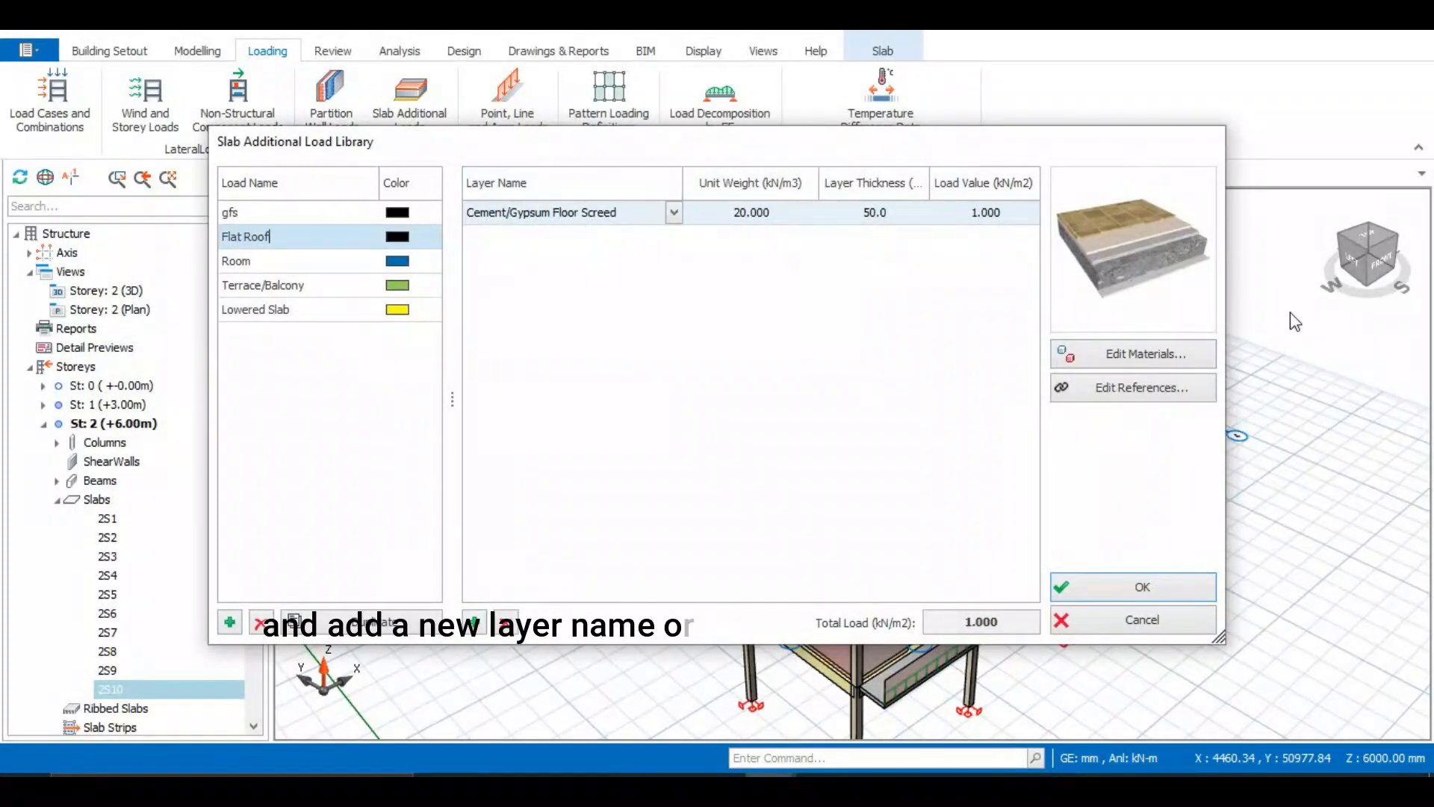
pyautogui.click(1158, 351)
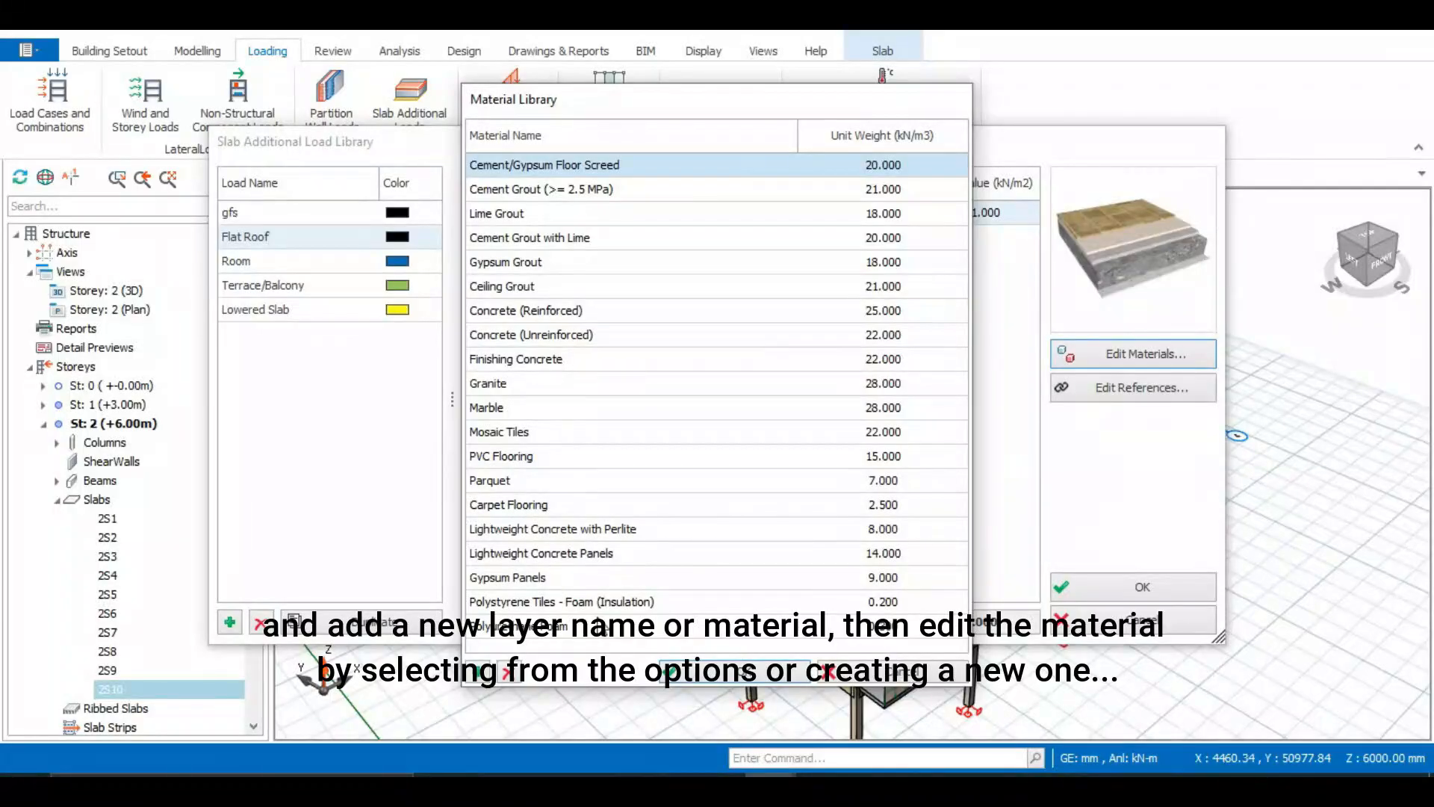
pyautogui.click(903, 672)
pyautogui.click(675, 212)
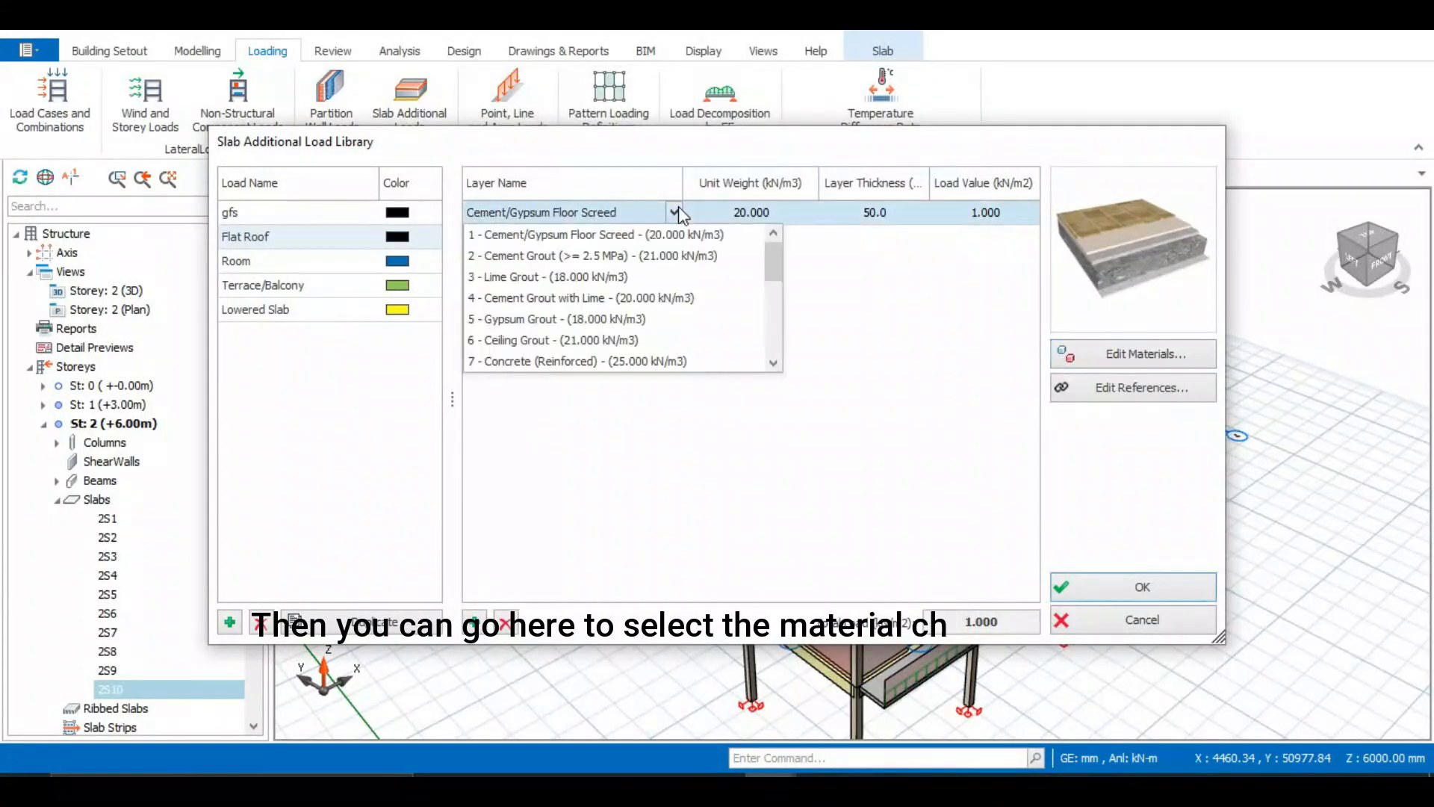
pyautogui.click(677, 212)
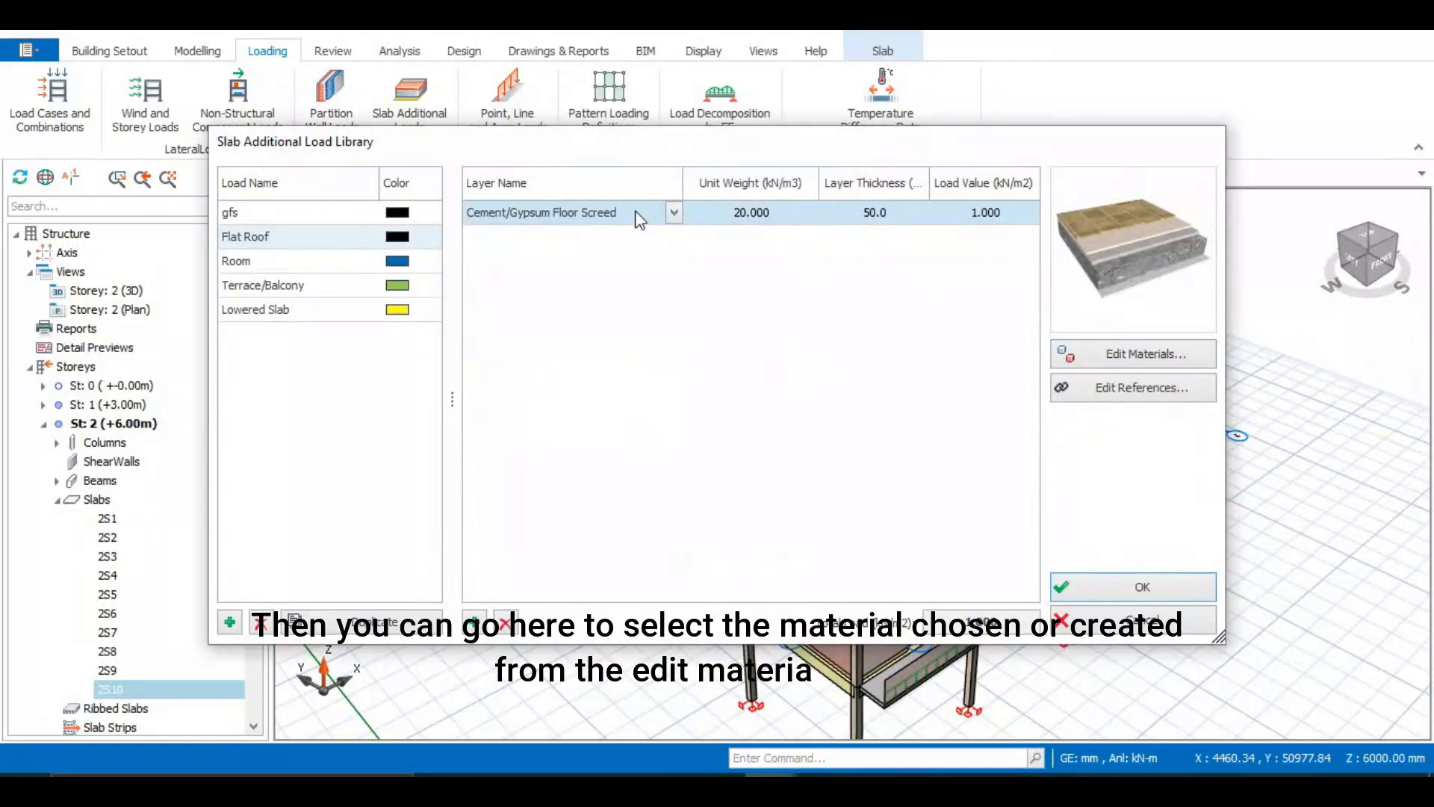
pyautogui.click(1120, 358)
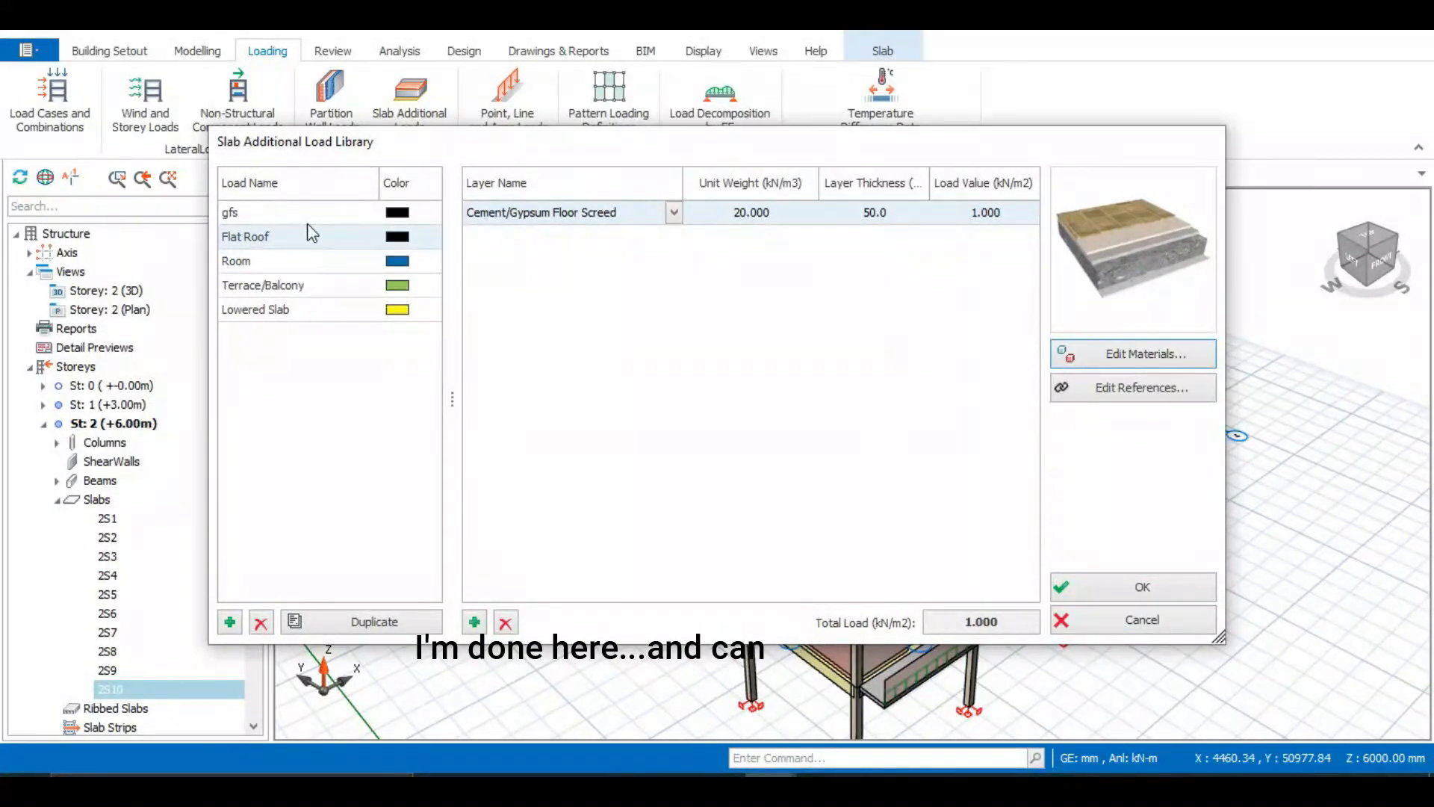
pyautogui.click(1136, 590)
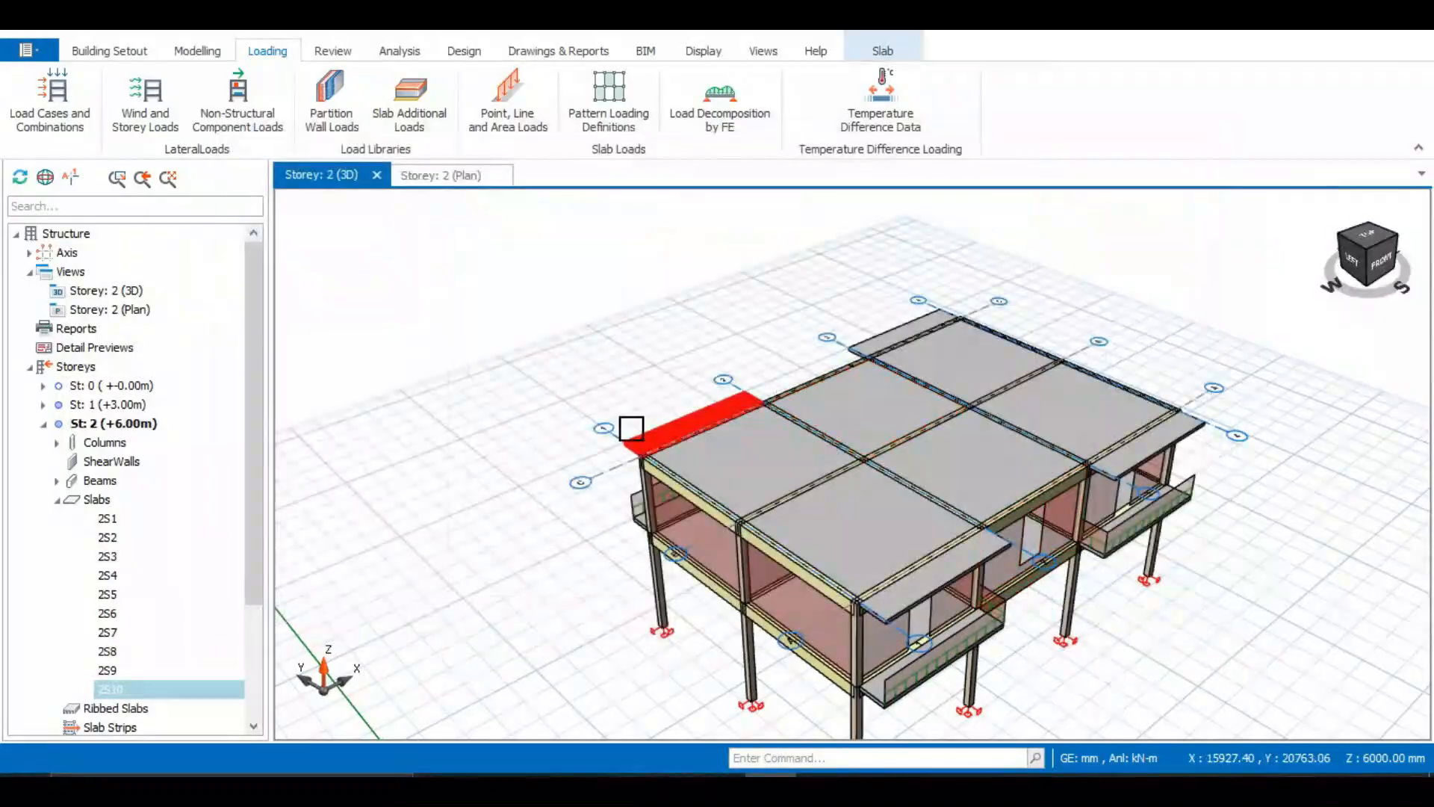
# Open slab 2S1's properties and review the available additional dead load types on its Loads tab
pyautogui.click(107, 518)
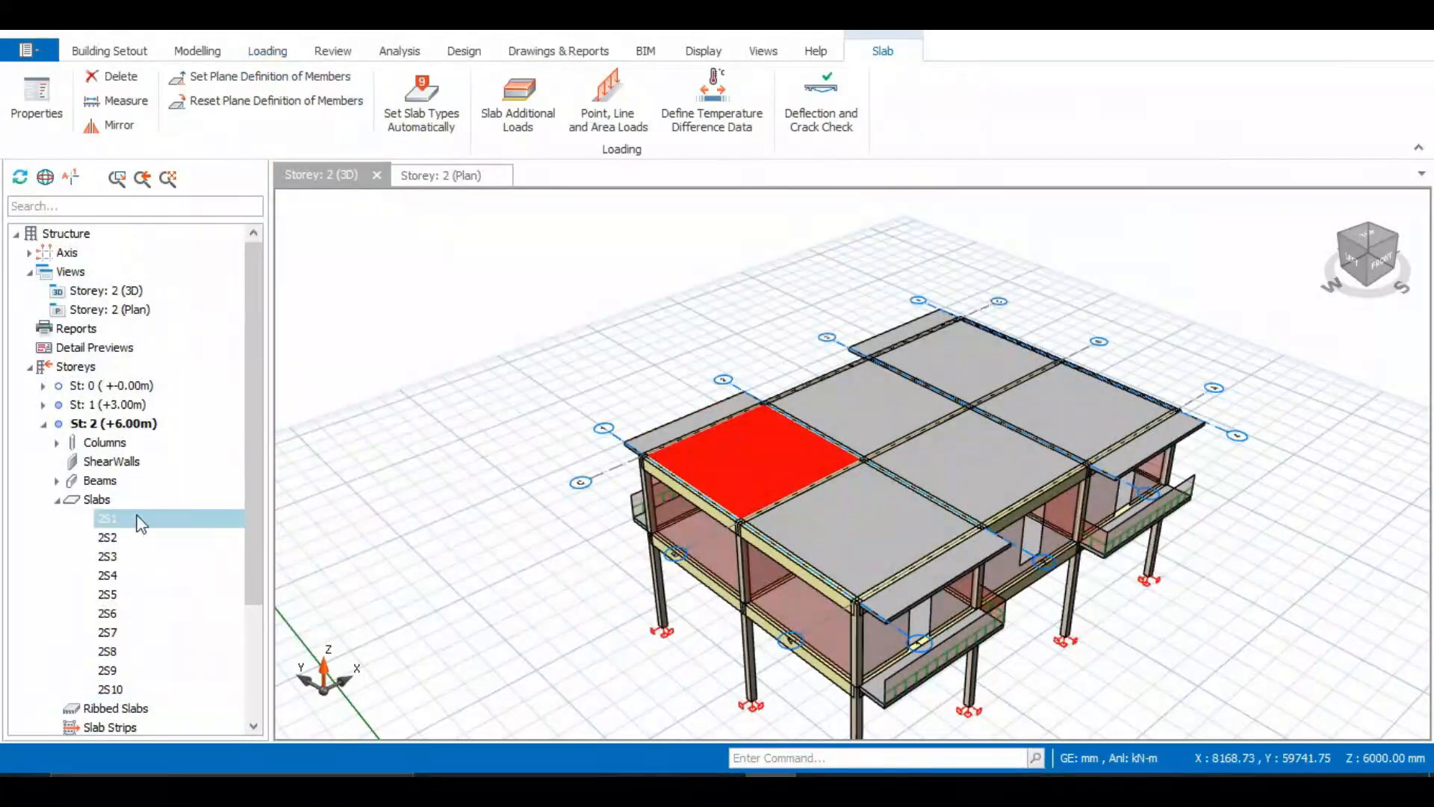
pyautogui.rightClick(750, 466)
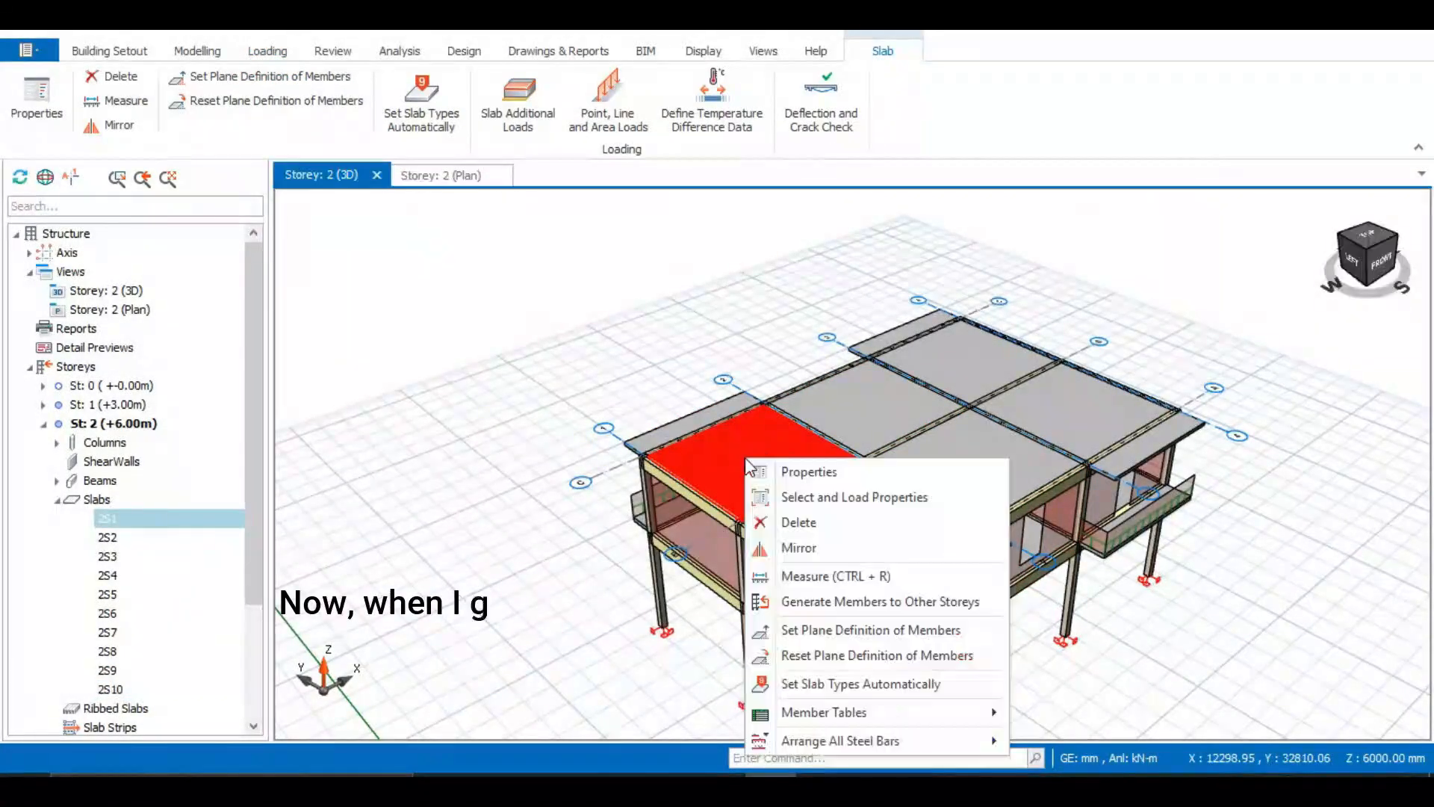
pyautogui.click(792, 472)
pyautogui.click(1300, 252)
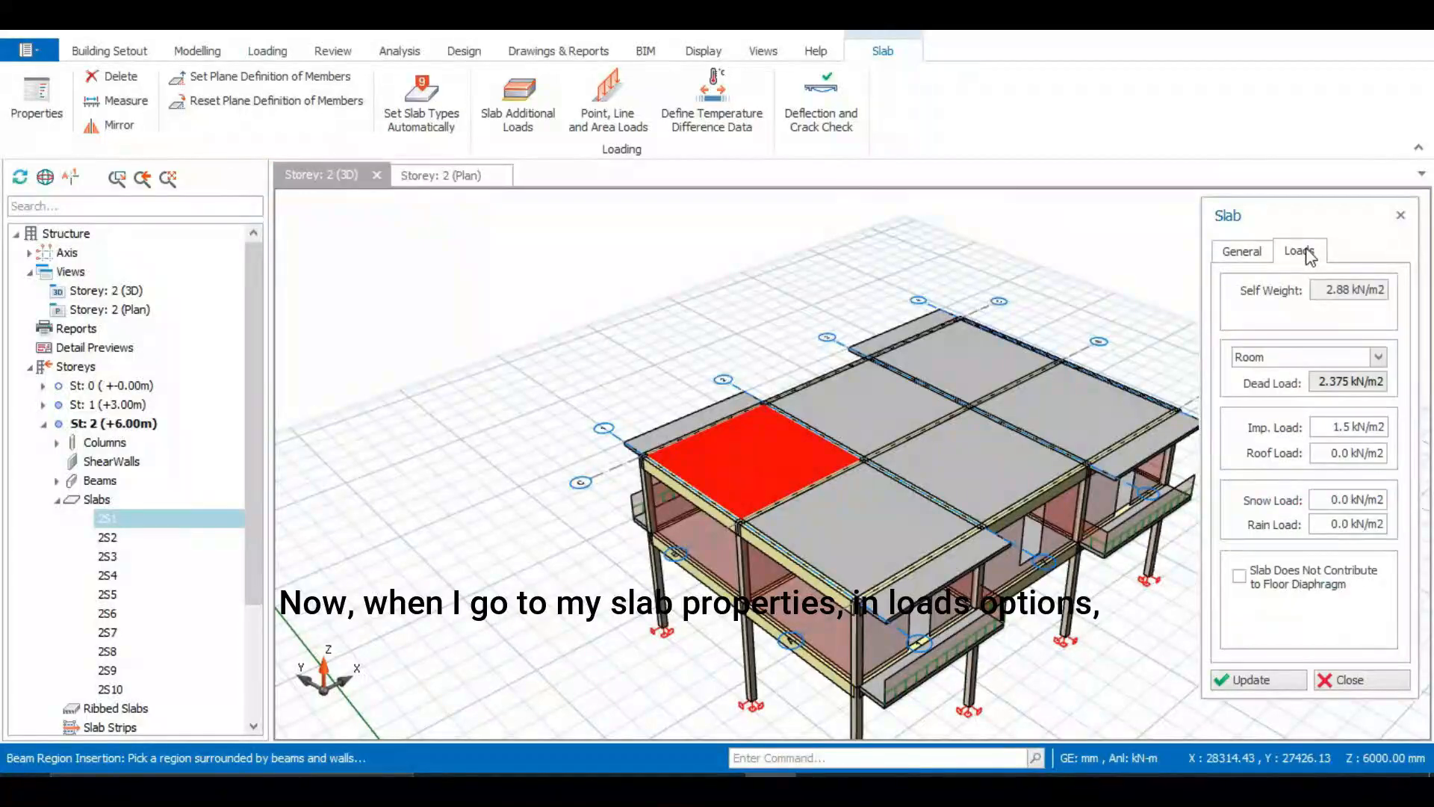
pyautogui.click(1379, 358)
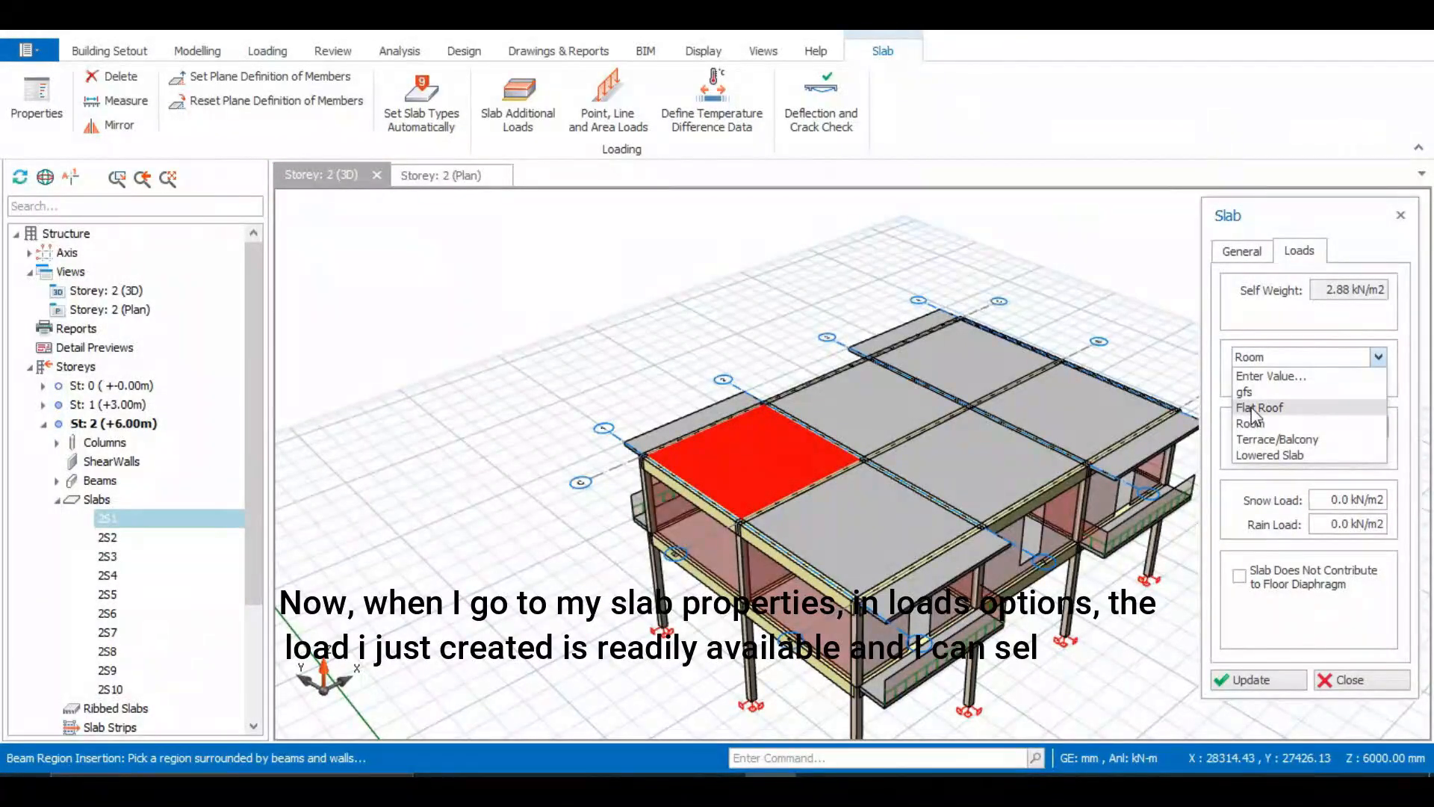
pyautogui.click(1379, 356)
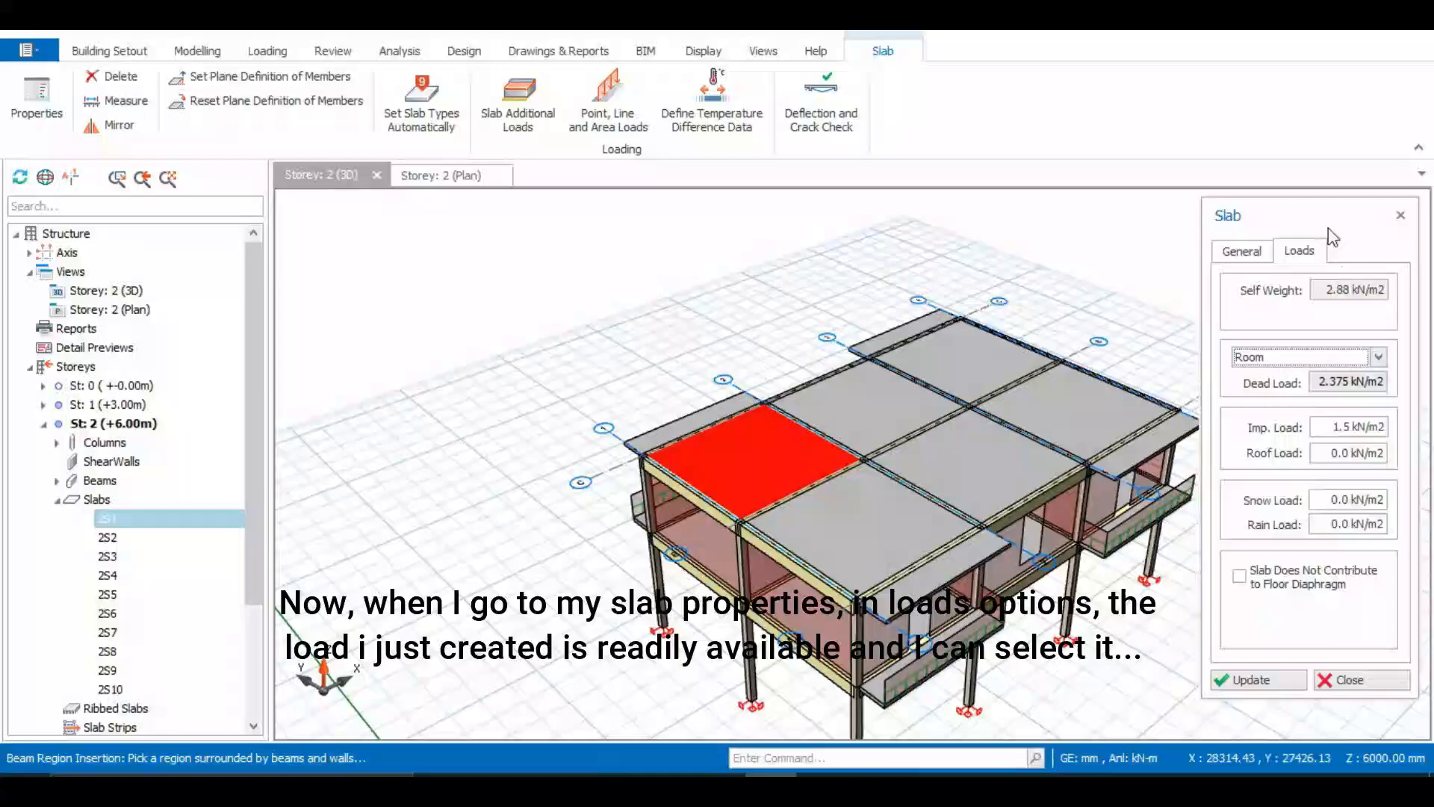
pyautogui.click(1401, 216)
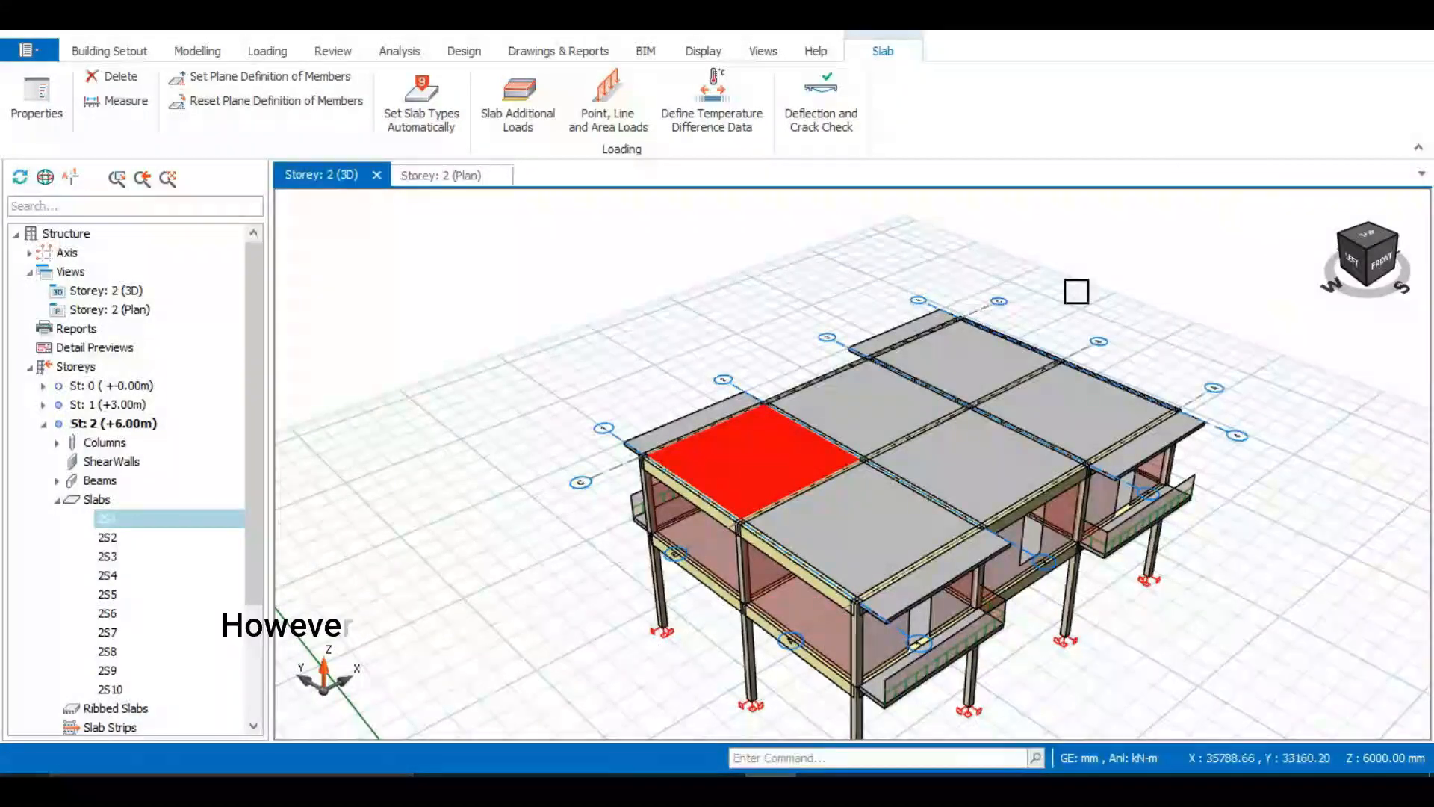
# Select all Storey 2 slabs 2S1 to 2S10 and set their additional dead loads to Flat Roof
pyautogui.click(107, 521)
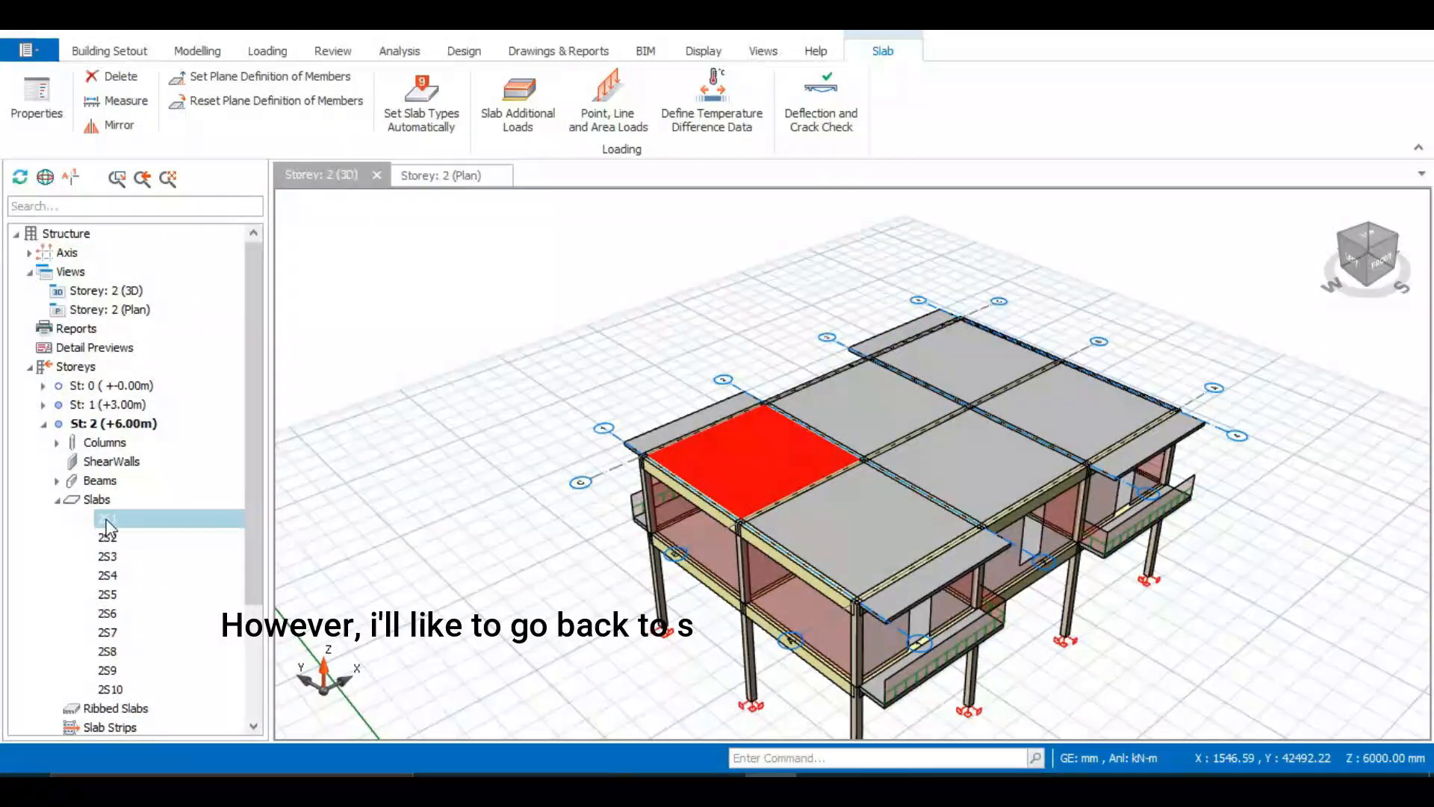
pyautogui.keyDown('shift'); pyautogui.click(112, 689); pyautogui.keyUp('shift')
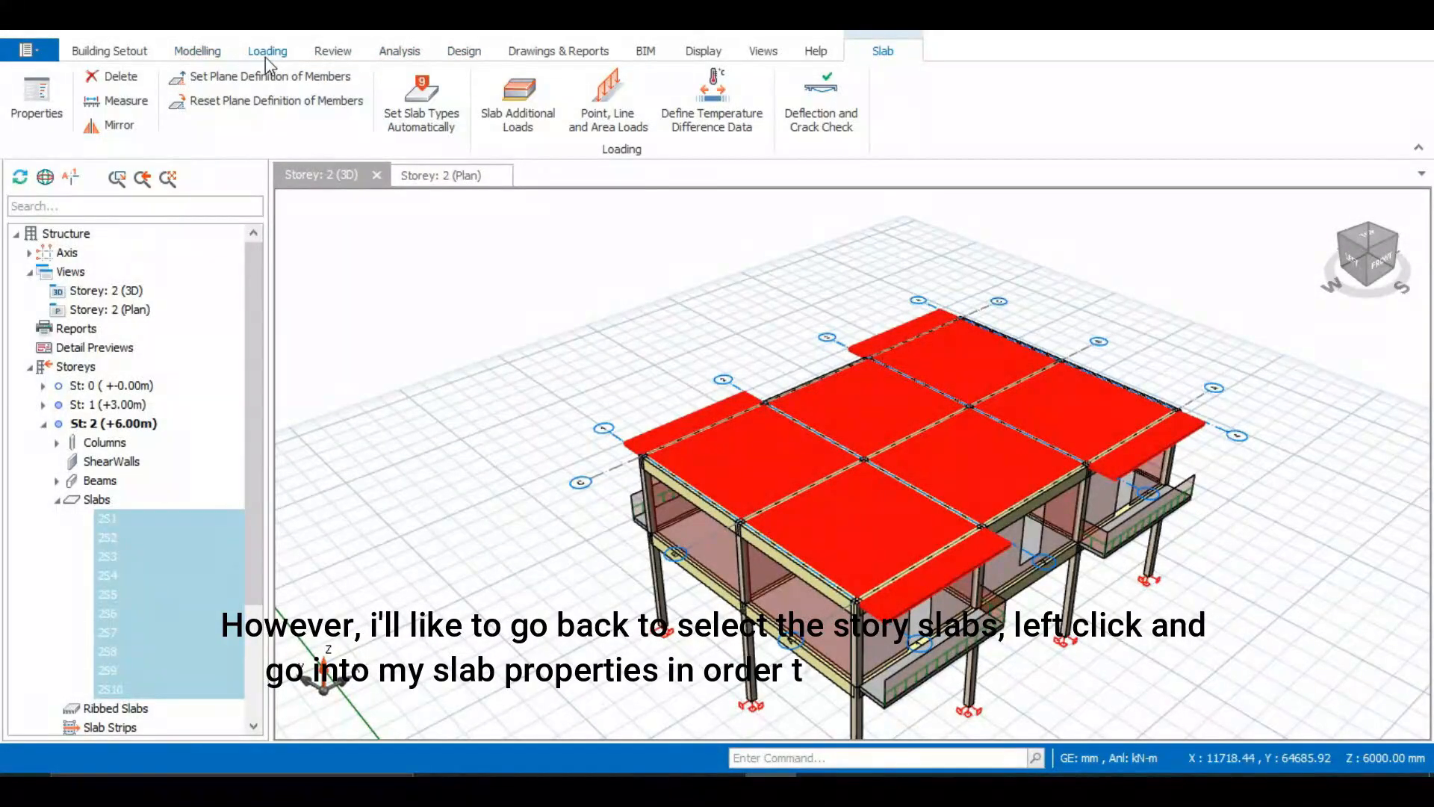
pyautogui.rightClick(142, 582)
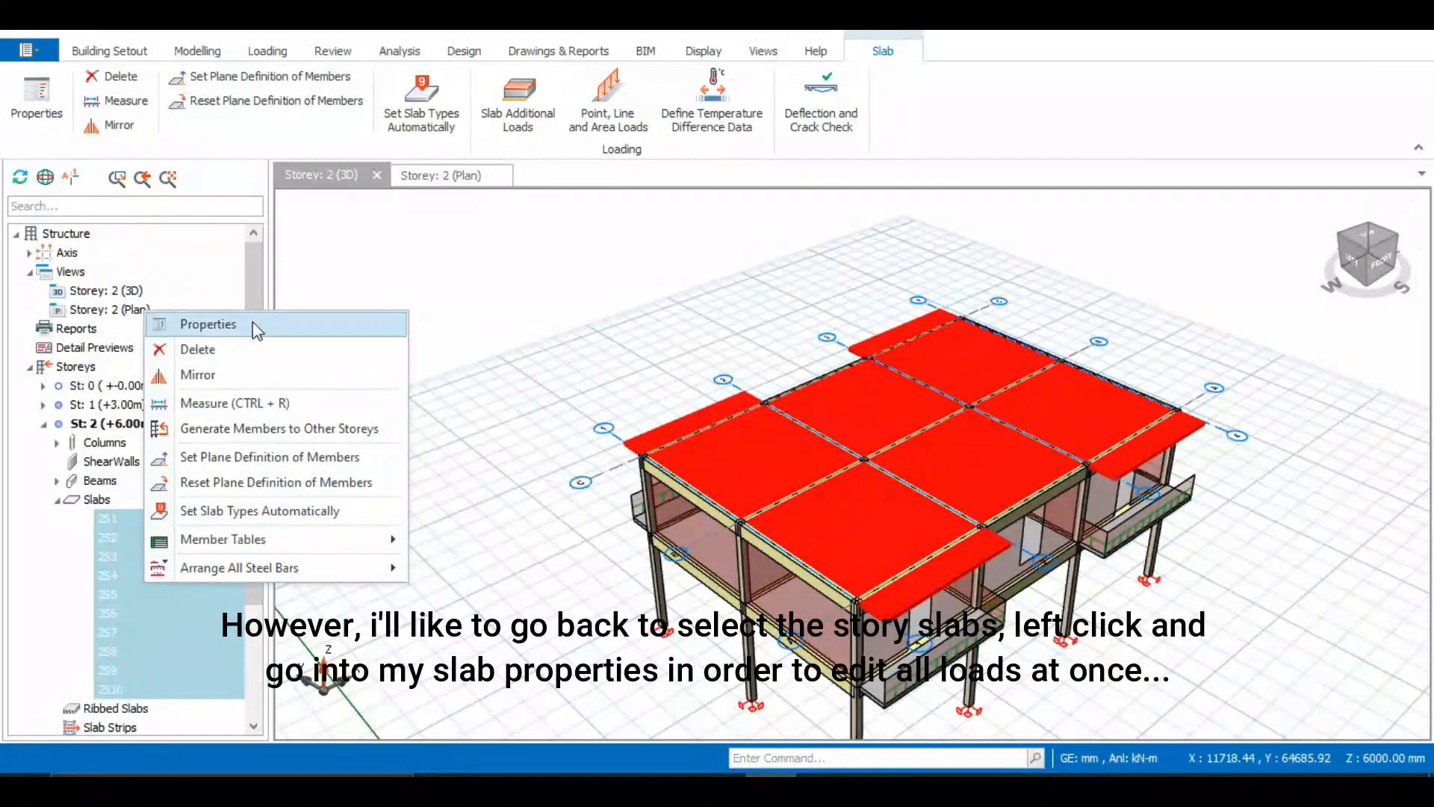
pyautogui.click(197, 322)
pyautogui.click(475, 217)
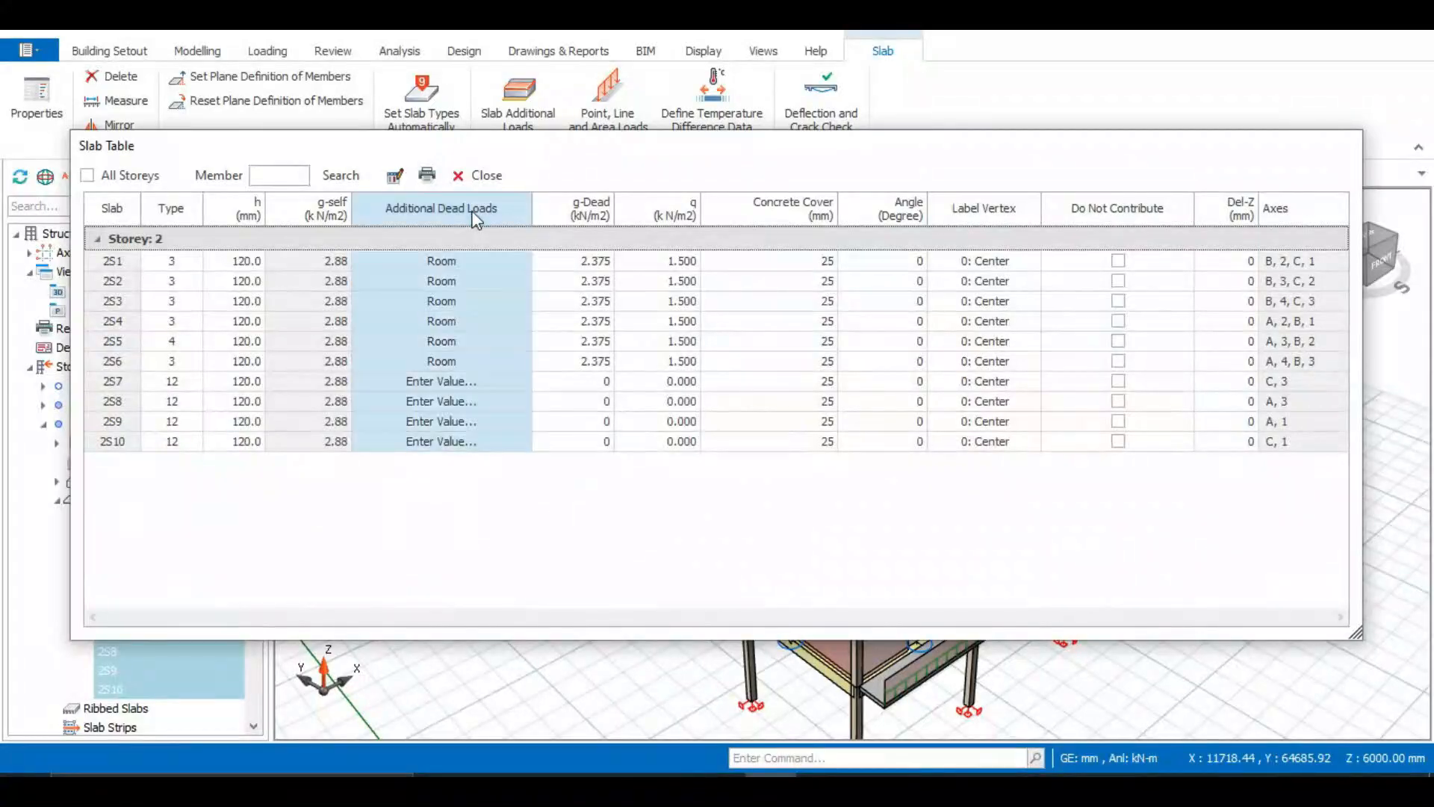
pyautogui.click(442, 258)
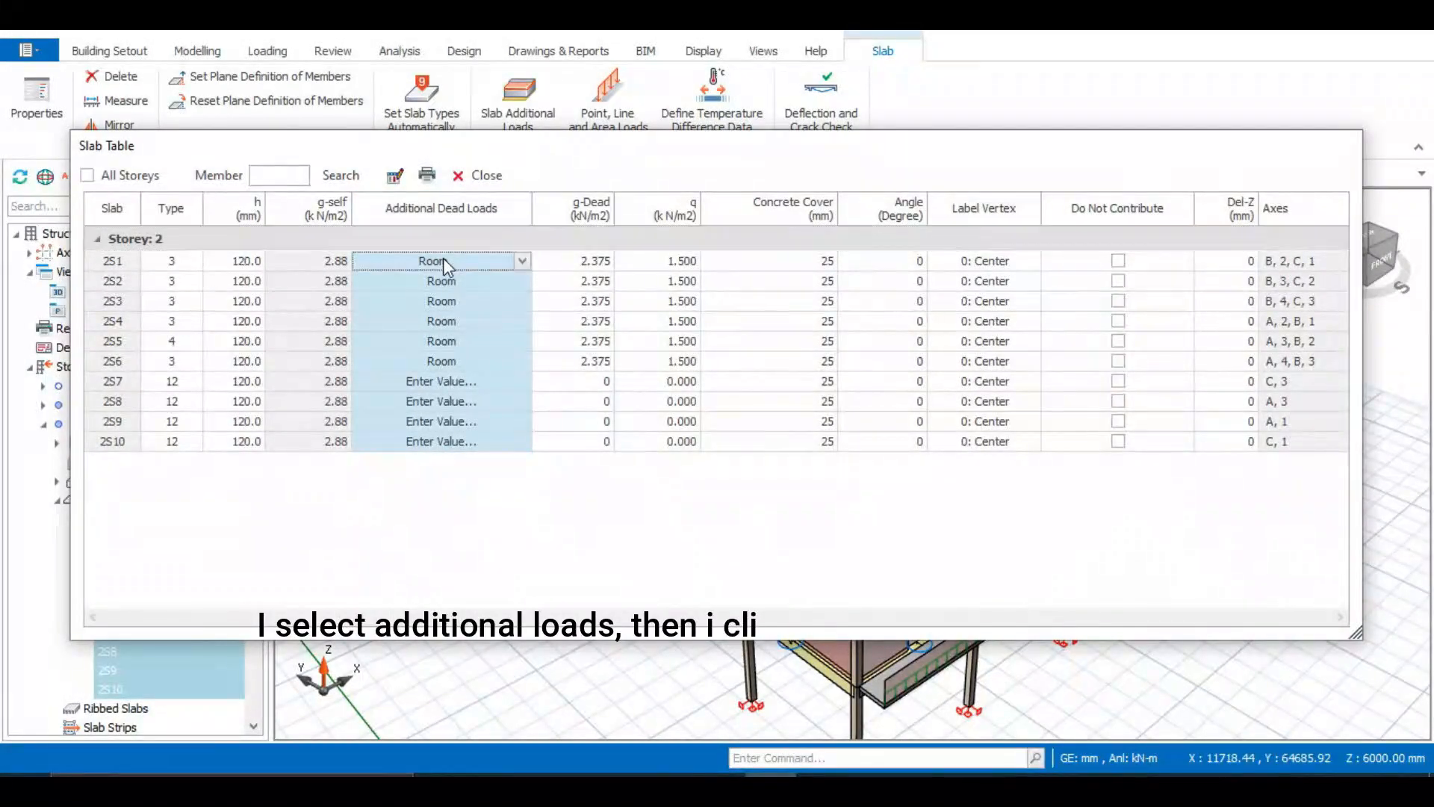
pyautogui.click(395, 174)
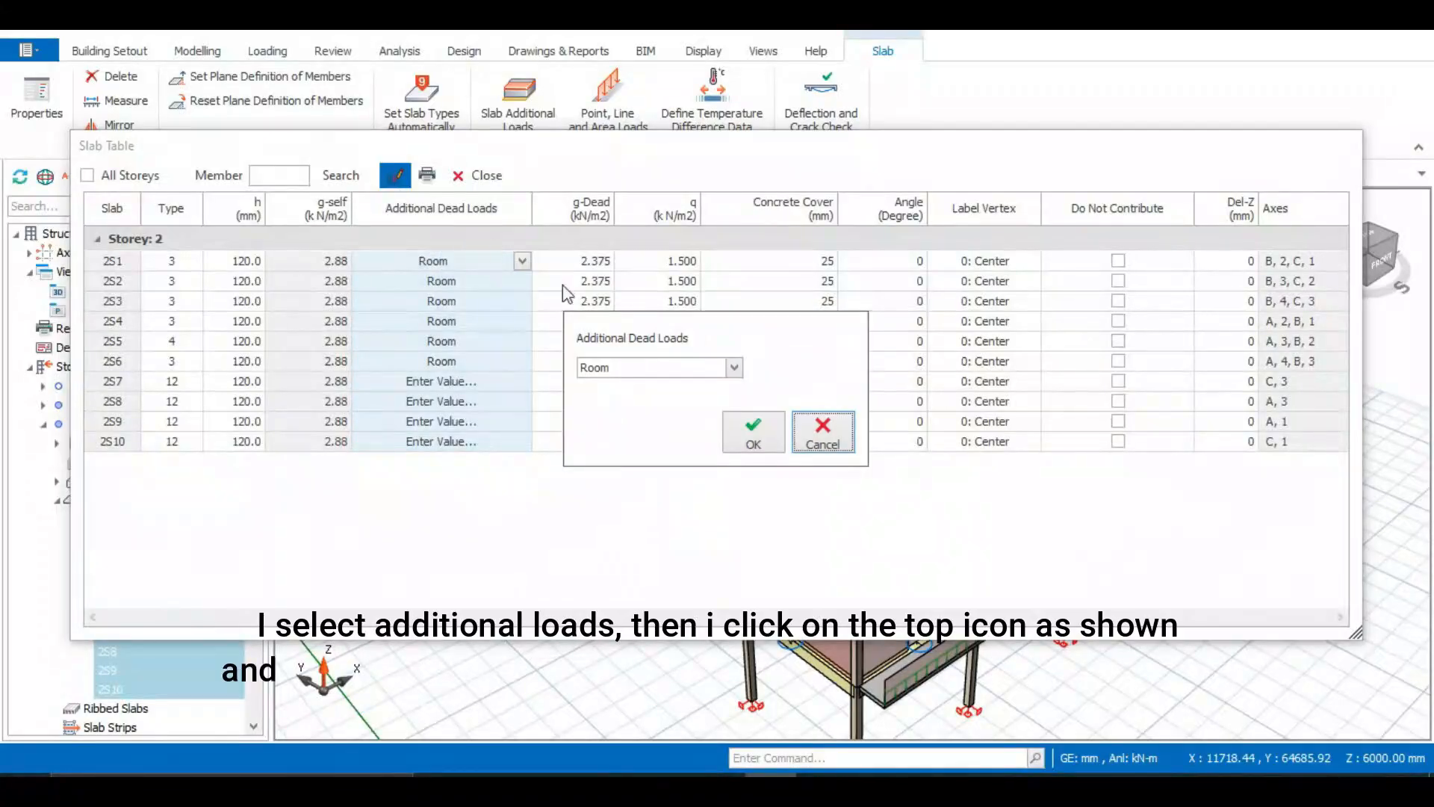
pyautogui.click(736, 369)
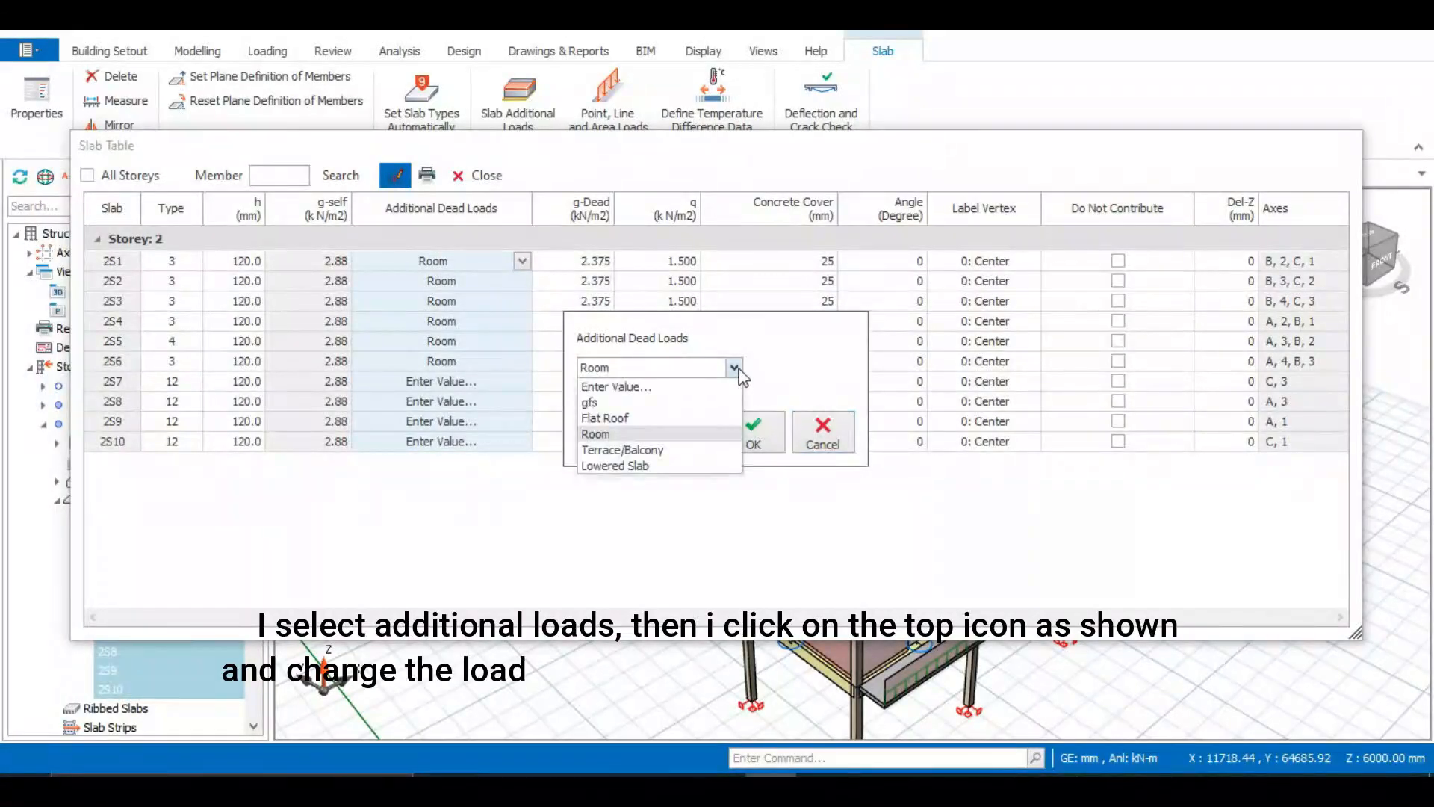
pyautogui.click(637, 420)
pyautogui.click(751, 438)
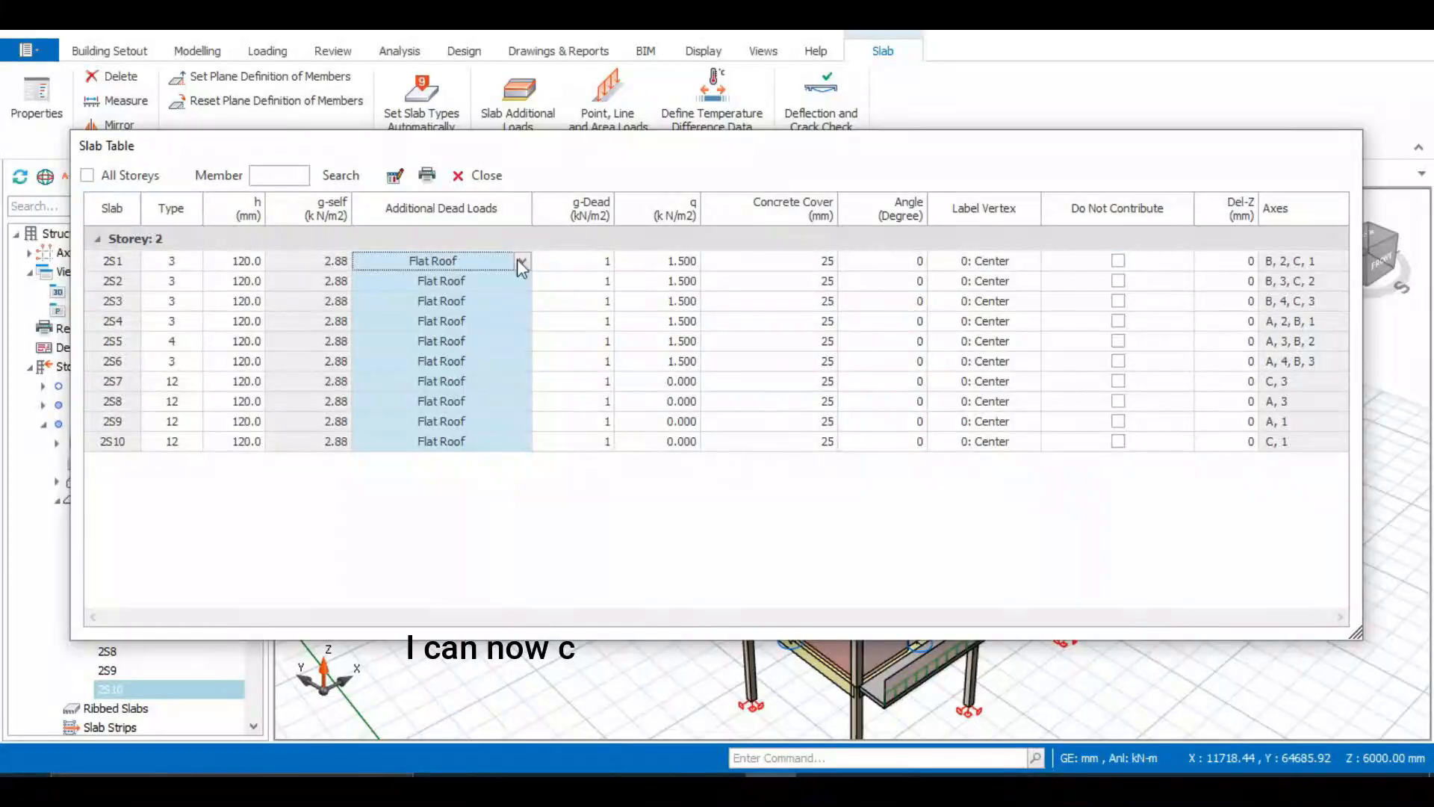
pyautogui.click(485, 176)
pyautogui.moveTo(865, 496)
pyautogui.mouseDown(button='middle')
pyautogui.moveTo(722, 456)
pyautogui.moveTo(739, 472)
pyautogui.mouseUp(button='middle')
pyautogui.scroll(-1, 696, 282)
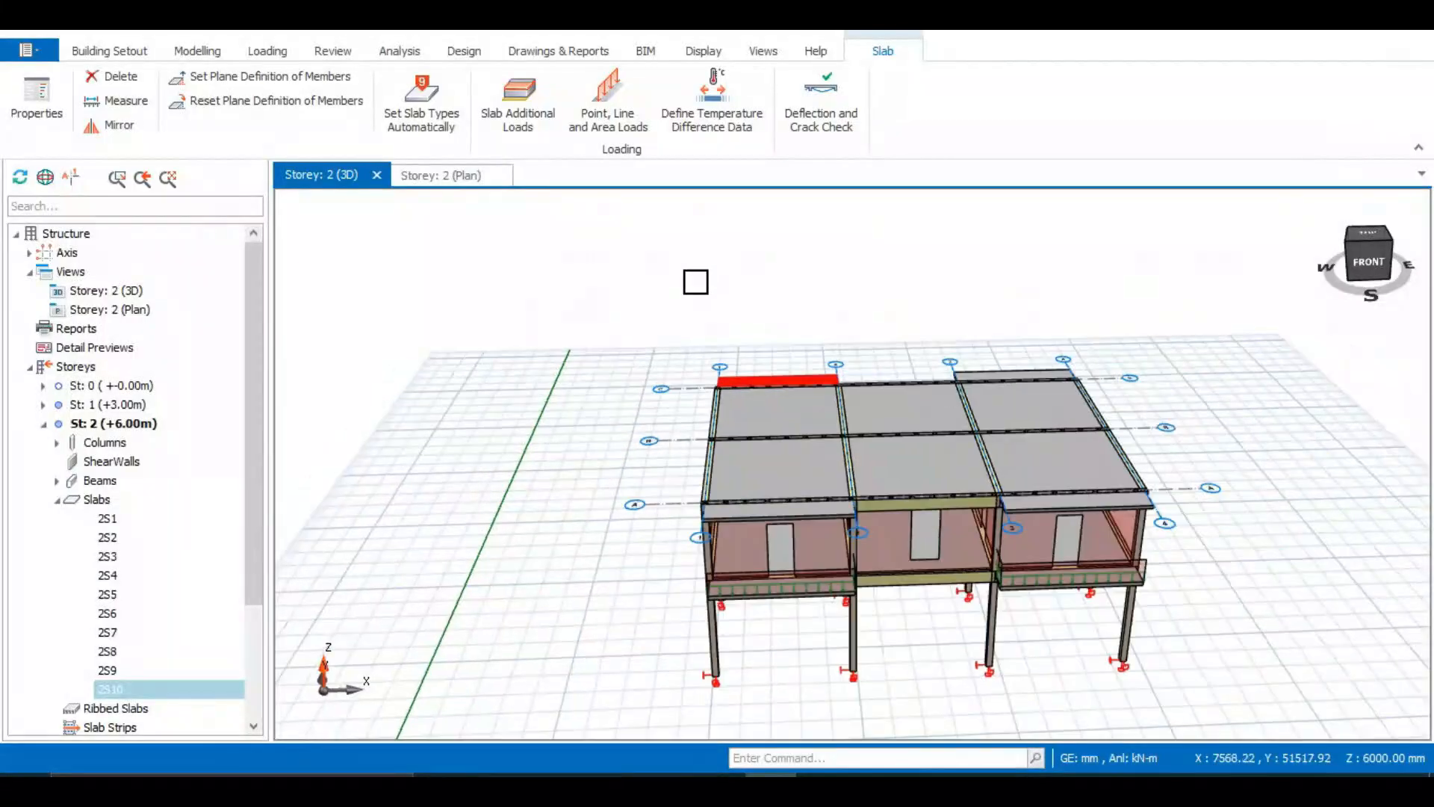
# Open a cantilever slab's properties in Storey 2 plan and review its Loads and General tabs
pyautogui.moveTo(823, 590); pyautogui.dragTo(614, 562, button='middle')
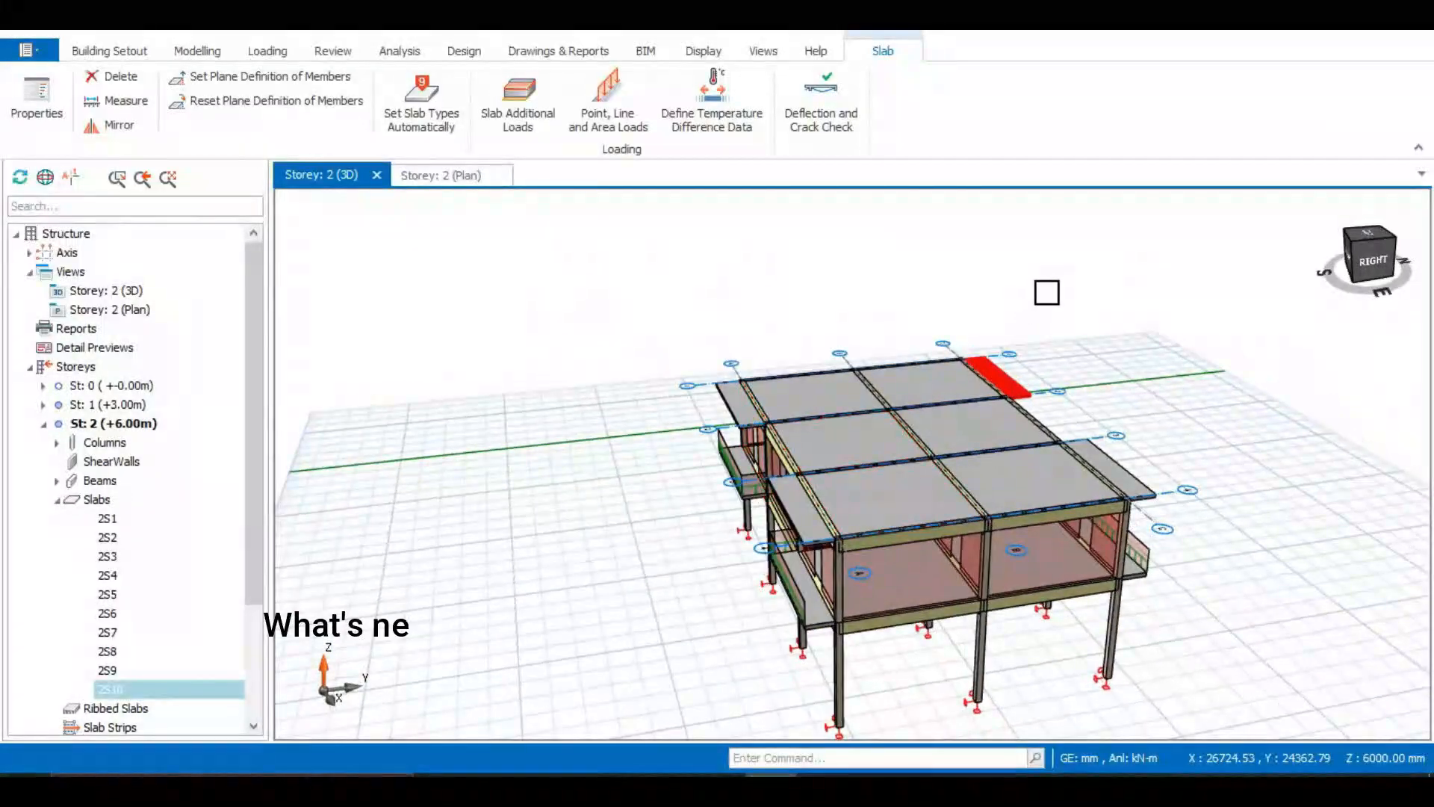
pyautogui.press('Escape')
pyautogui.moveTo(580, 480); pyautogui.dragTo(781, 544, button='middle')
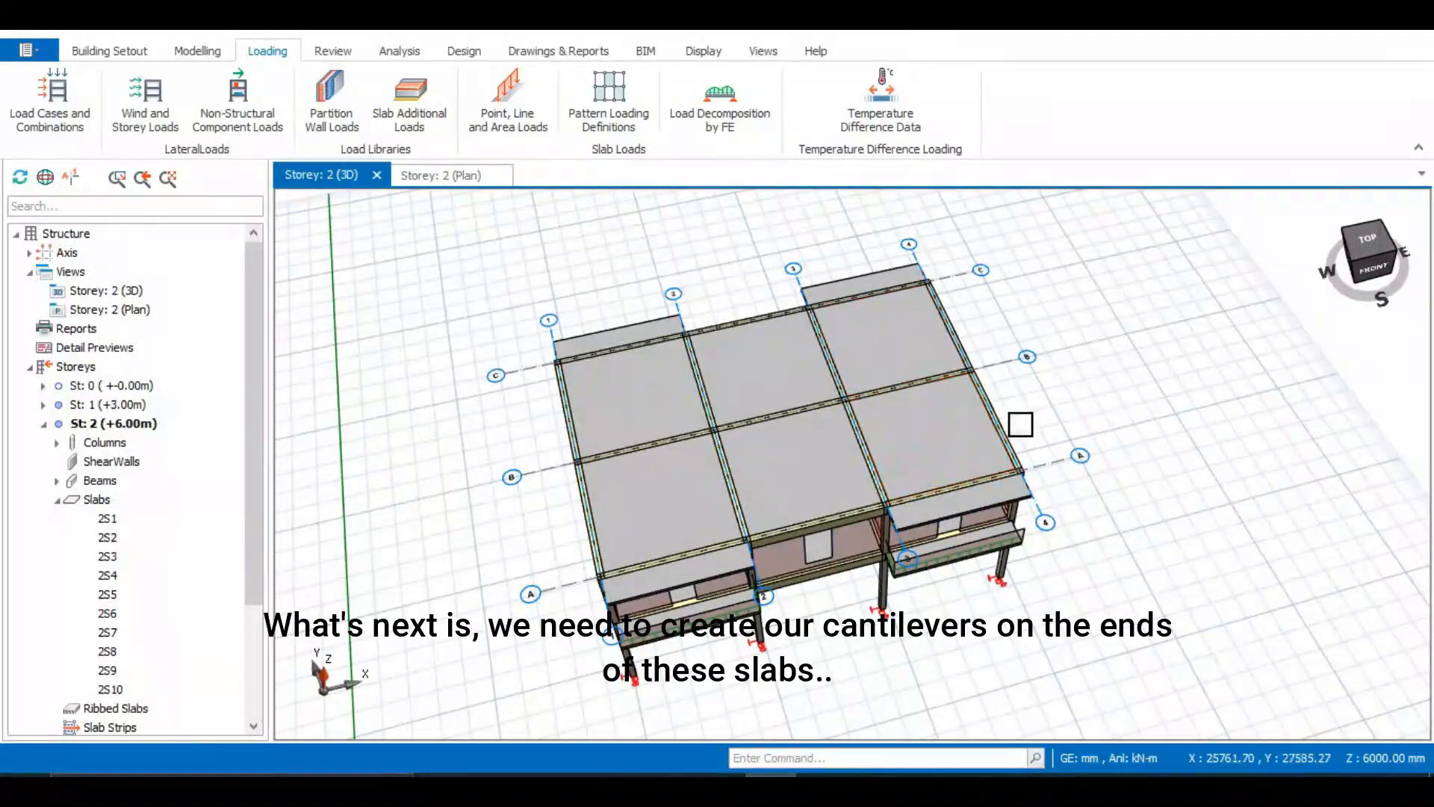
pyautogui.moveTo(615, 465); pyautogui.dragTo(582, 493, button='middle')
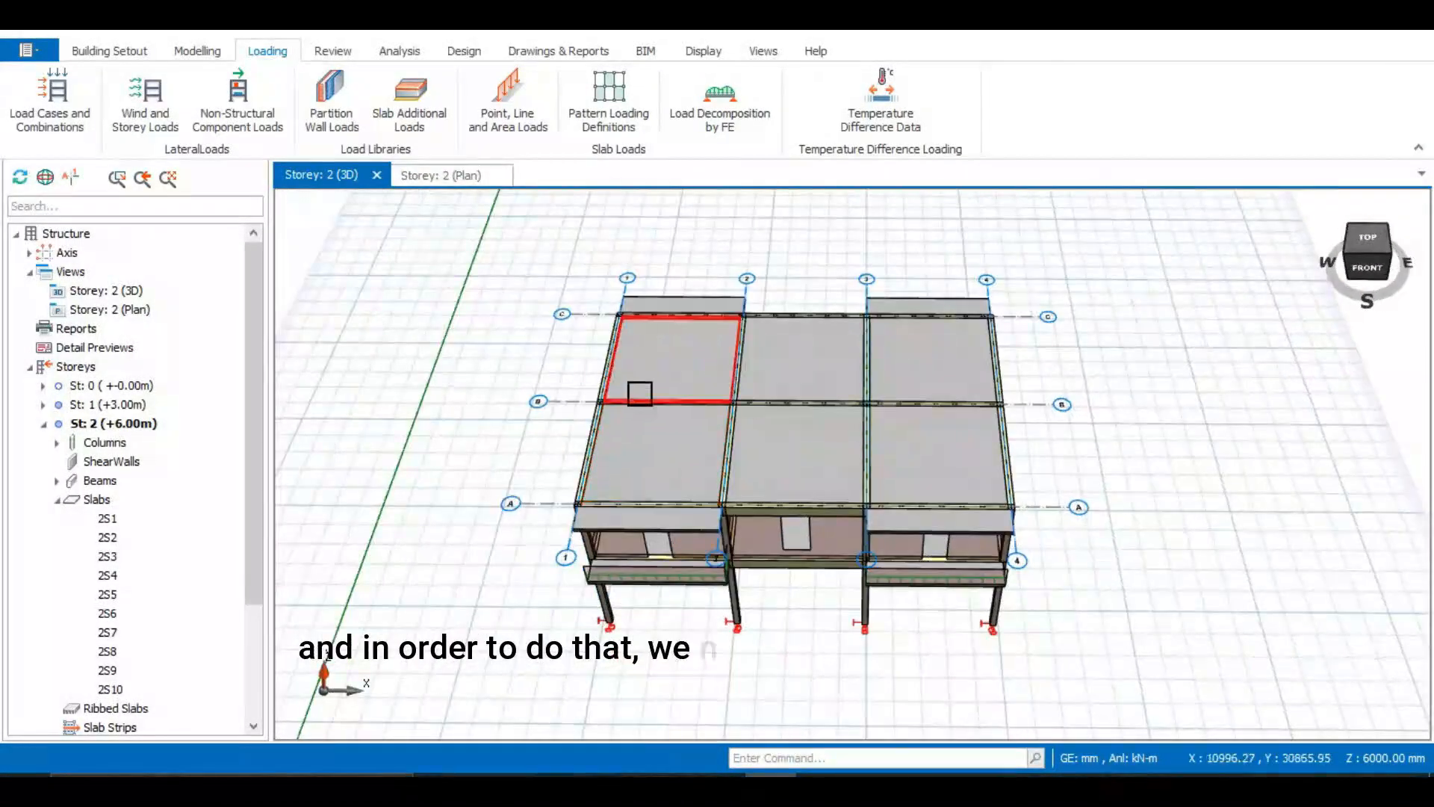
pyautogui.click(452, 179)
pyautogui.scroll(5, 632, 509)
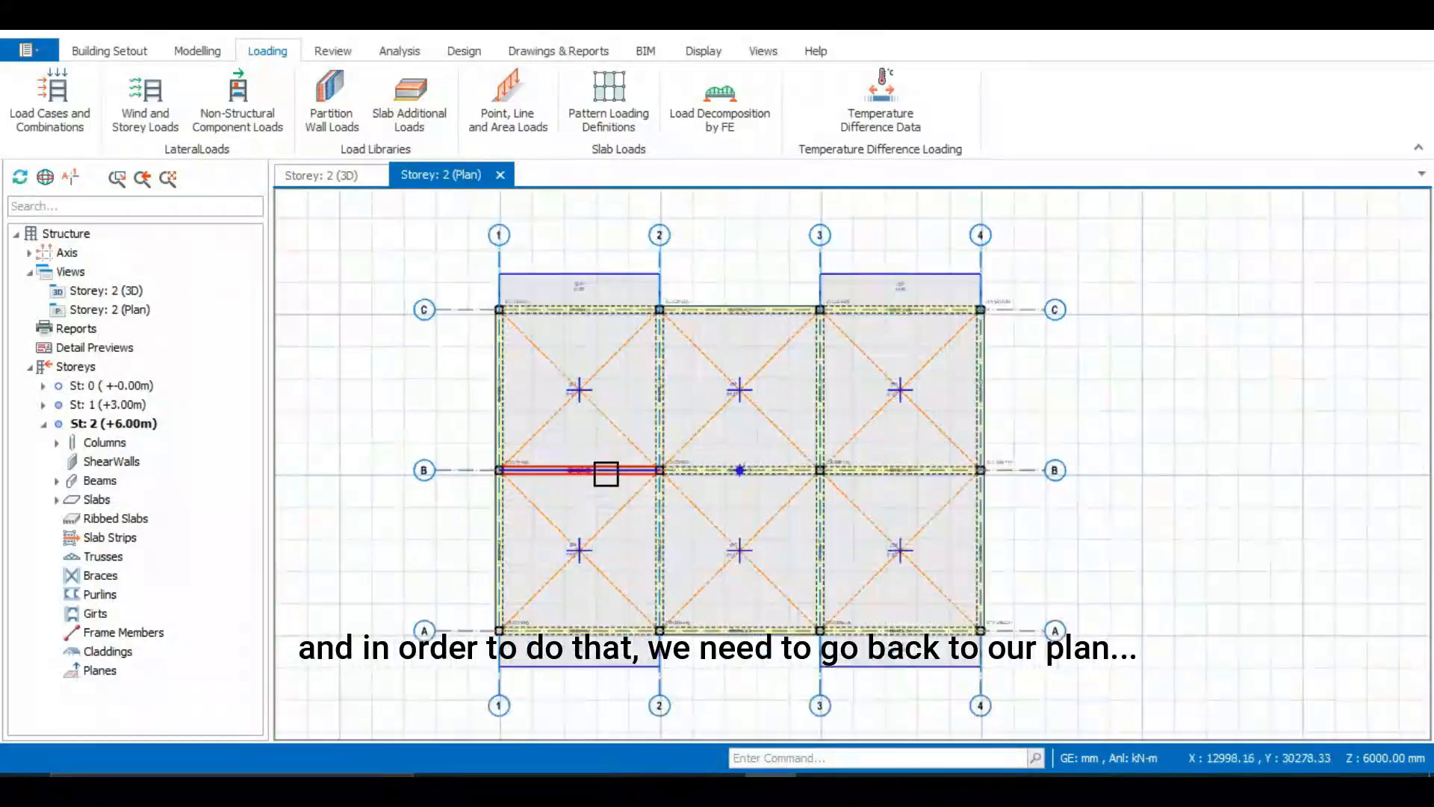
pyautogui.click(585, 237)
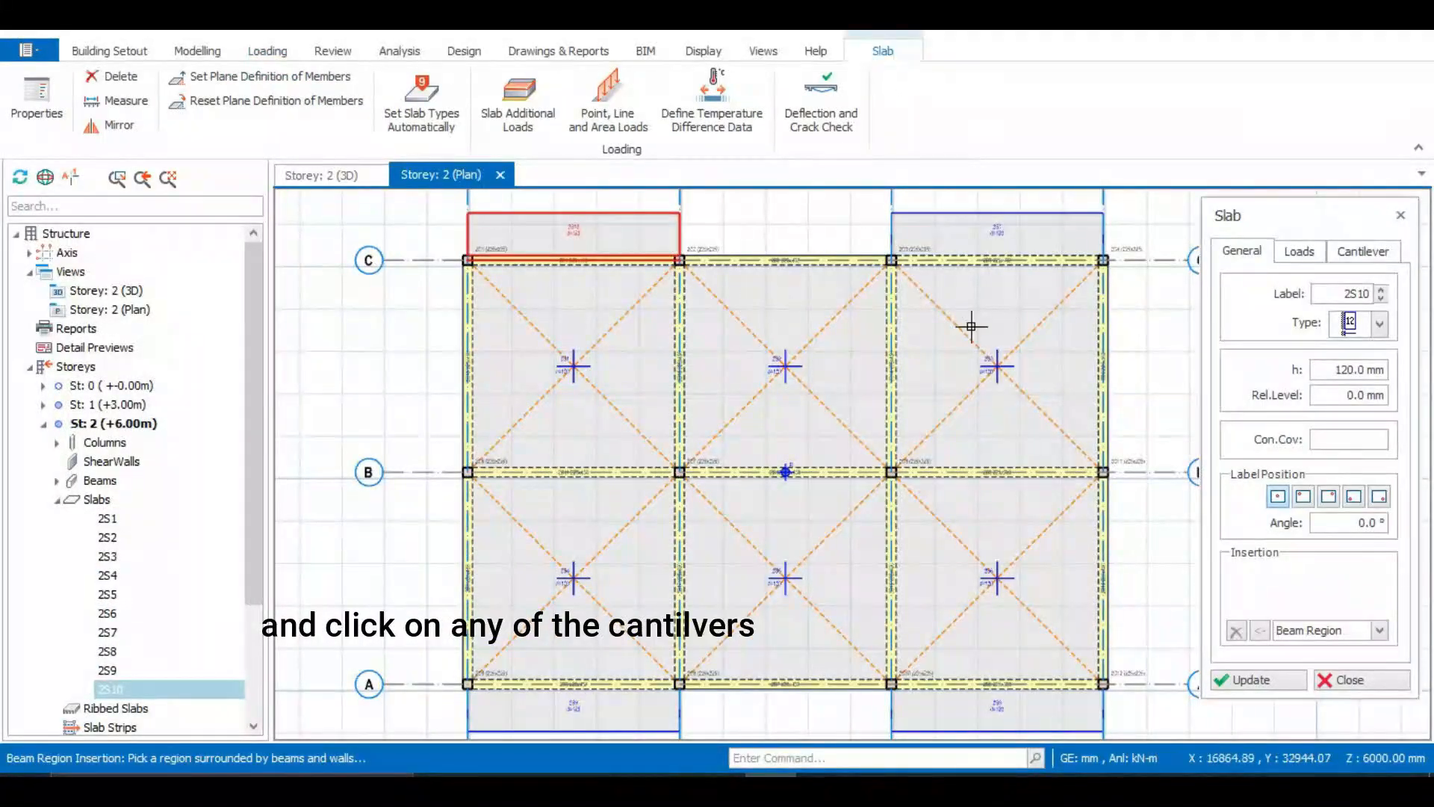
pyautogui.click(1304, 251)
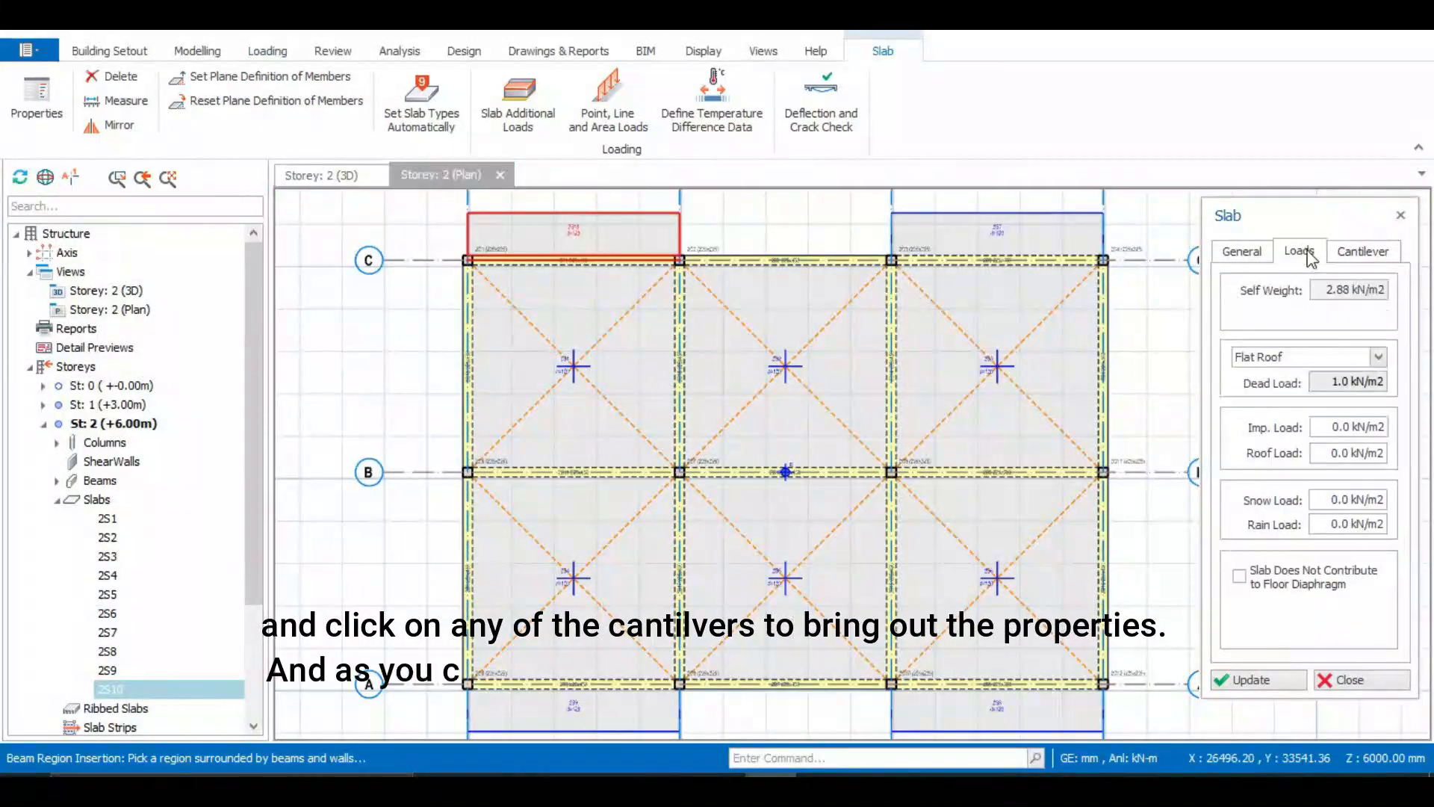
pyautogui.click(1249, 253)
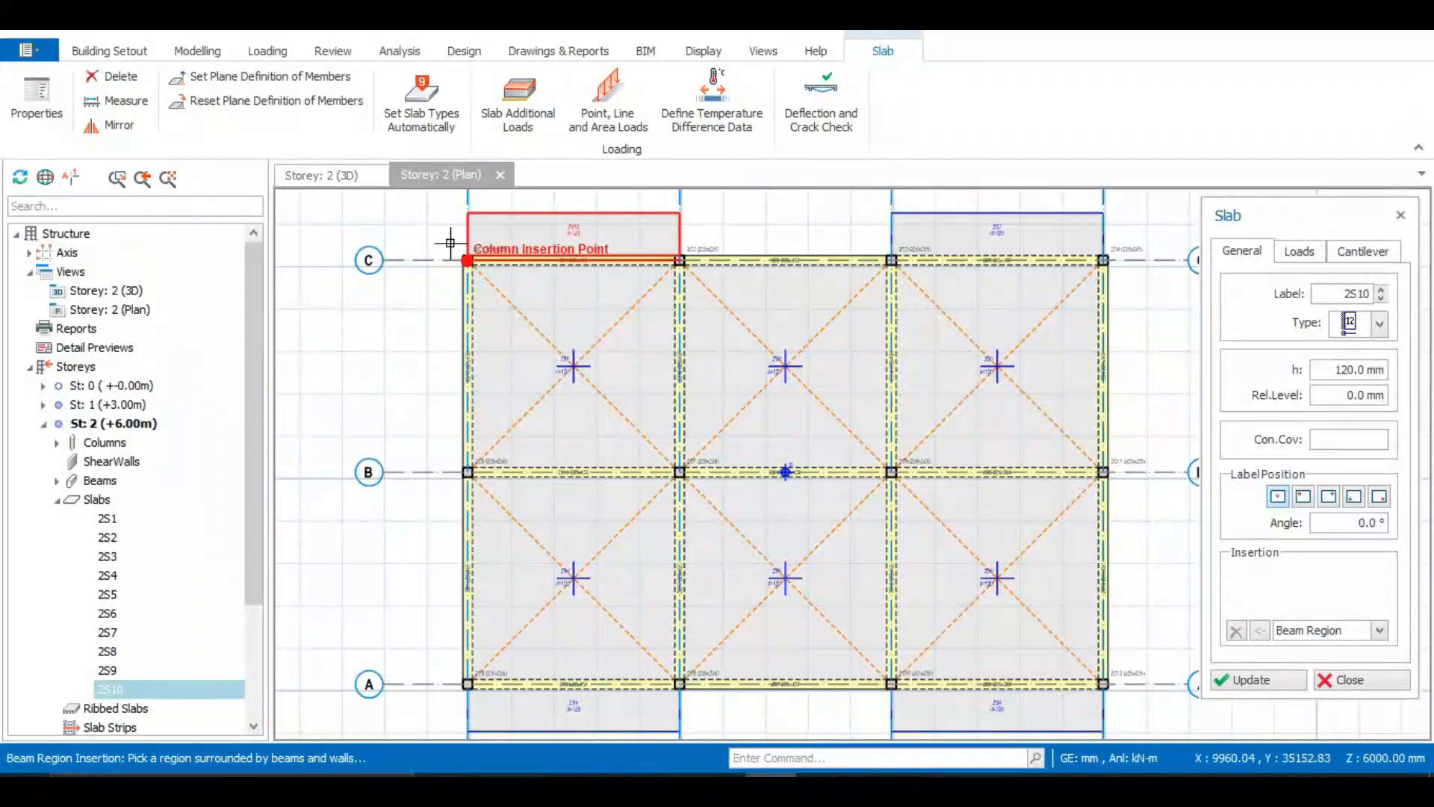
# Insert outward cantilever slabs along gridline 1 between grids C–B and B–A
pyautogui.click(464, 452)
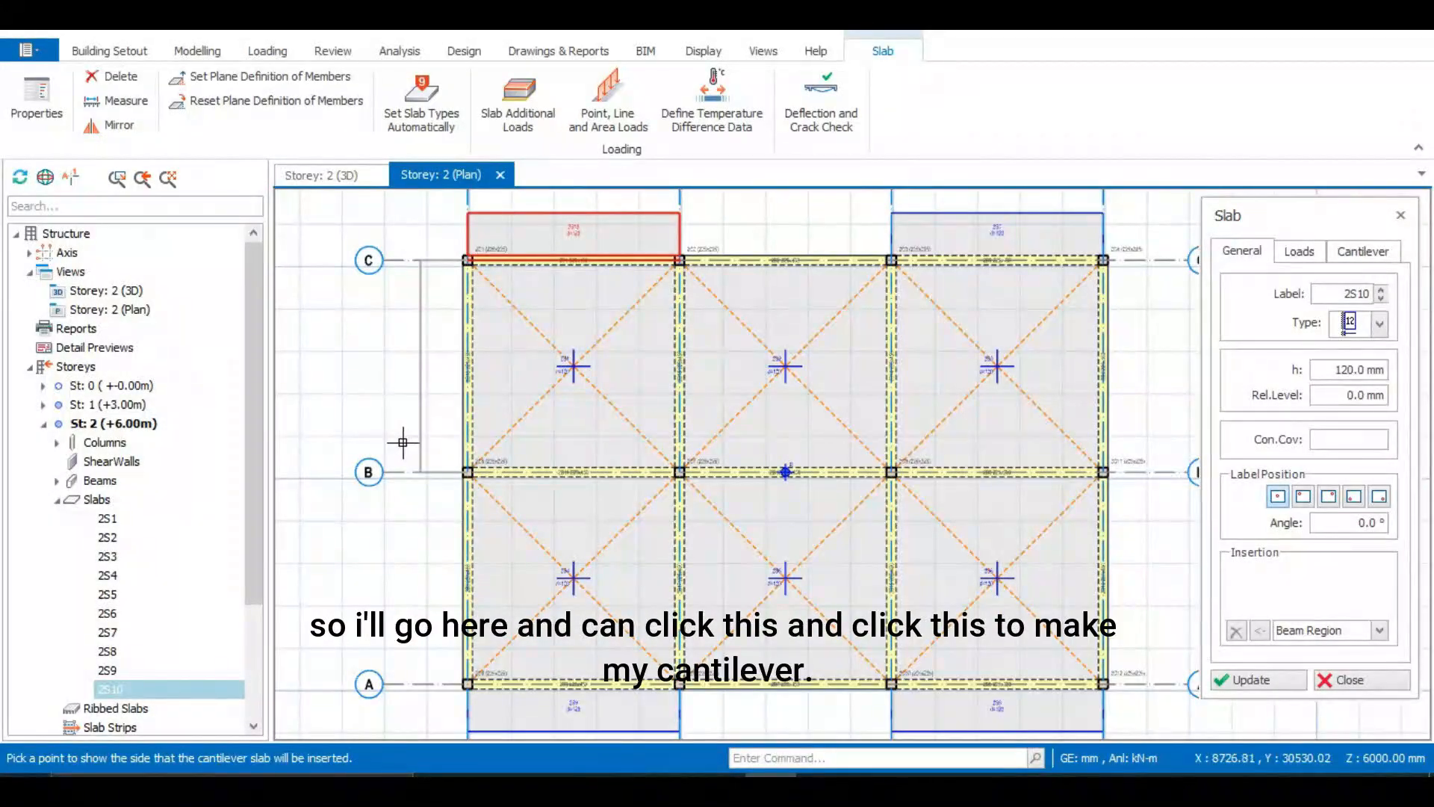
pyautogui.click(395, 441)
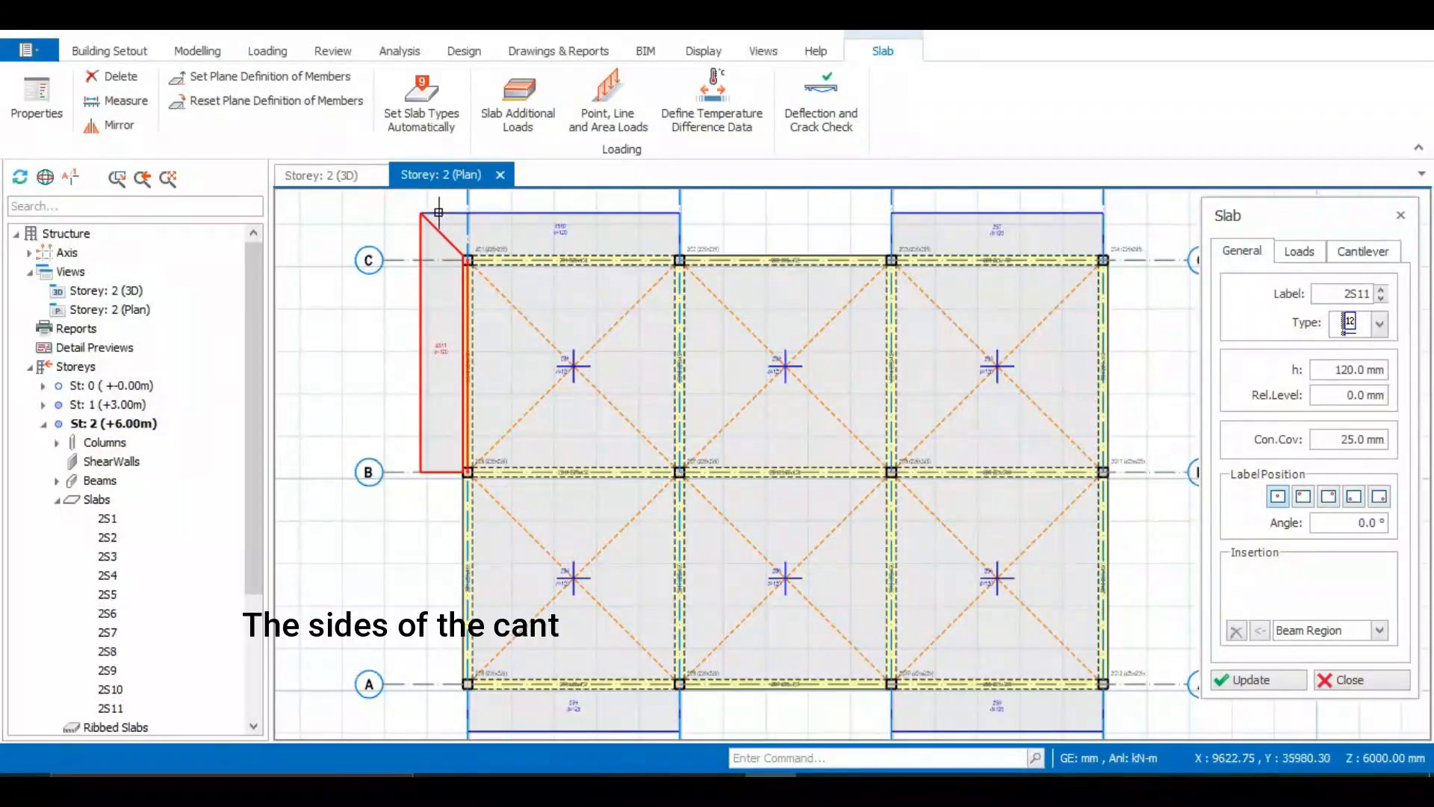
pyautogui.scroll(-2, 460, 246)
pyautogui.scroll(2, 422, 437)
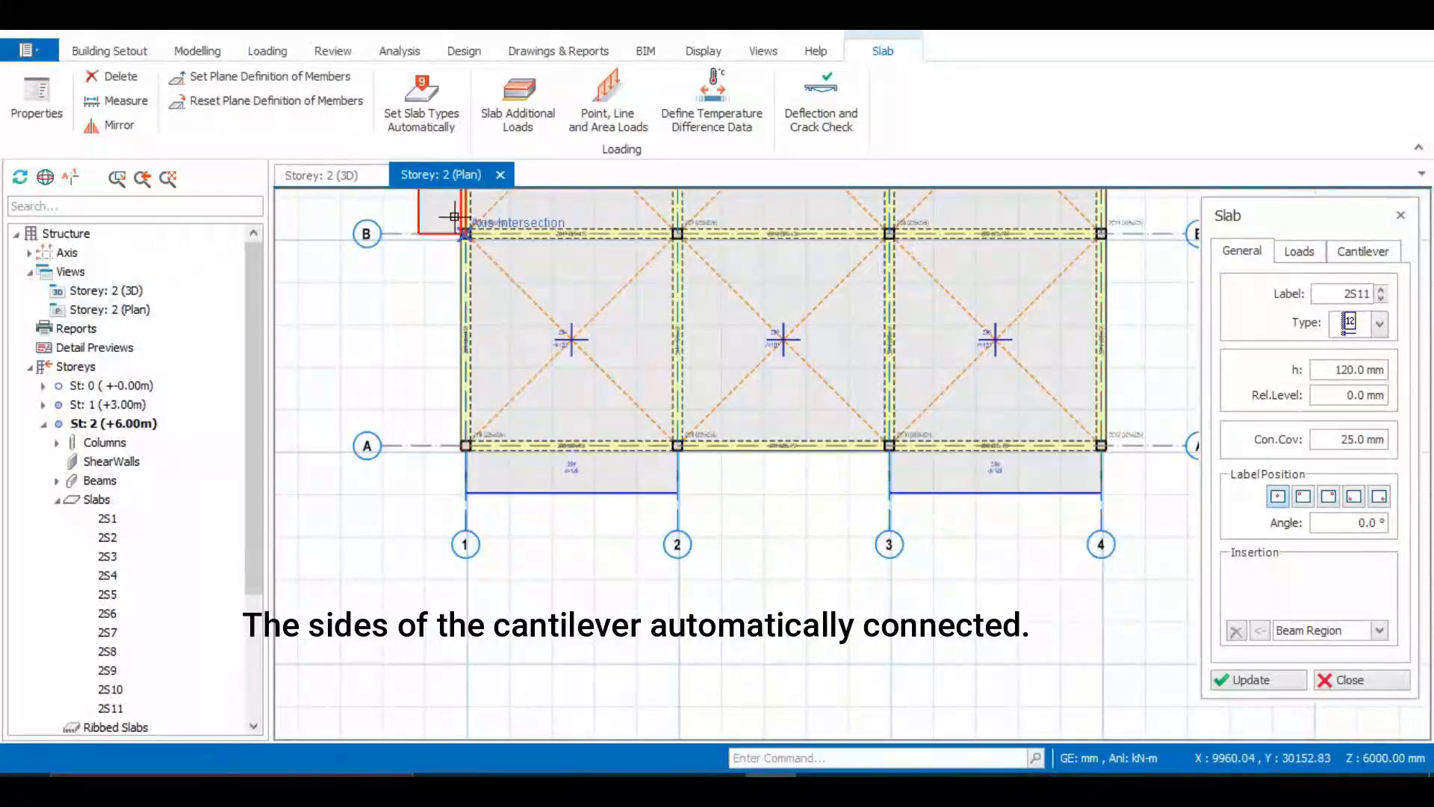
pyautogui.click(449, 433)
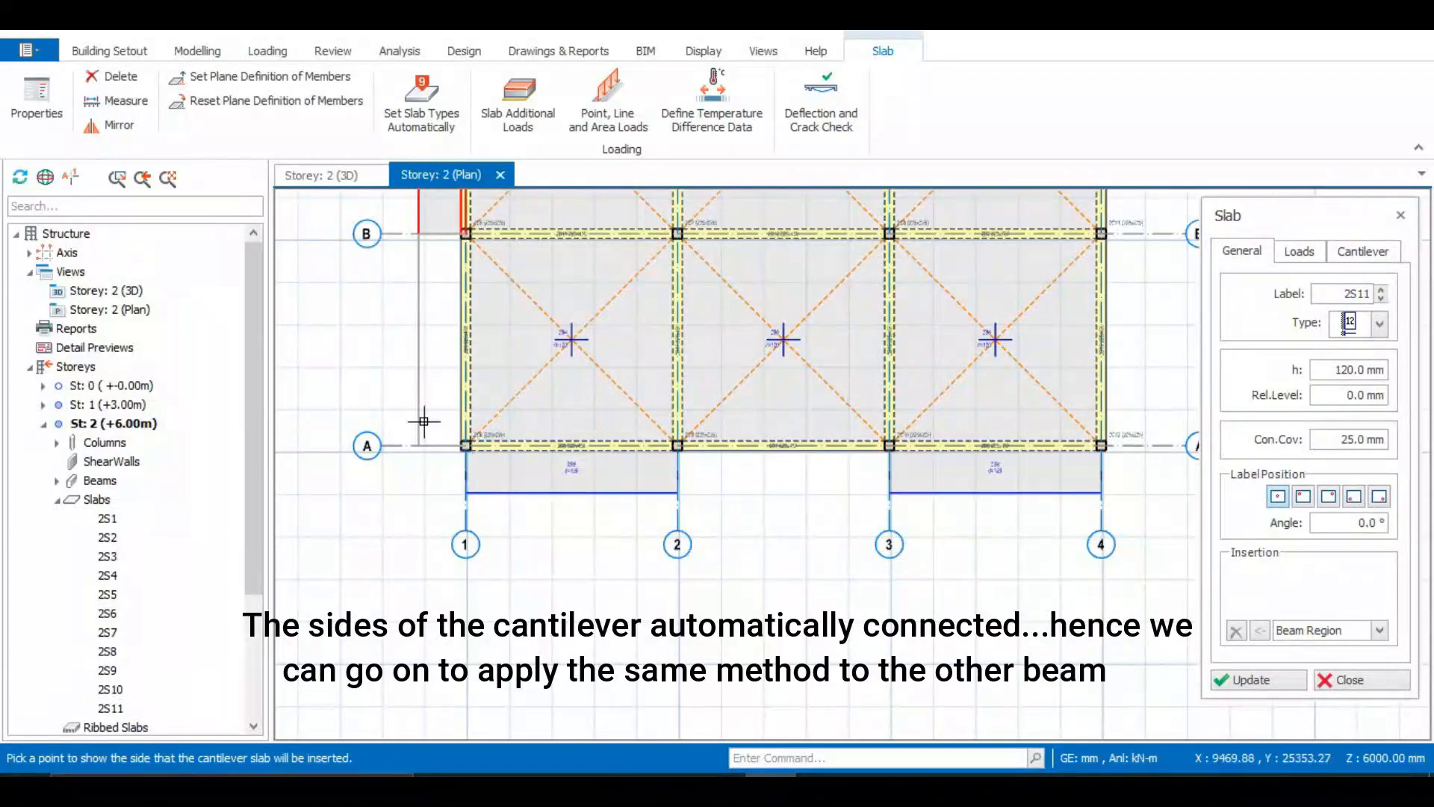
pyautogui.click(405, 420)
# Insert outward cantilever slabs along gridline 4 between grids B–A and C–B, then close the slab dialog
pyautogui.scroll(-3, 425, 555)
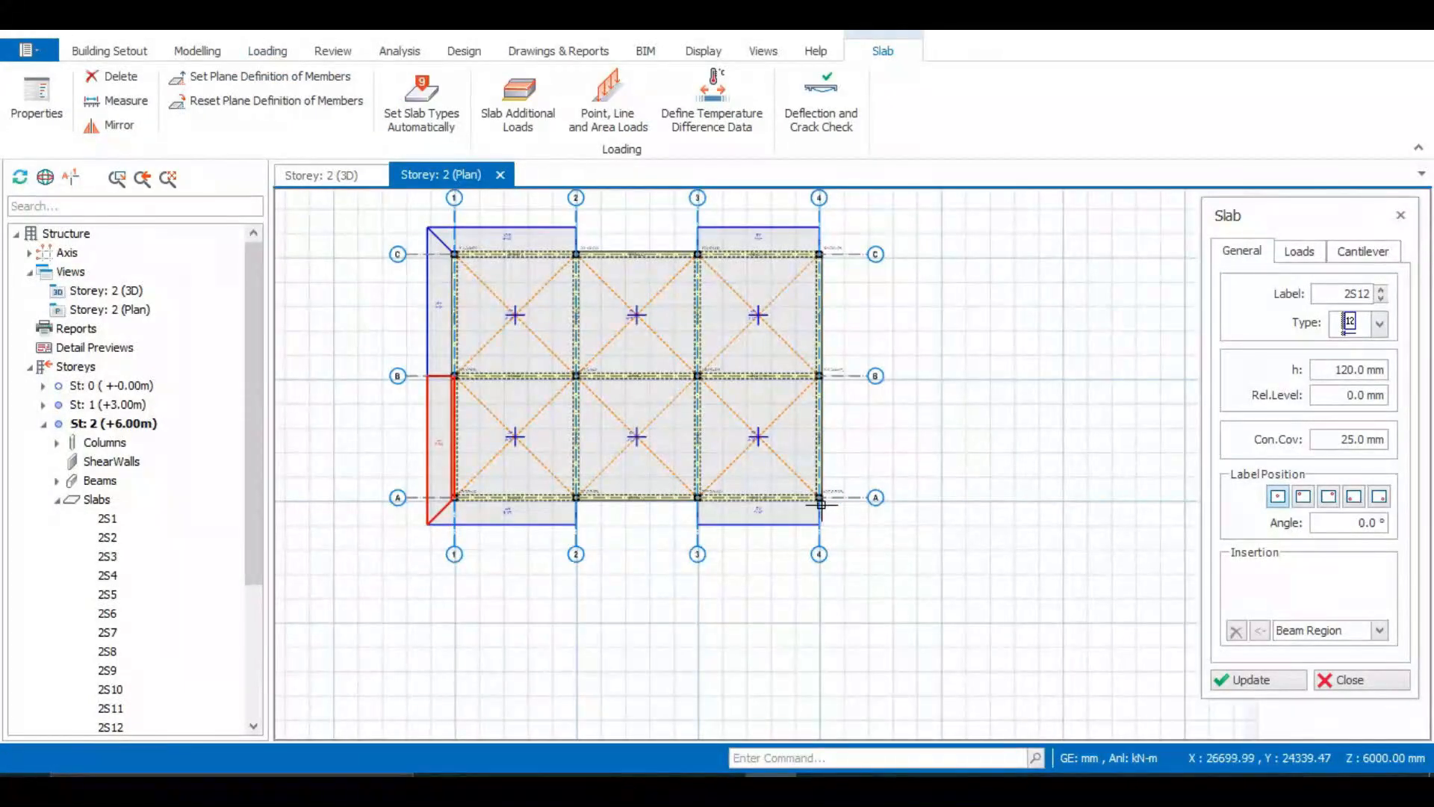
pyautogui.scroll(3, 821, 506)
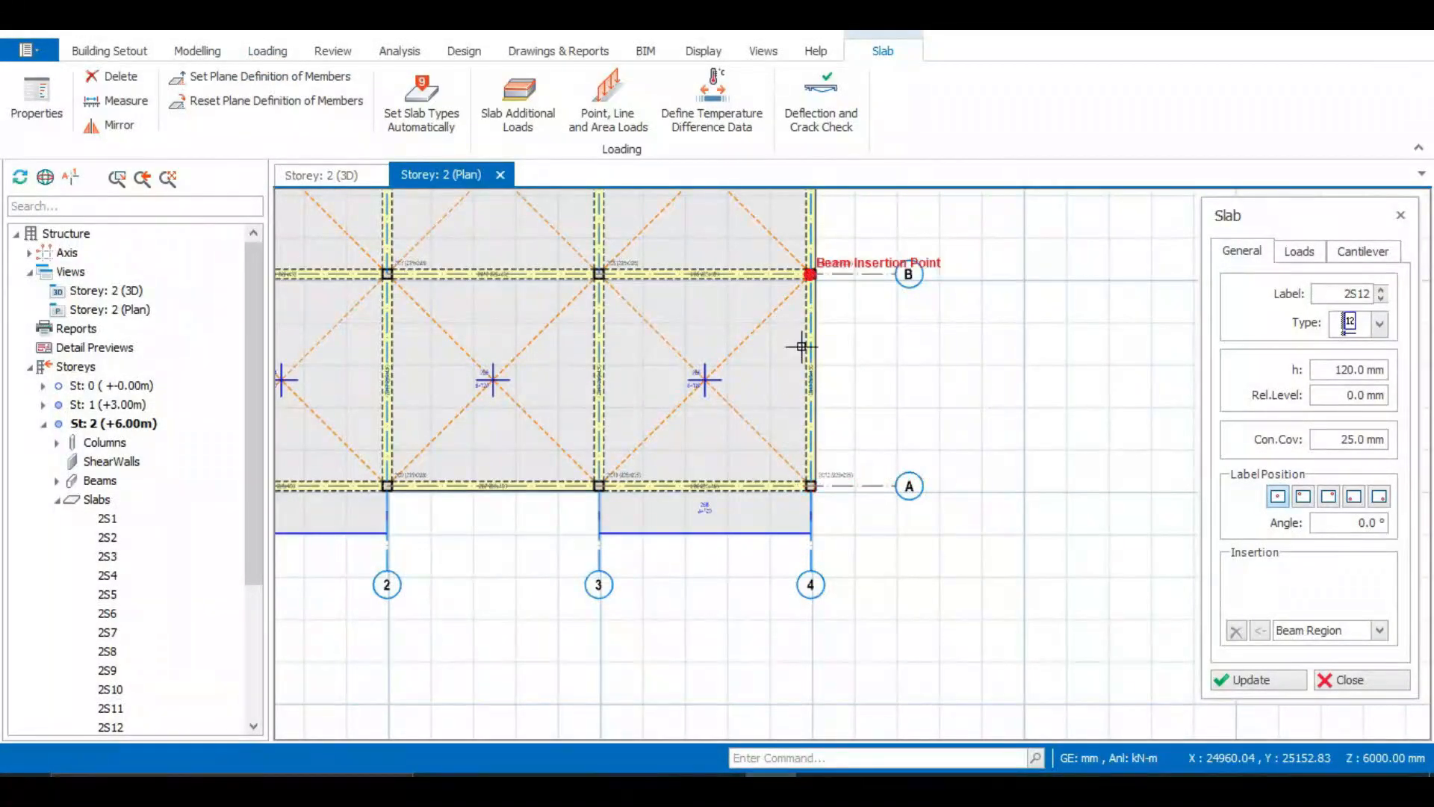
pyautogui.click(797, 256)
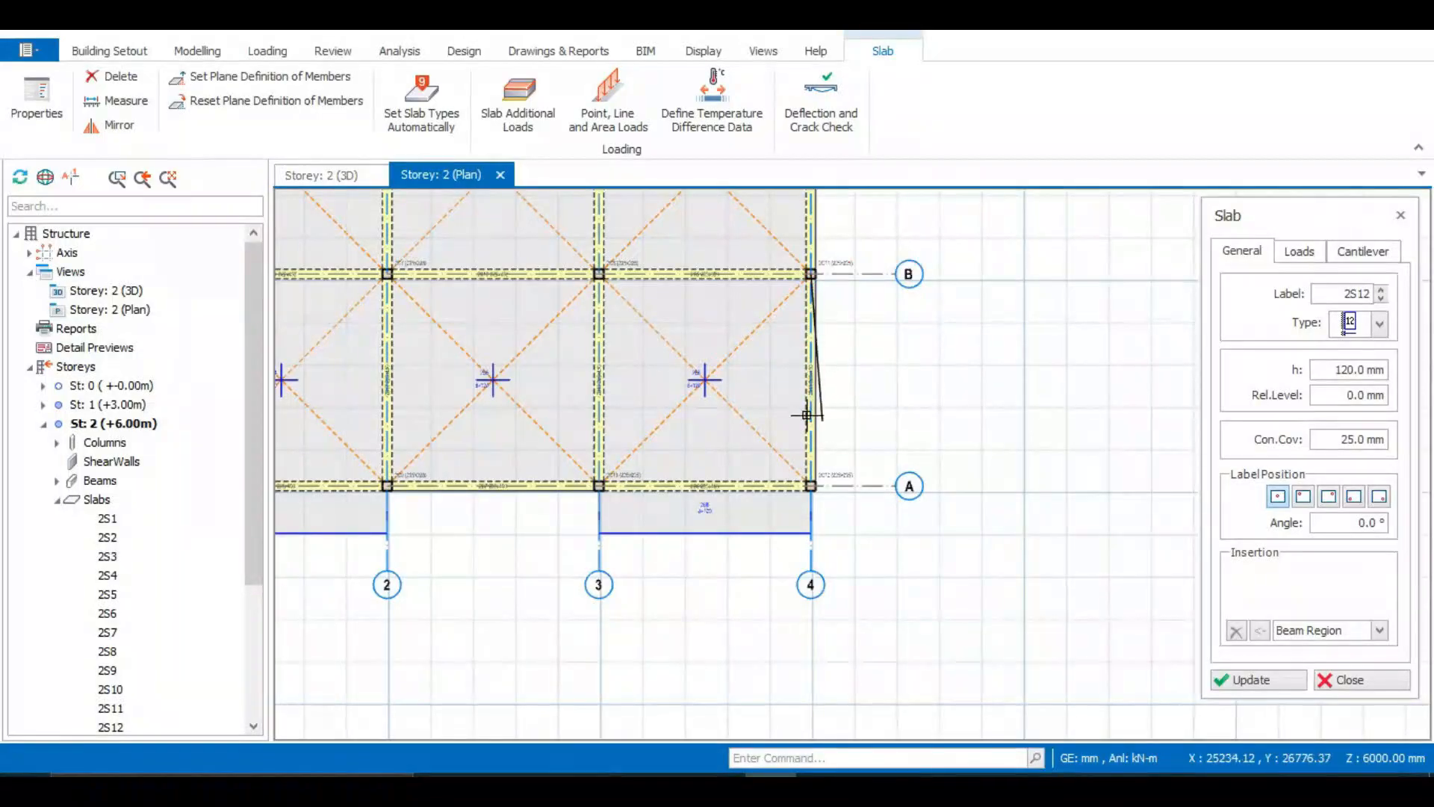
pyautogui.click(795, 469)
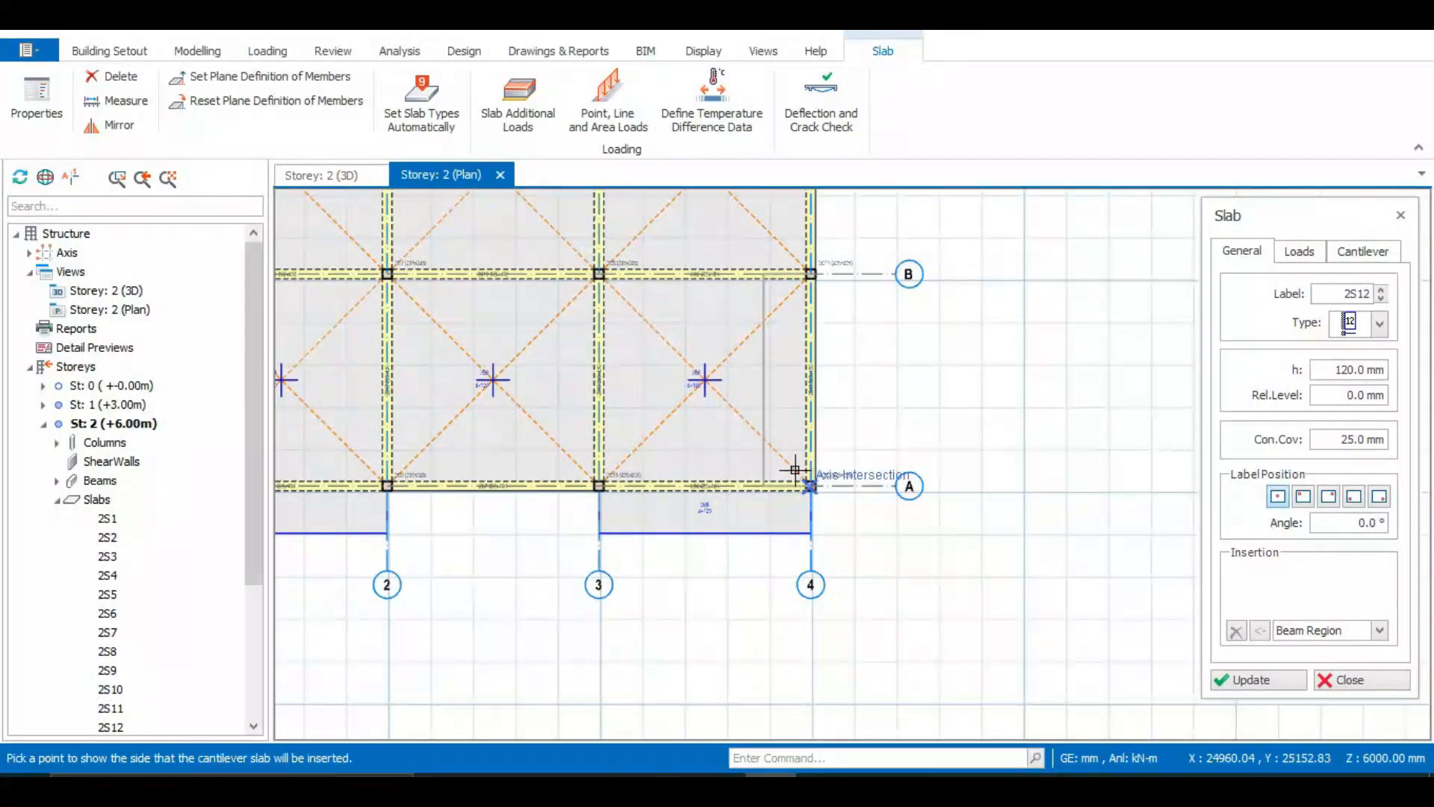
pyautogui.click(860, 458)
pyautogui.scroll(-4, 820, 440)
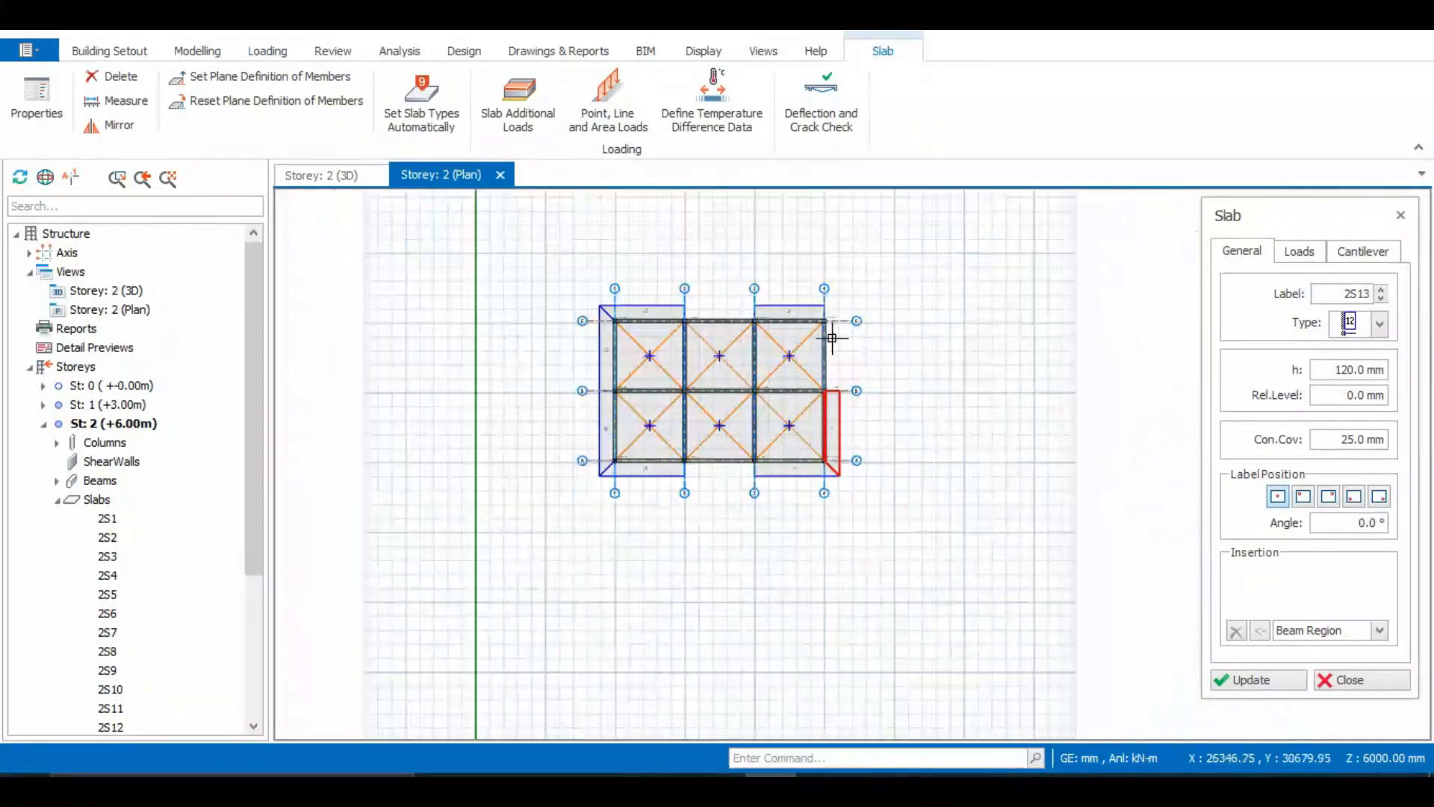
pyautogui.scroll(1, 829, 287)
pyautogui.scroll(3, 808, 359)
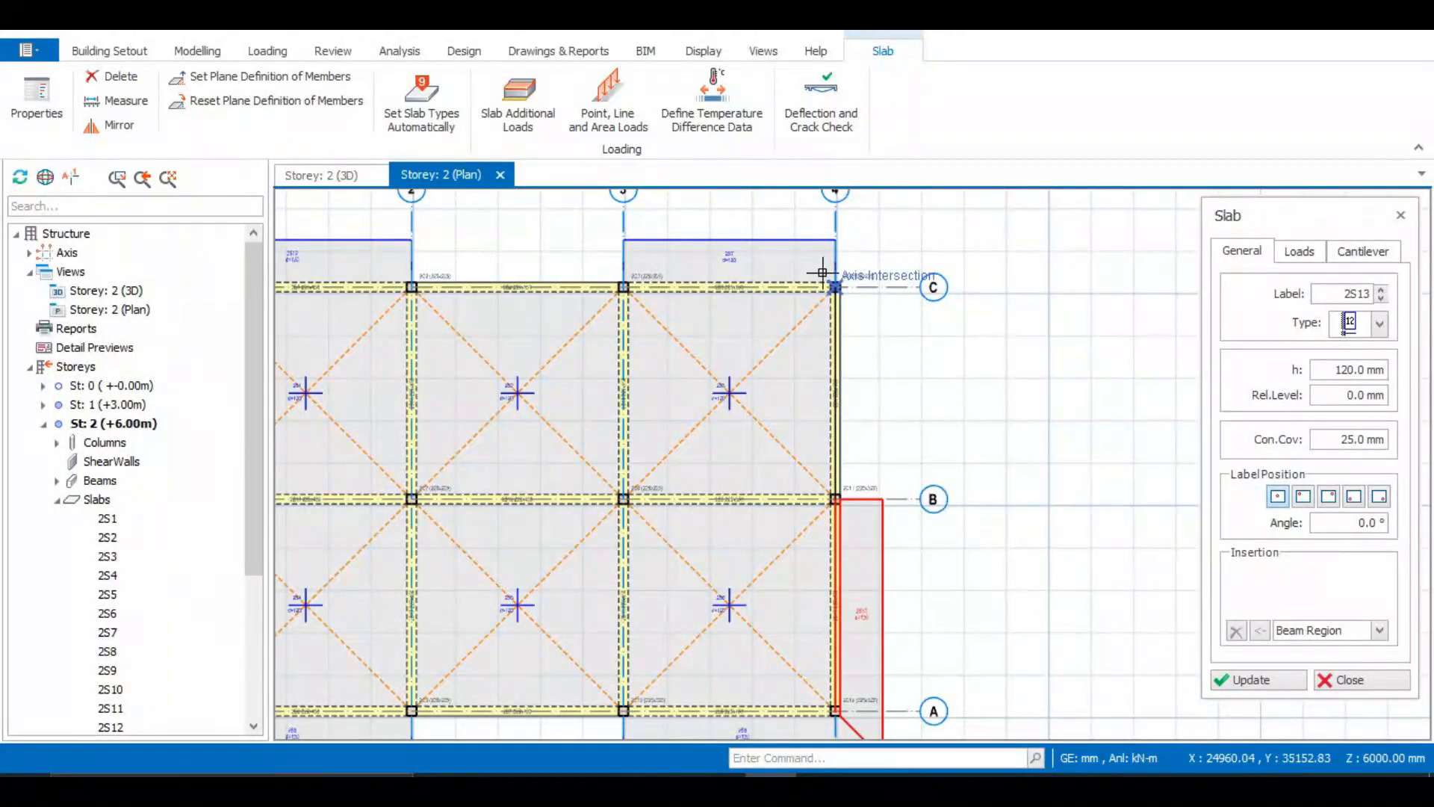
pyautogui.click(831, 281)
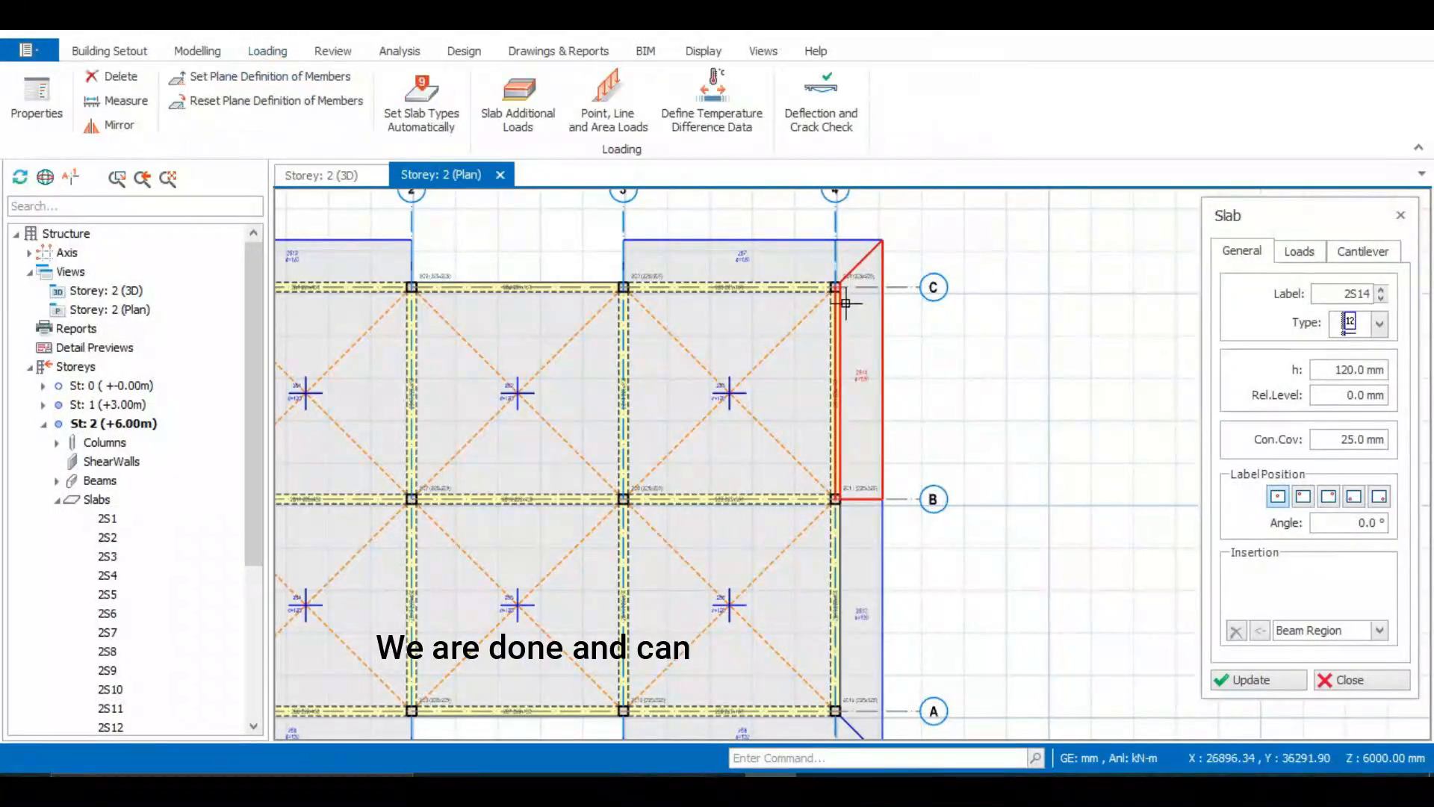
pyautogui.scroll(-2, 846, 302)
pyautogui.click(1349, 680)
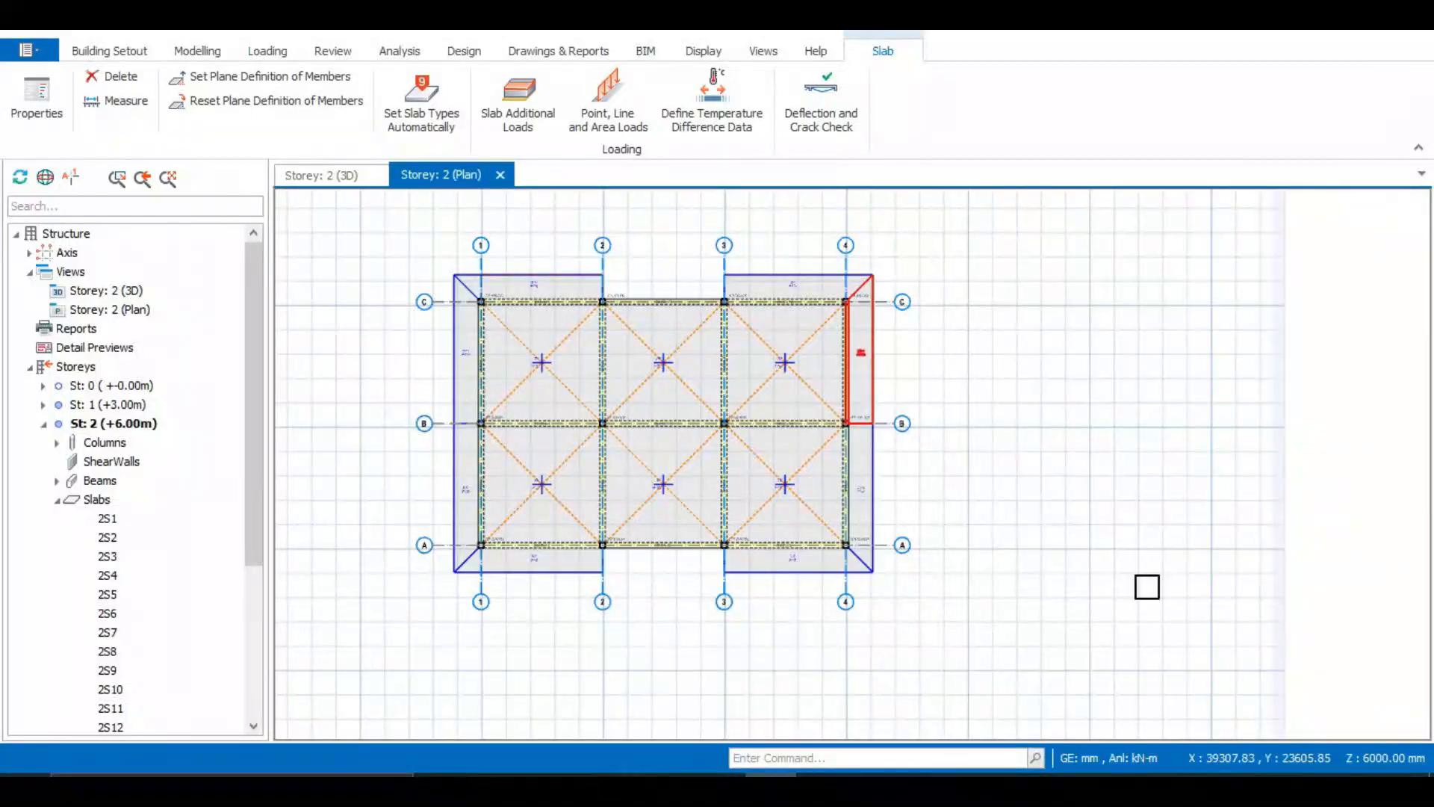
# Inspect the cantilevered roof slabs from several angles in the 3D view and return to the plan
pyautogui.scroll(2, 876, 377)
pyautogui.scroll(-2, 862, 358)
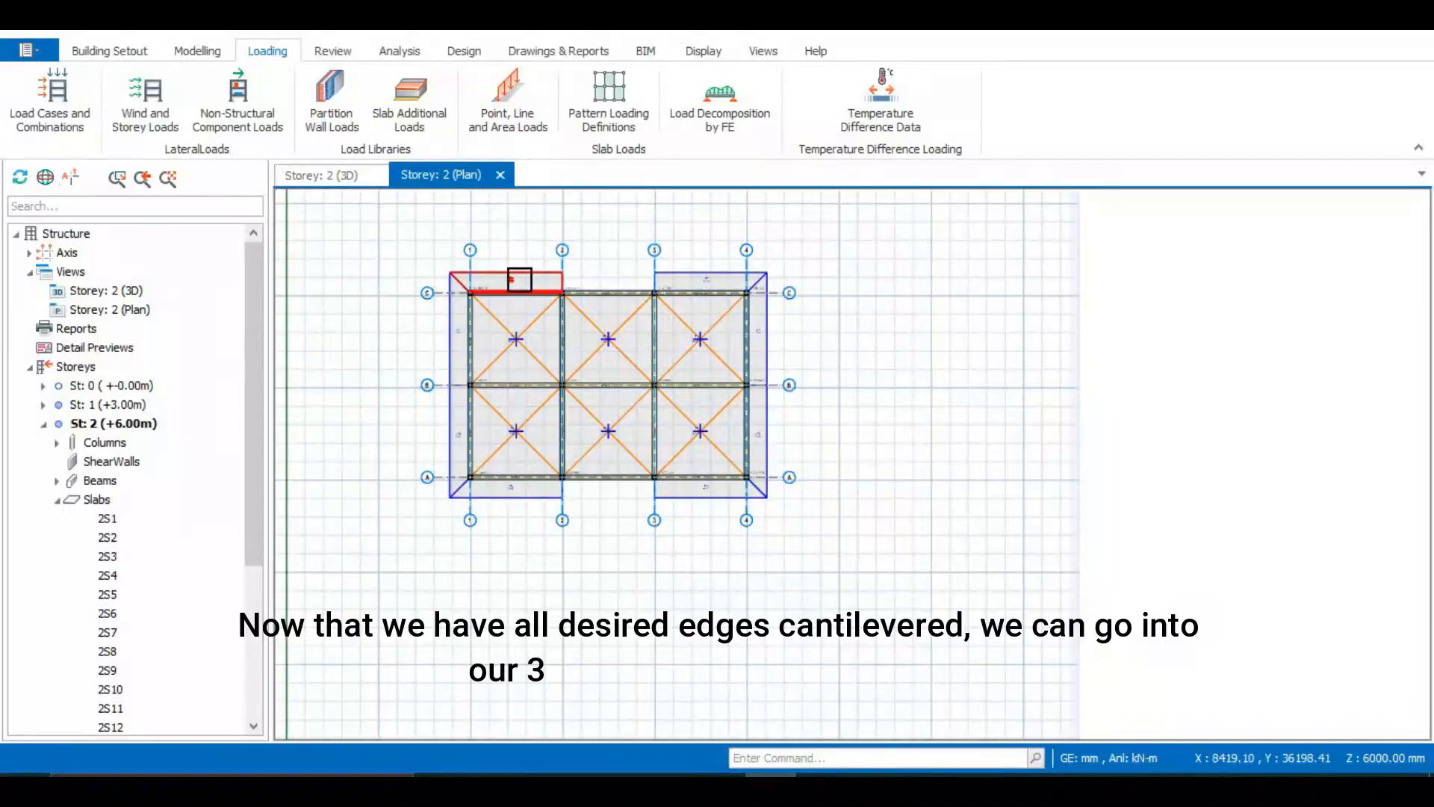
pyautogui.click(312, 171)
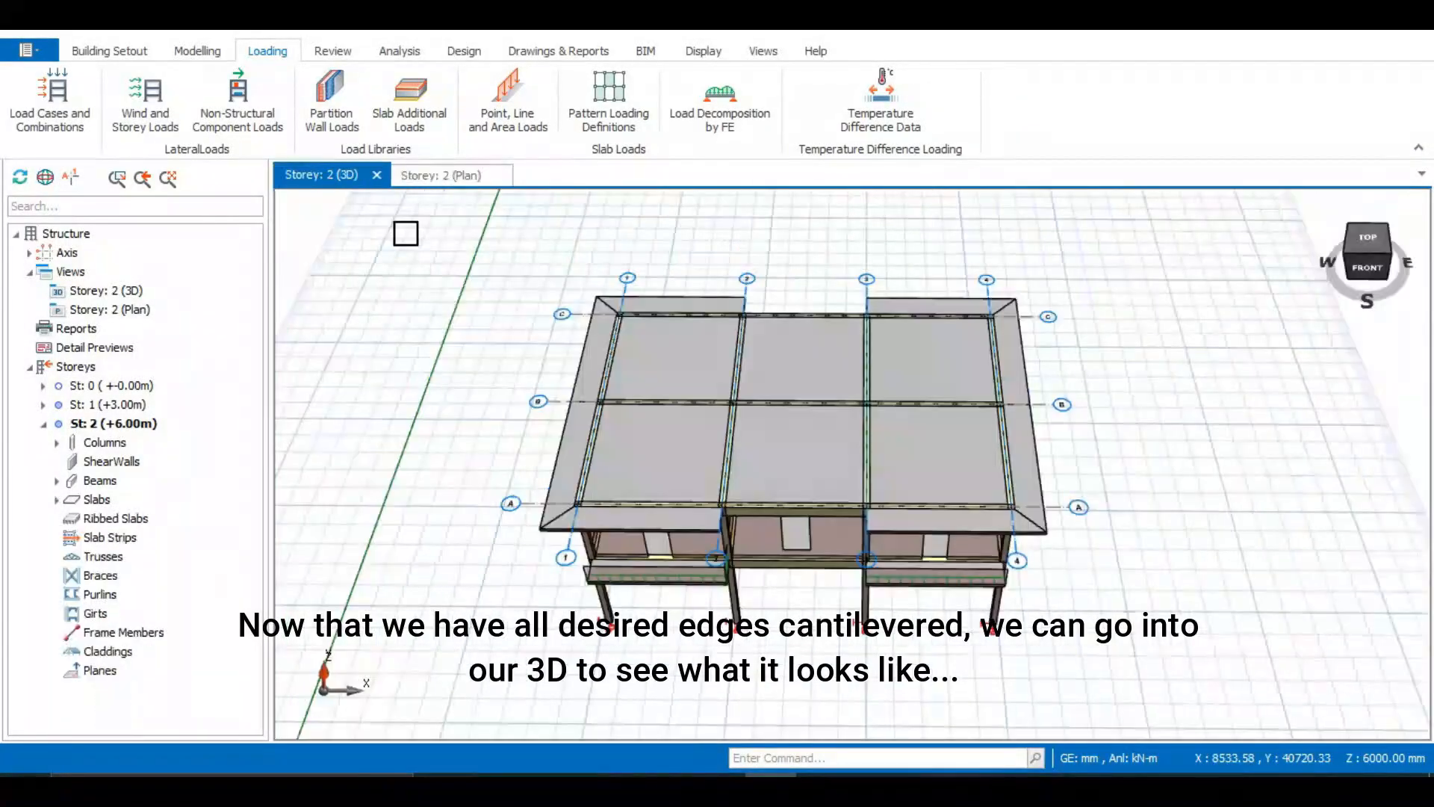
pyautogui.moveTo(823, 630)
pyautogui.mouseDown(button='middle')
pyautogui.moveTo(657, 544)
pyautogui.moveTo(612, 567)
pyautogui.moveTo(874, 632)
pyautogui.moveTo(819, 642)
pyautogui.moveTo(839, 532)
pyautogui.mouseUp(button='middle')
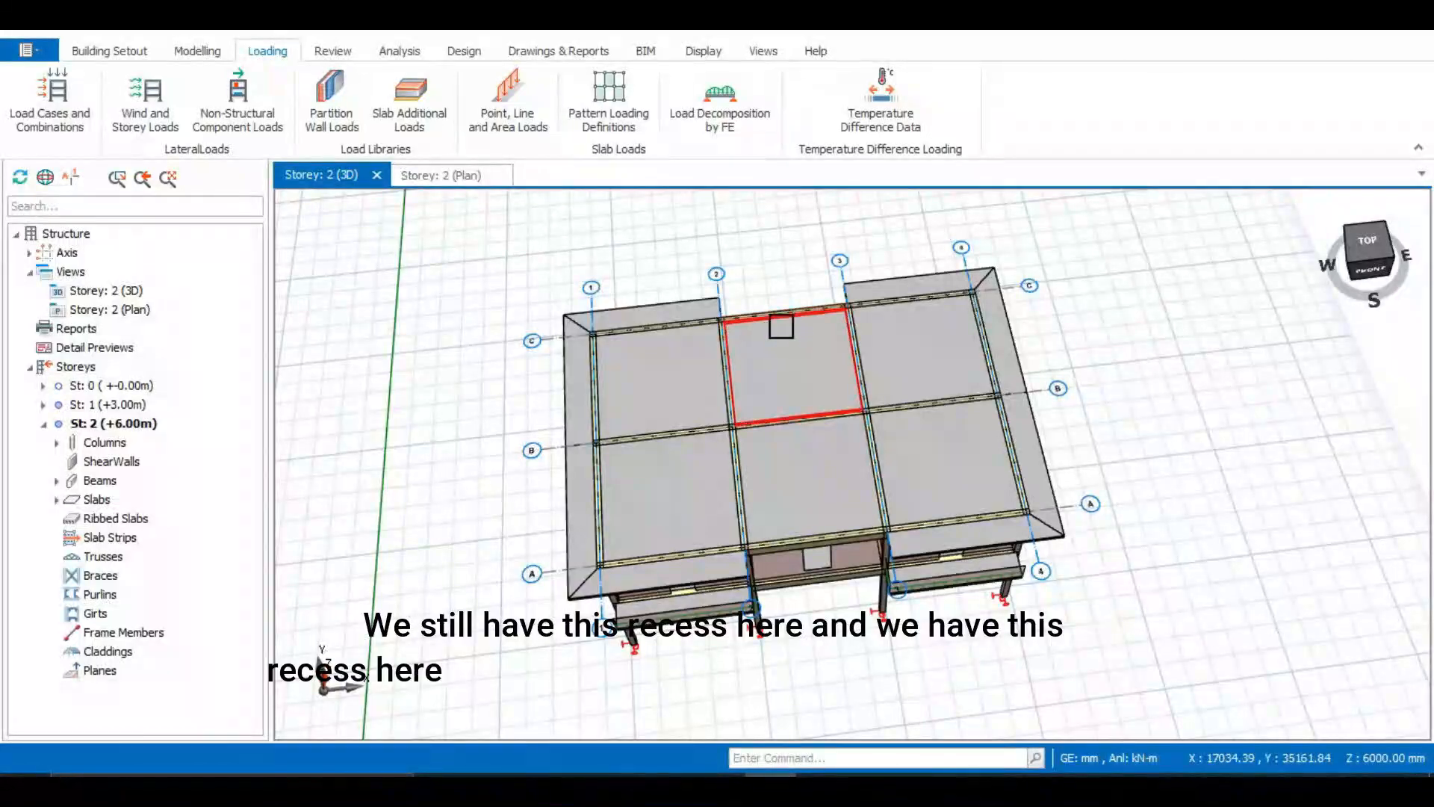
pyautogui.moveTo(676, 381); pyautogui.dragTo(856, 465, button='middle')
pyautogui.scroll(3, 809, 463)
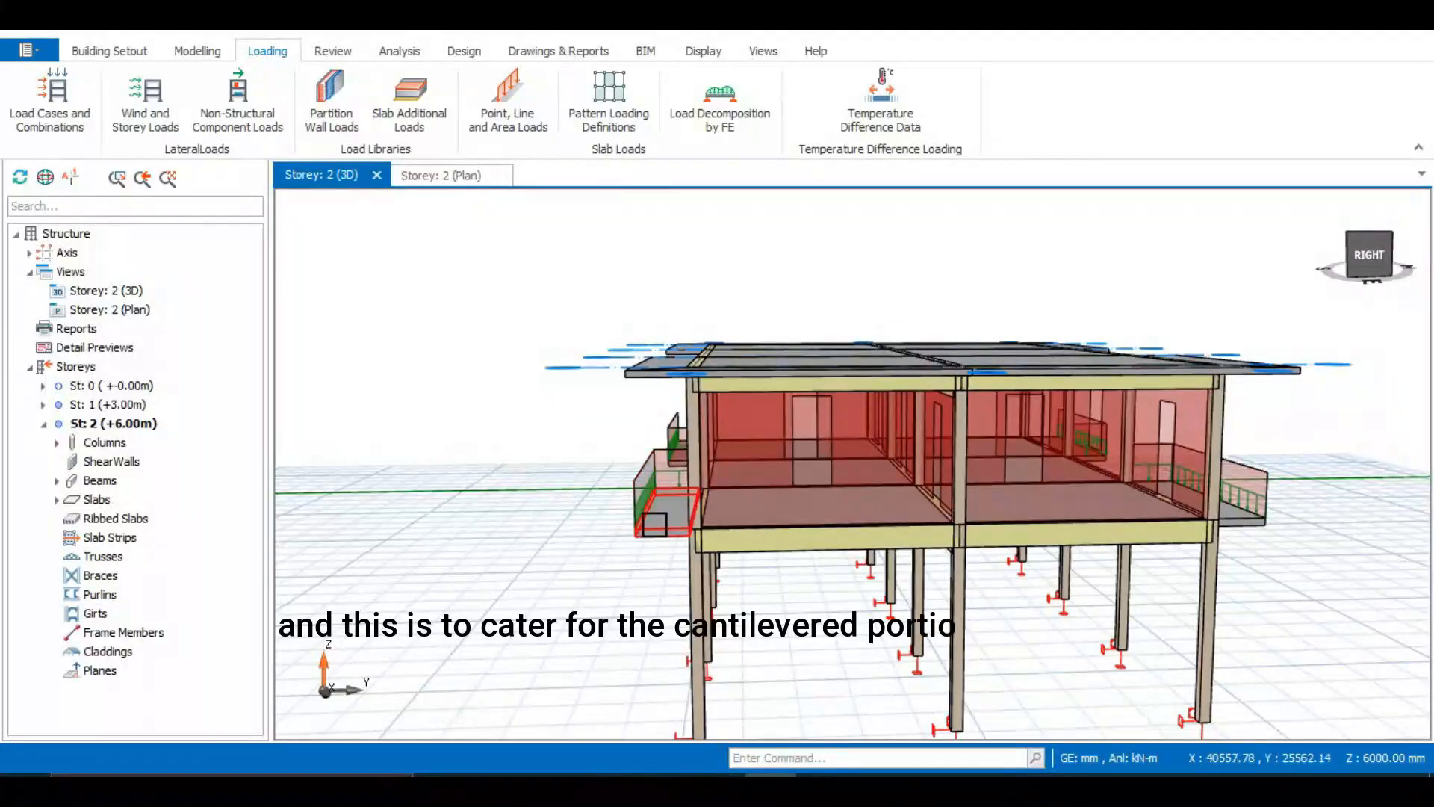
pyautogui.moveTo(668, 491)
pyautogui.mouseDown(button='middle')
pyautogui.moveTo(656, 544)
pyautogui.moveTo(663, 517)
pyautogui.moveTo(637, 561)
pyautogui.moveTo(597, 566)
pyautogui.mouseUp(button='middle')
pyautogui.scroll(-3, 665, 522)
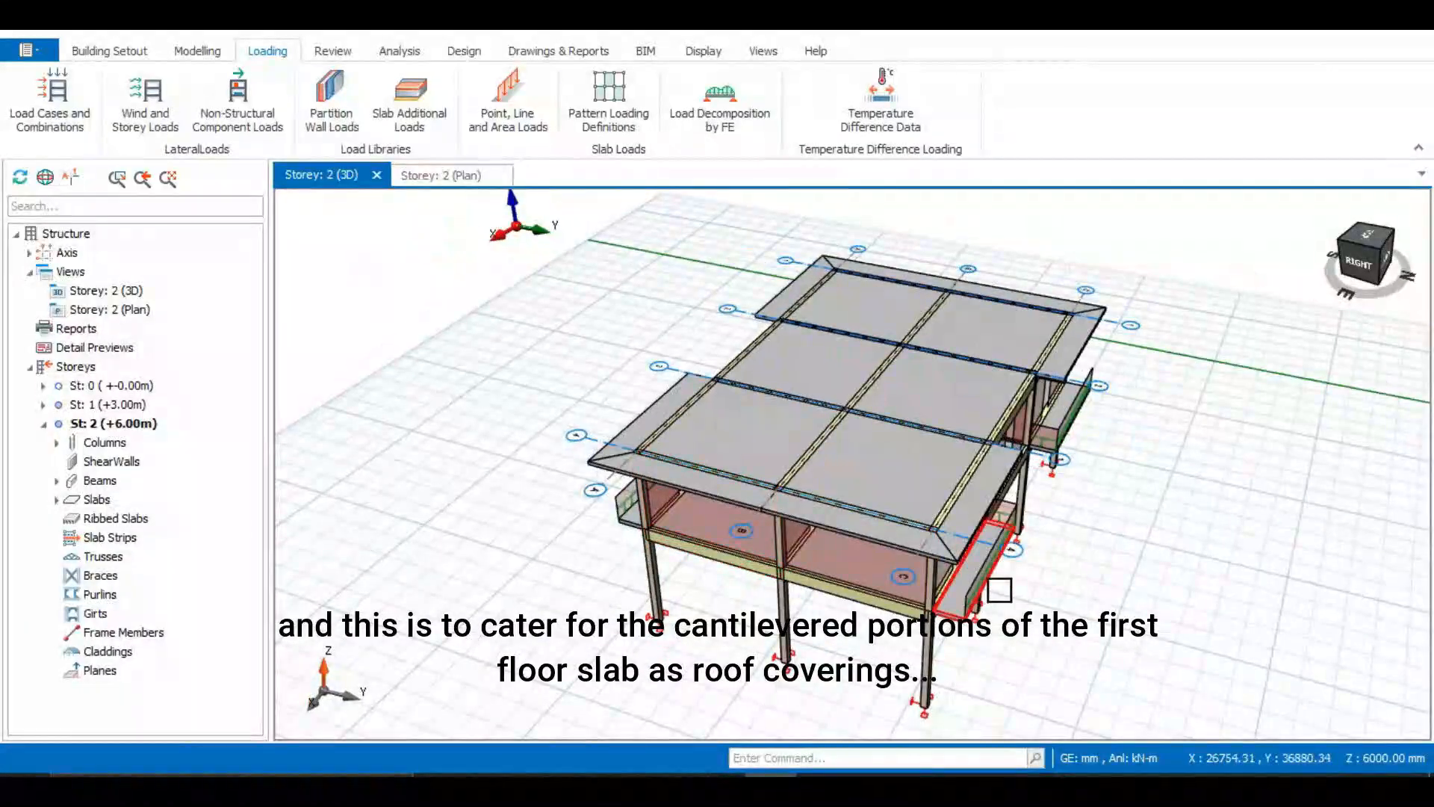
pyautogui.moveTo(999, 590); pyautogui.dragTo(807, 590, button='middle')
pyautogui.moveTo(1150, 568); pyautogui.dragTo(901, 551, button='middle')
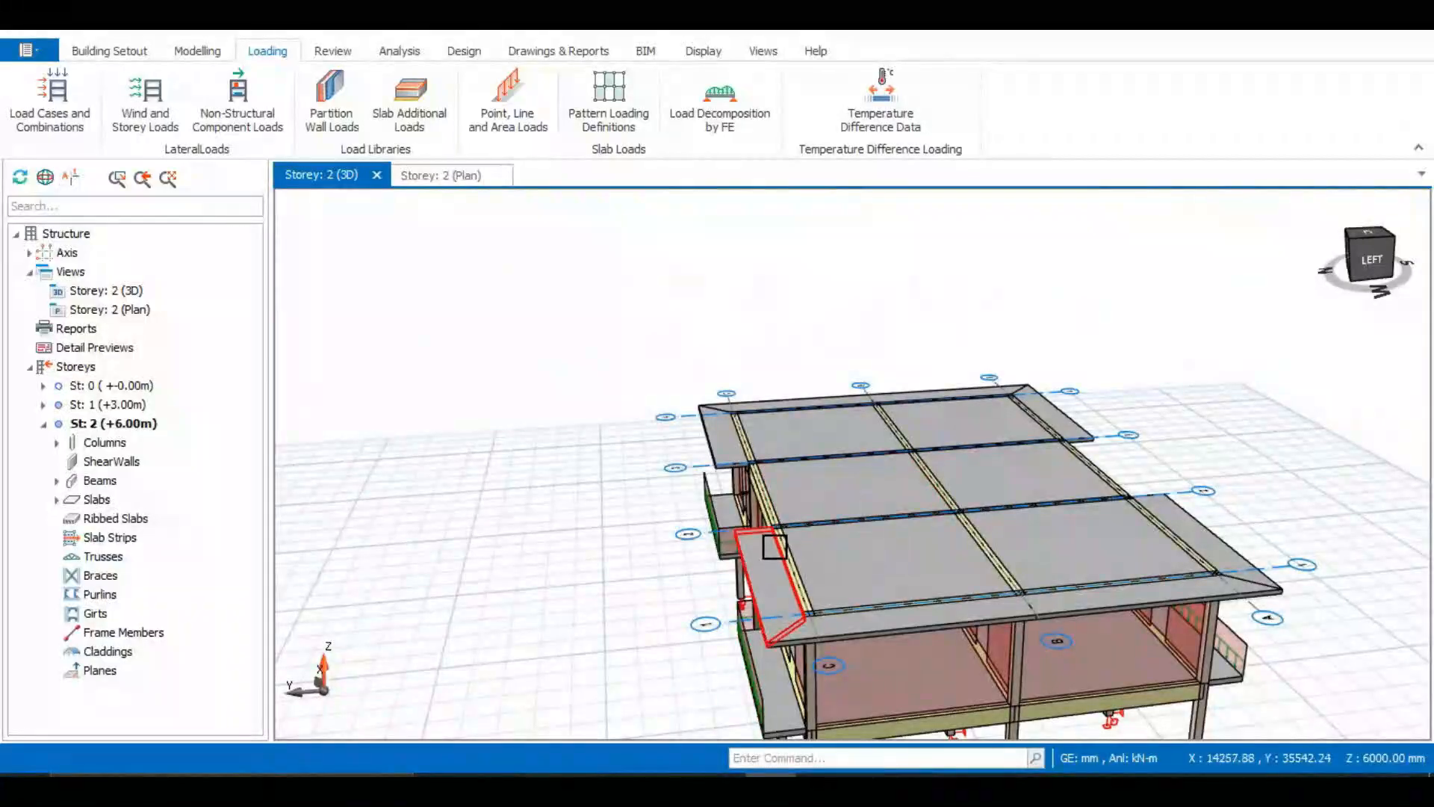
pyautogui.scroll(-2, 769, 539)
pyautogui.click(423, 186)
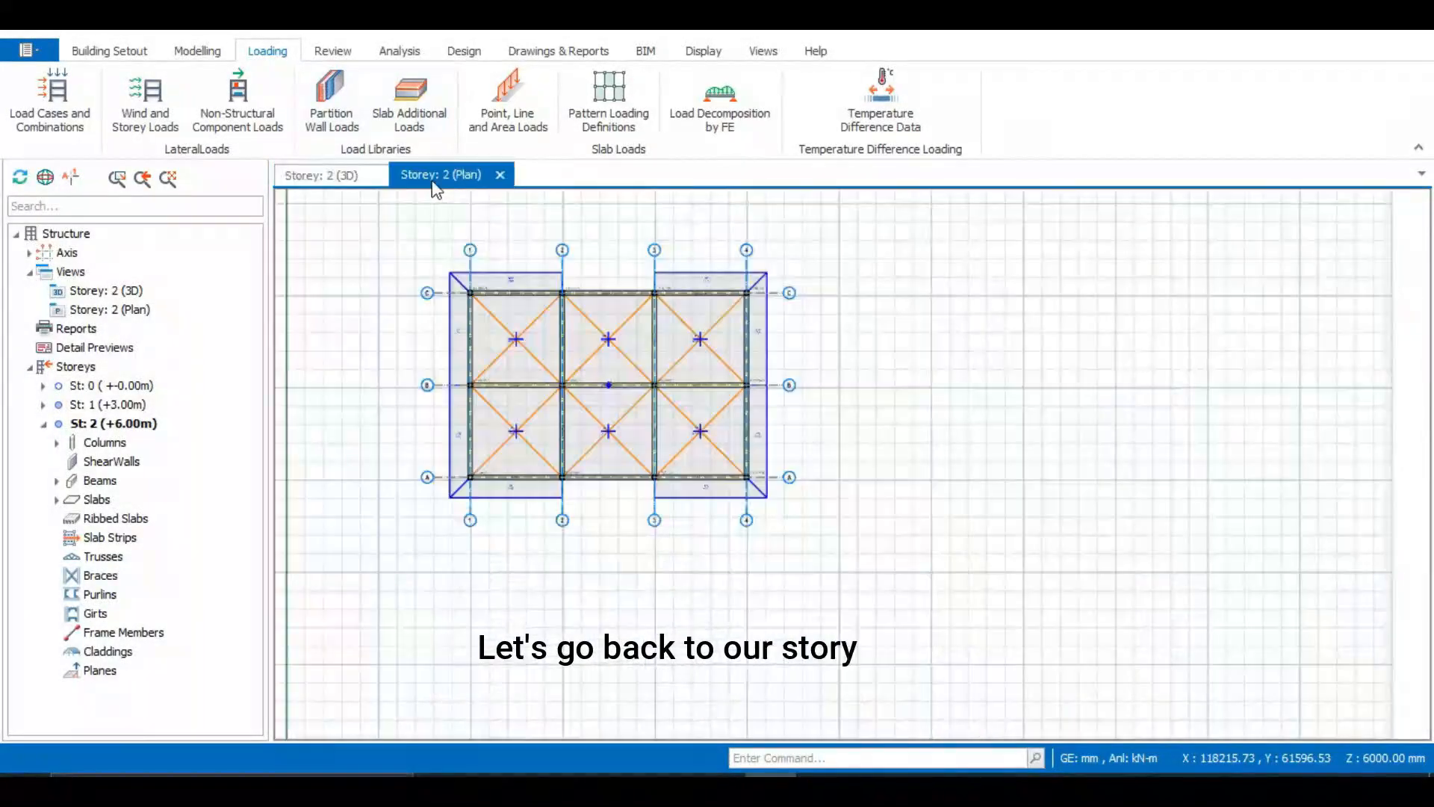
pyautogui.scroll(3, 507, 261)
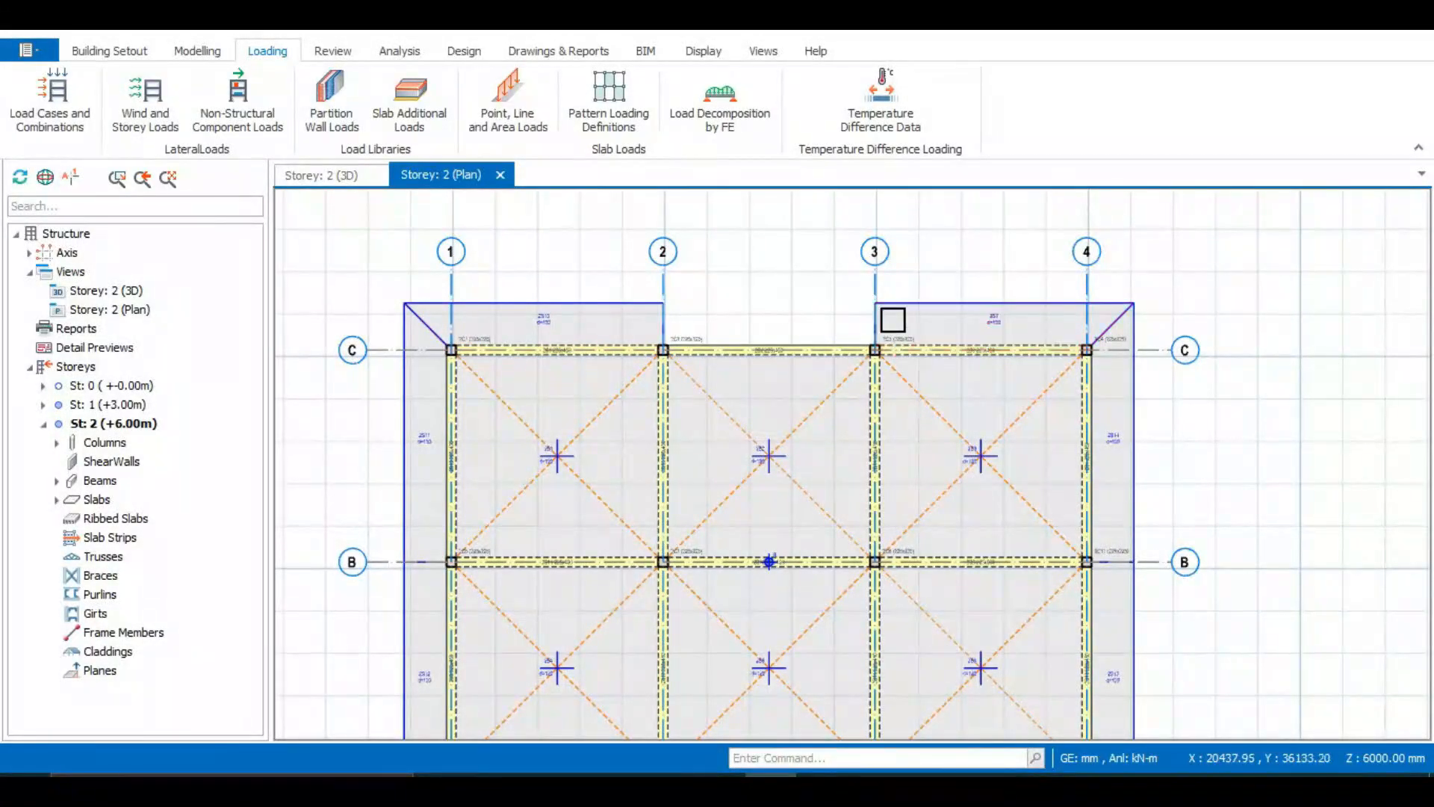
pyautogui.scroll(-3, 812, 325)
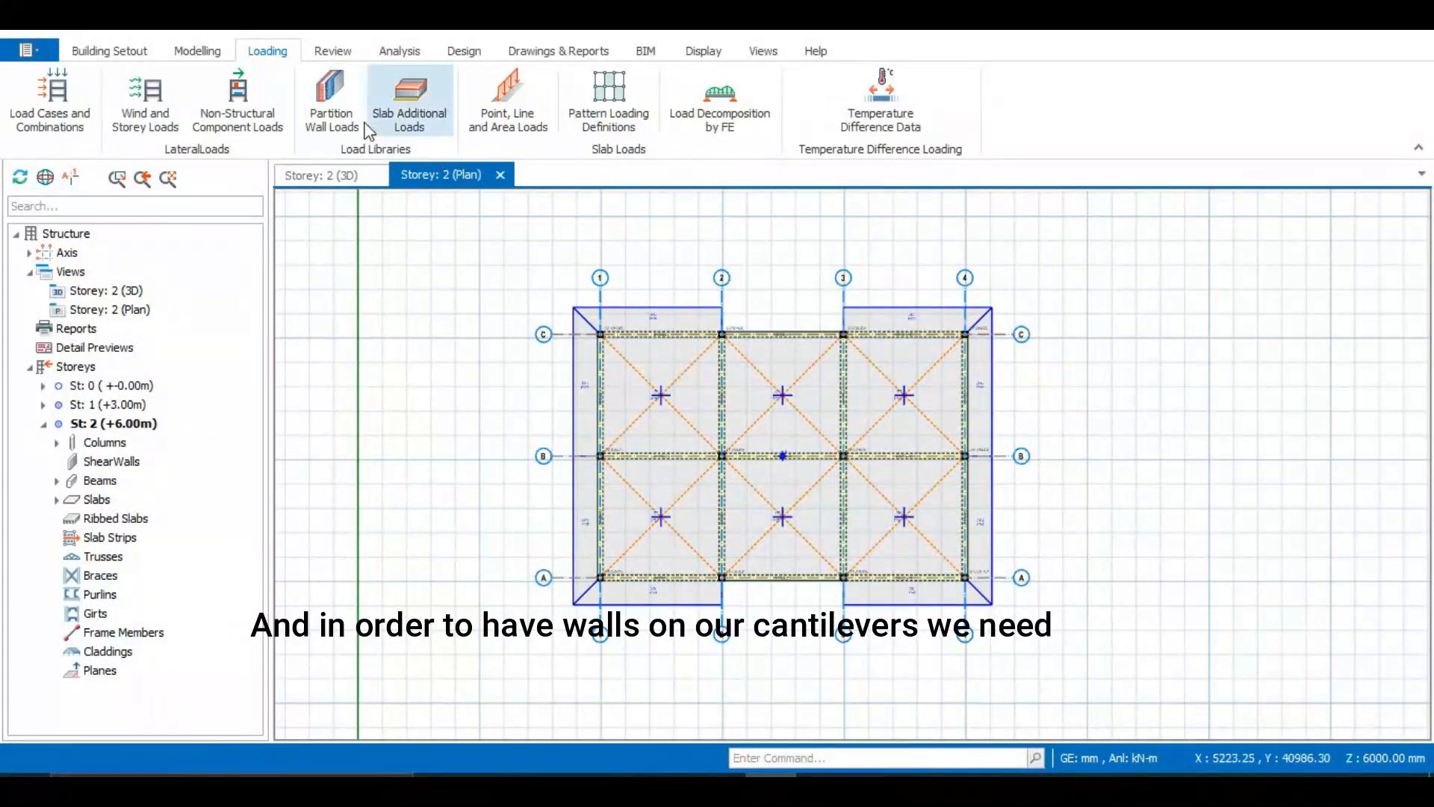
# Open the beam wall loads library and add a new wall load named roof wall
pyautogui.click(332, 112)
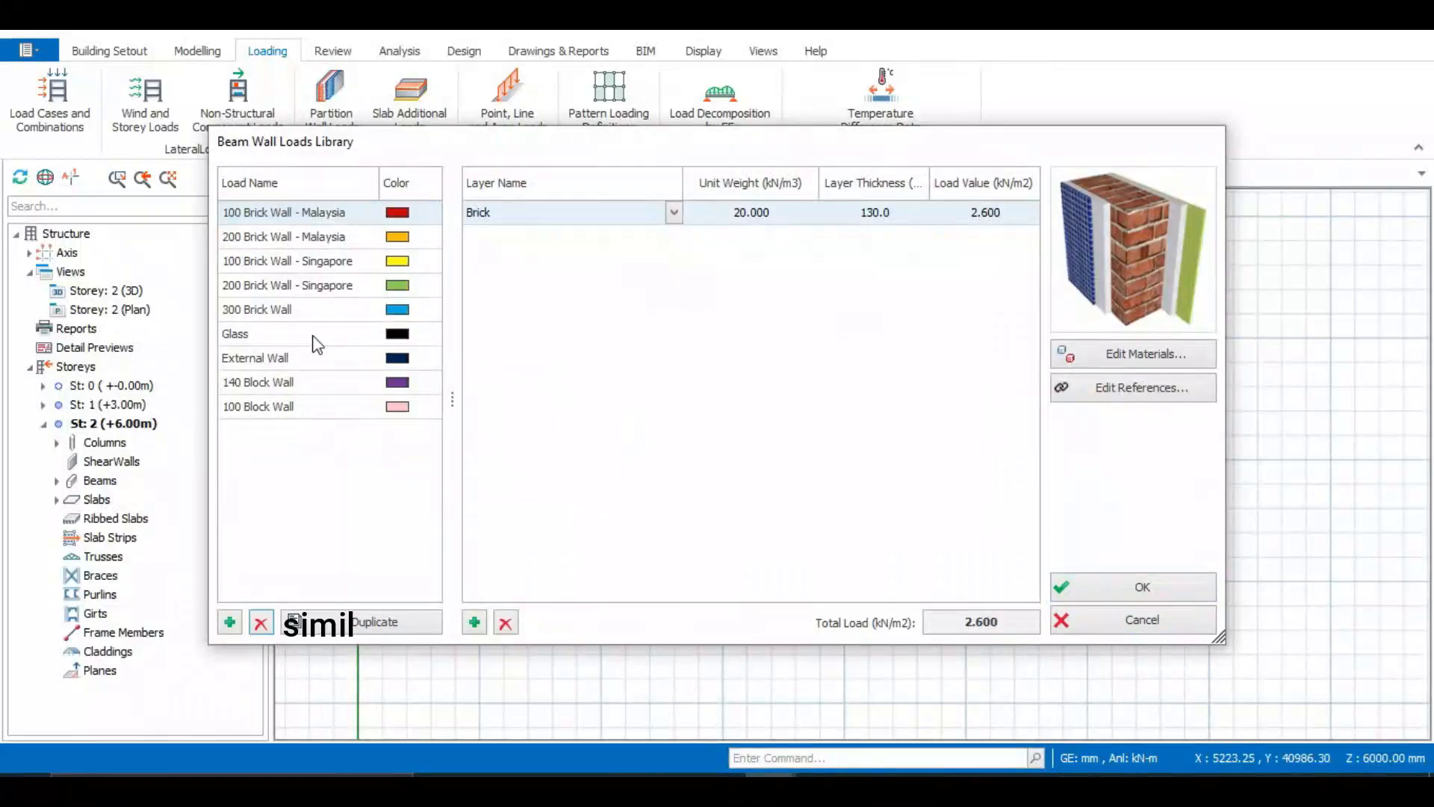
pyautogui.click(229, 622)
pyautogui.click(285, 214)
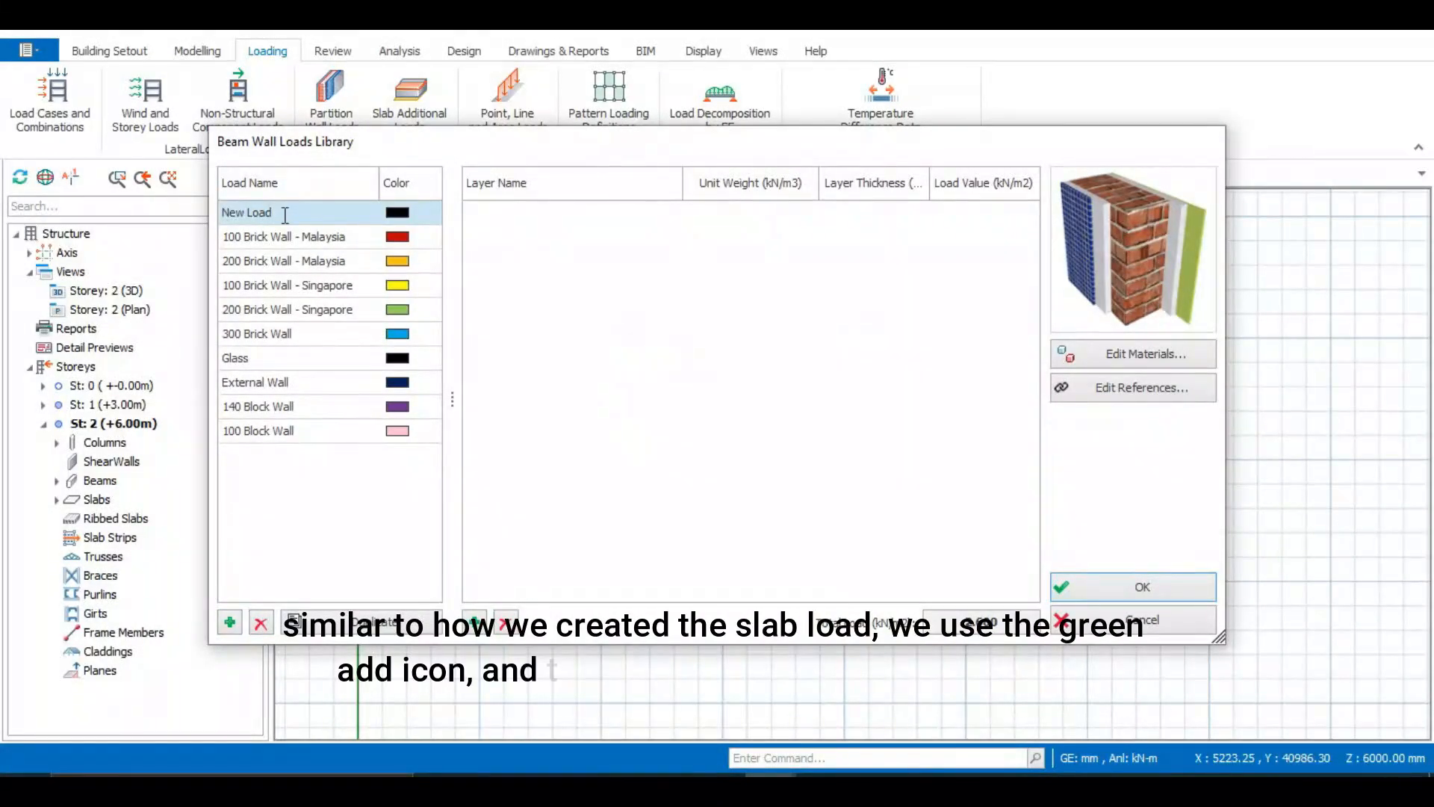
pyautogui.press('BackSpace')
pyautogui.press('BackSpace')
pyautogui.press('BackSpace')
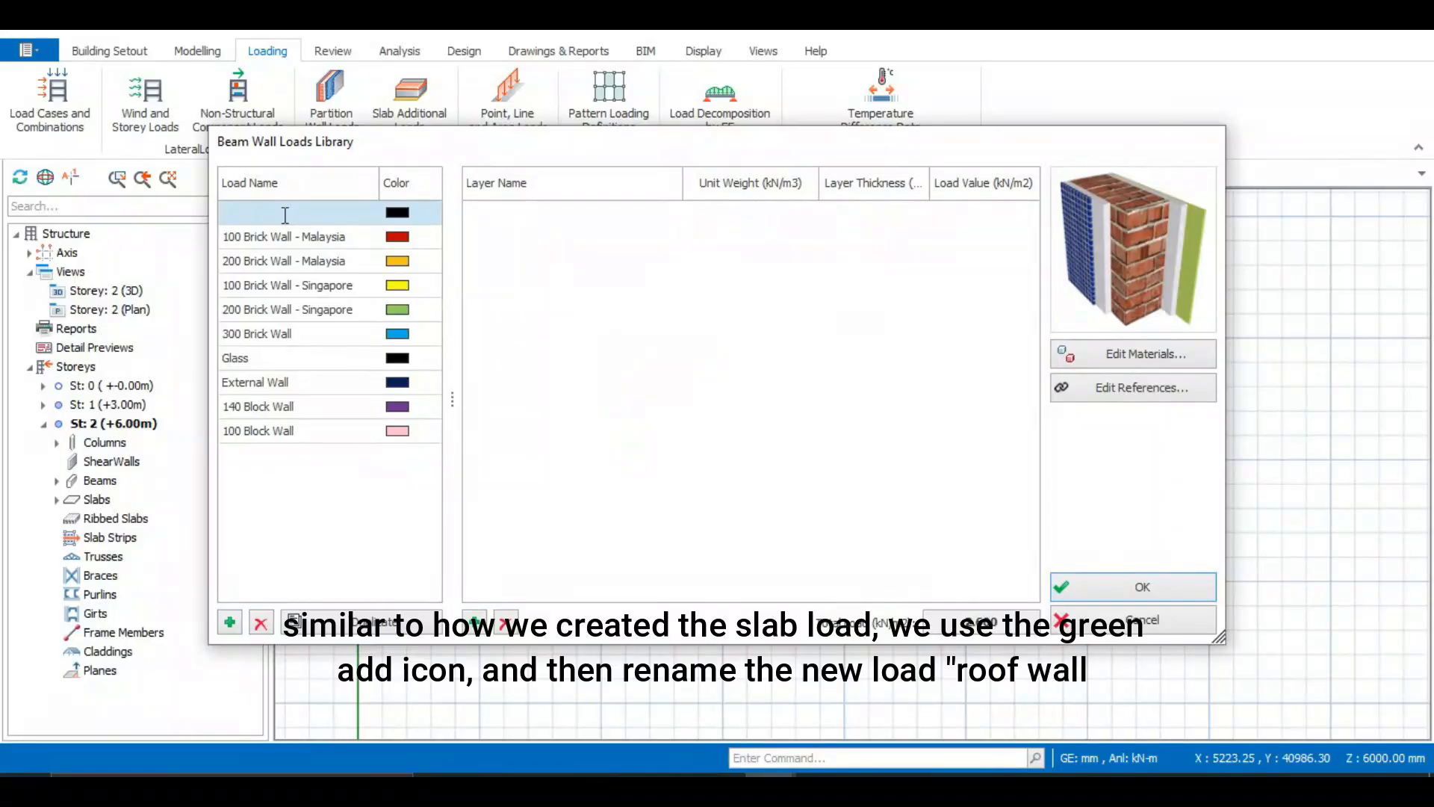
pyautogui.write('roof wall')
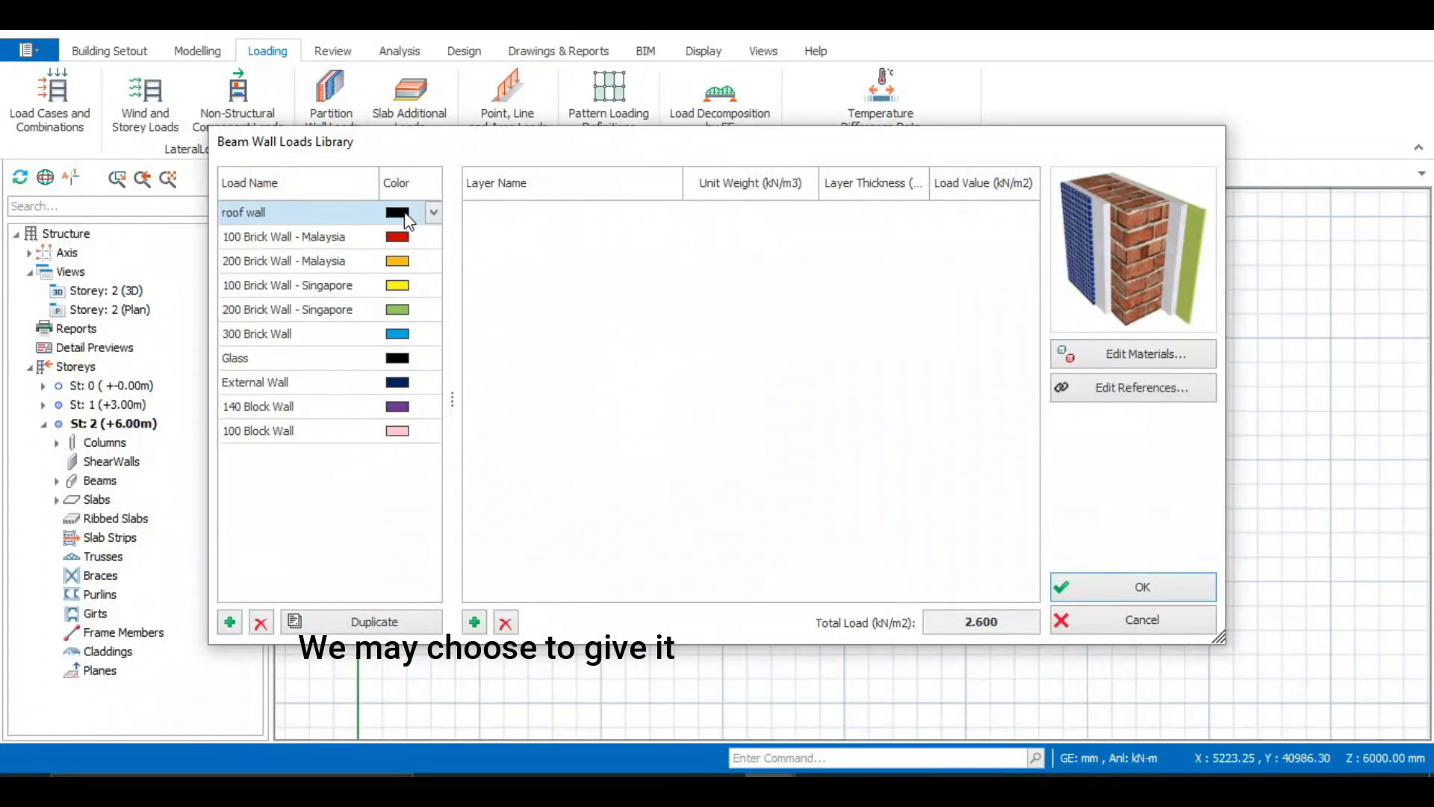
# Set the roof wall load's colour to Gray and add a new material layer row
pyautogui.click(435, 214)
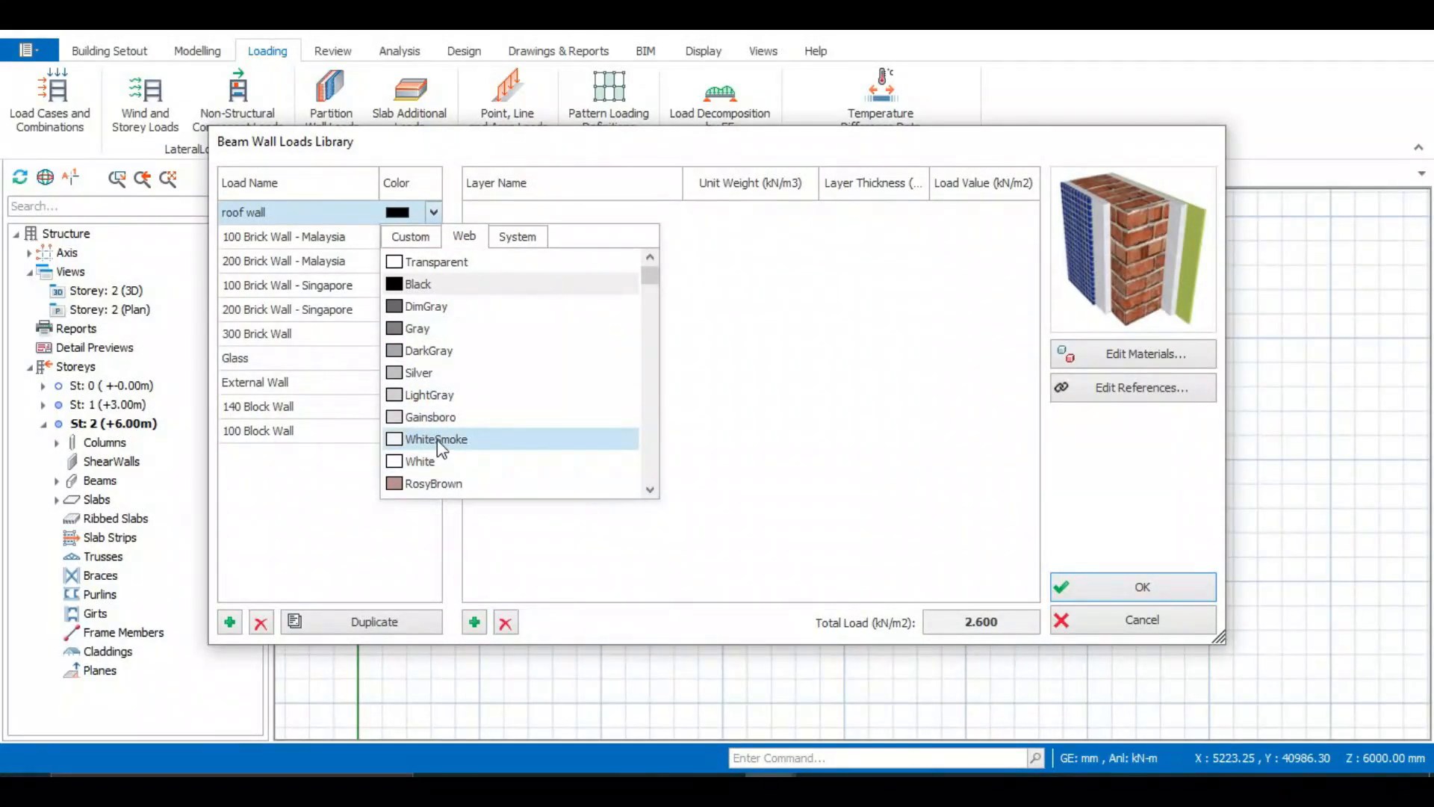
pyautogui.click(438, 330)
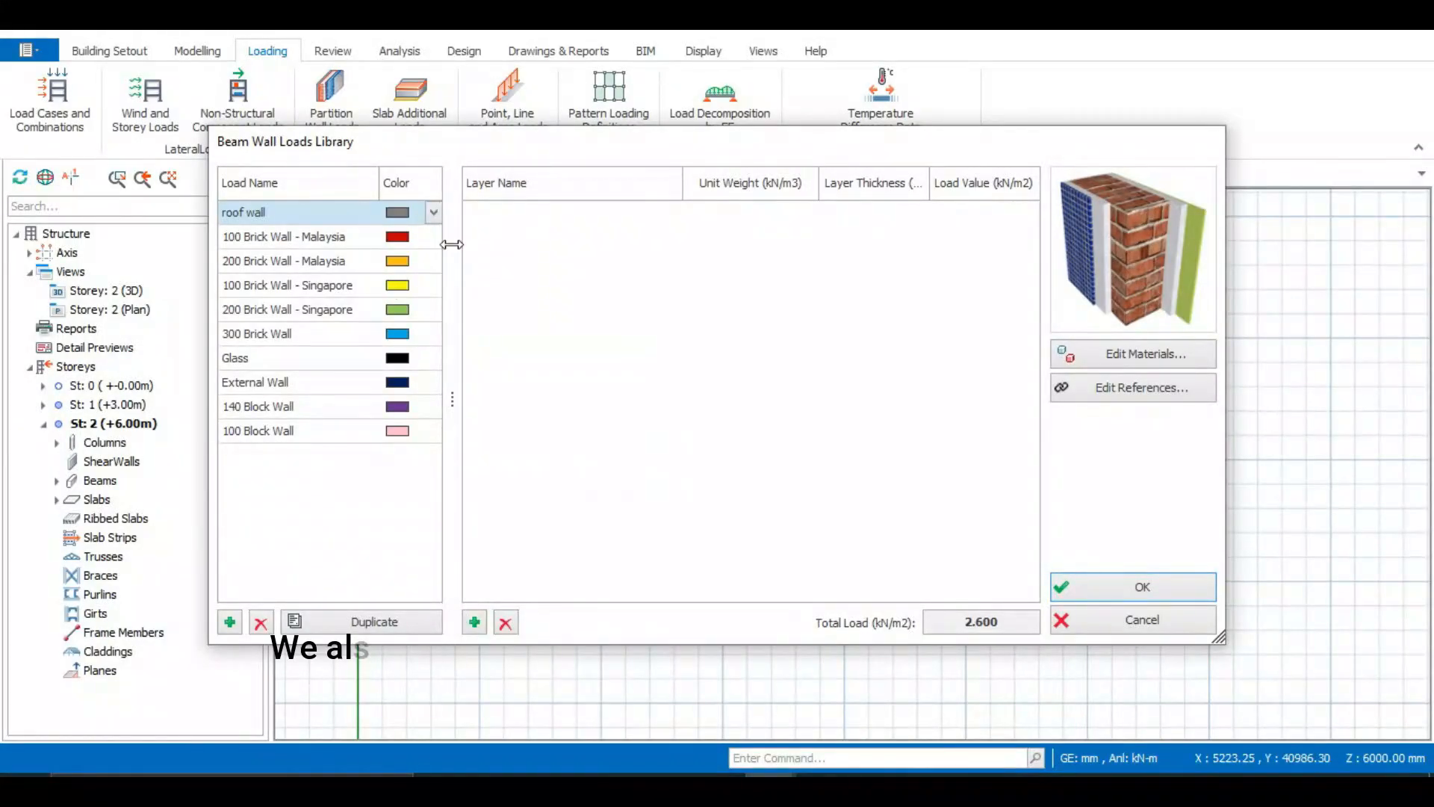
pyautogui.click(474, 621)
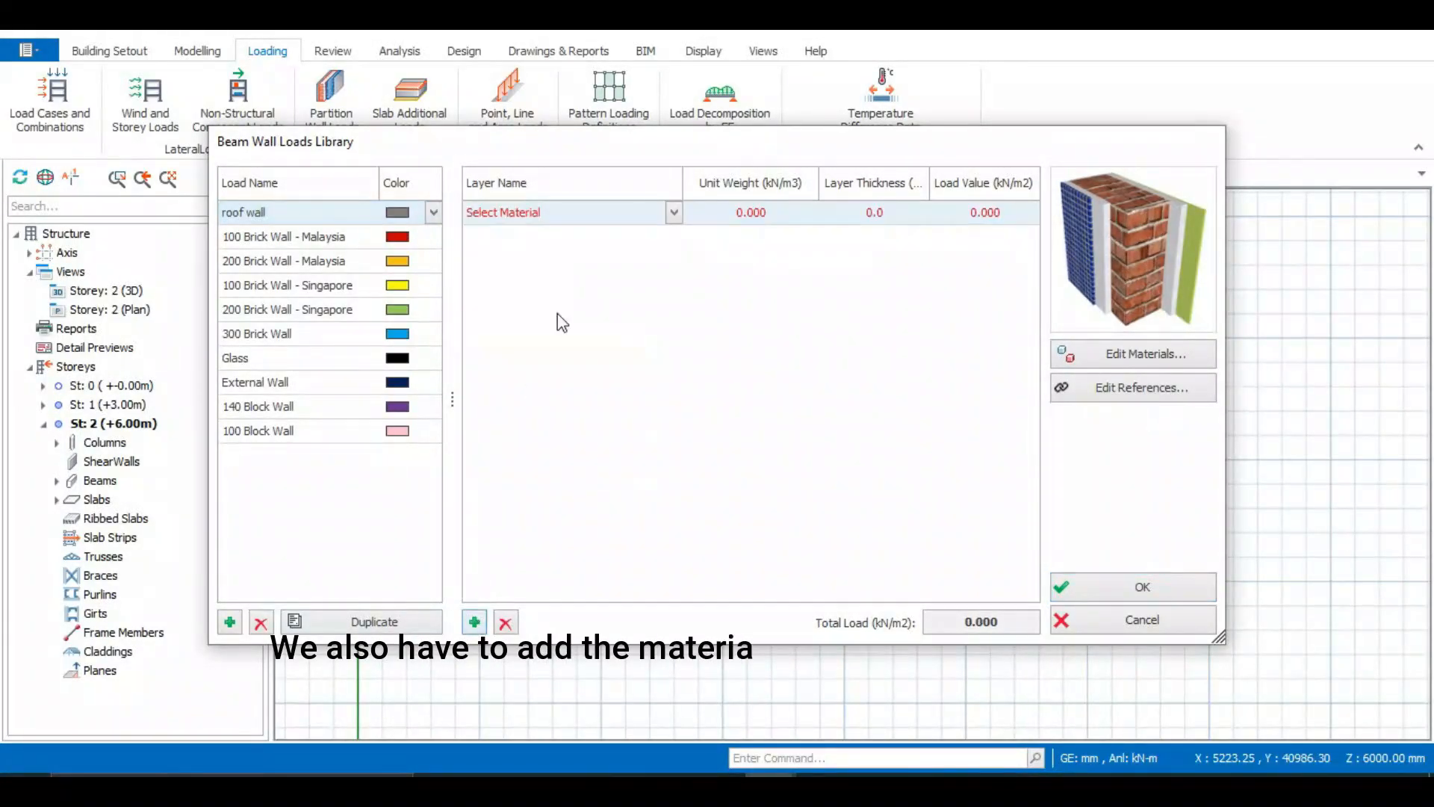
# Set the roof wall layer material to Medium Blocks with a 150 mm thickness and close the wall loads library
pyautogui.click(674, 214)
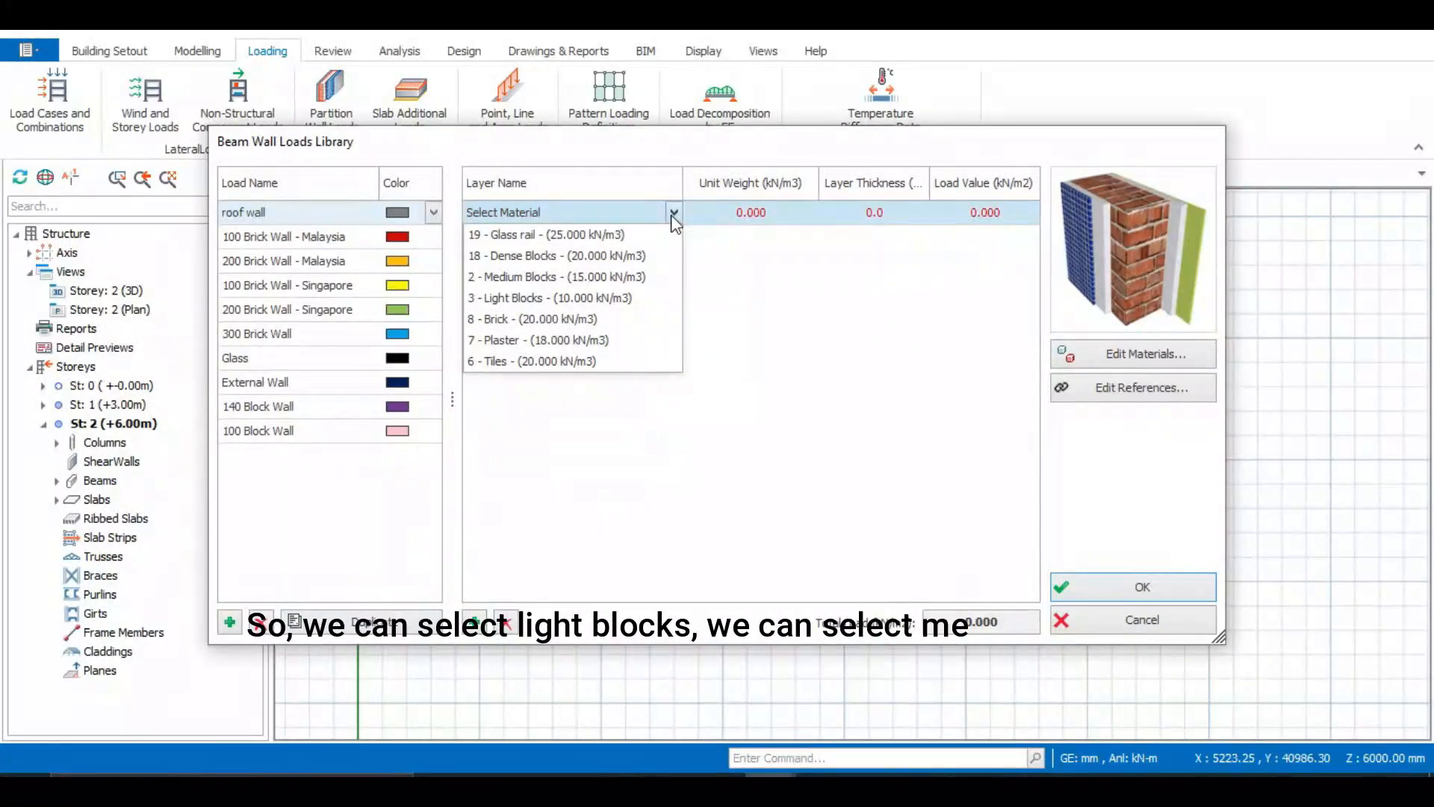
pyautogui.click(674, 213)
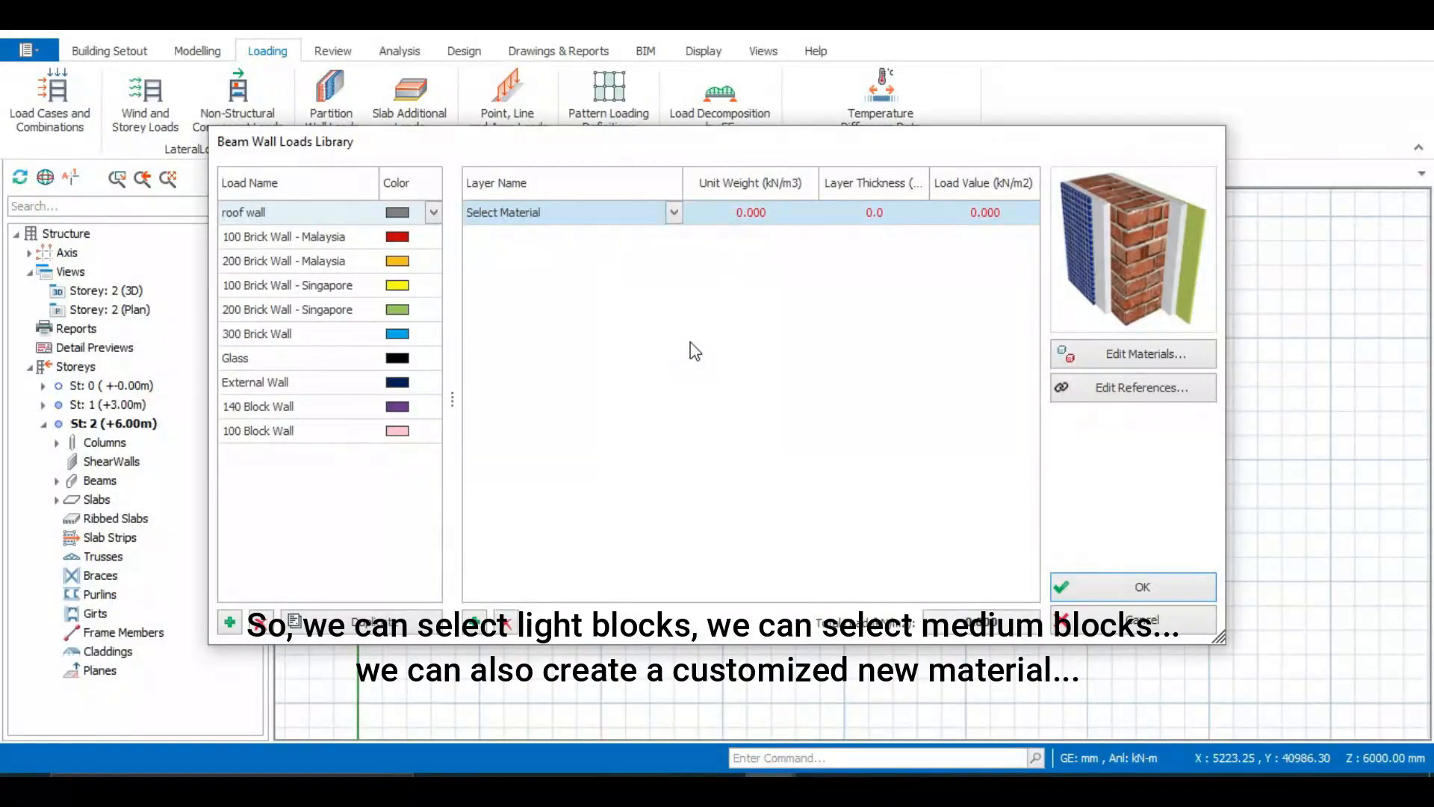
pyautogui.click(674, 214)
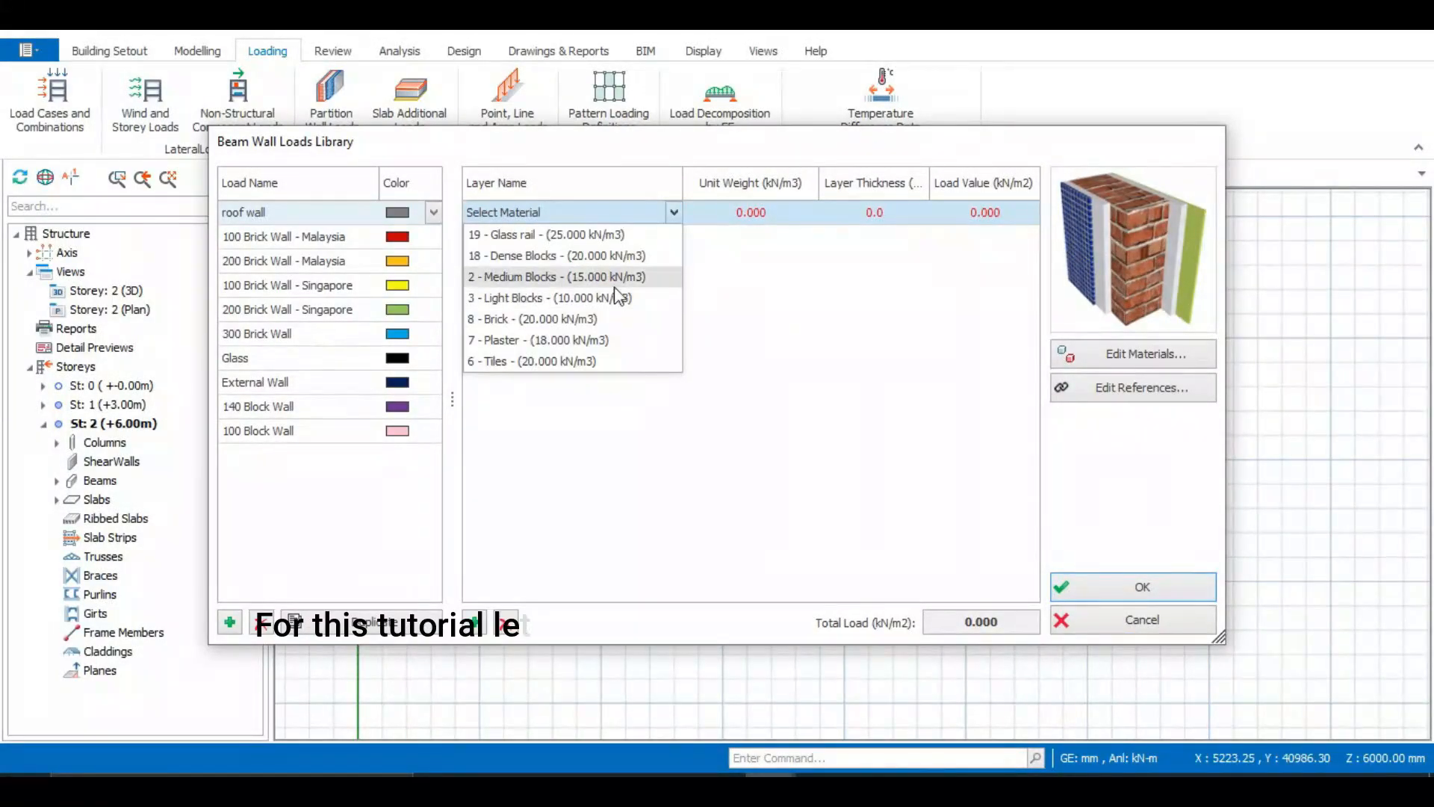
pyautogui.click(616, 284)
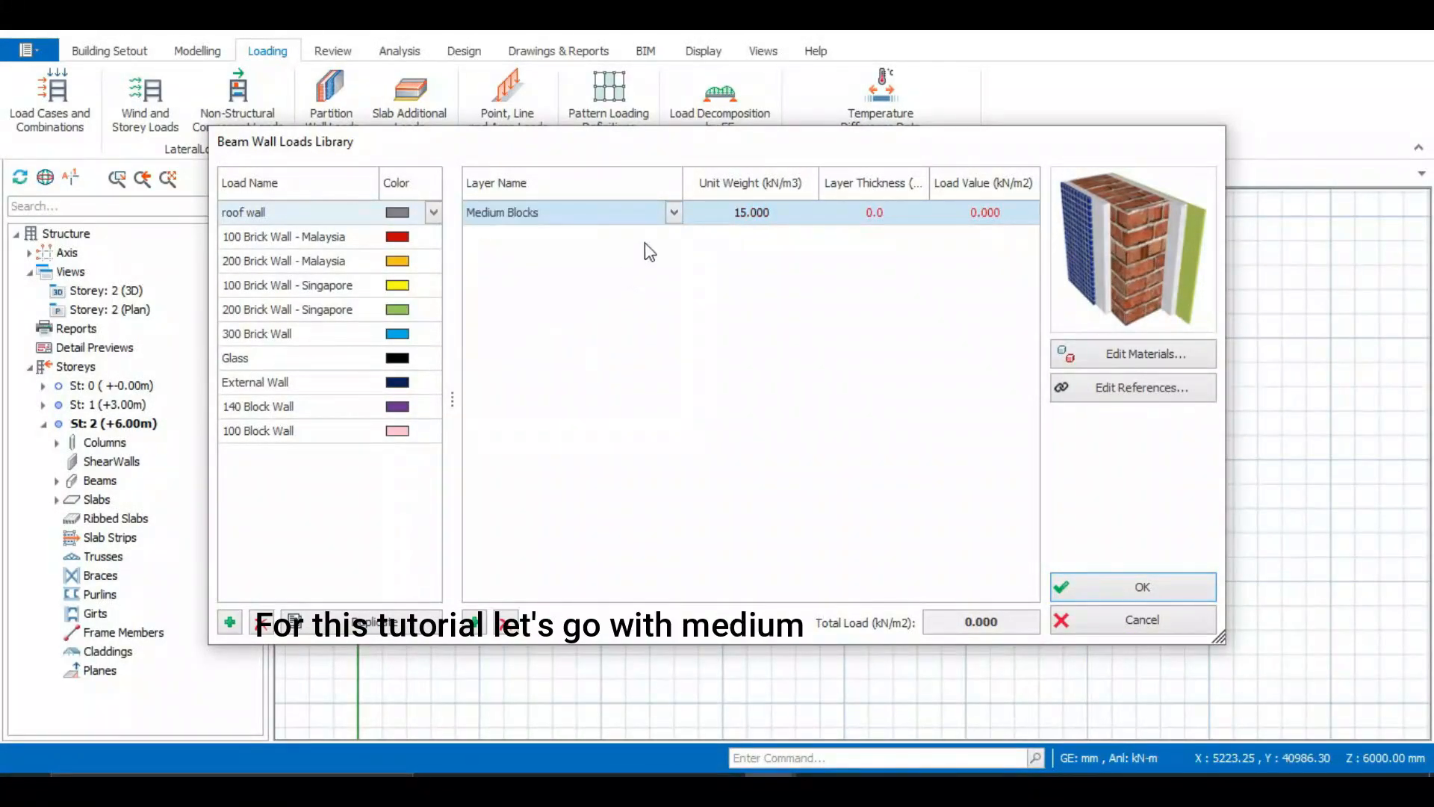
pyautogui.click(879, 213)
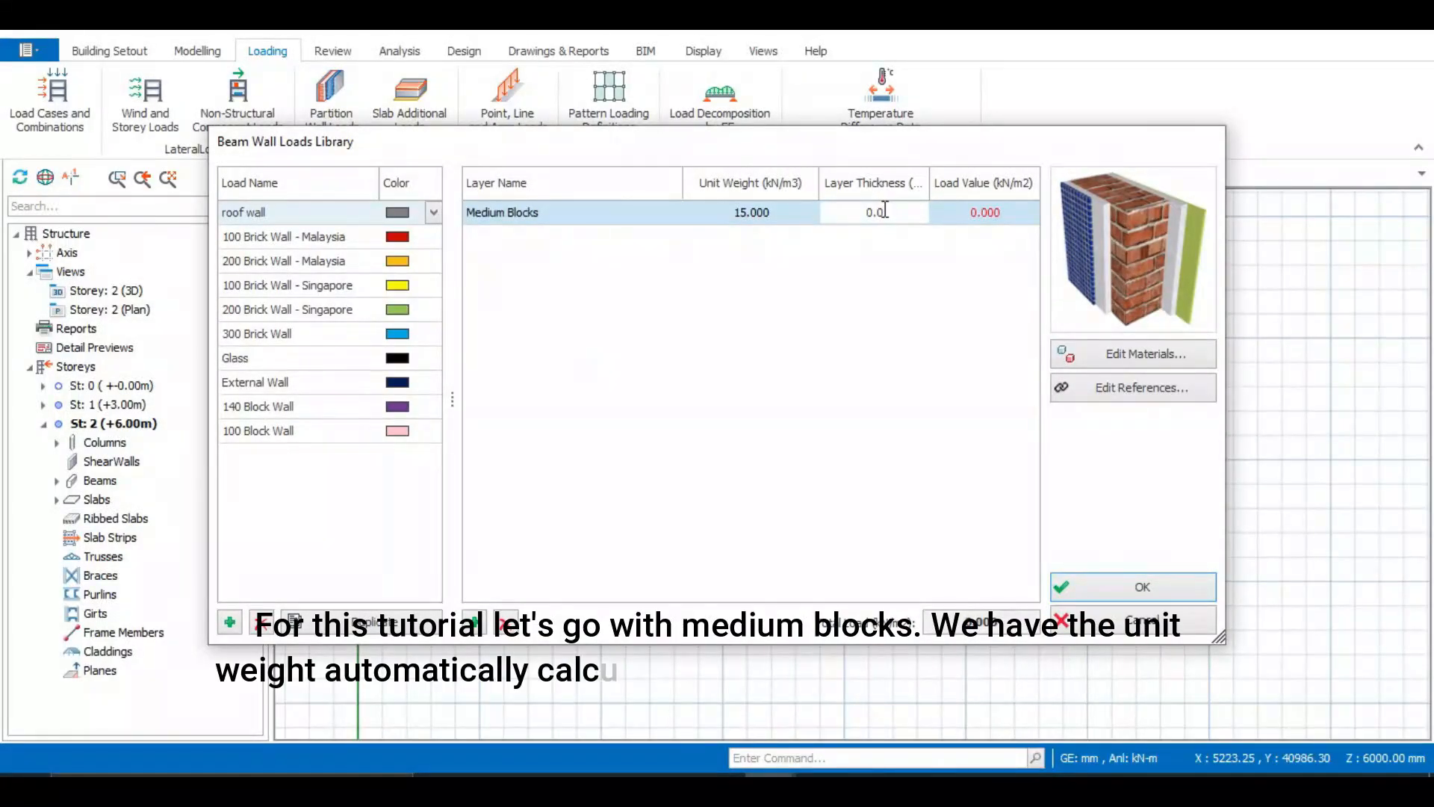
pyautogui.write('1')
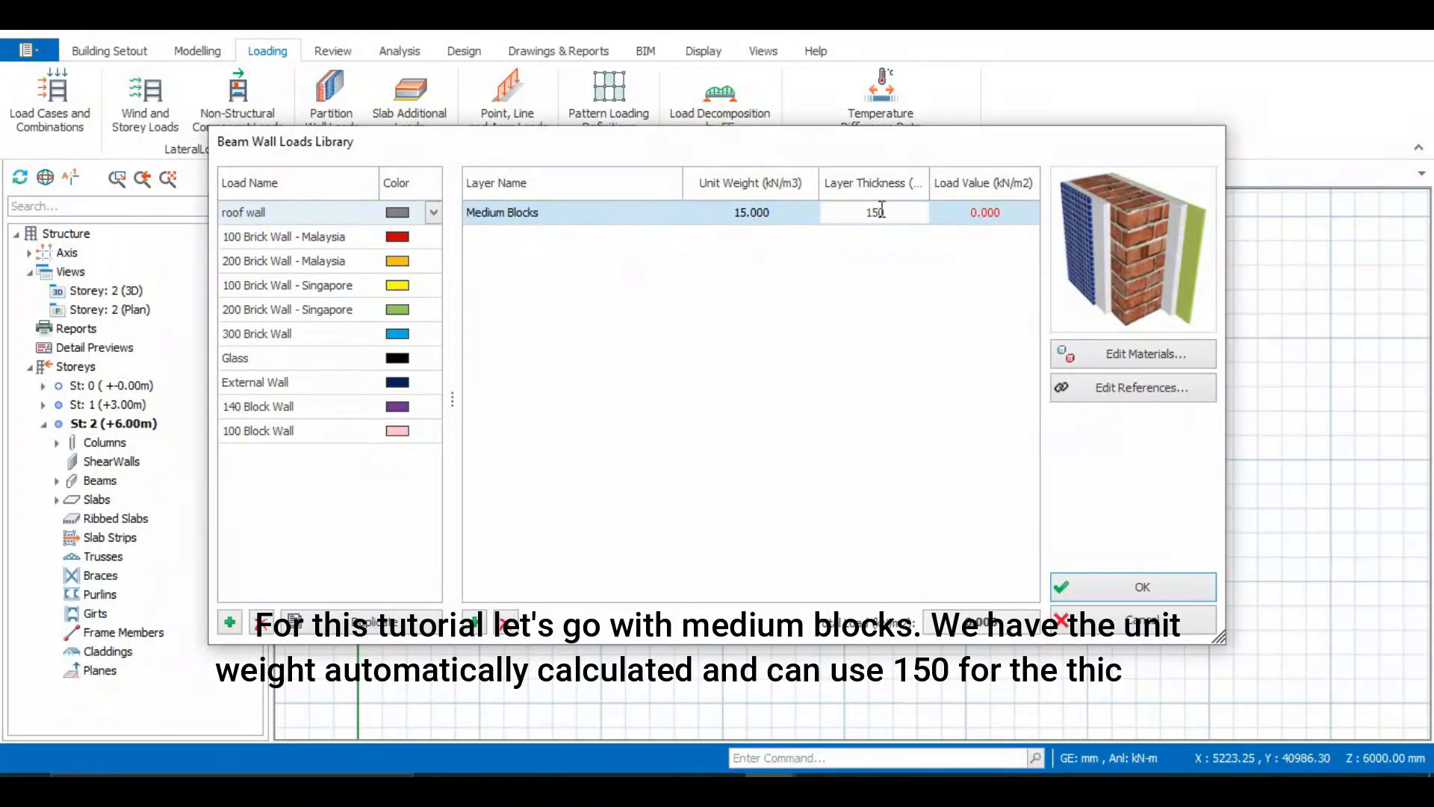
pyautogui.write('50')
pyautogui.click(839, 325)
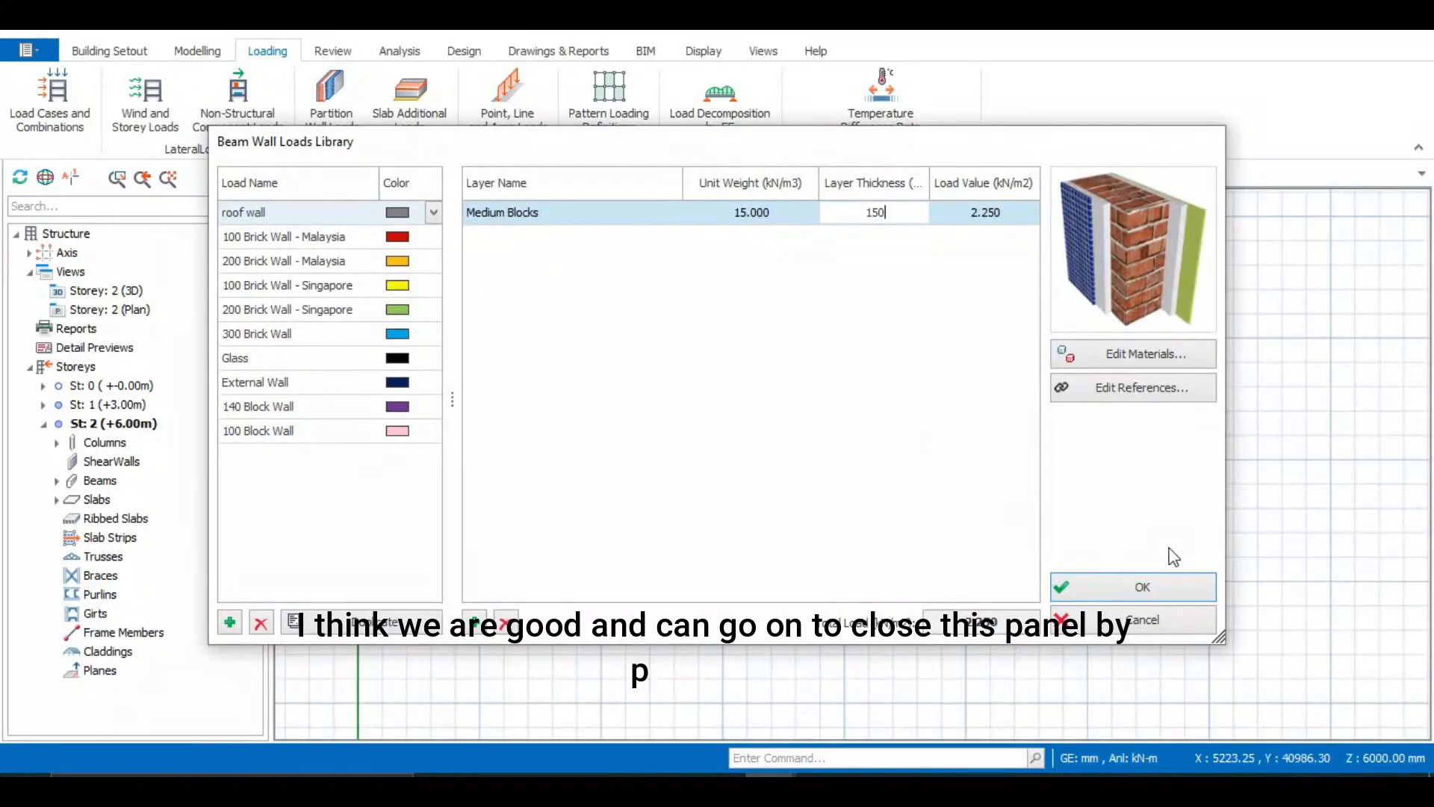
pyautogui.click(1150, 586)
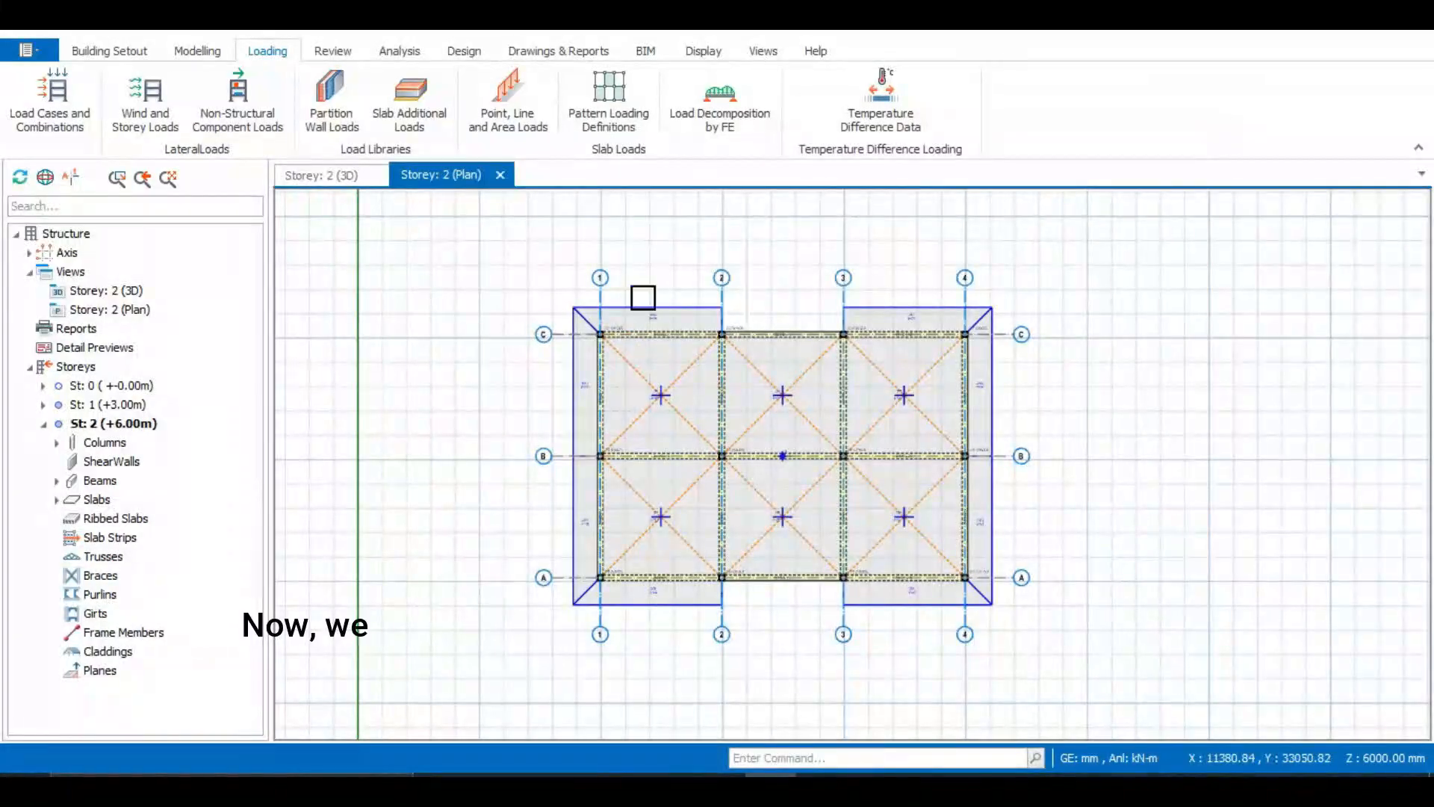
# Start the point, line and area slab load tool in line load mode
pyautogui.scroll(2, 685, 323)
pyautogui.scroll(-1, 625, 324)
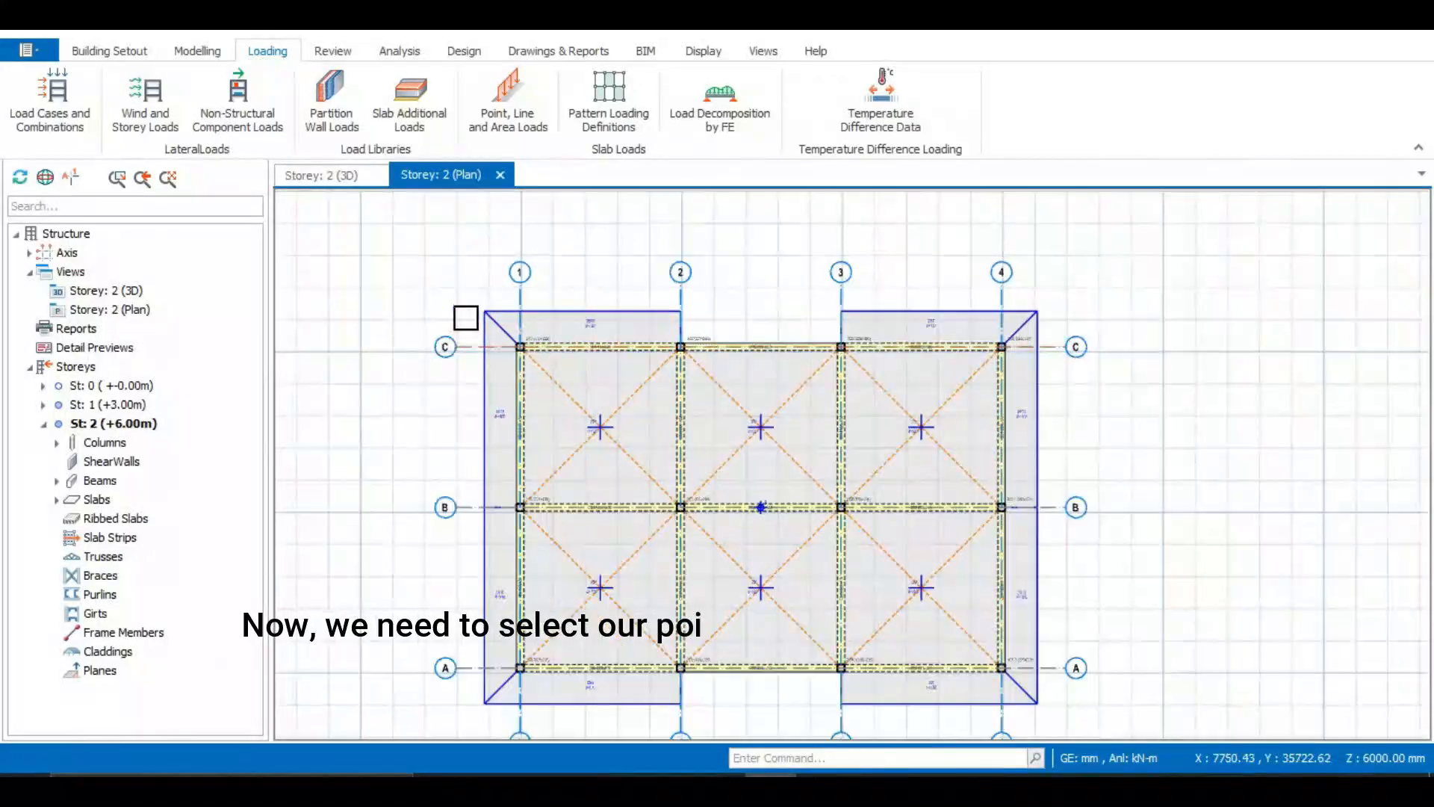
pyautogui.click(508, 101)
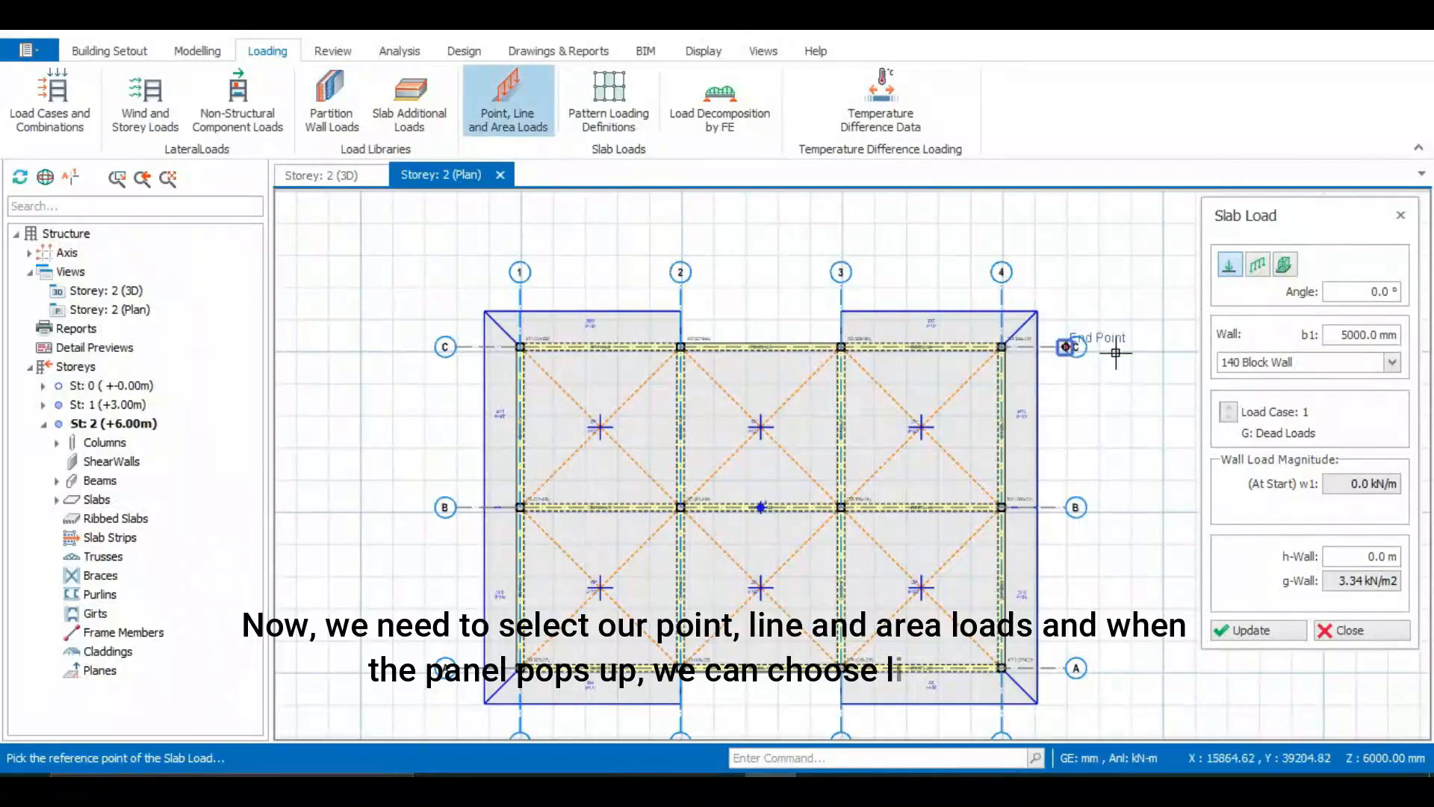
pyautogui.click(1259, 265)
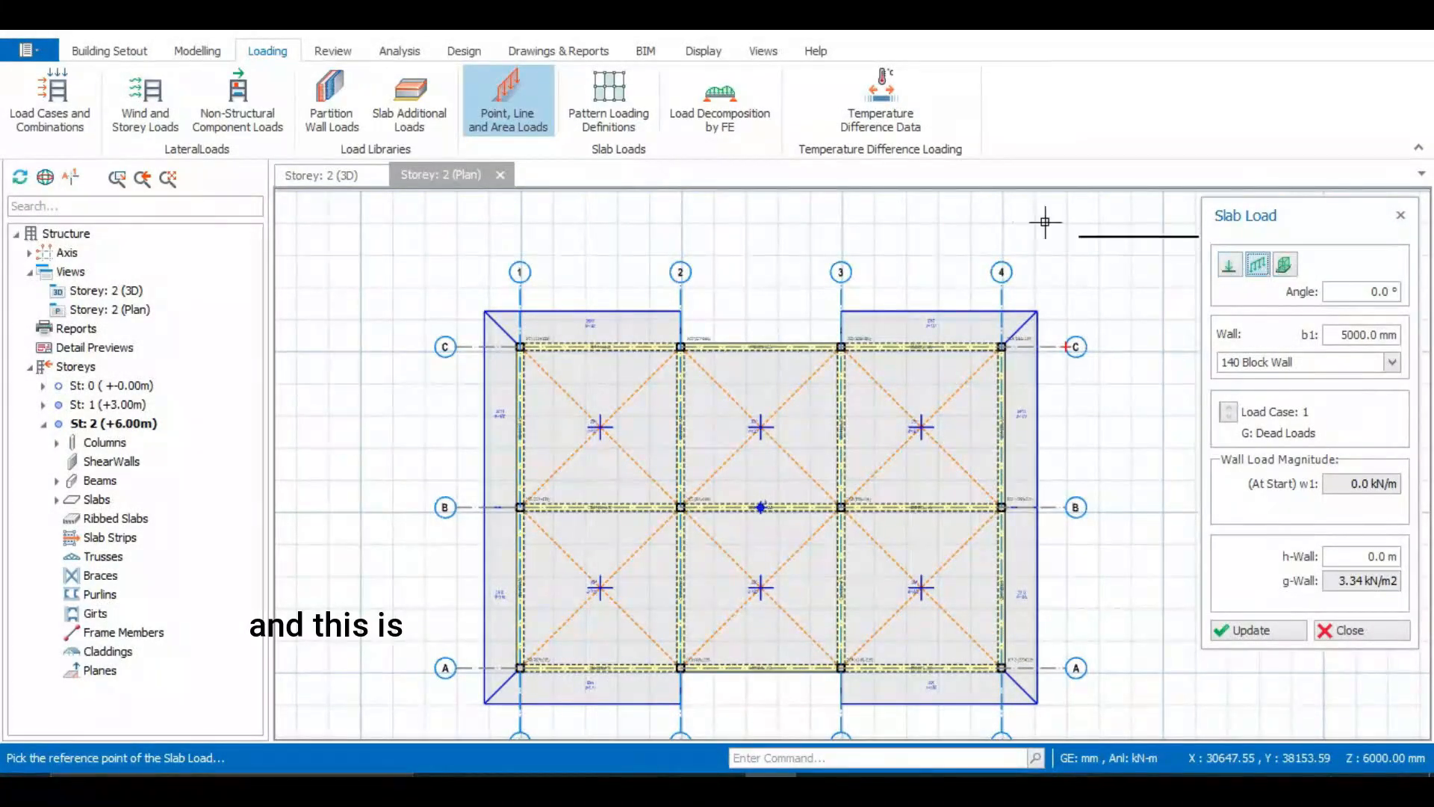
pyautogui.scroll(-2, 964, 262)
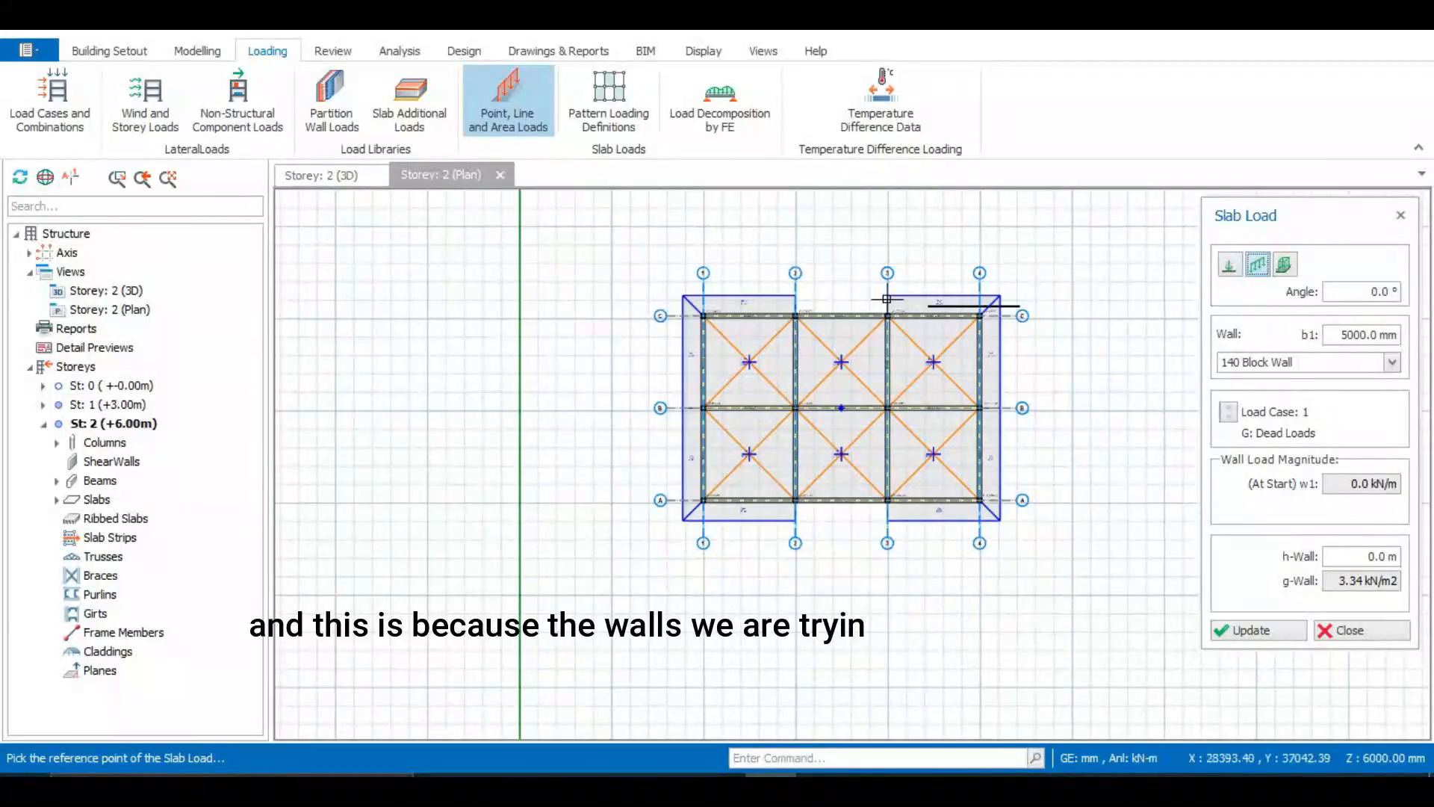
pyautogui.scroll(1, 781, 291)
pyautogui.scroll(2, 591, 271)
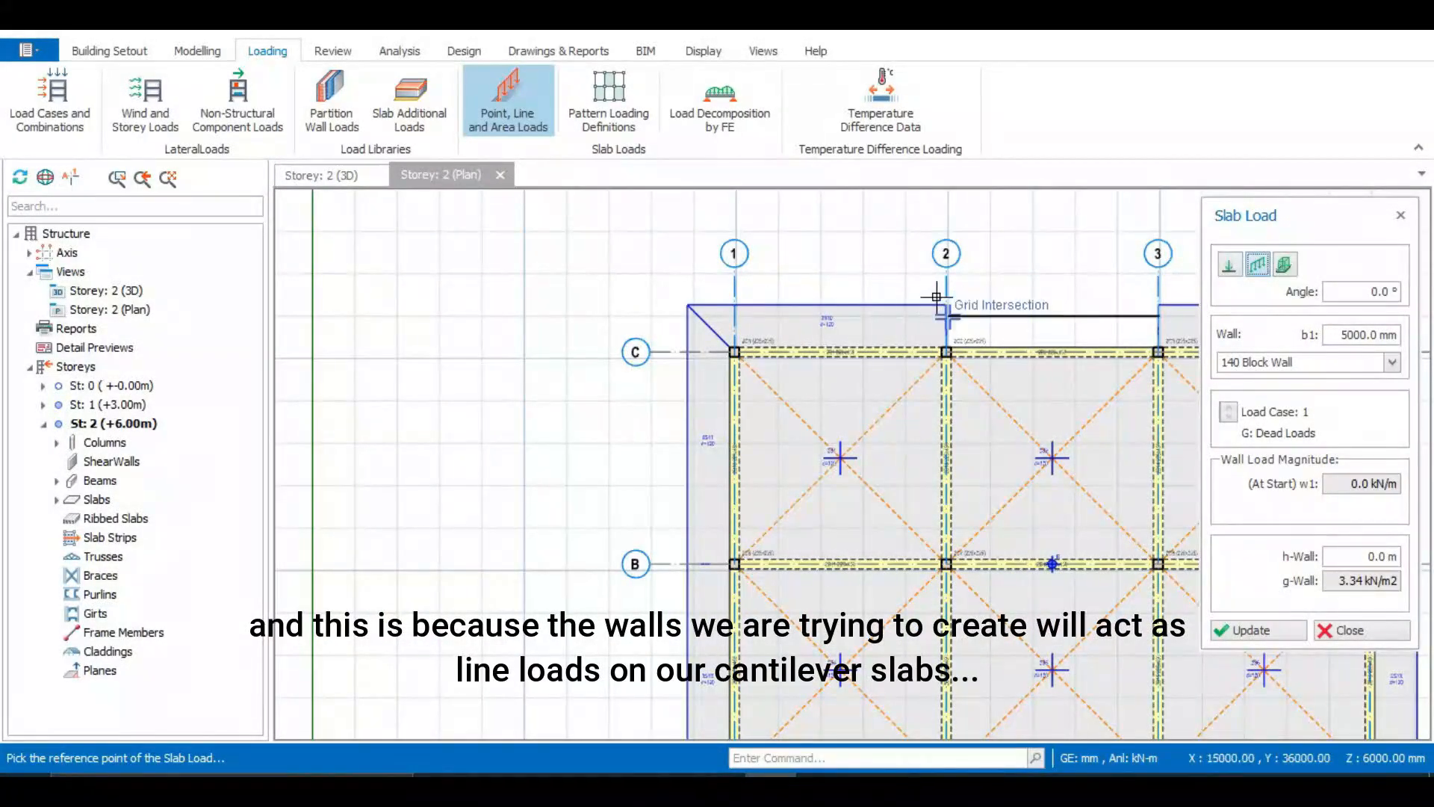
pyautogui.scroll(-1, 647, 268)
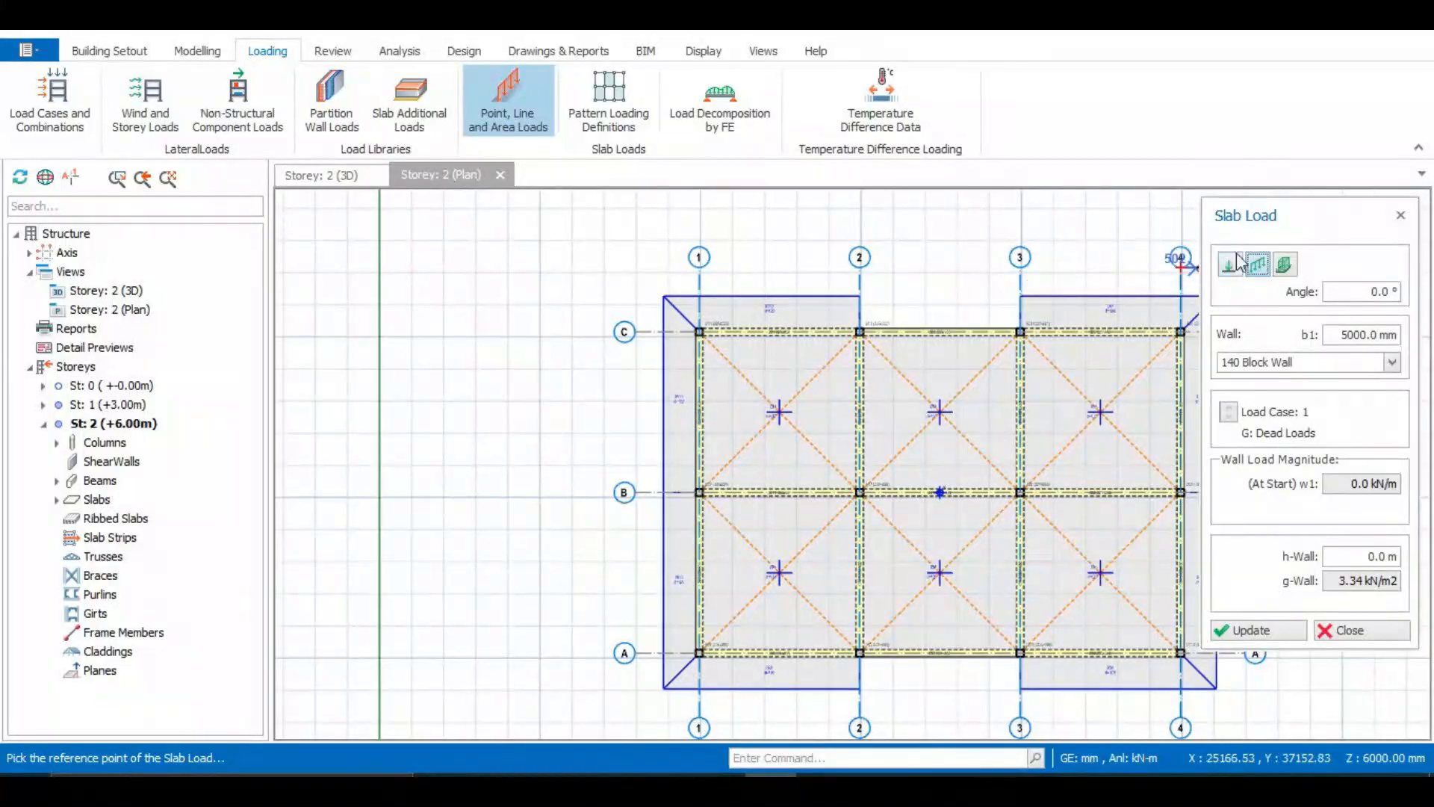
pyautogui.scroll(1, 990, 254)
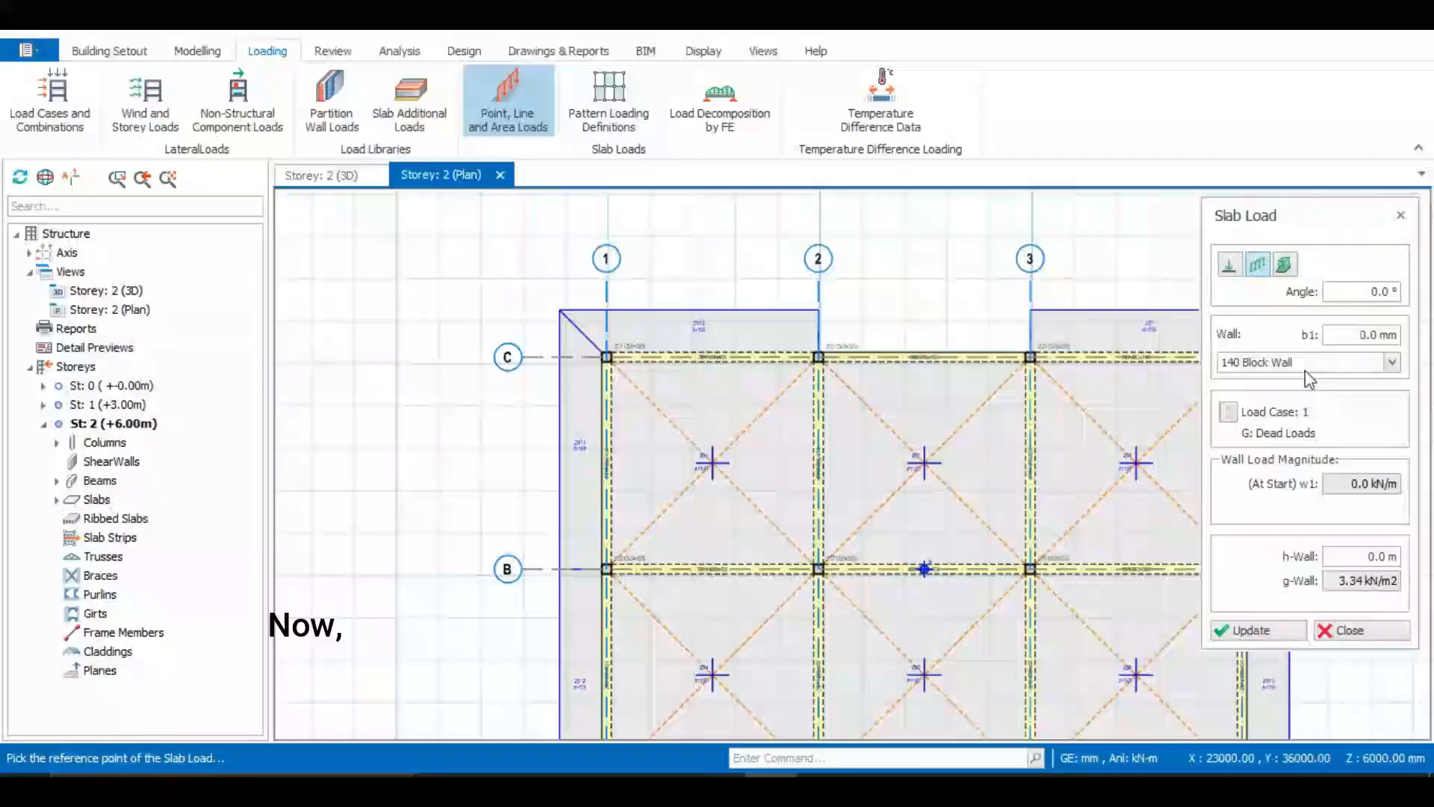
# Choose the Roof wall wall type for the line load and set its wall height to 0.9 m
pyautogui.click(1393, 363)
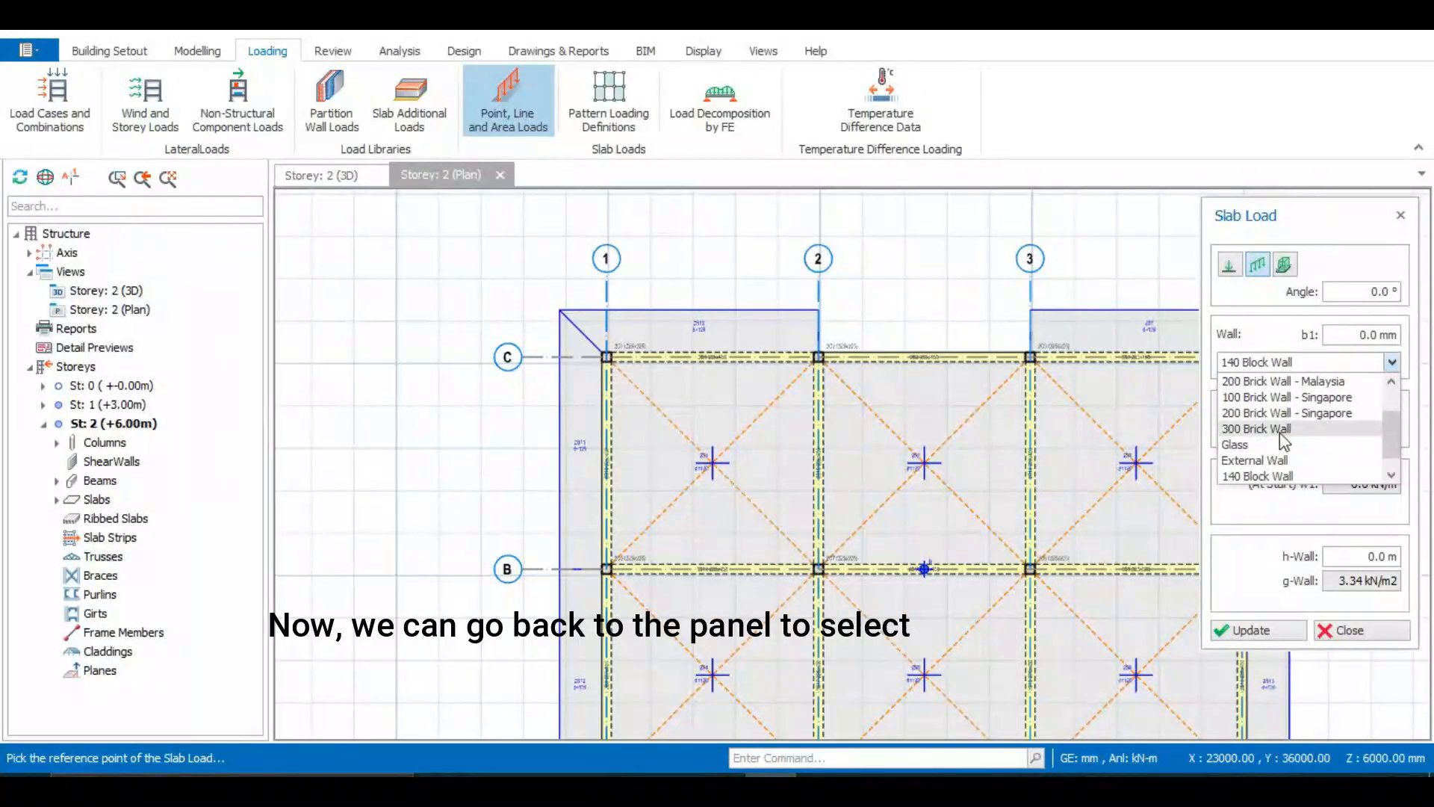
pyautogui.scroll(-1, 1283, 439)
pyautogui.scroll(3, 1282, 449)
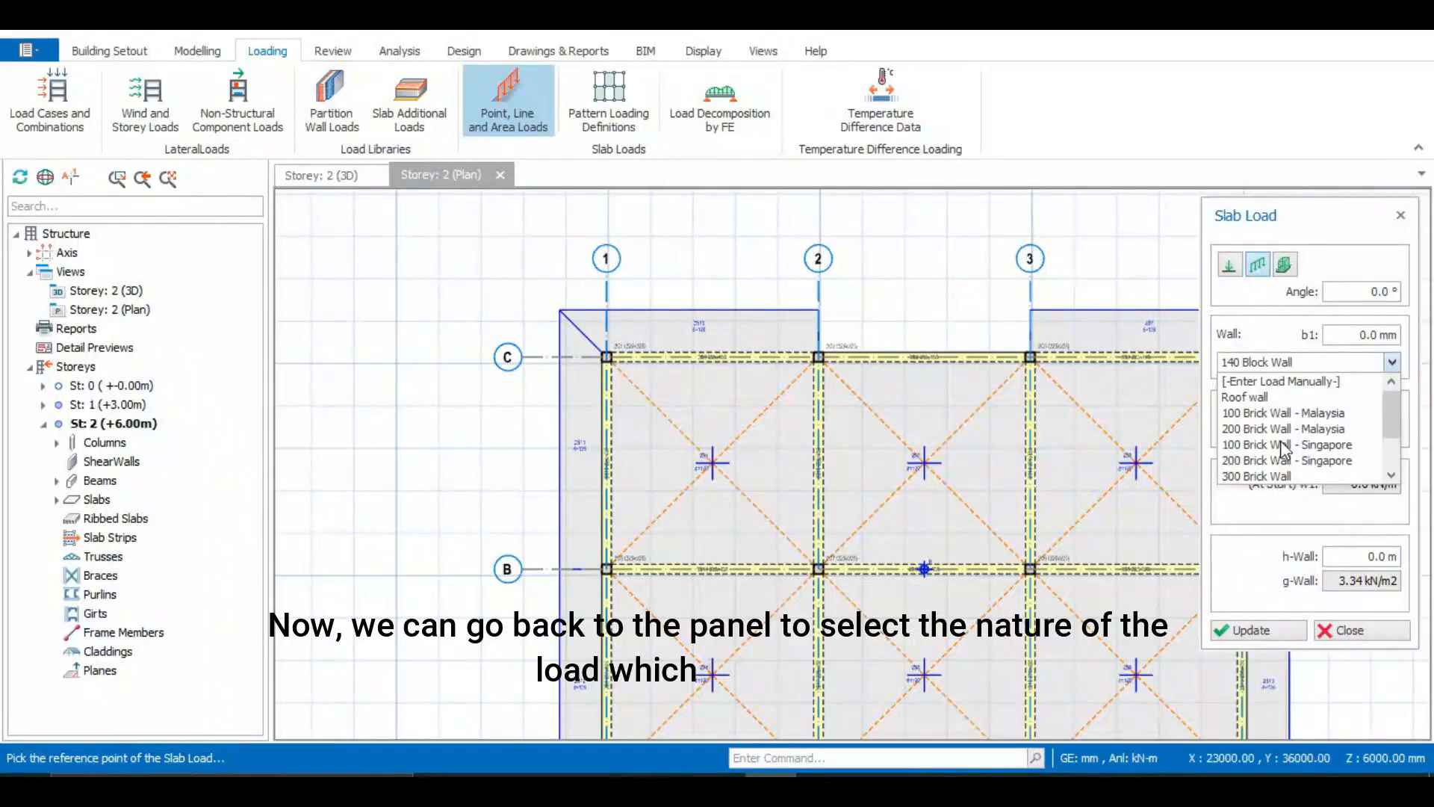
pyautogui.click(1263, 398)
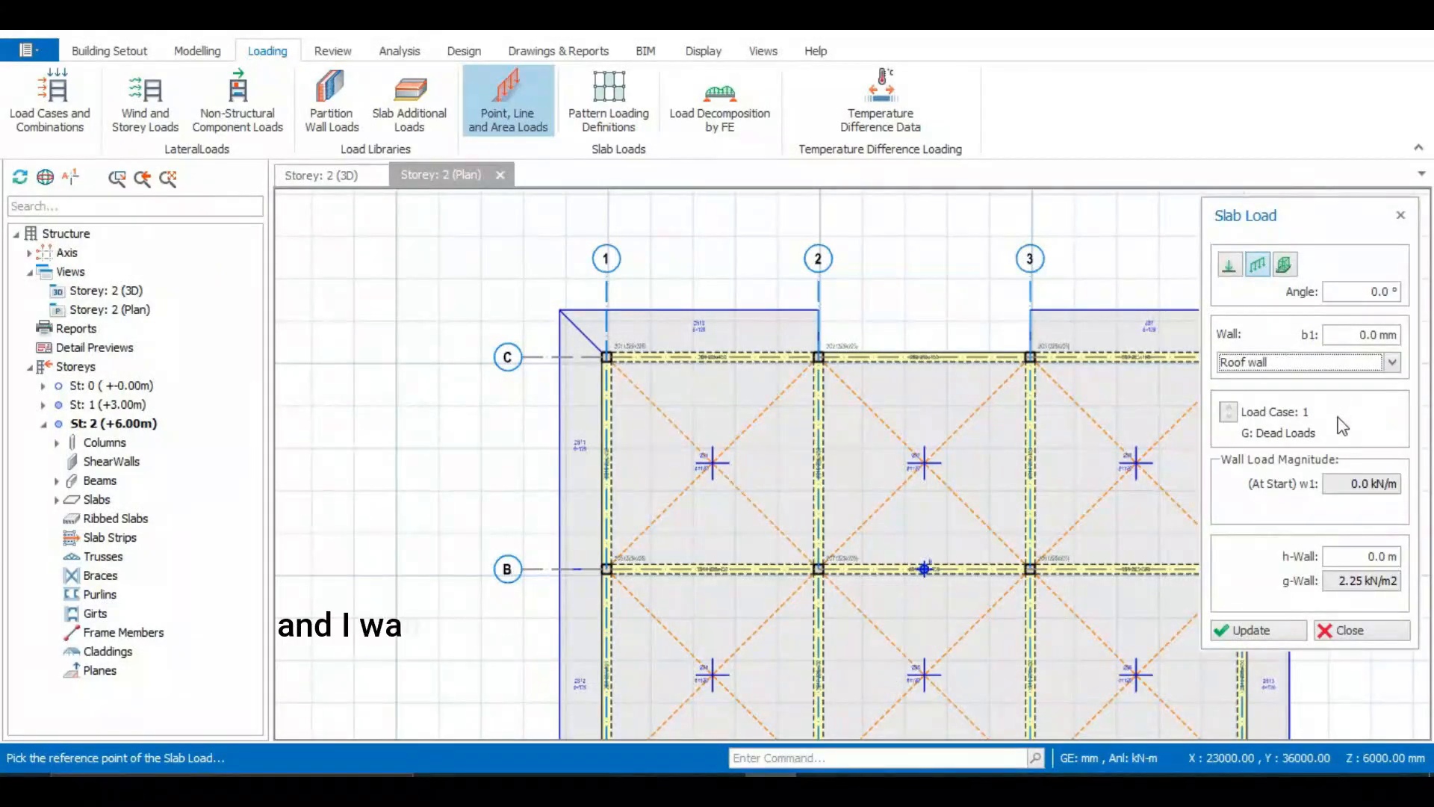
pyautogui.click(1390, 553)
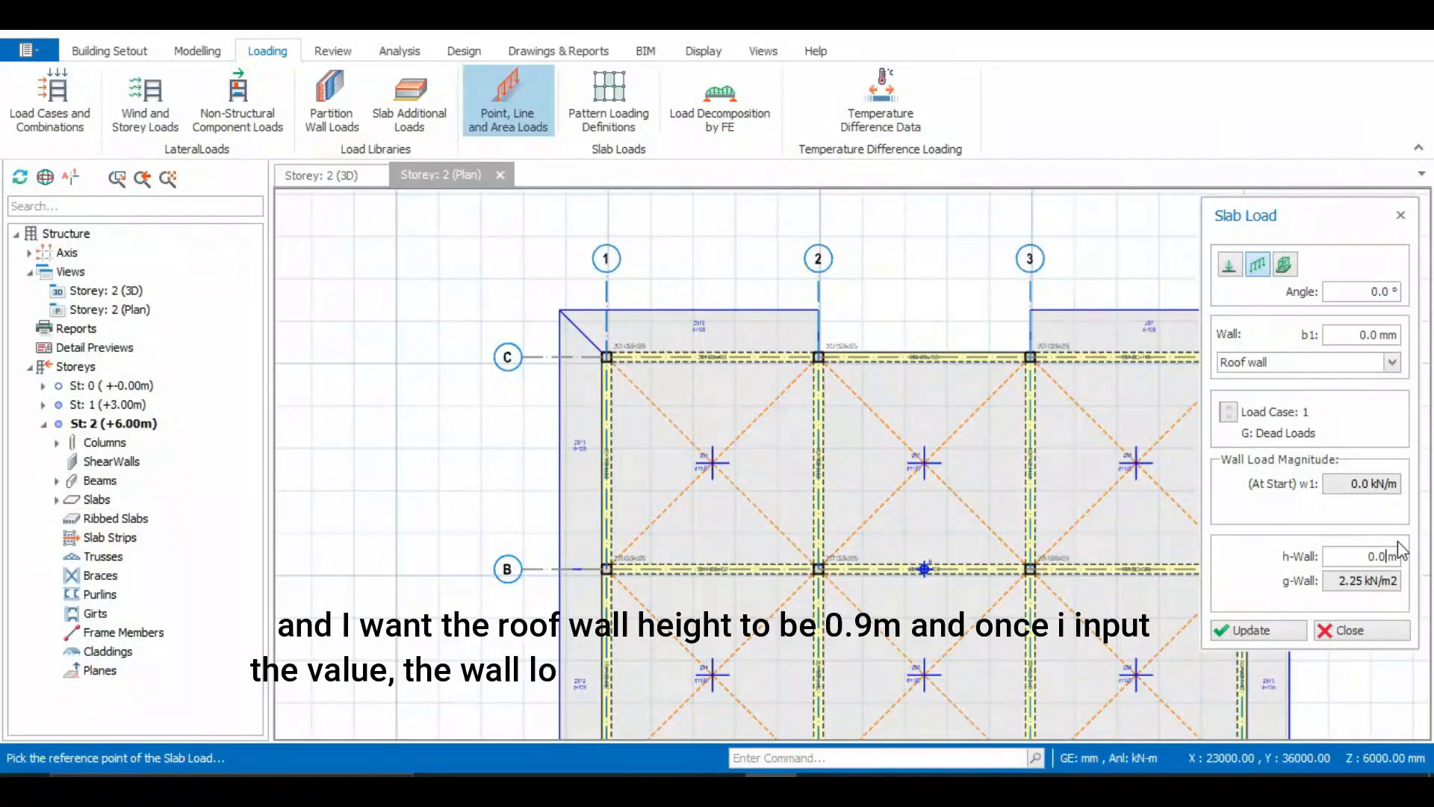
pyautogui.write('0.9')
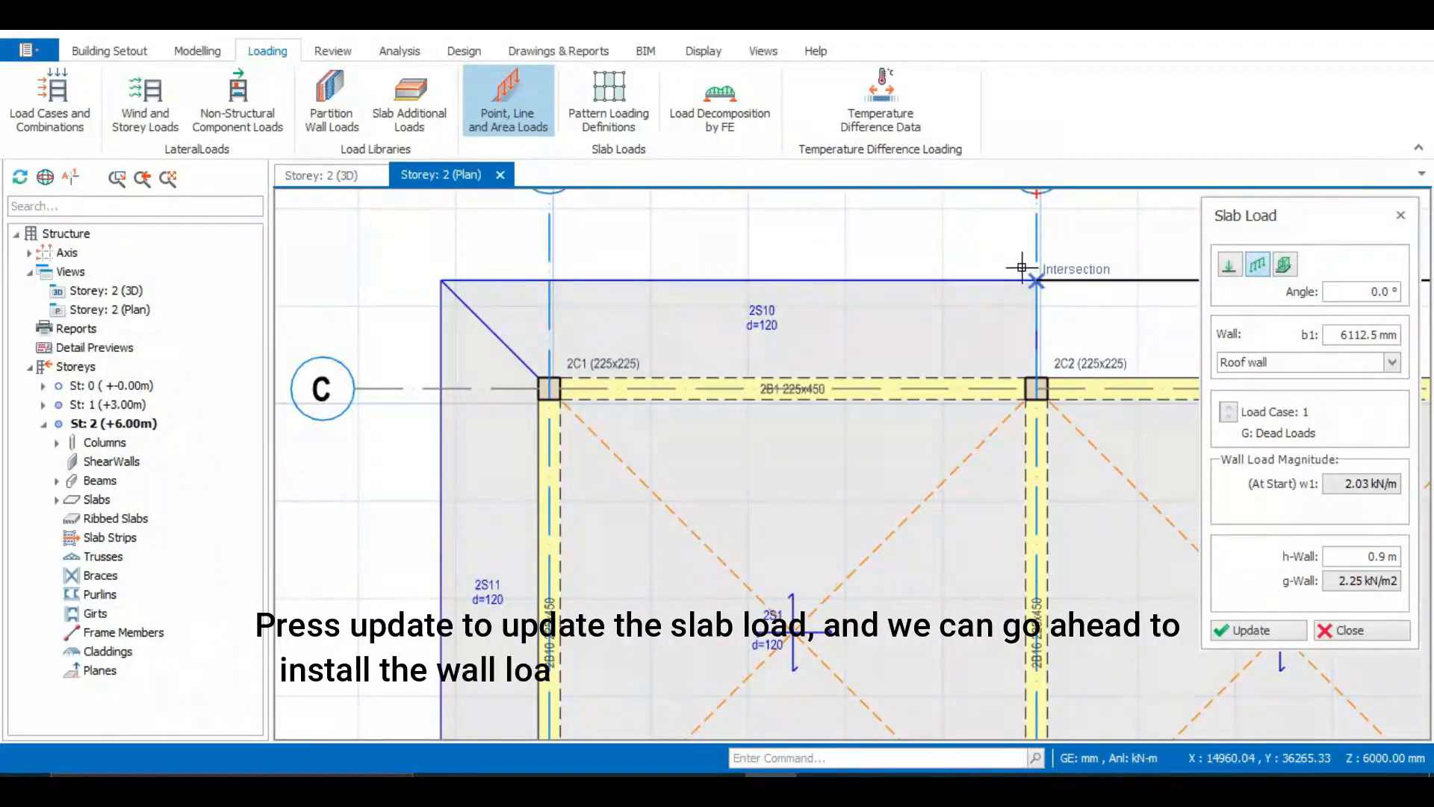
# Place roof wall line loads along the outer edges of both cantilever slabs beyond grid C, between grids 1–2 and 3–4
pyautogui.click(1022, 267)
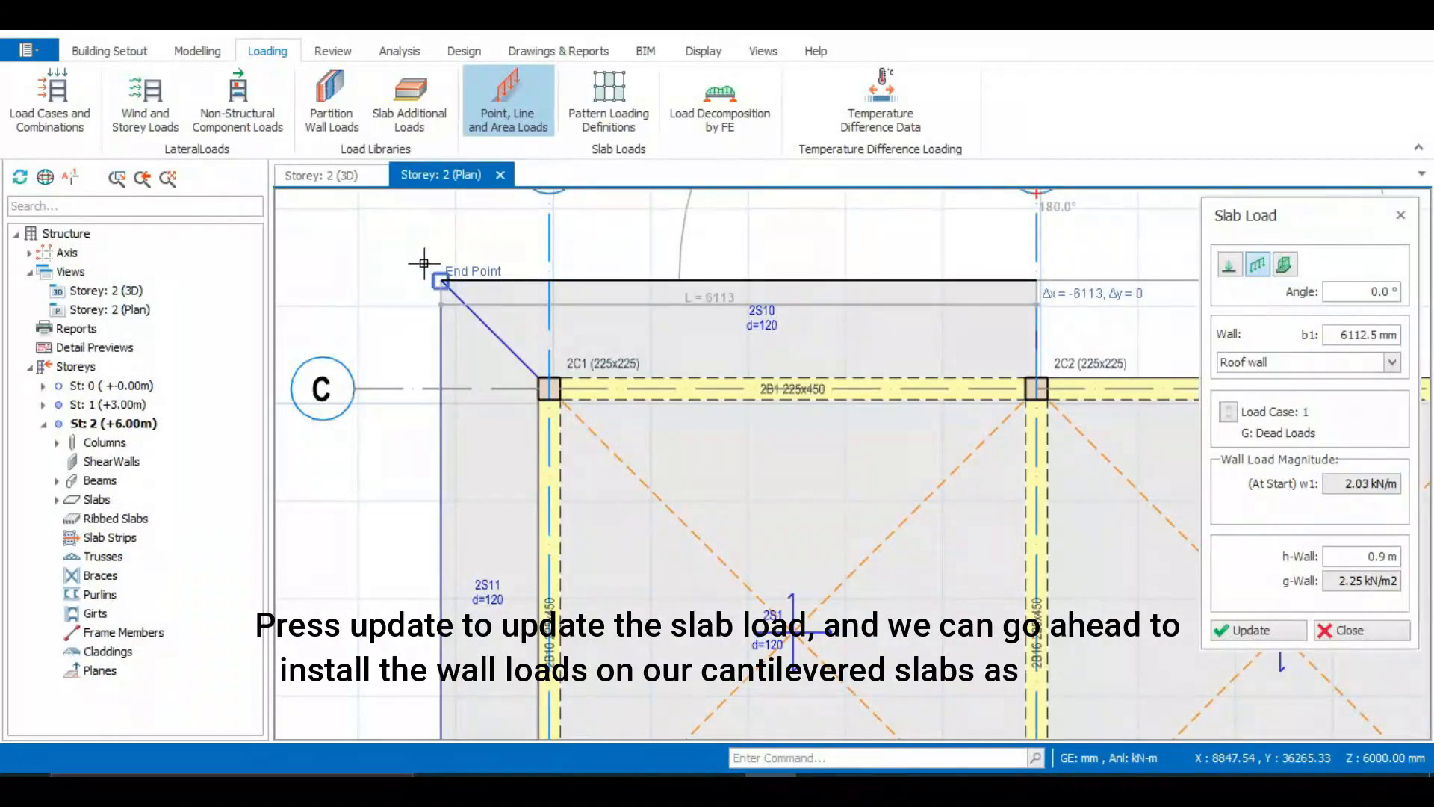
pyautogui.click(443, 282)
pyautogui.scroll(-4, 449, 282)
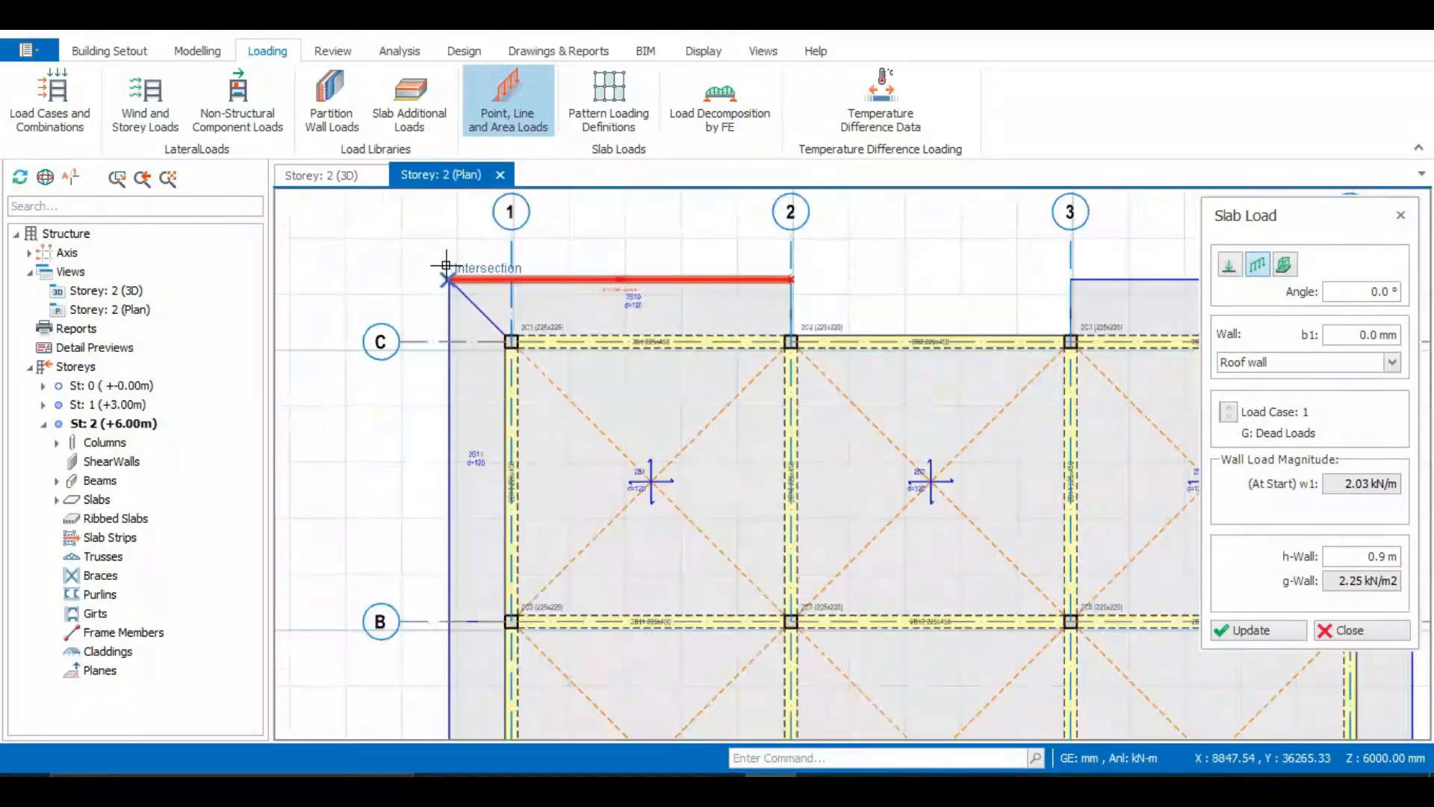
pyautogui.scroll(1, 966, 271)
pyautogui.scroll(-2, 966, 272)
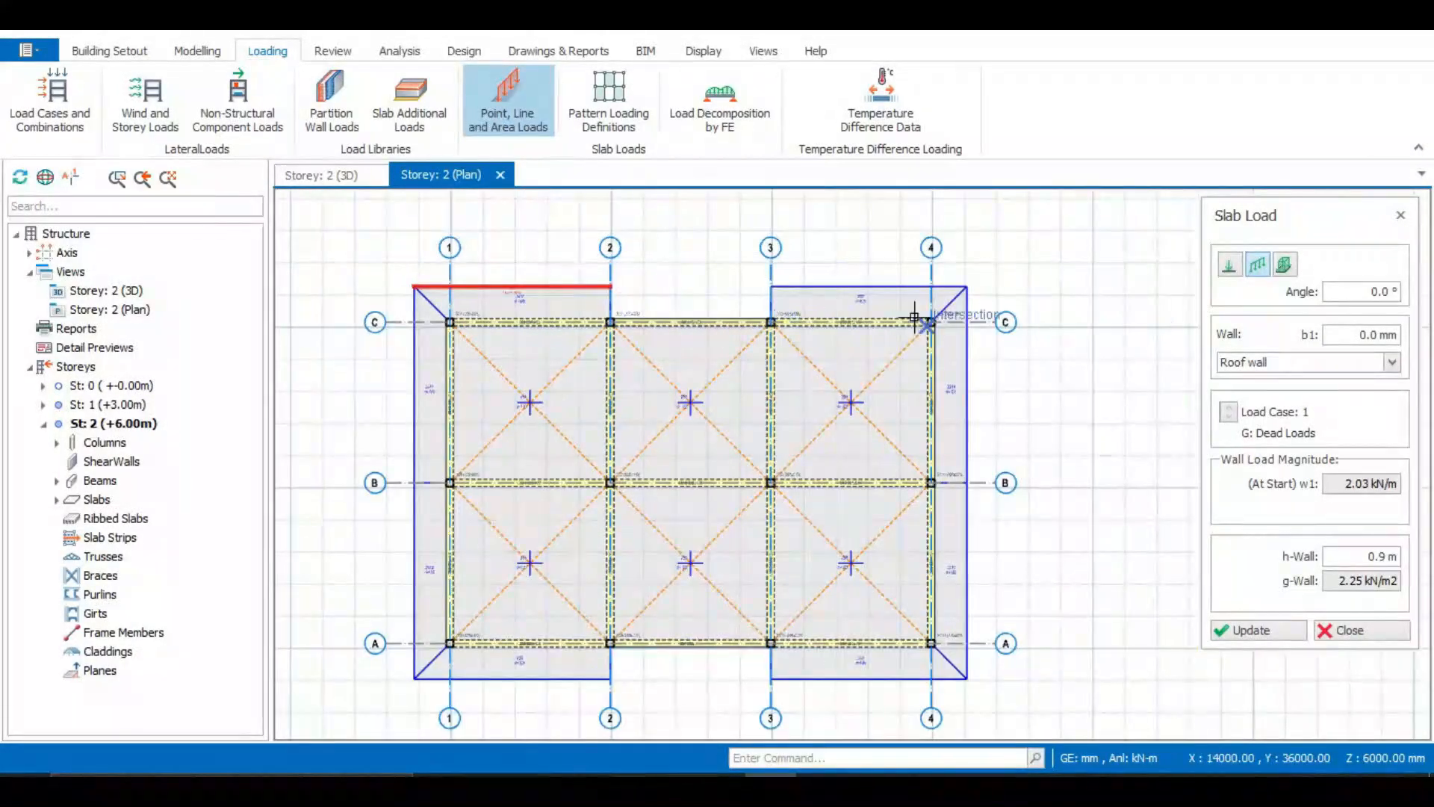
pyautogui.scroll(2, 966, 271)
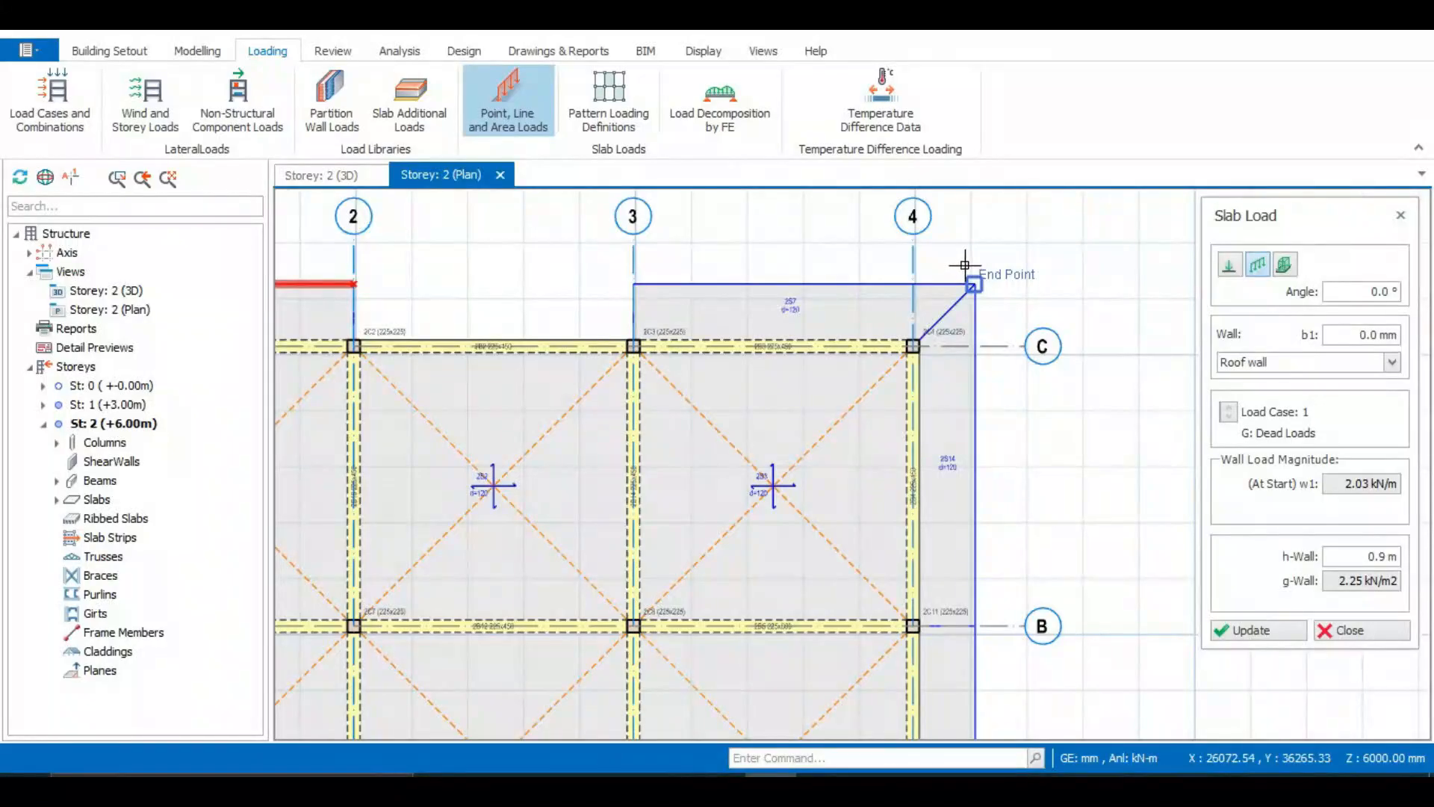
pyautogui.click(966, 261)
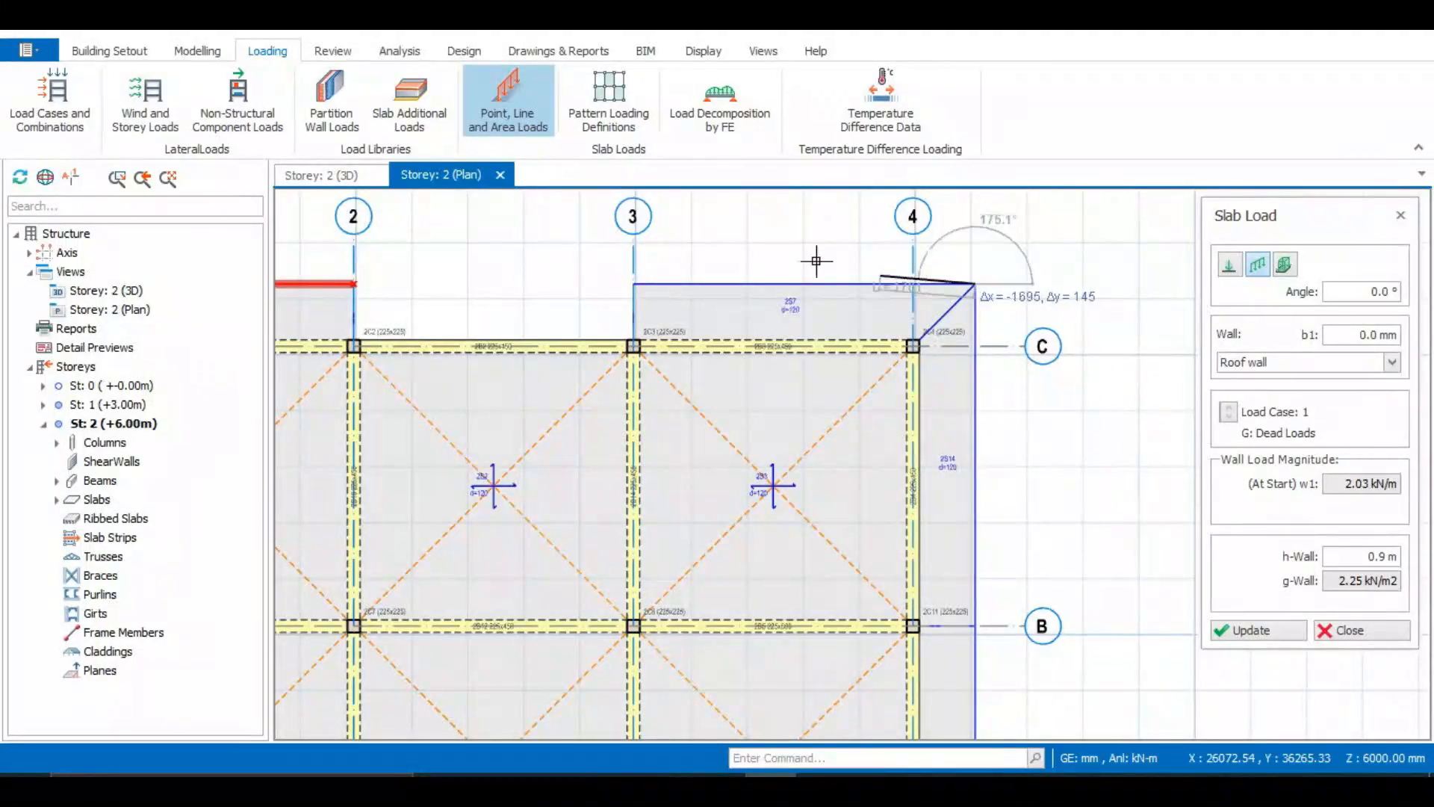
pyautogui.click(618, 266)
# Place roof wall line loads along the outer edges of both cantilever slabs beyond grid A, between grids 1–2 and 3–4
pyautogui.scroll(-3, 858, 218)
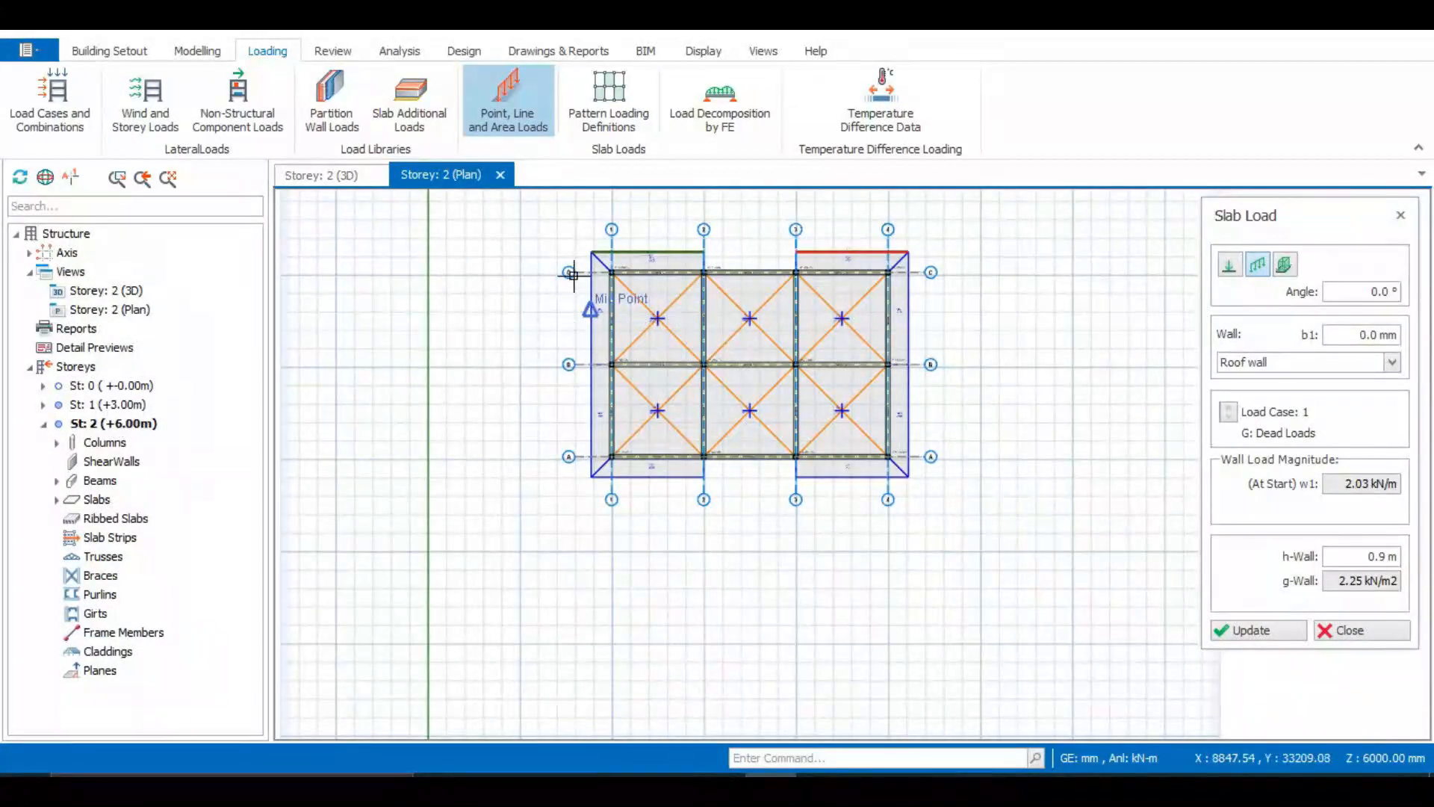
pyautogui.scroll(2, 573, 275)
pyautogui.scroll(2, 578, 215)
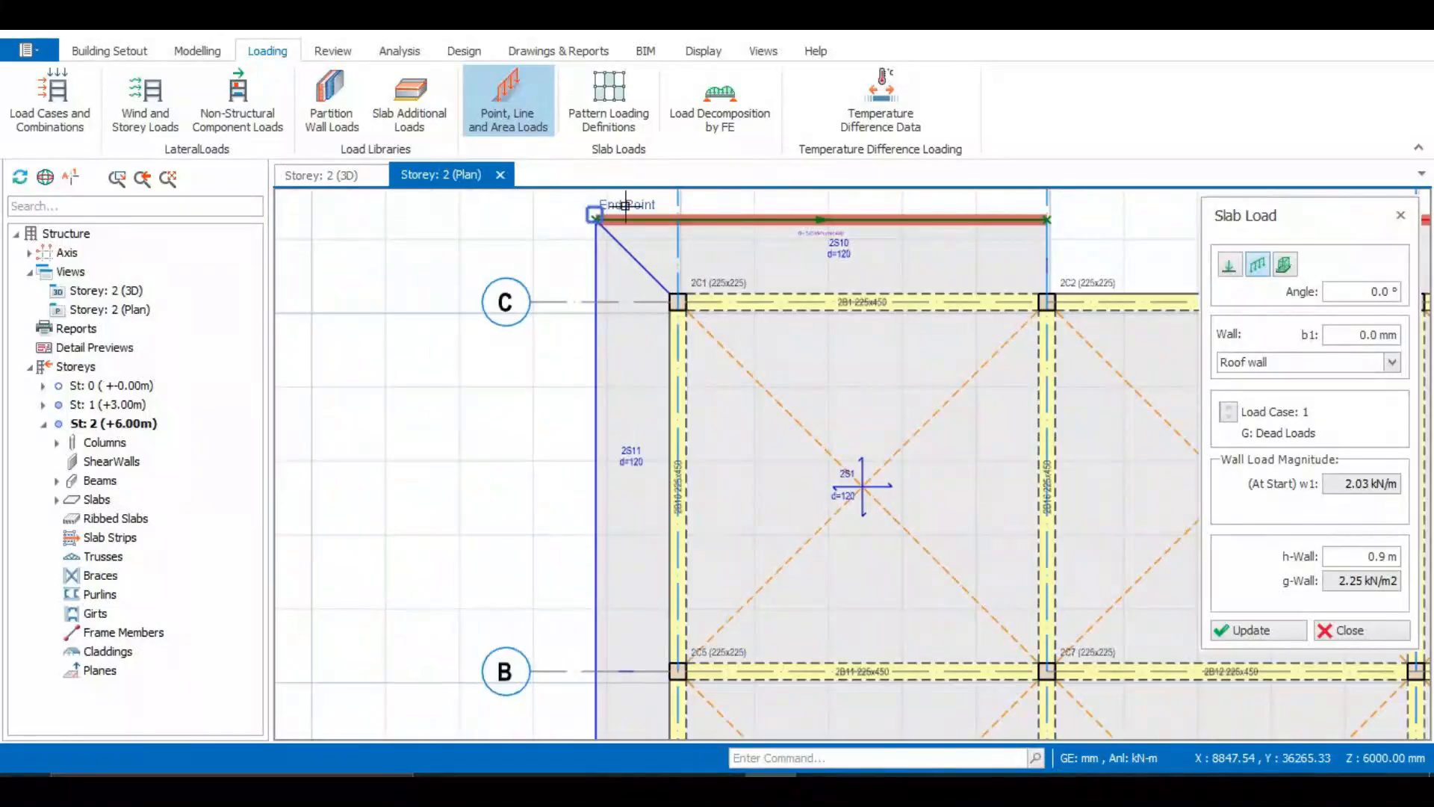
pyautogui.scroll(-4, 542, 226)
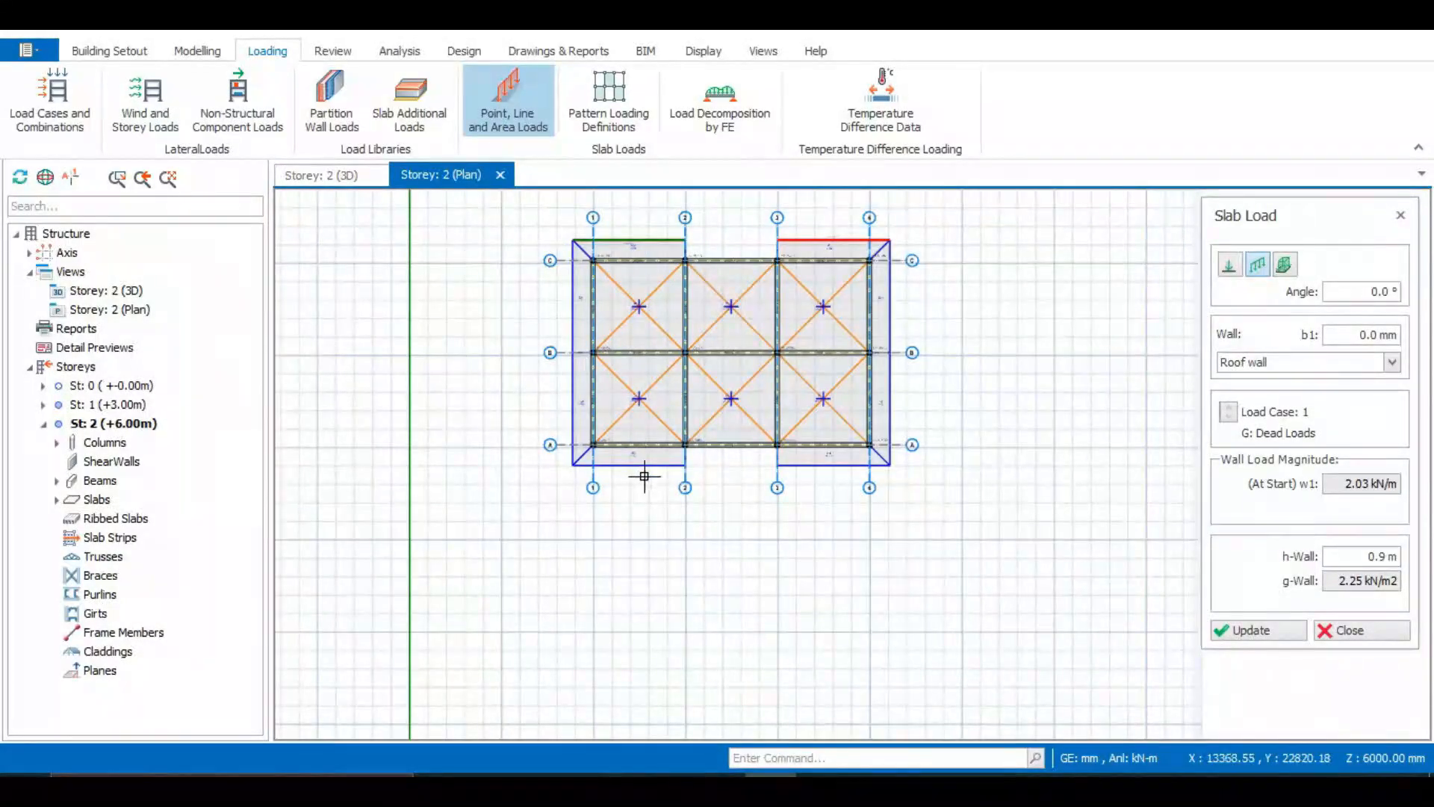
pyautogui.scroll(3, 687, 448)
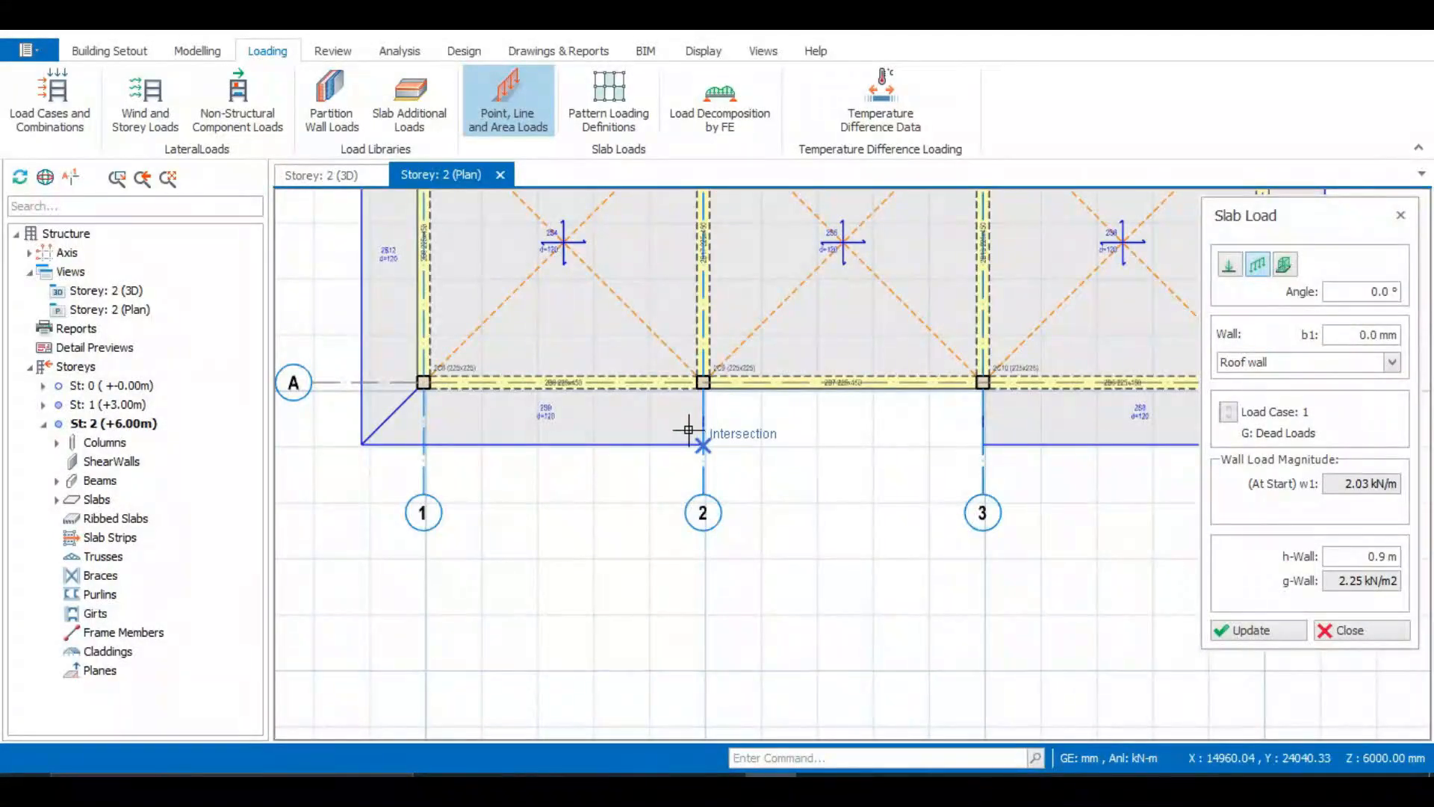
pyautogui.click(688, 429)
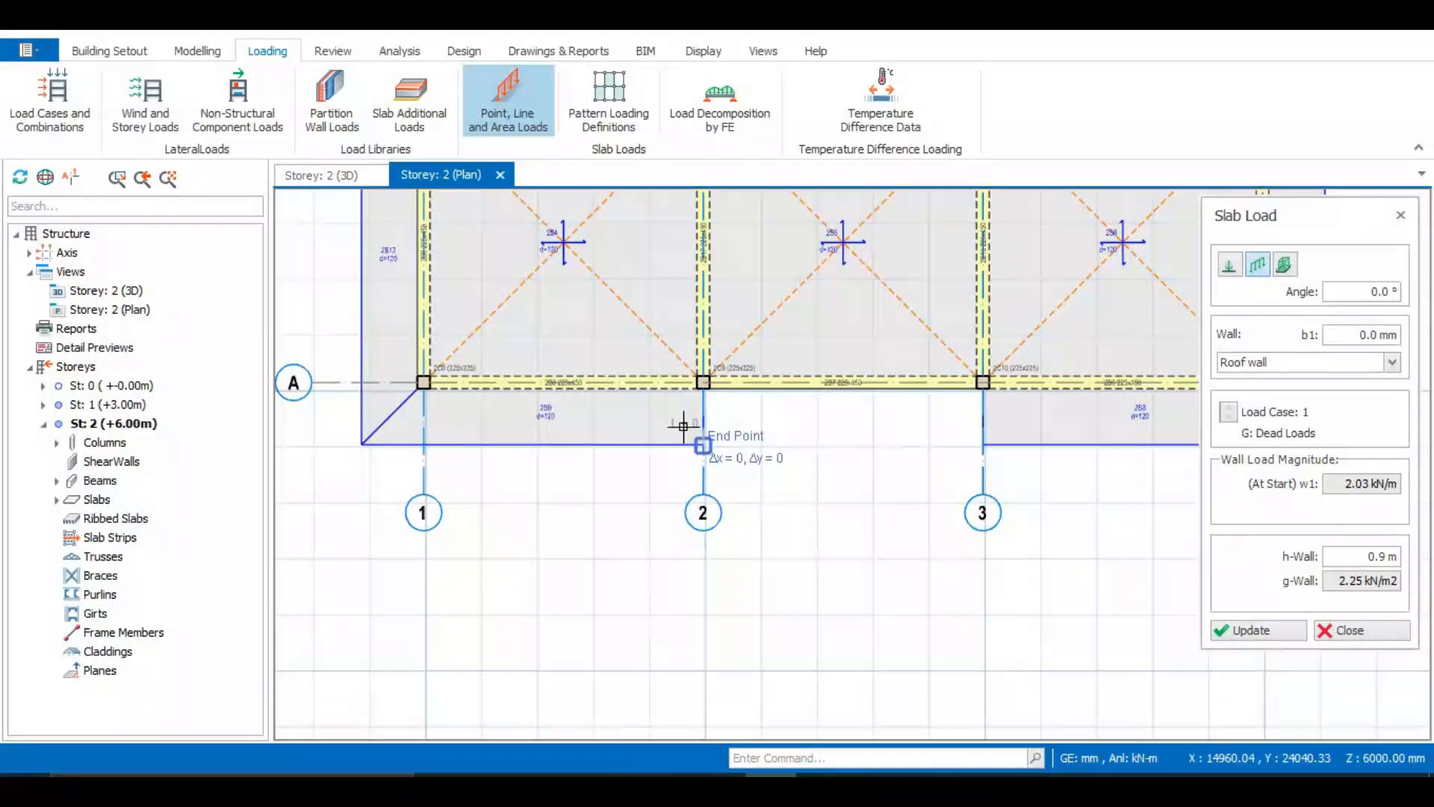
pyautogui.click(349, 429)
pyautogui.scroll(-3, 403, 433)
pyautogui.scroll(3, 927, 403)
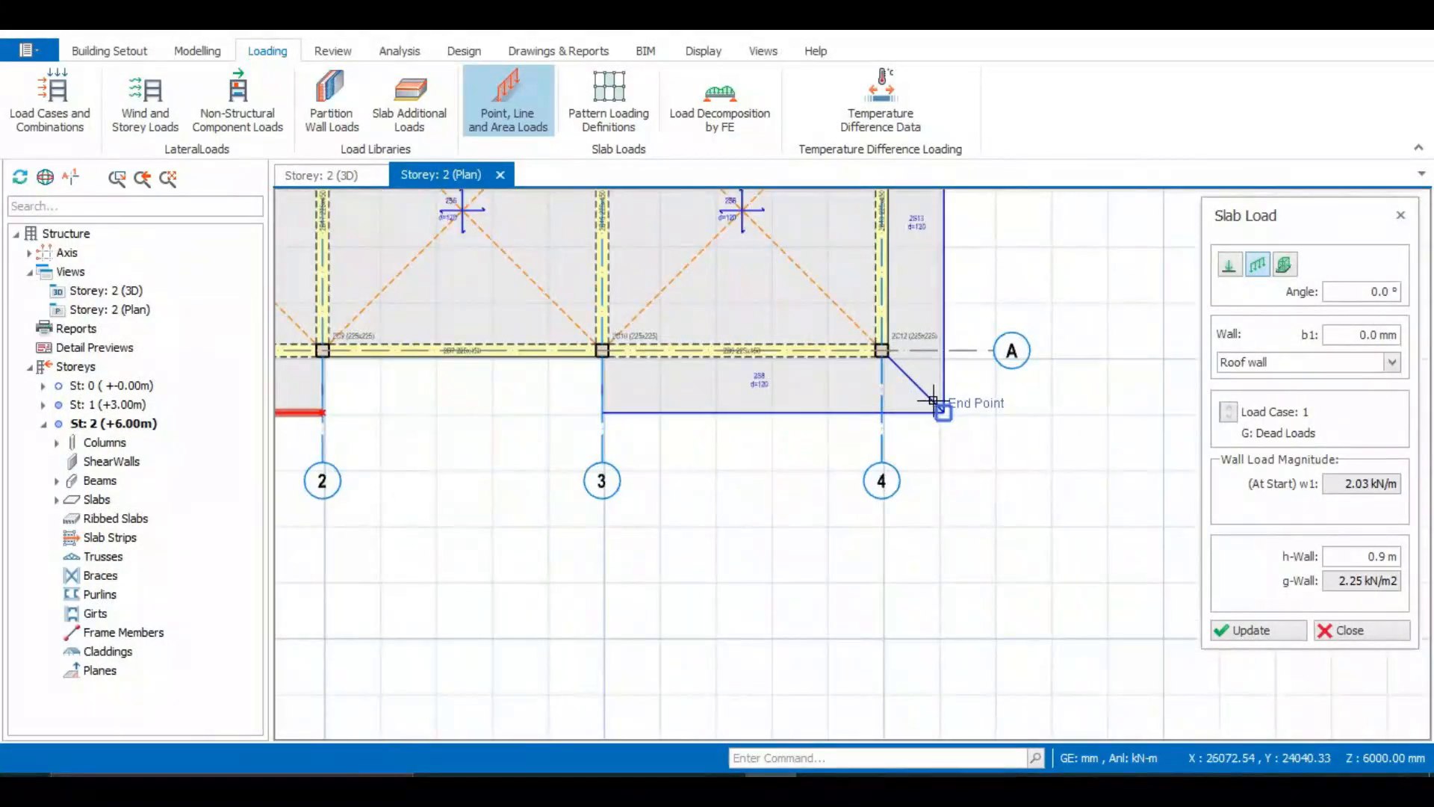
pyautogui.click(928, 392)
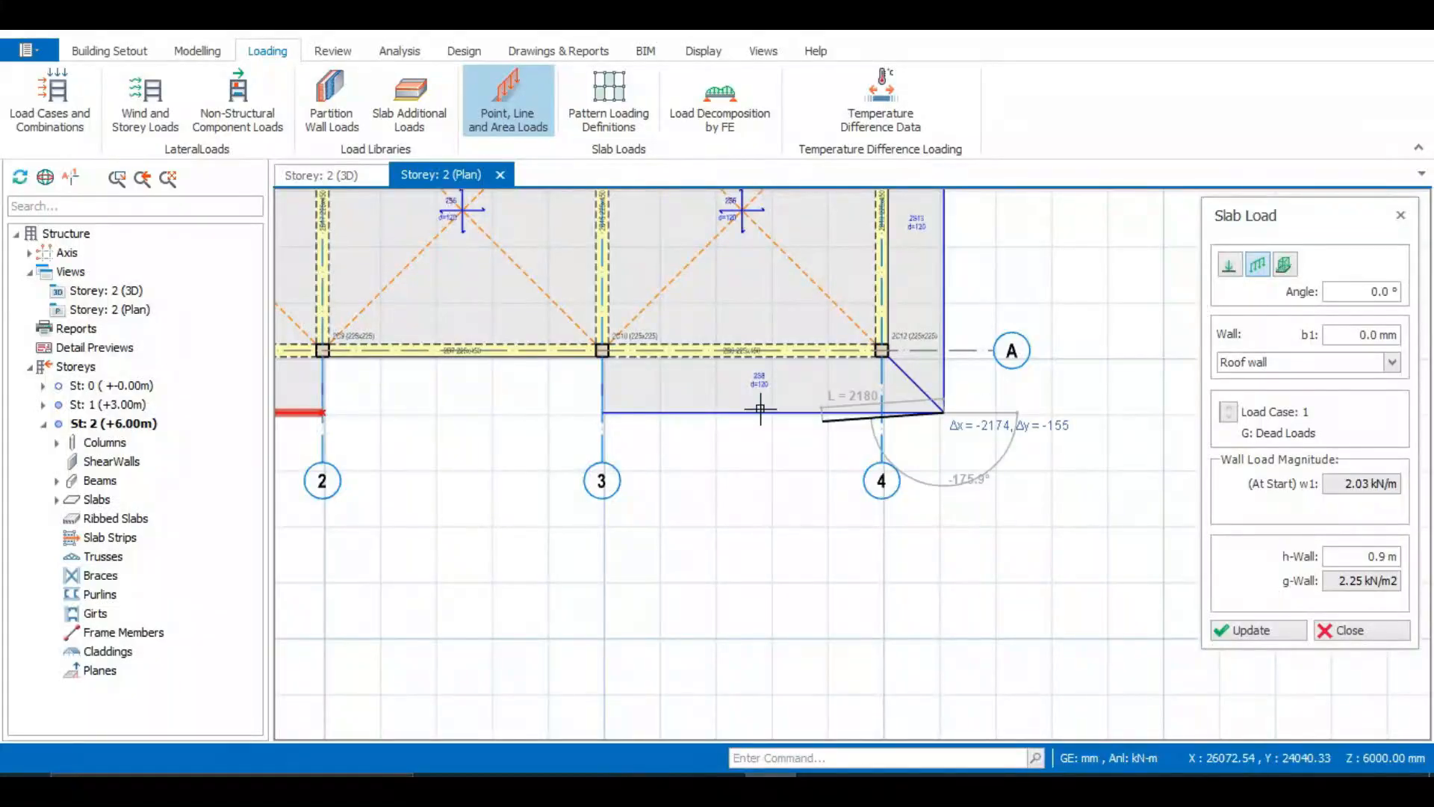
pyautogui.click(587, 397)
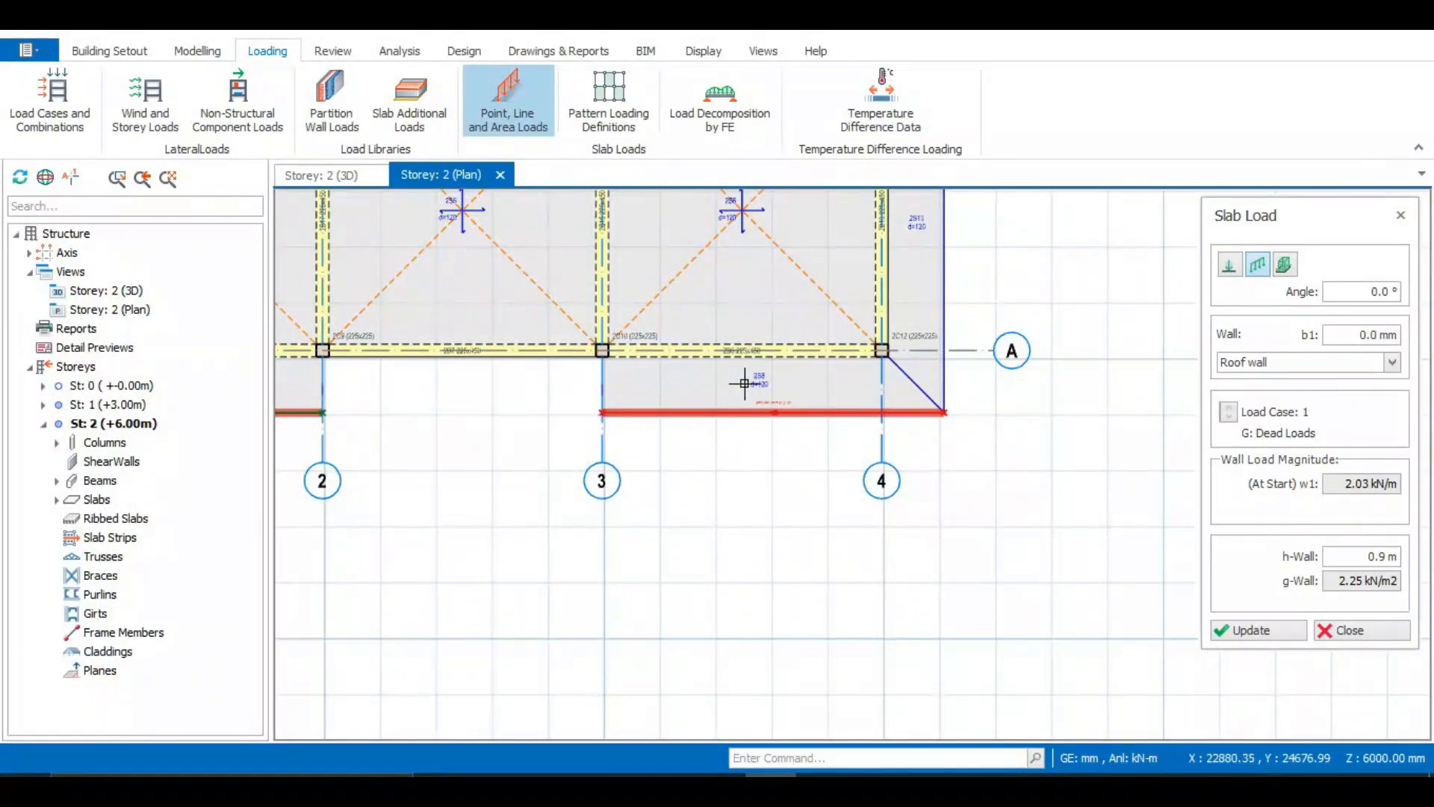
pyautogui.scroll(-4, 762, 413)
pyautogui.scroll(2, 574, 253)
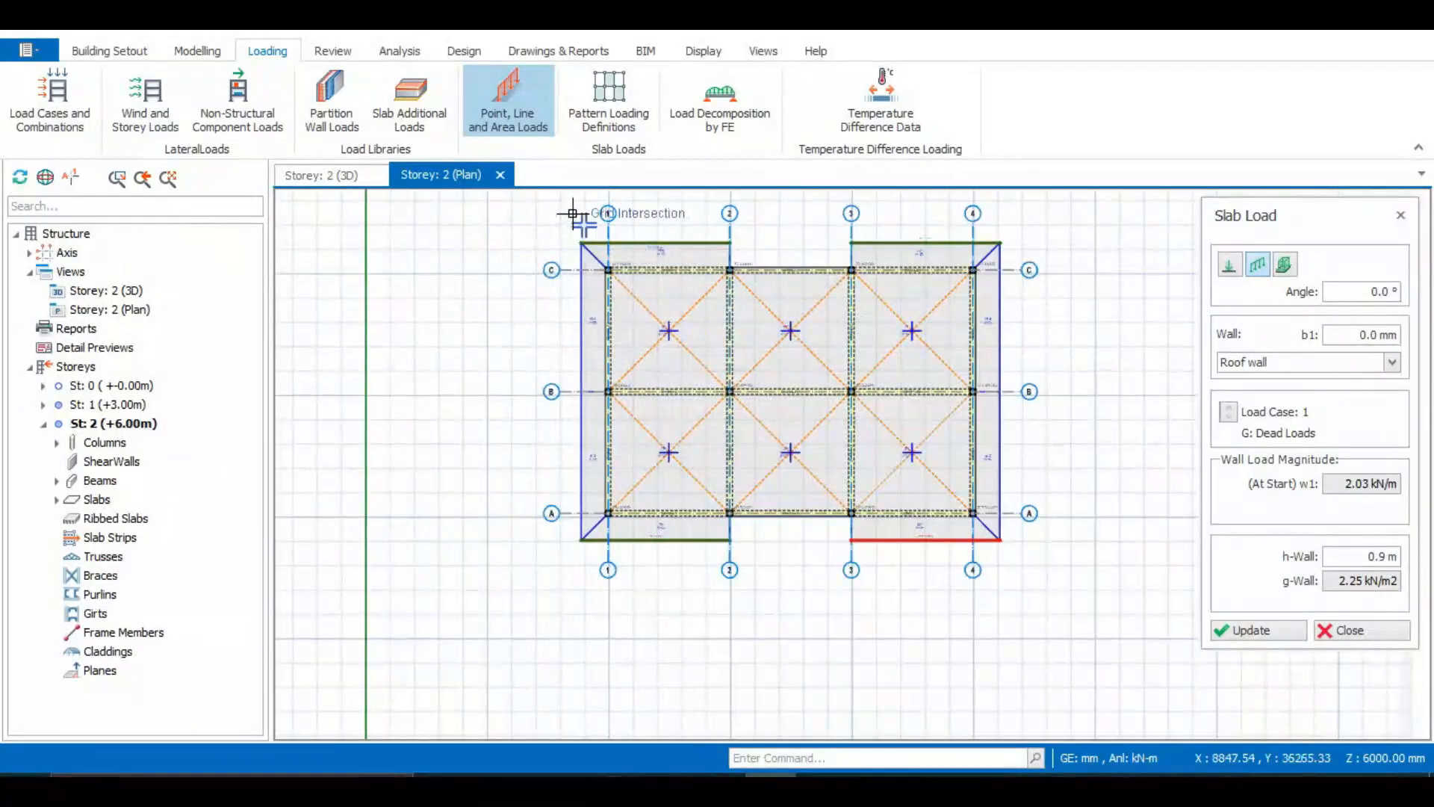
pyautogui.scroll(3, 710, 231)
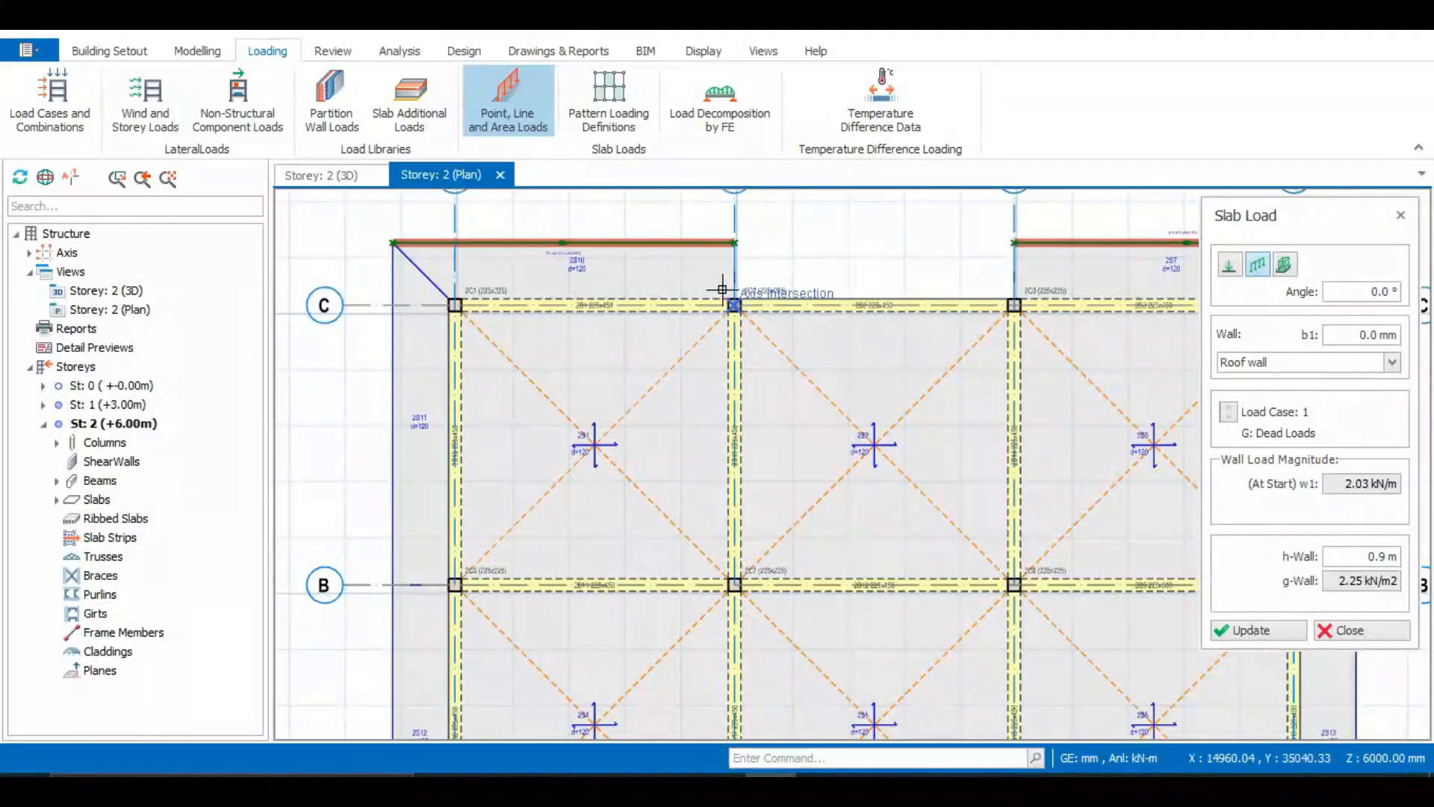
# Place roof wall line loads along the side edges of the cantilever slabs beyond grid C, at grids 2 and 3
pyautogui.click(723, 290)
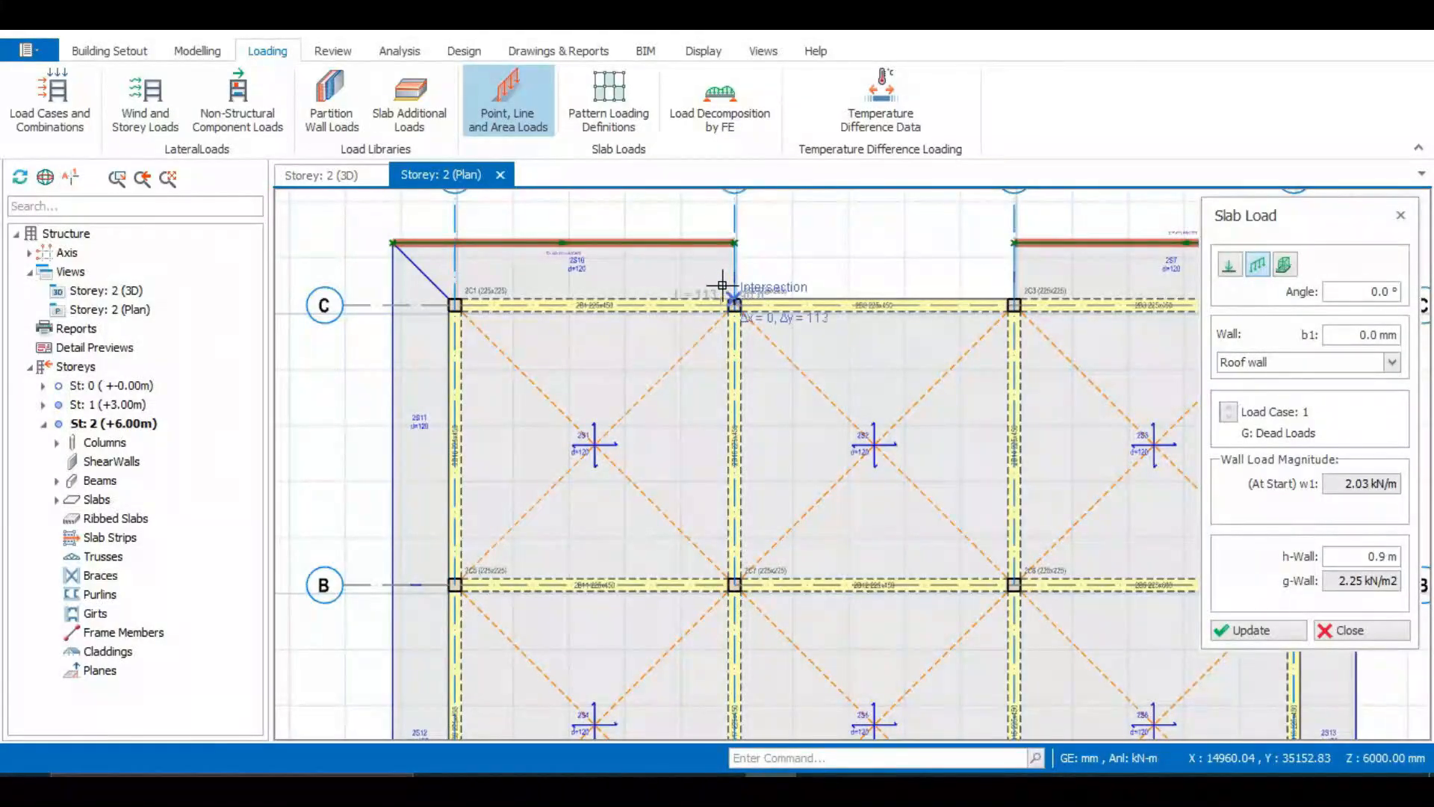
pyautogui.click(720, 228)
pyautogui.scroll(-3, 822, 276)
pyautogui.scroll(3, 851, 292)
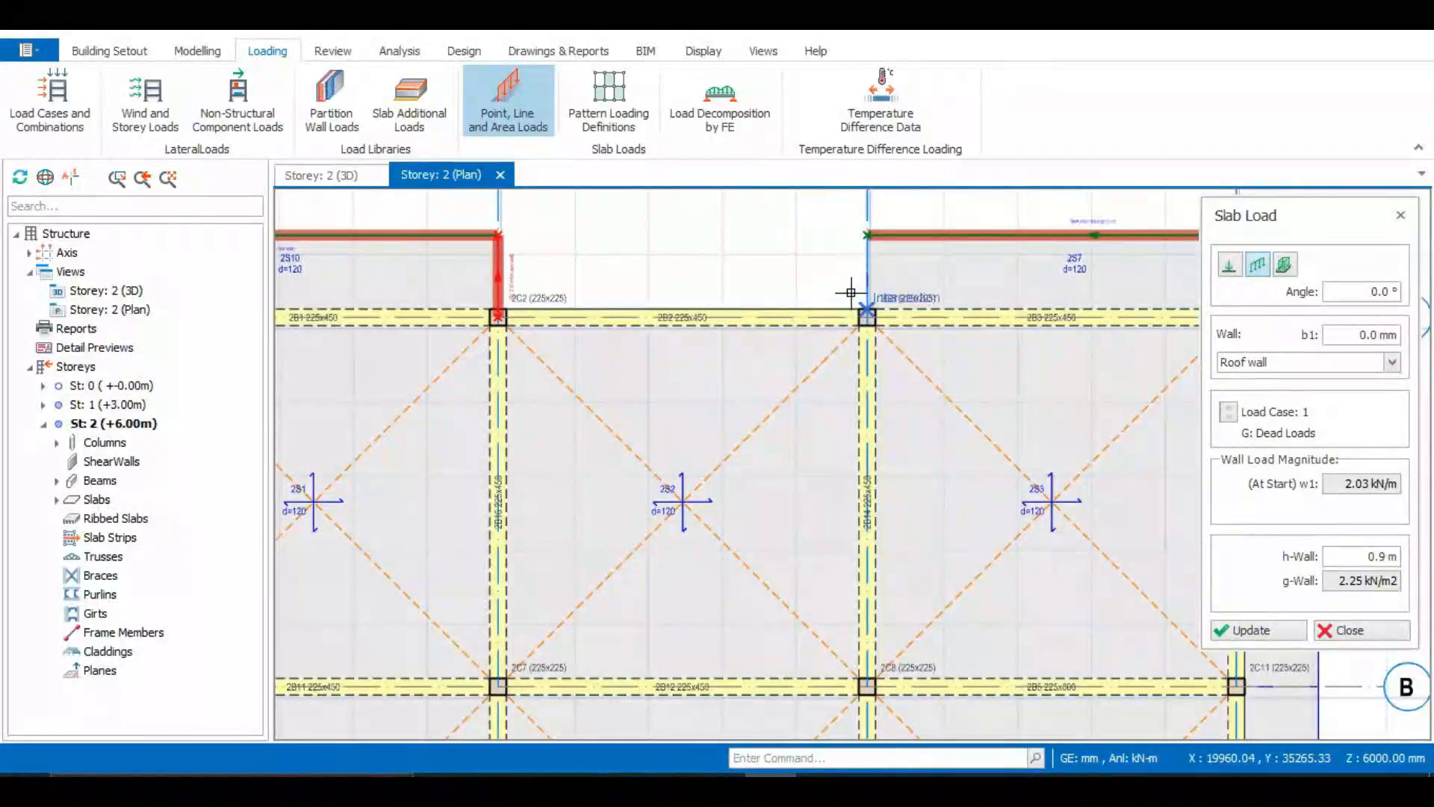
pyautogui.click(854, 301)
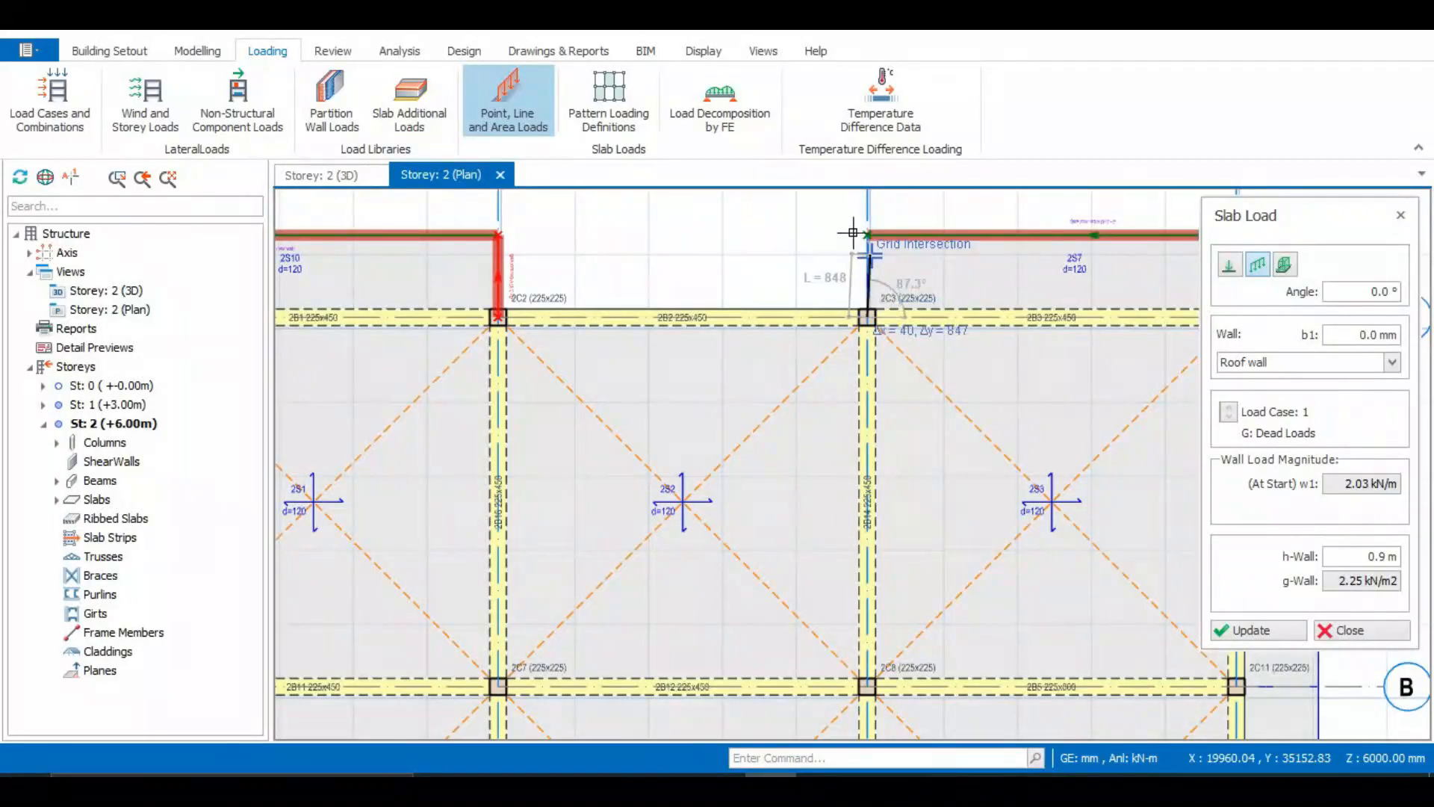
pyautogui.click(859, 230)
# Place roof wall line loads along the side edges of the cantilever slabs beyond grid A, at grids 3 and 2
pyautogui.scroll(-3, 725, 268)
pyautogui.scroll(-1, 732, 337)
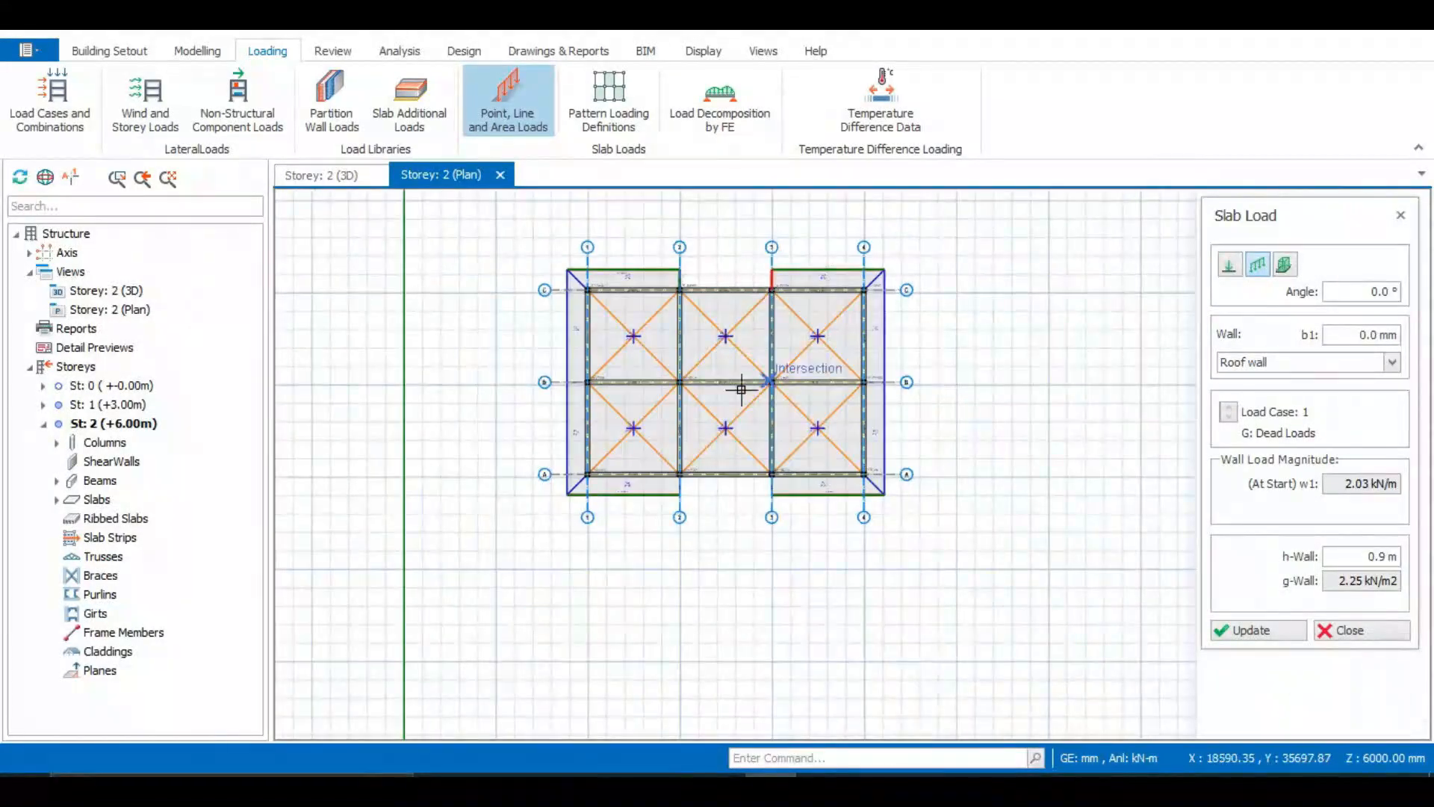
pyautogui.scroll(5, 760, 478)
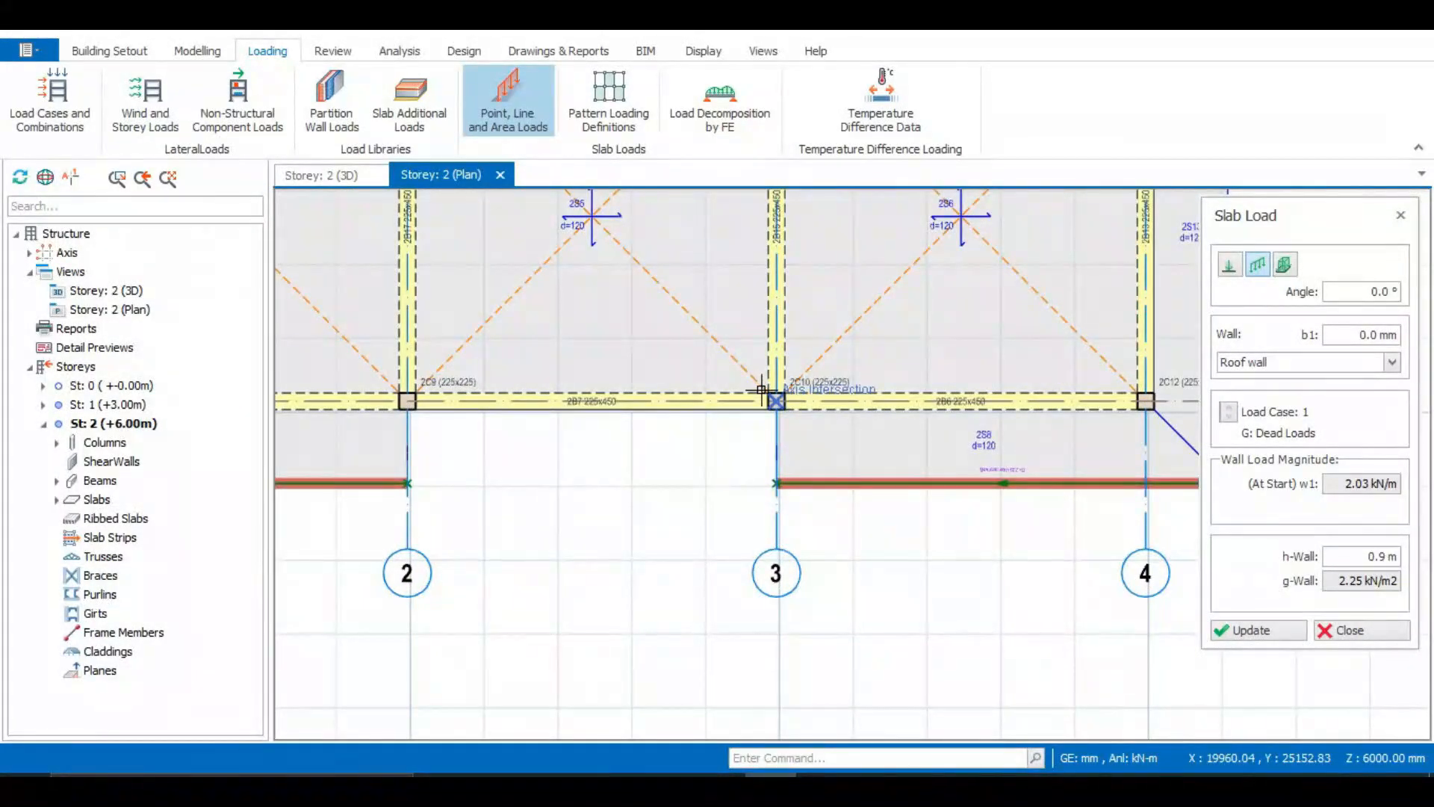
pyautogui.click(763, 389)
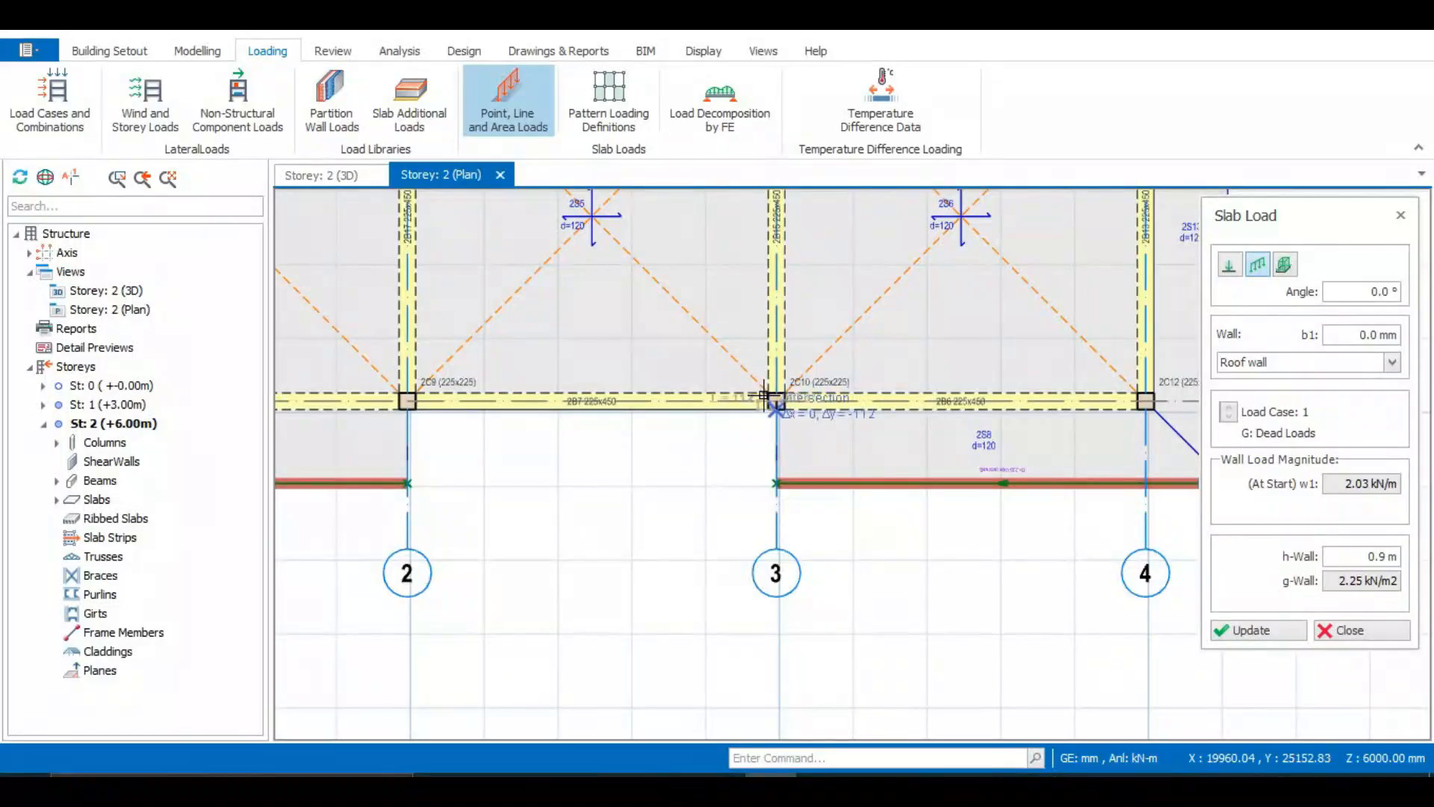
pyautogui.click(764, 470)
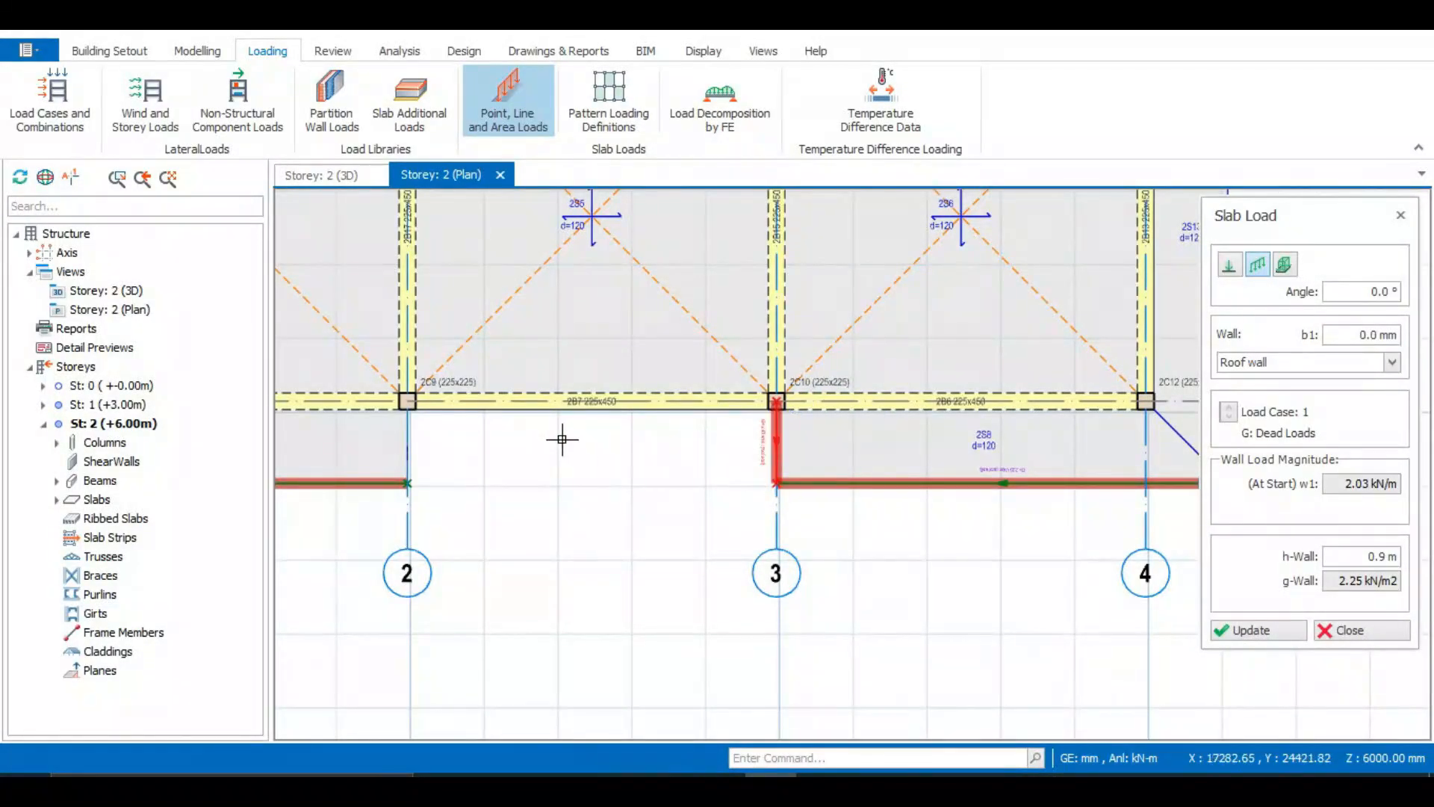
pyautogui.click(405, 400)
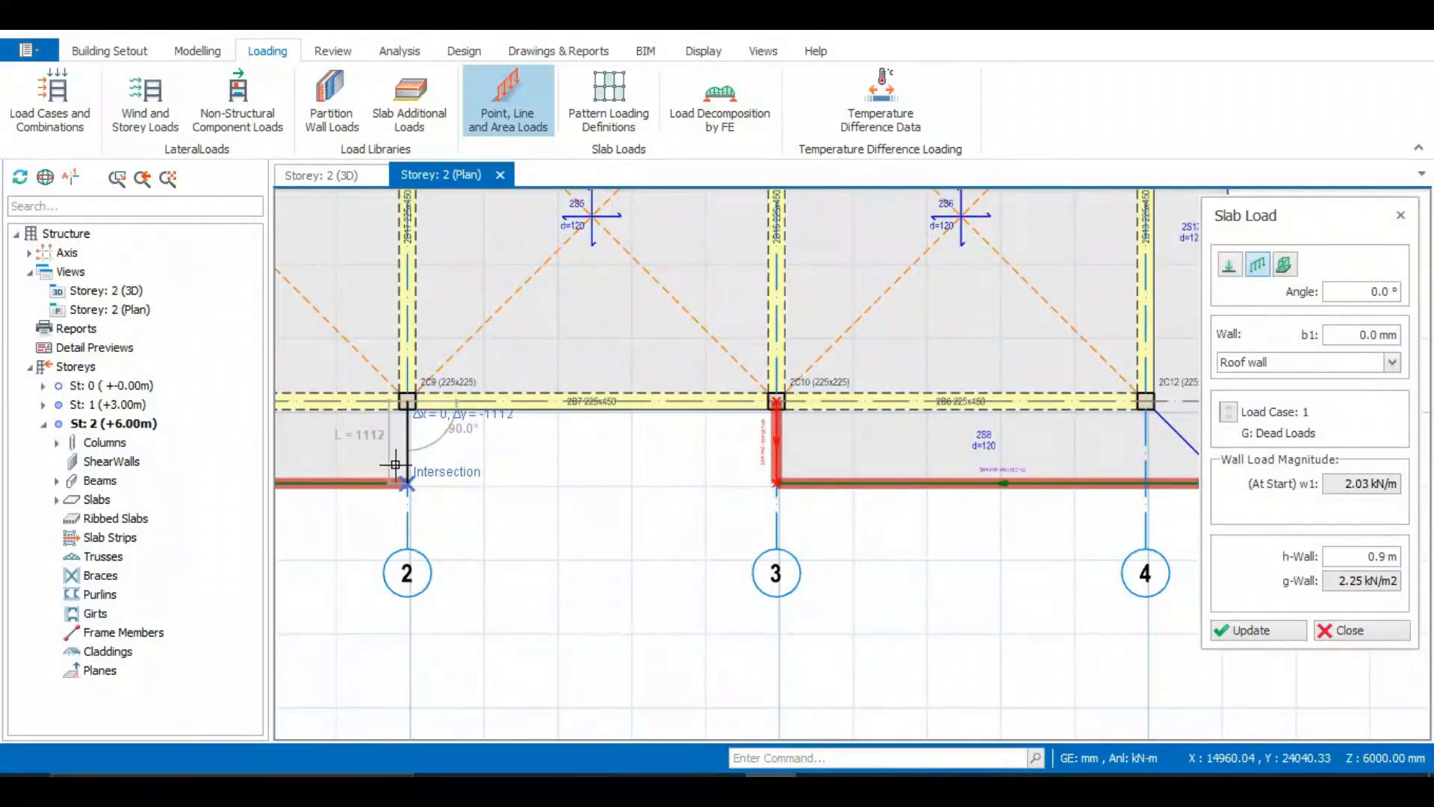
pyautogui.click(408, 484)
# Place roof wall line loads along the outer roof edge beyond grid 1, from the grid A corner to B and on to the grid C corner
pyautogui.scroll(-5, 659, 389)
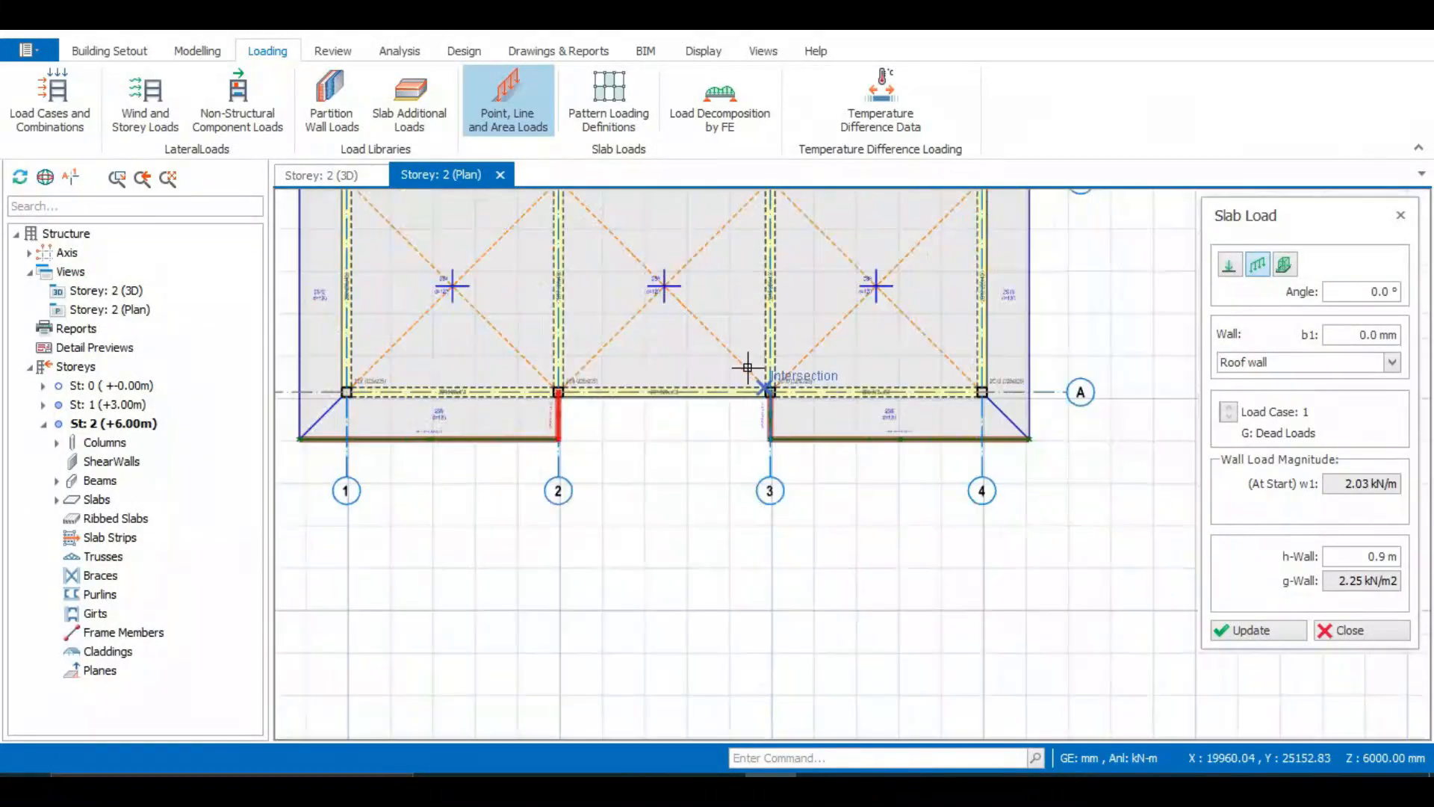
pyautogui.scroll(3, 492, 398)
pyautogui.scroll(-3, 458, 424)
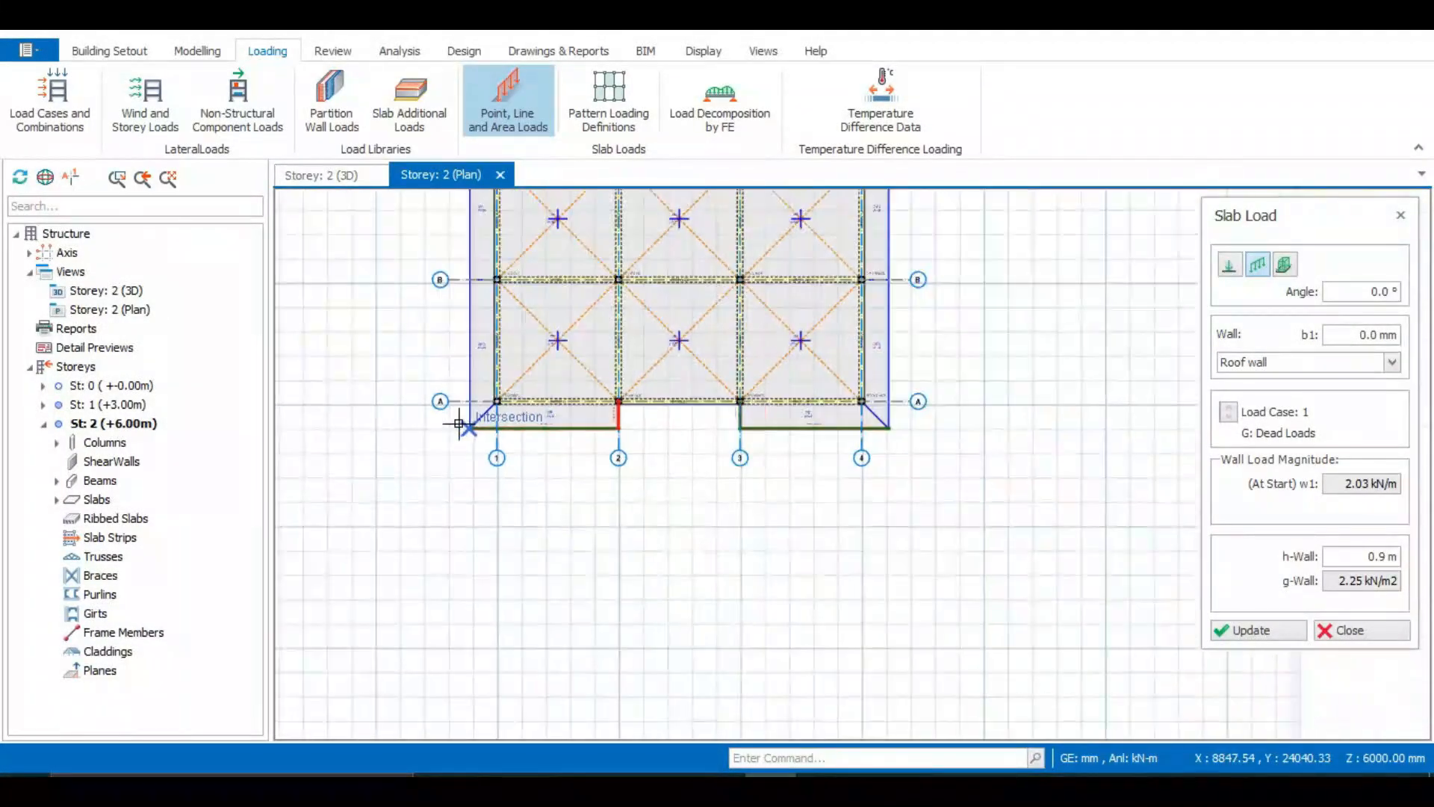
pyautogui.scroll(3, 453, 416)
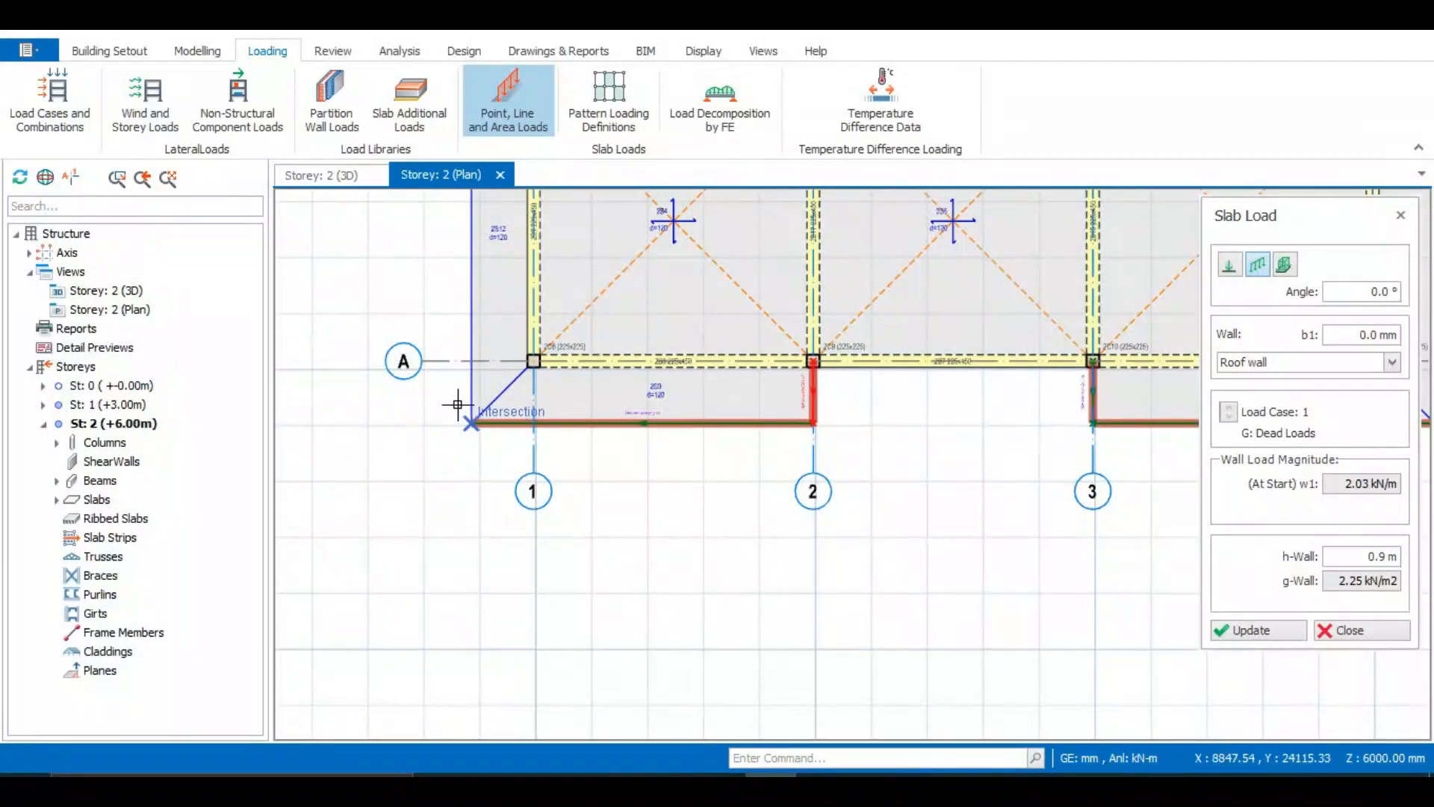
pyautogui.scroll(2, 458, 404)
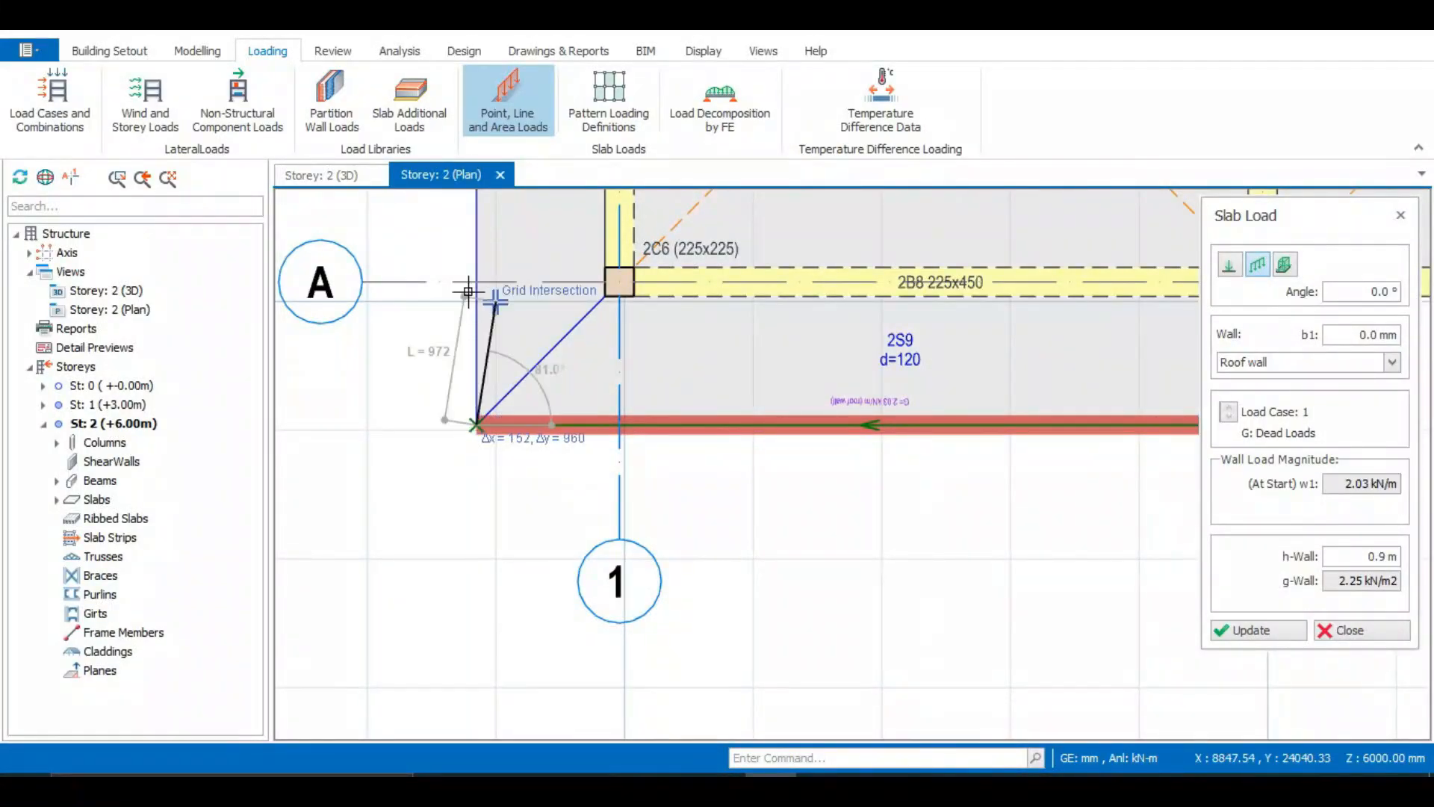
pyautogui.scroll(-4, 452, 366)
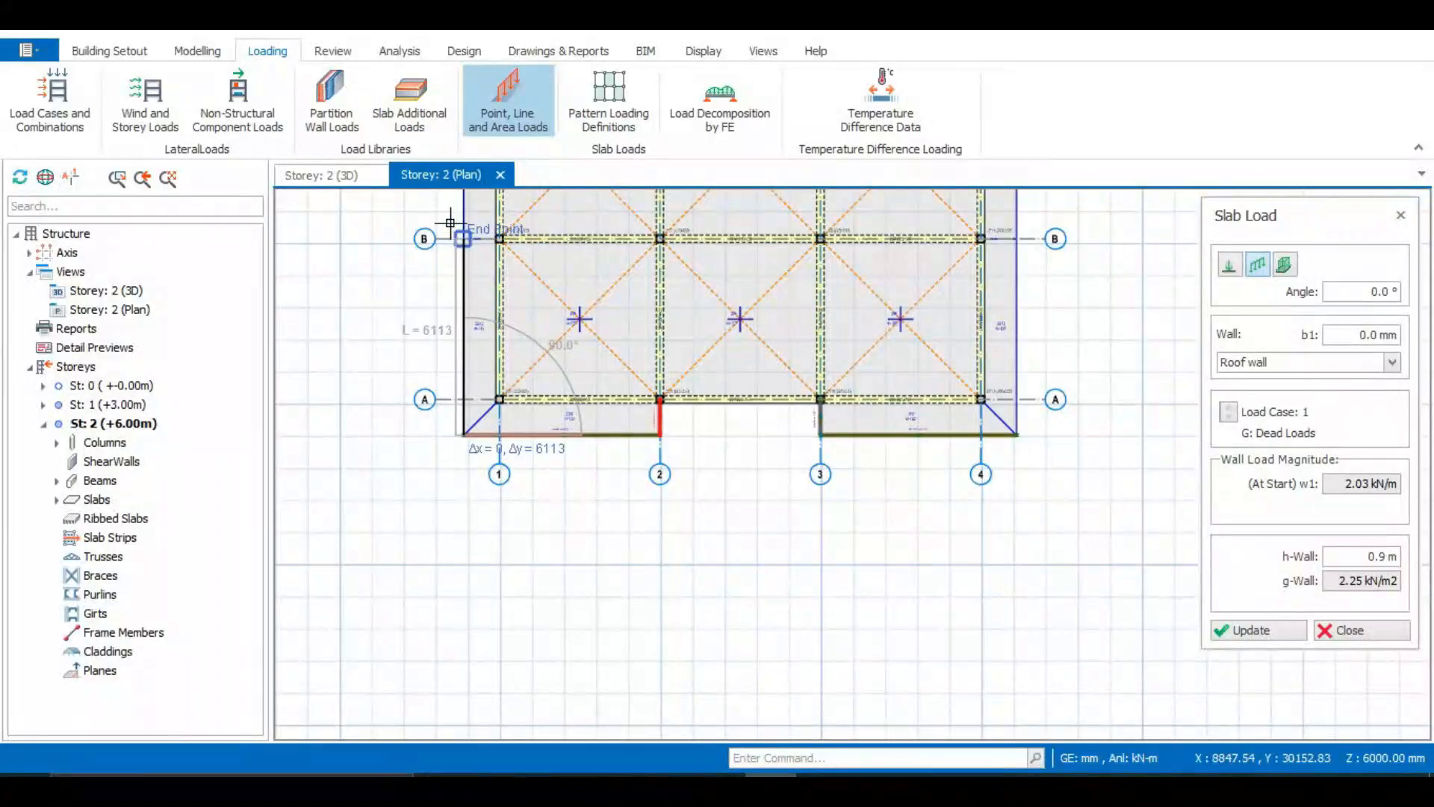
pyautogui.click(464, 239)
pyautogui.scroll(-3, 460, 254)
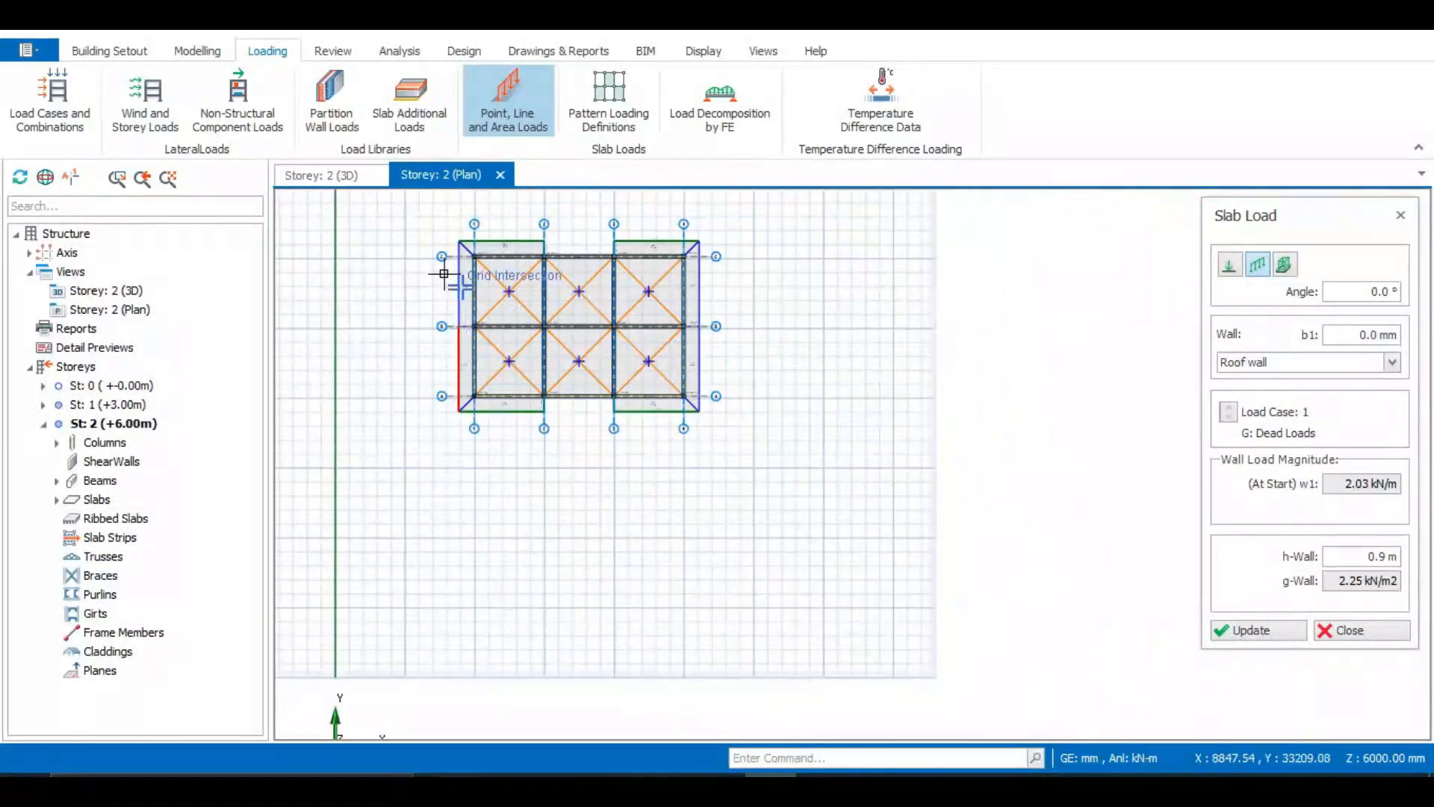
pyautogui.scroll(3, 446, 388)
pyautogui.scroll(2, 447, 366)
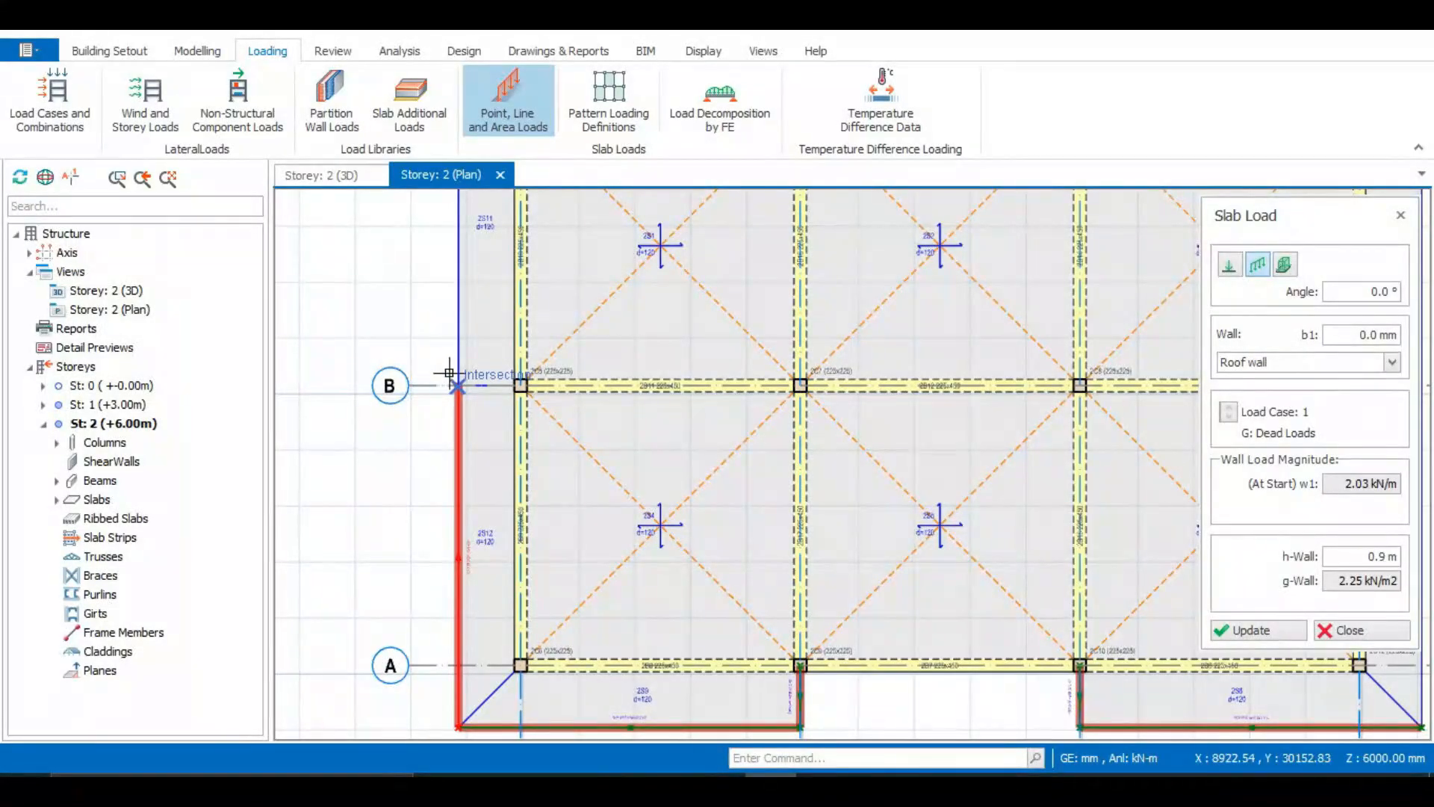
pyautogui.scroll(-3, 449, 372)
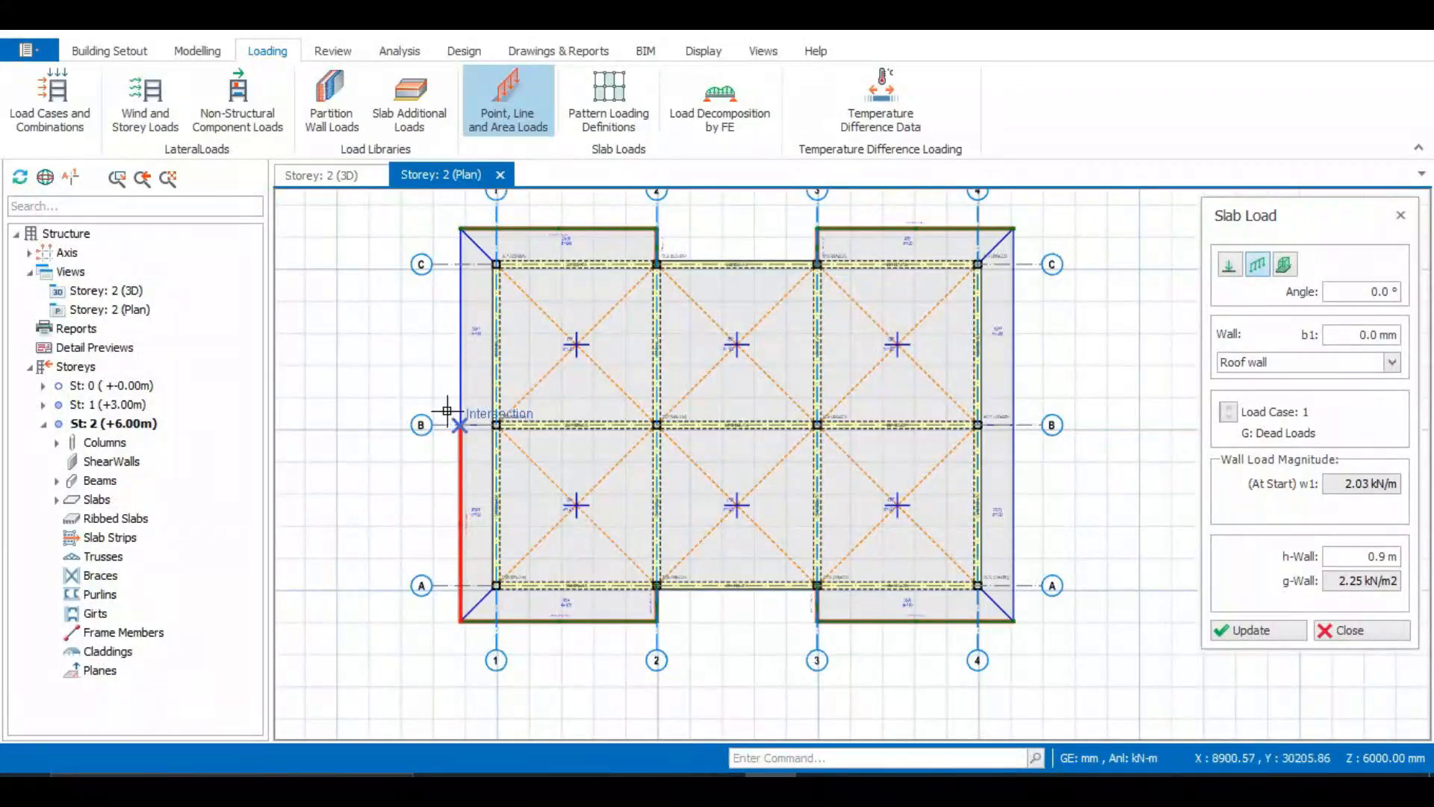
pyautogui.scroll(2, 447, 411)
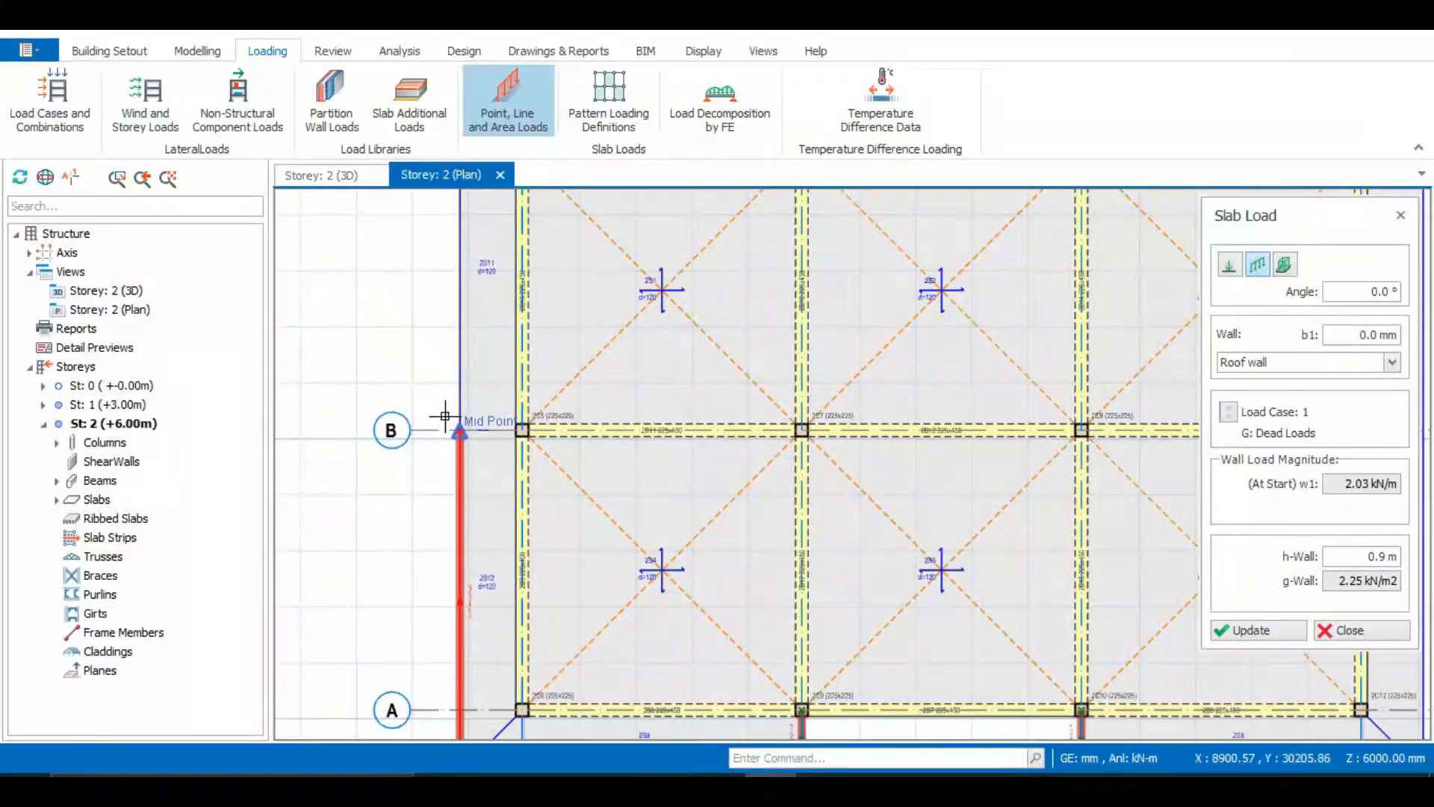
pyautogui.scroll(-2, 441, 328)
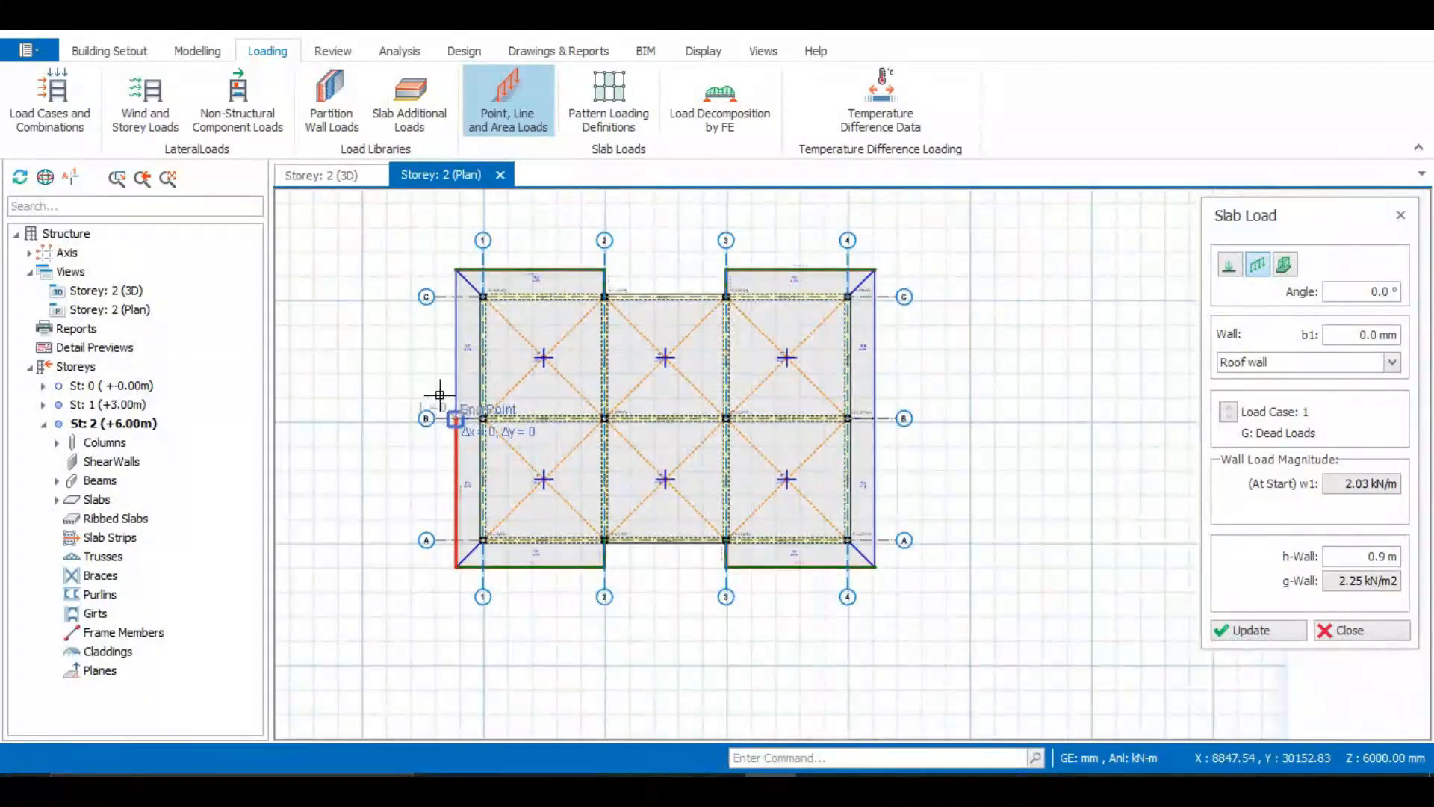
pyautogui.scroll(2, 444, 256)
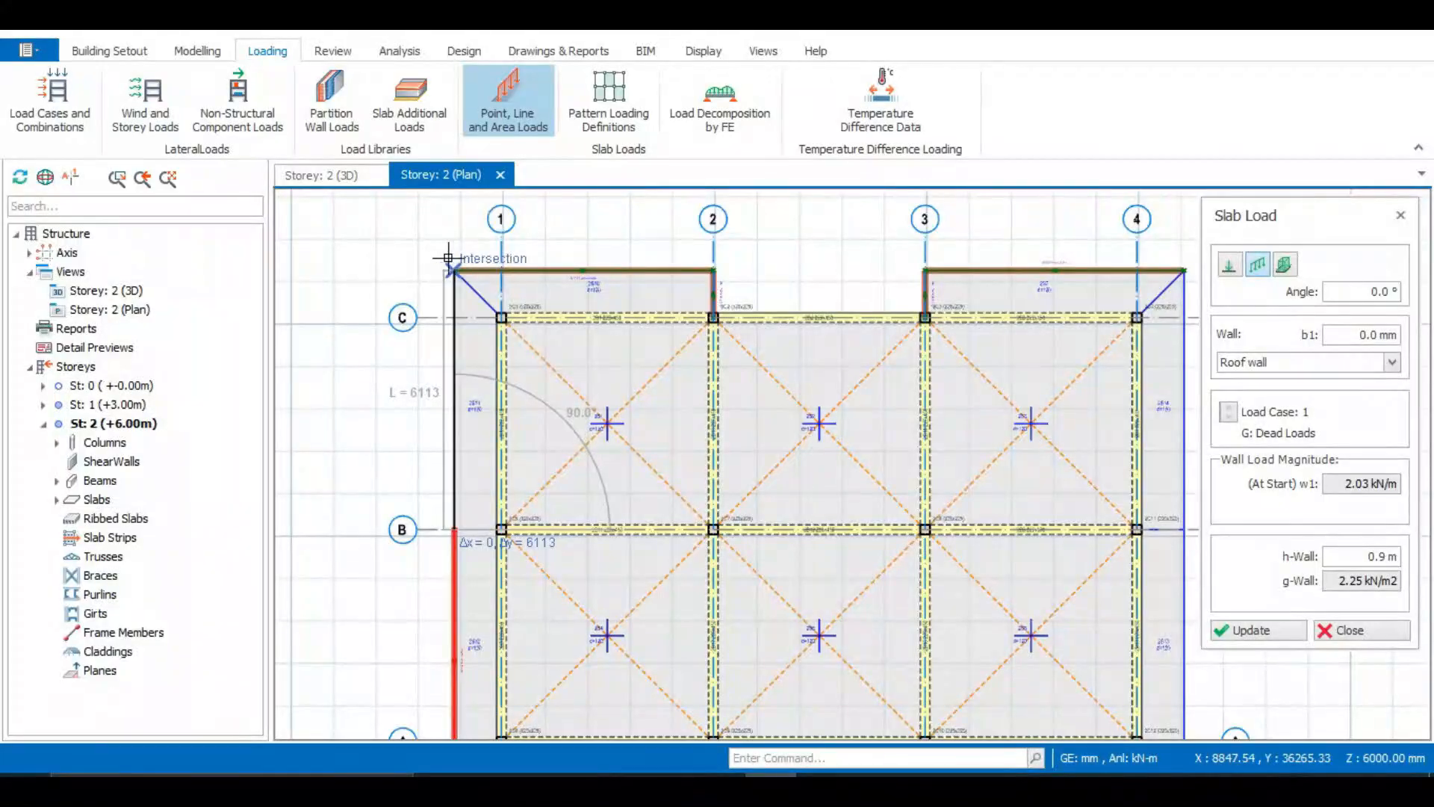
pyautogui.click(445, 257)
# Place roof wall line loads along the outer roof edge beyond grid 4 from the grid A corner through B to the grid C corner, then exit the tool
pyautogui.scroll(-2, 426, 368)
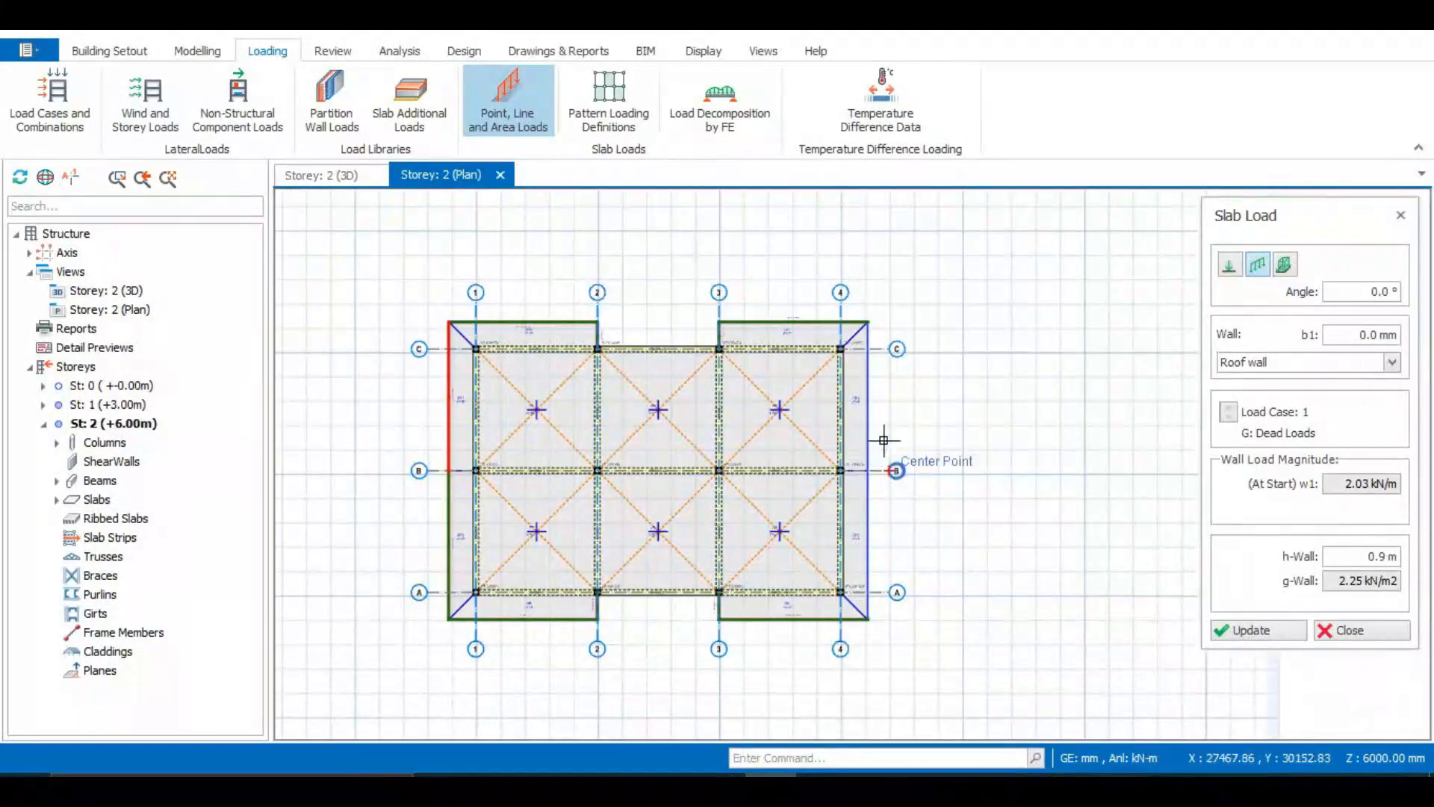
pyautogui.scroll(1, 866, 441)
pyautogui.scroll(-2, 852, 508)
pyautogui.scroll(2, 837, 575)
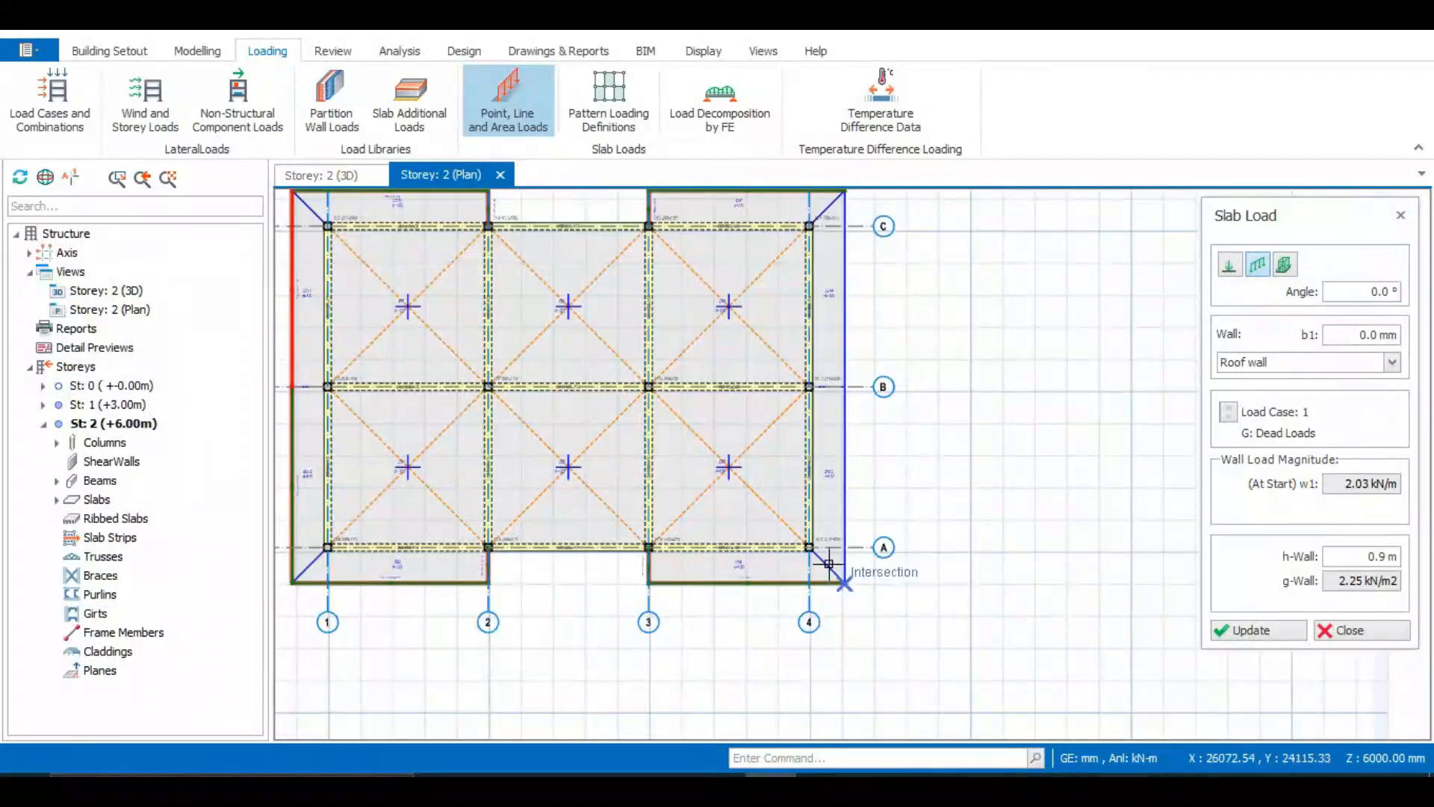
pyautogui.click(835, 562)
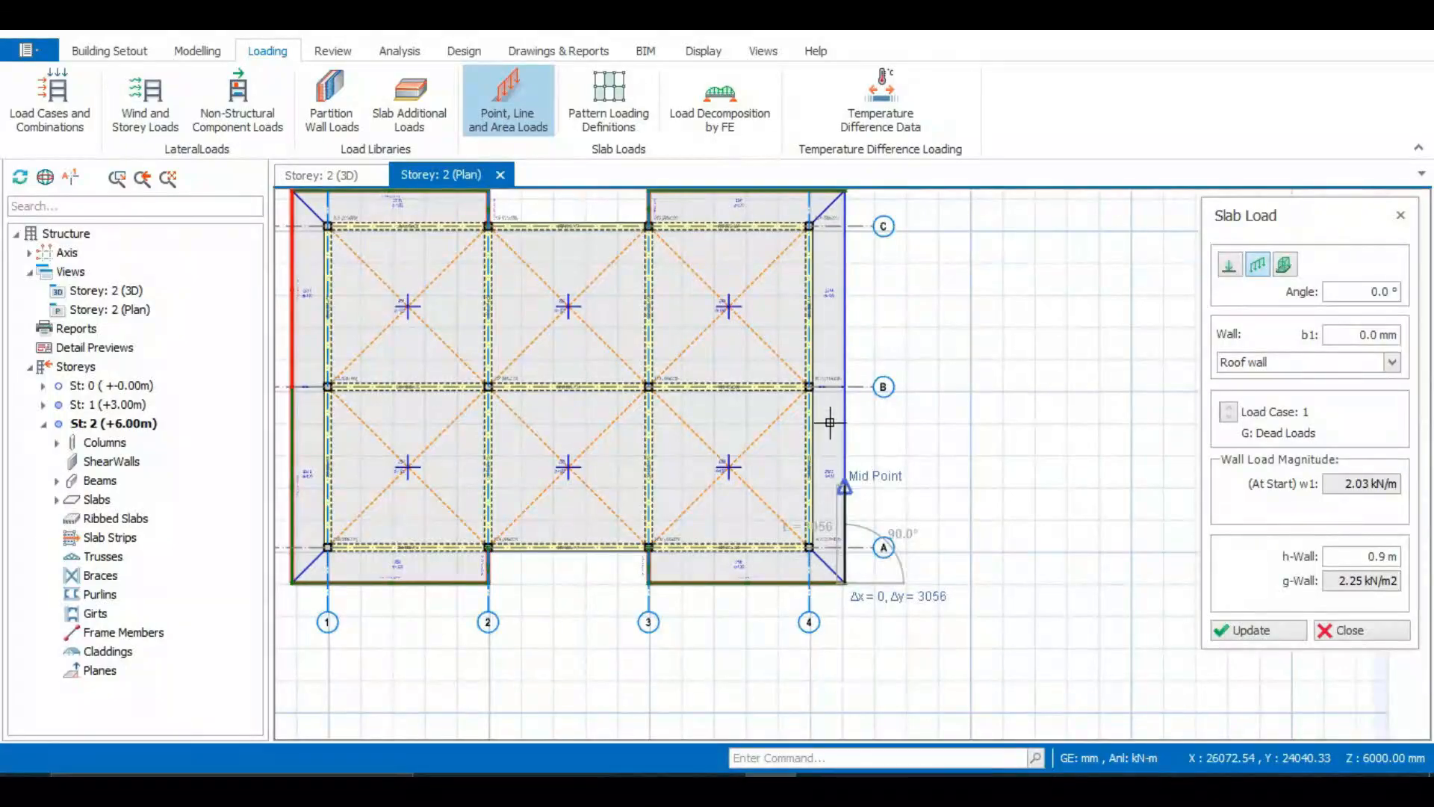
pyautogui.click(834, 369)
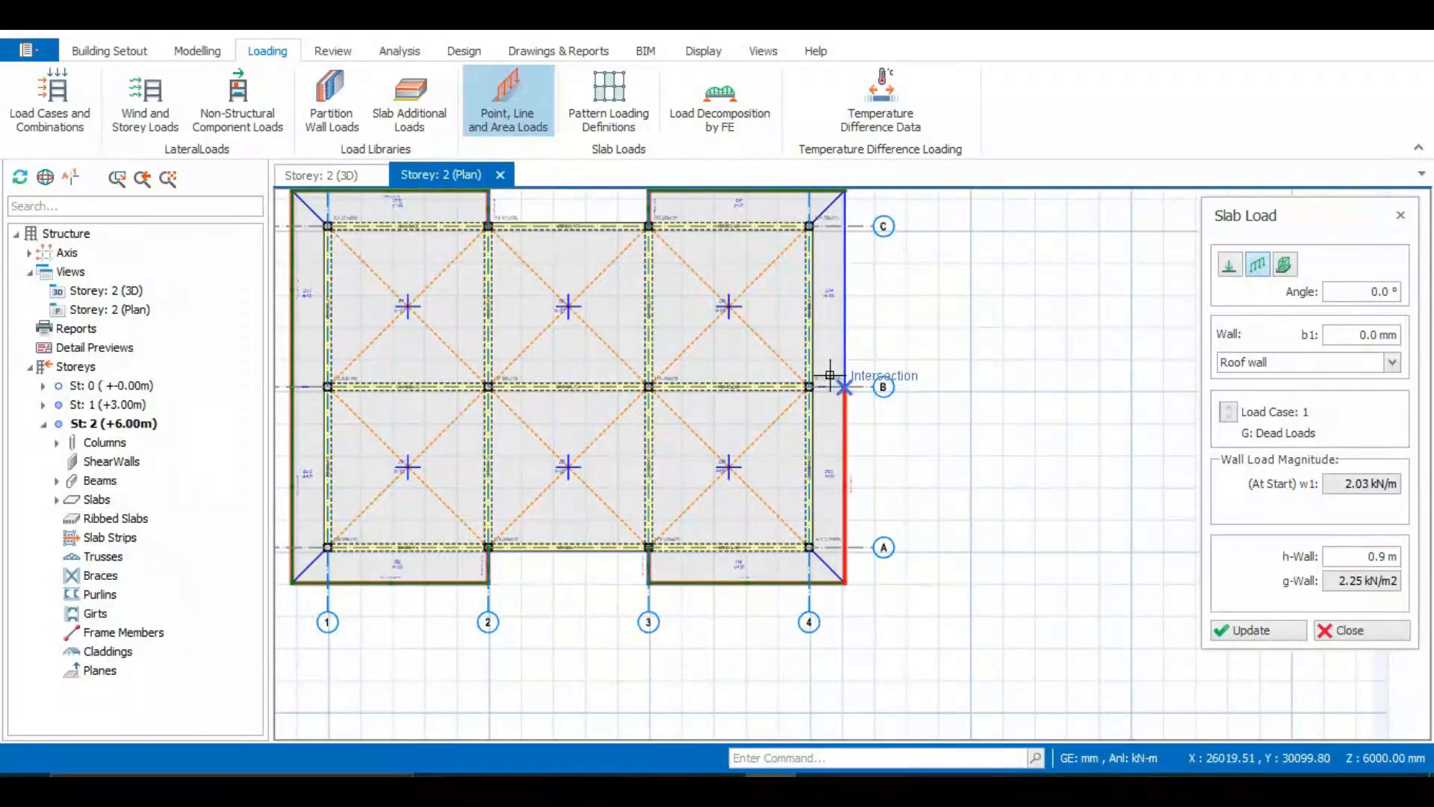
pyautogui.scroll(1, 829, 306)
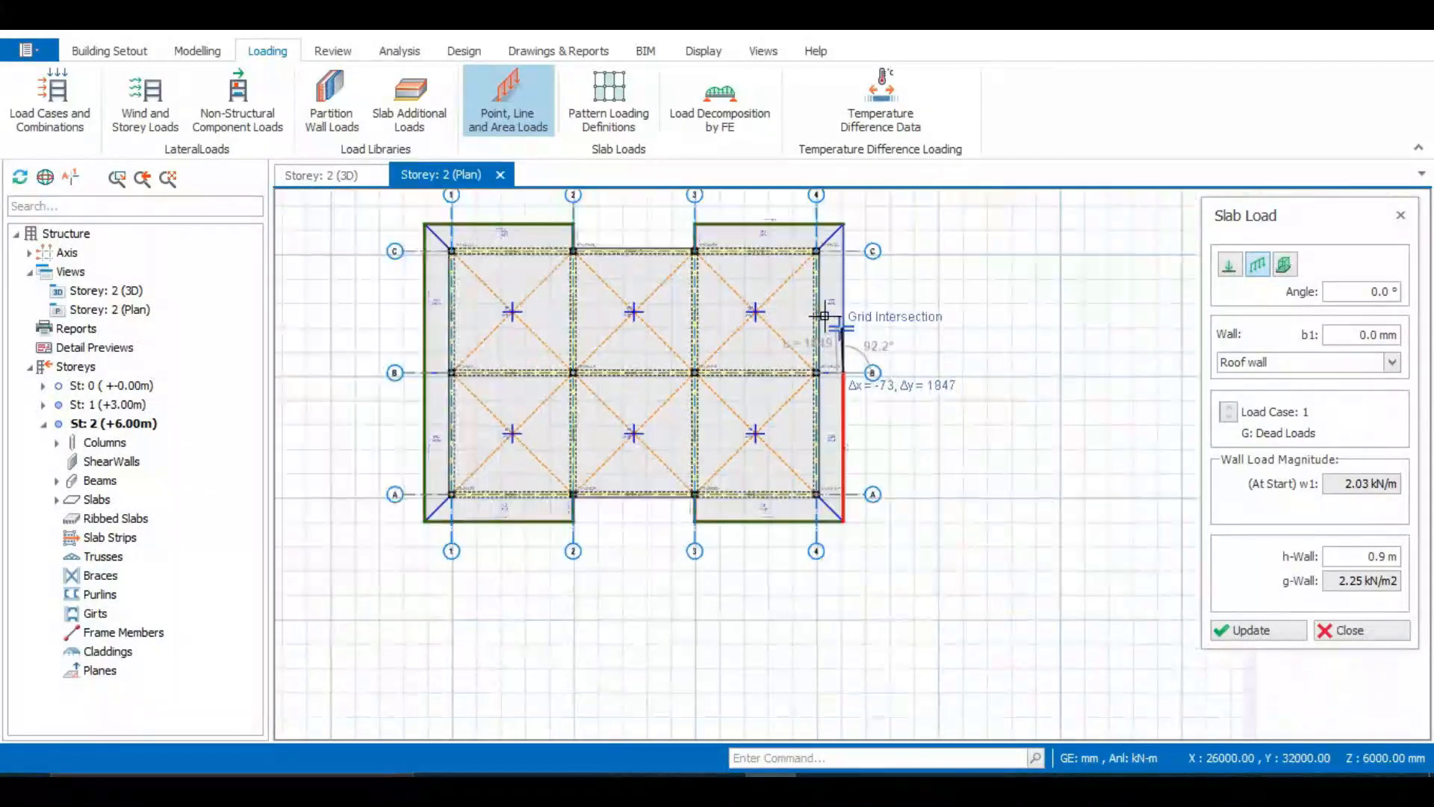
pyautogui.scroll(1, 835, 213)
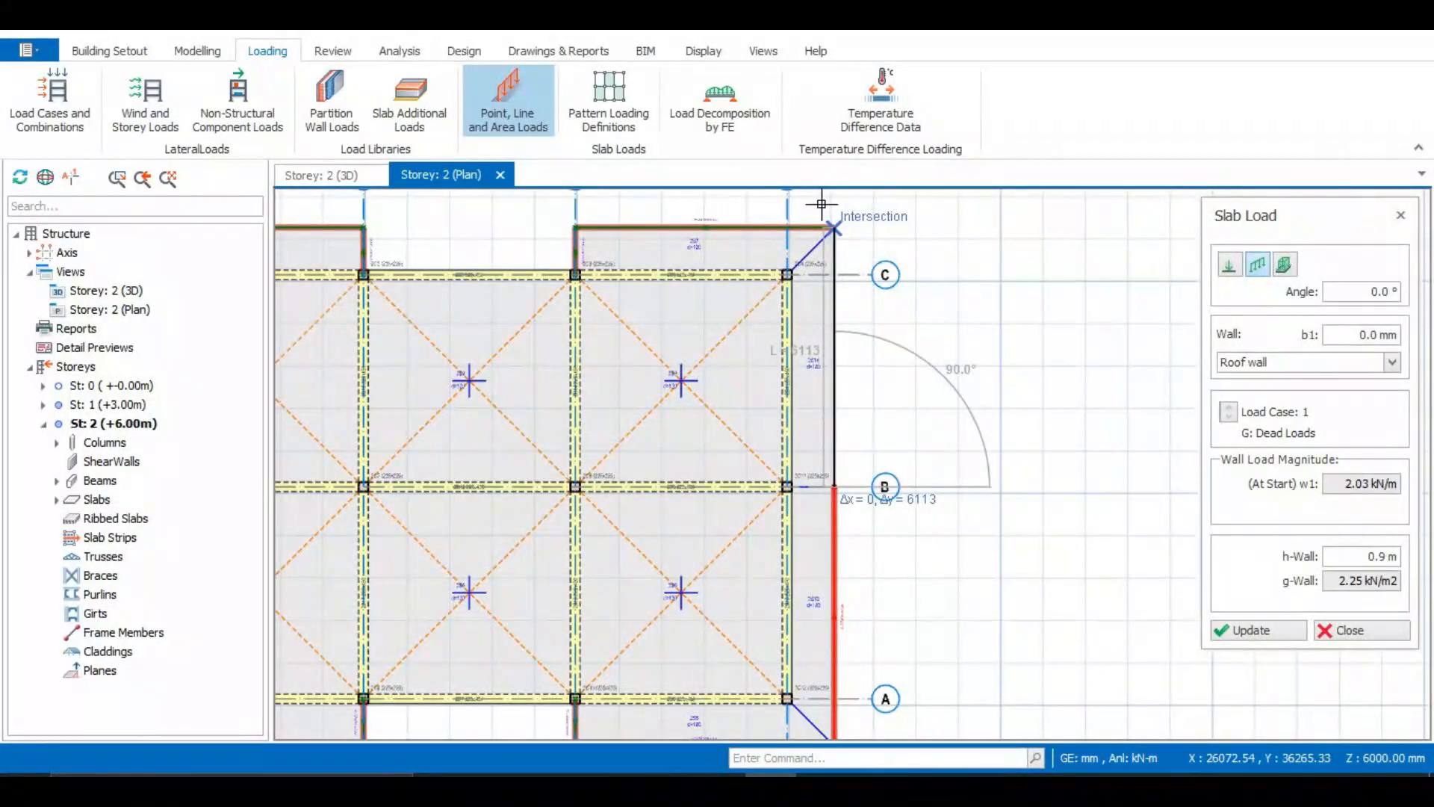
pyautogui.click(822, 204)
pyautogui.scroll(-2, 860, 355)
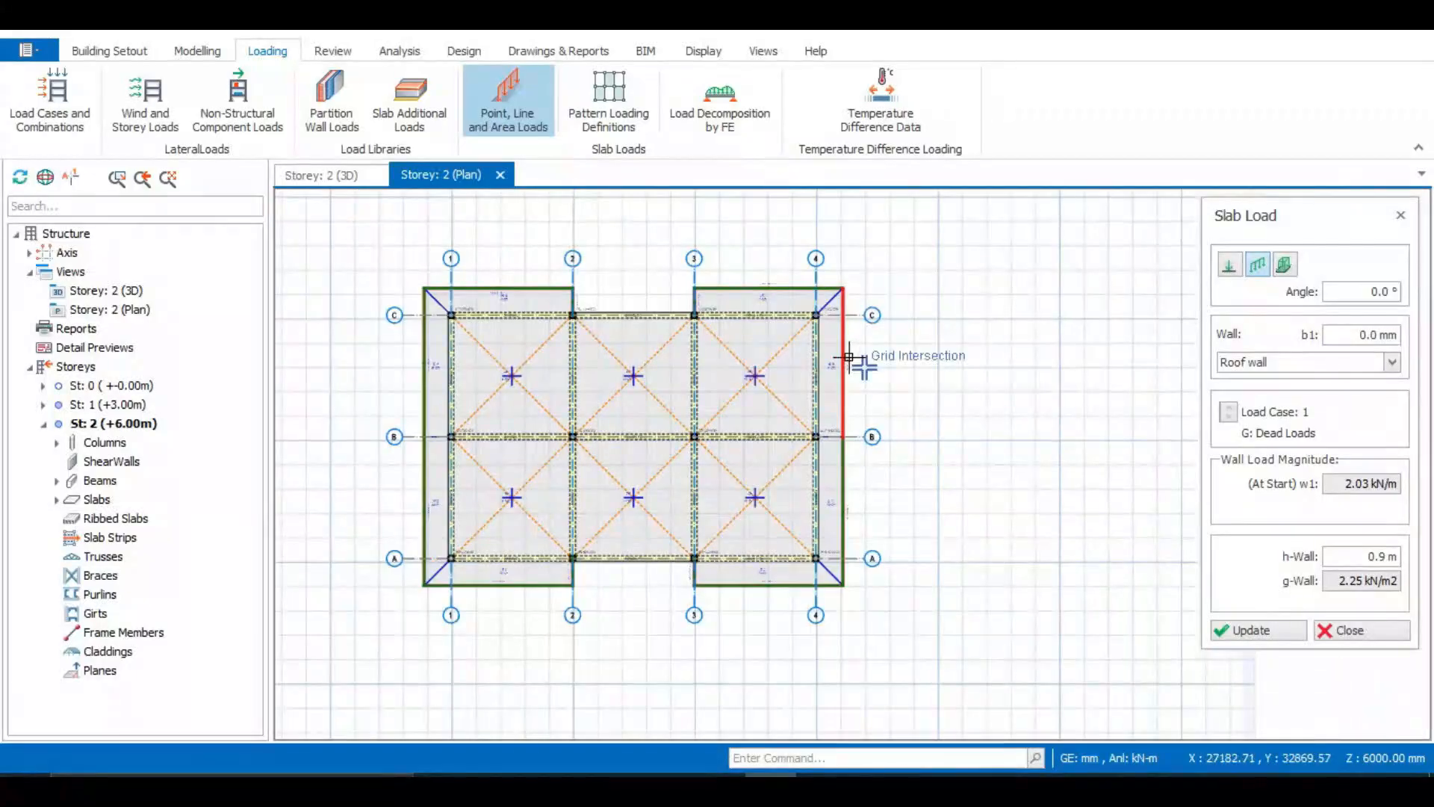
pyautogui.press('Escape')
# Inspect the roof wall line loads in the 3D view, opening one cantilever load's properties and closing them
pyautogui.scroll(2, 692, 496)
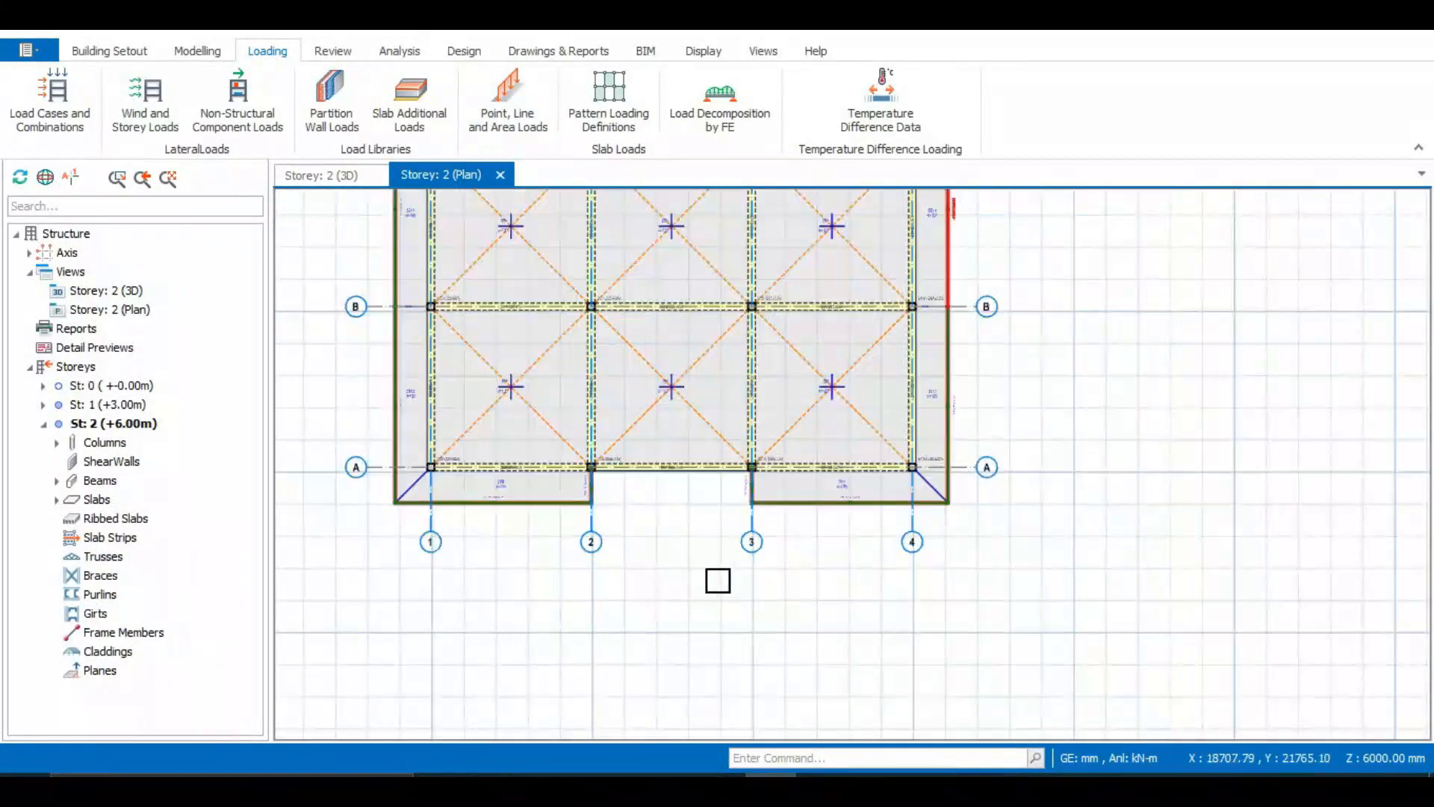
pyautogui.scroll(-2, 718, 576)
pyautogui.click(331, 180)
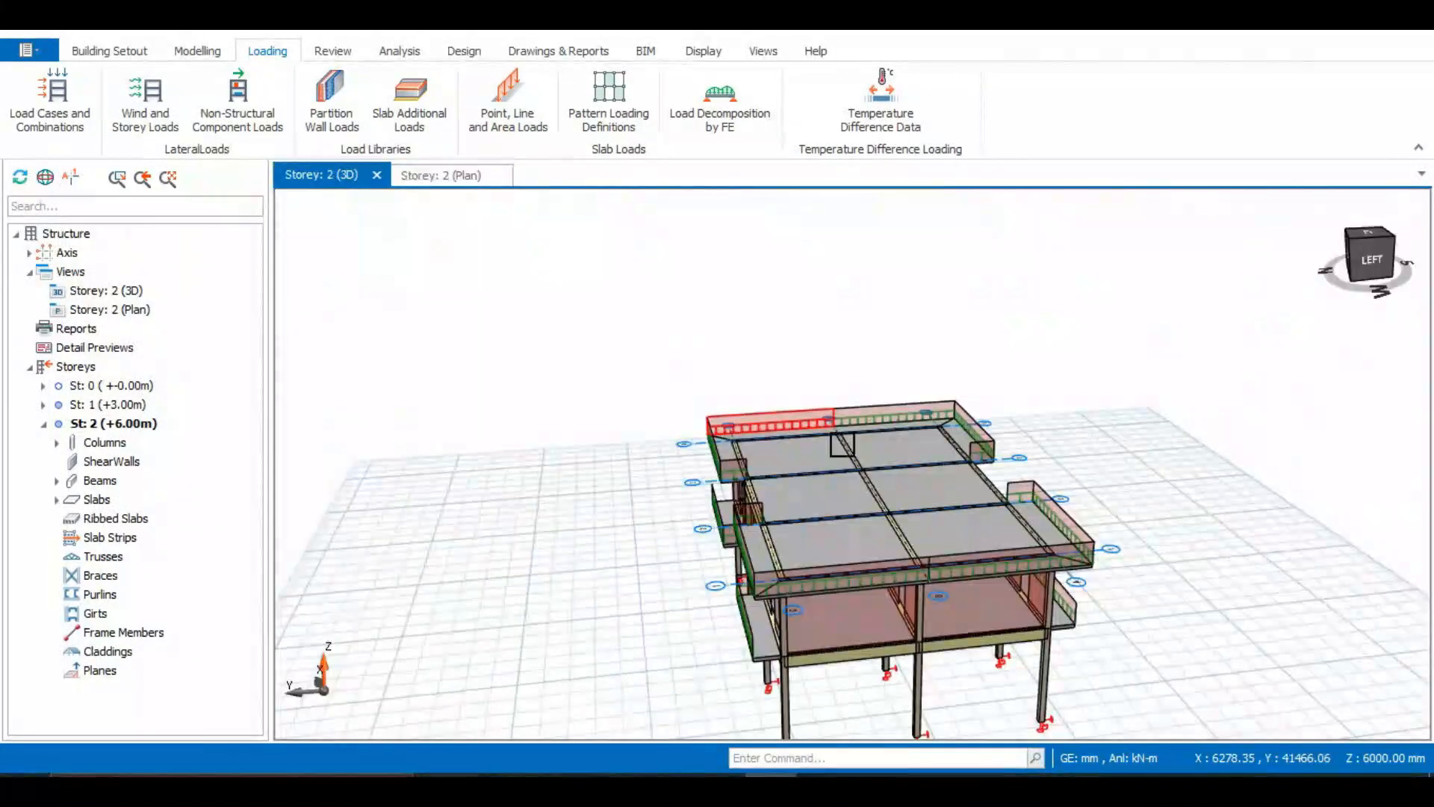
pyautogui.moveTo(826, 560); pyautogui.dragTo(1026, 602, button='middle')
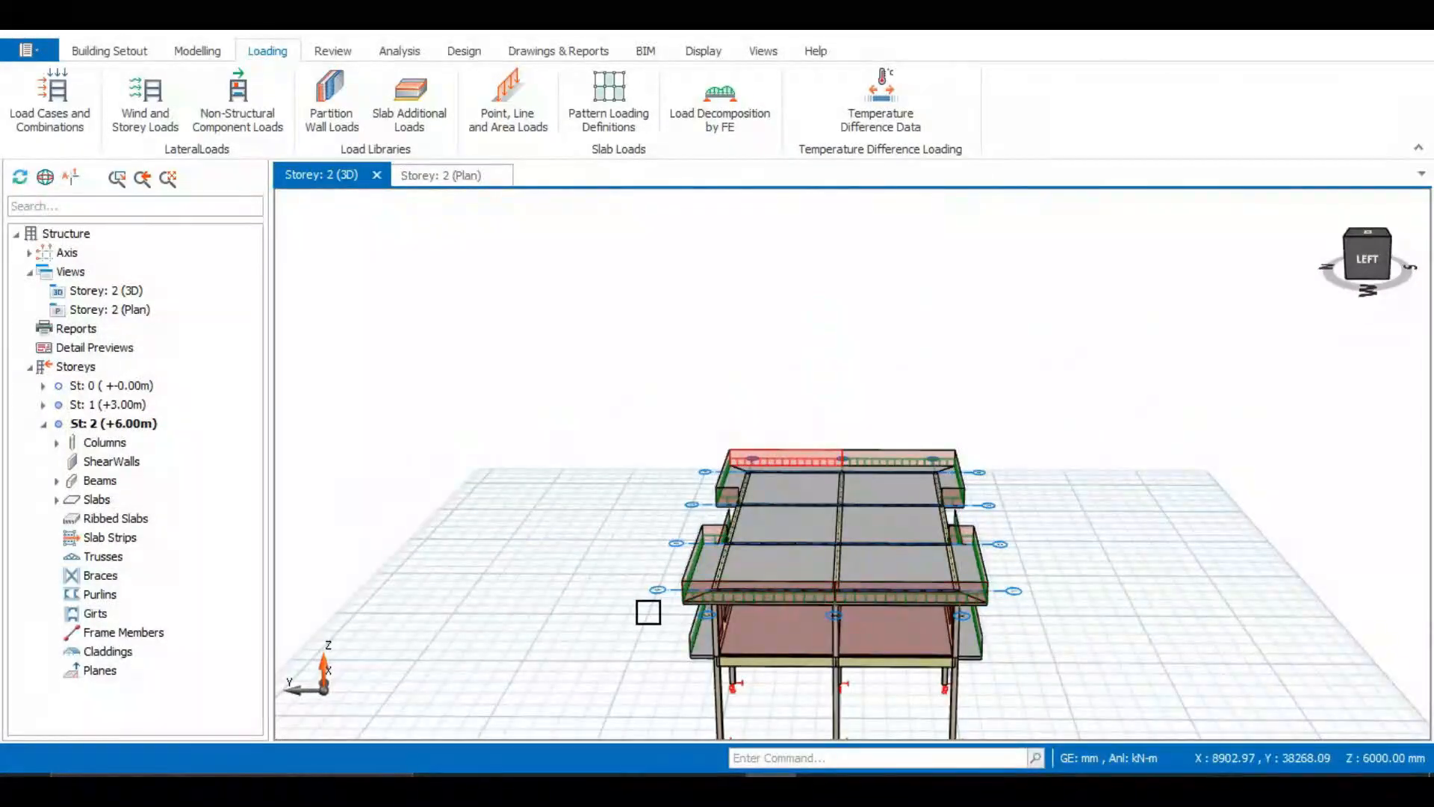
pyautogui.moveTo(649, 612); pyautogui.dragTo(590, 549, button='middle')
pyautogui.scroll(5, 822, 583)
pyautogui.scroll(-5, 894, 601)
pyautogui.scroll(5, 686, 633)
pyautogui.click(582, 546)
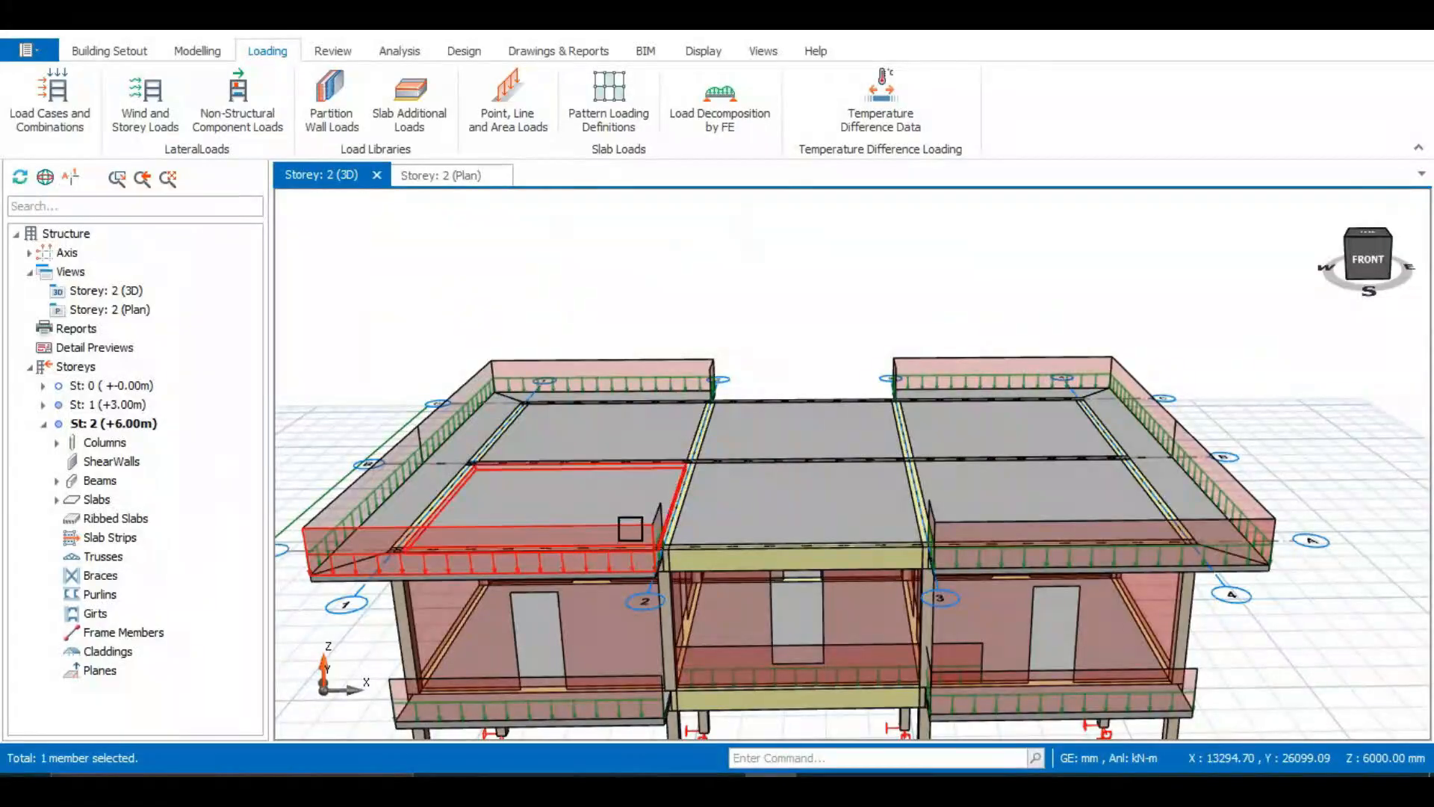
pyautogui.doubleClick(610, 523)
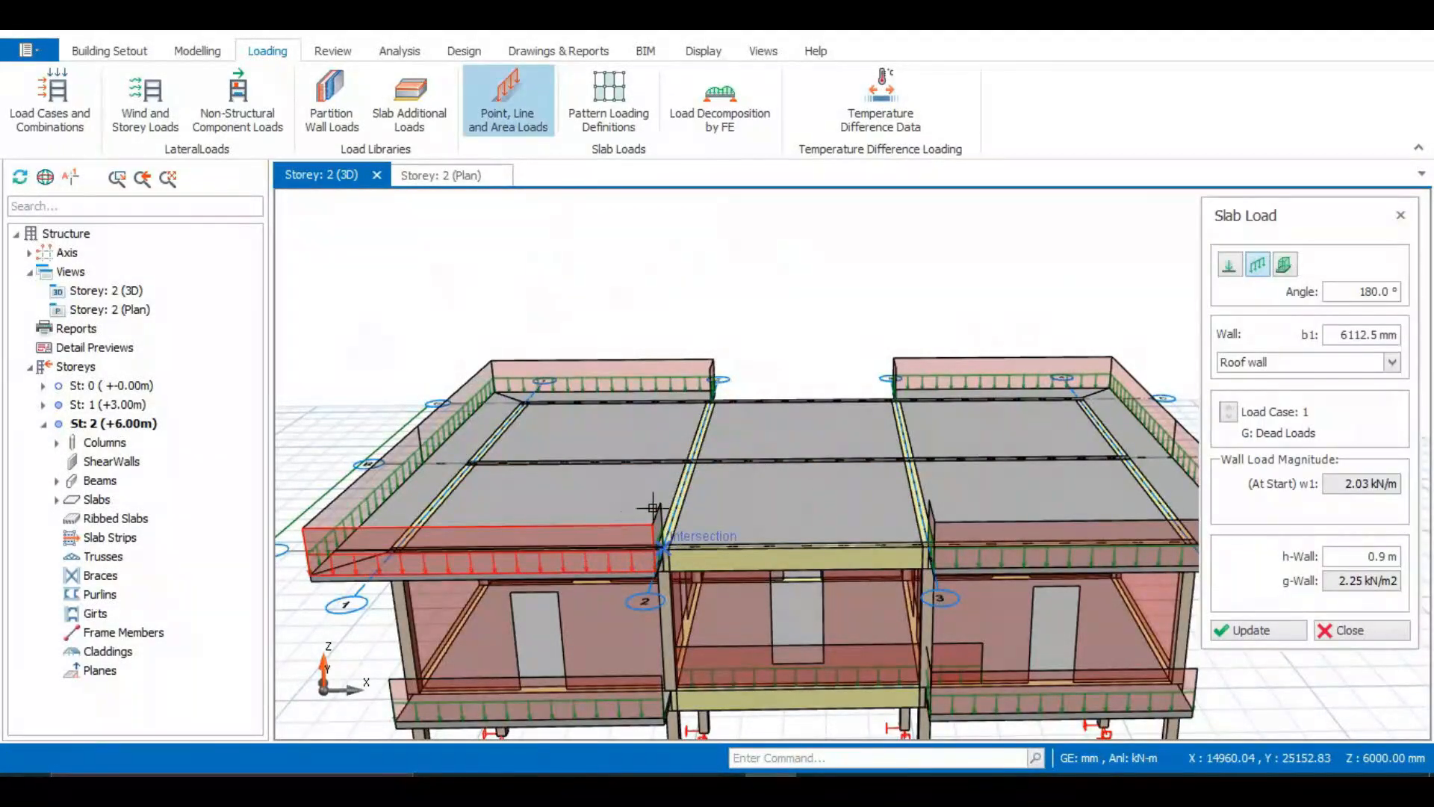
pyautogui.click(1402, 213)
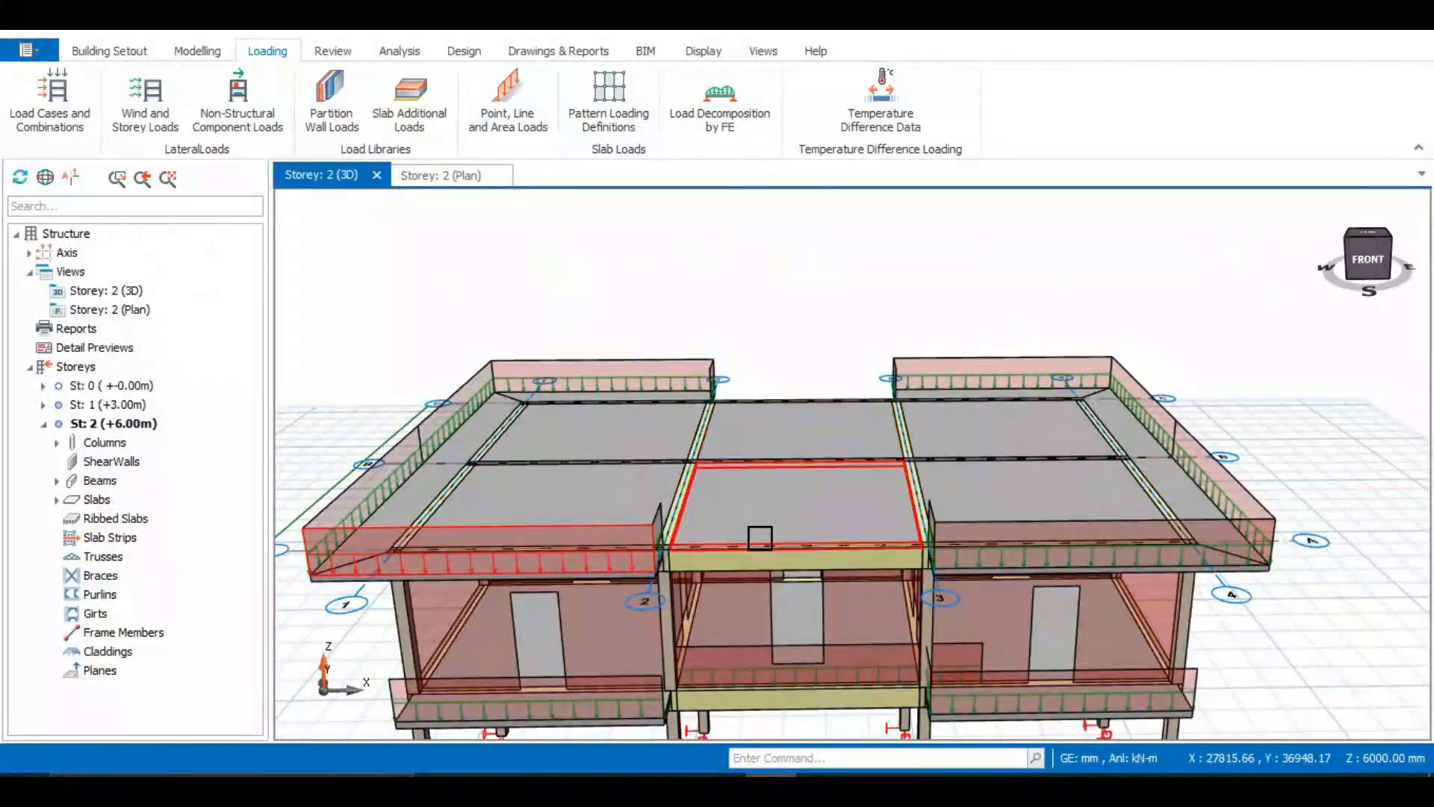
# Assign the roof wall type wall load, 0.9 m high, to recessed roof beam 2B2 along grid C between grids 2 and 3
pyautogui.moveTo(859, 523); pyautogui.dragTo(731, 540, button='middle')
pyautogui.scroll(-2, 732, 540)
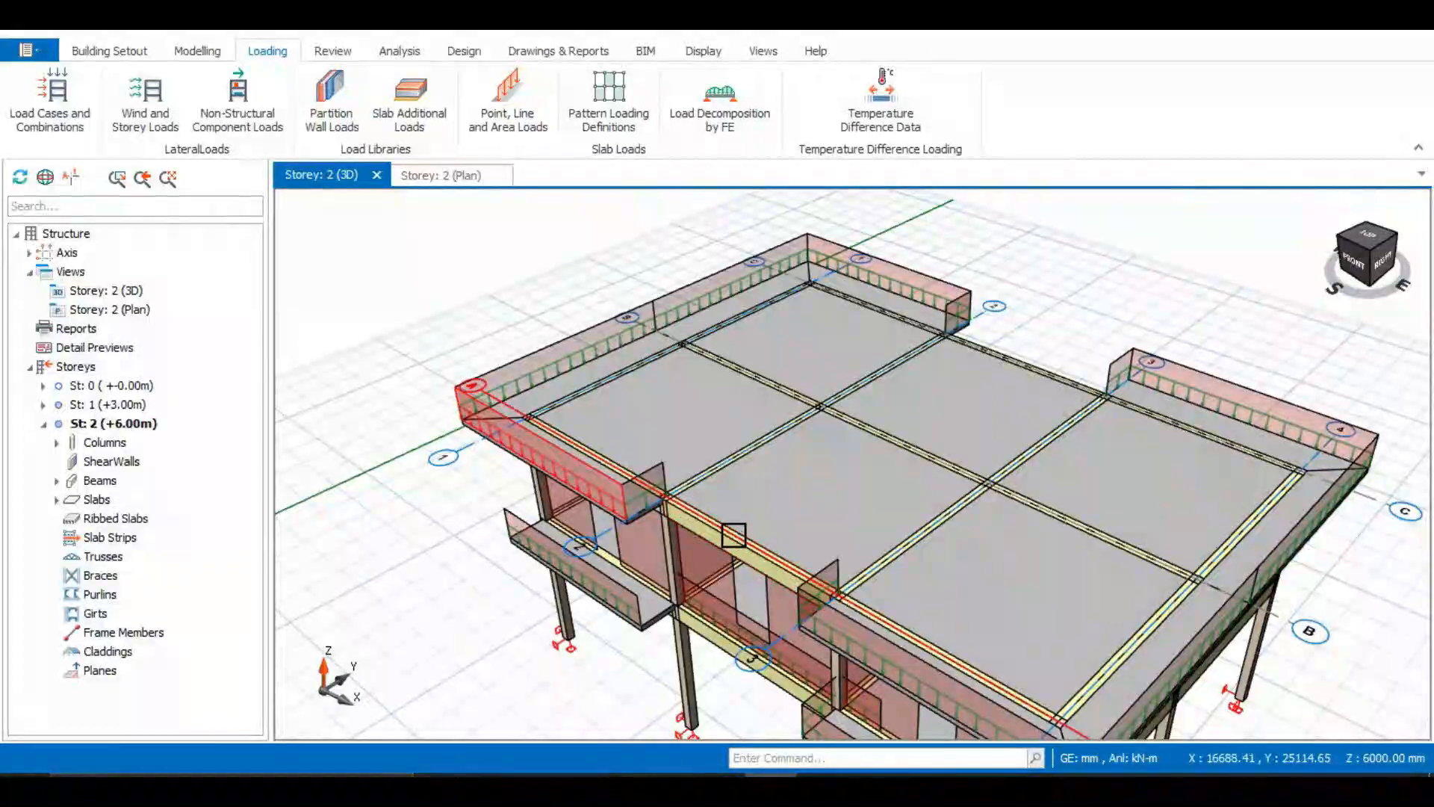
pyautogui.moveTo(1052, 487); pyautogui.dragTo(820, 544, button='middle')
pyautogui.scroll(-2, 783, 482)
pyautogui.scroll(1, 816, 582)
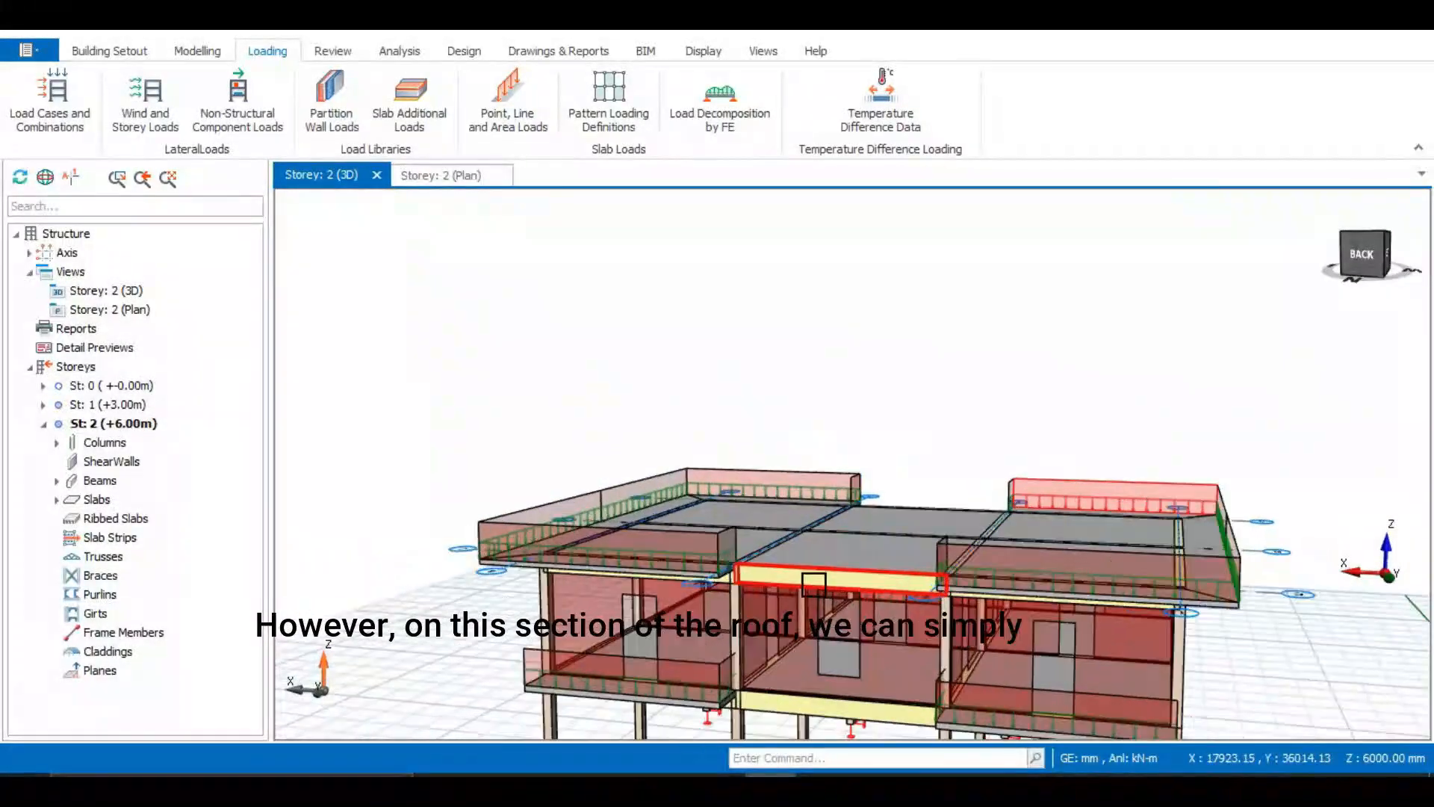
pyautogui.click(785, 578)
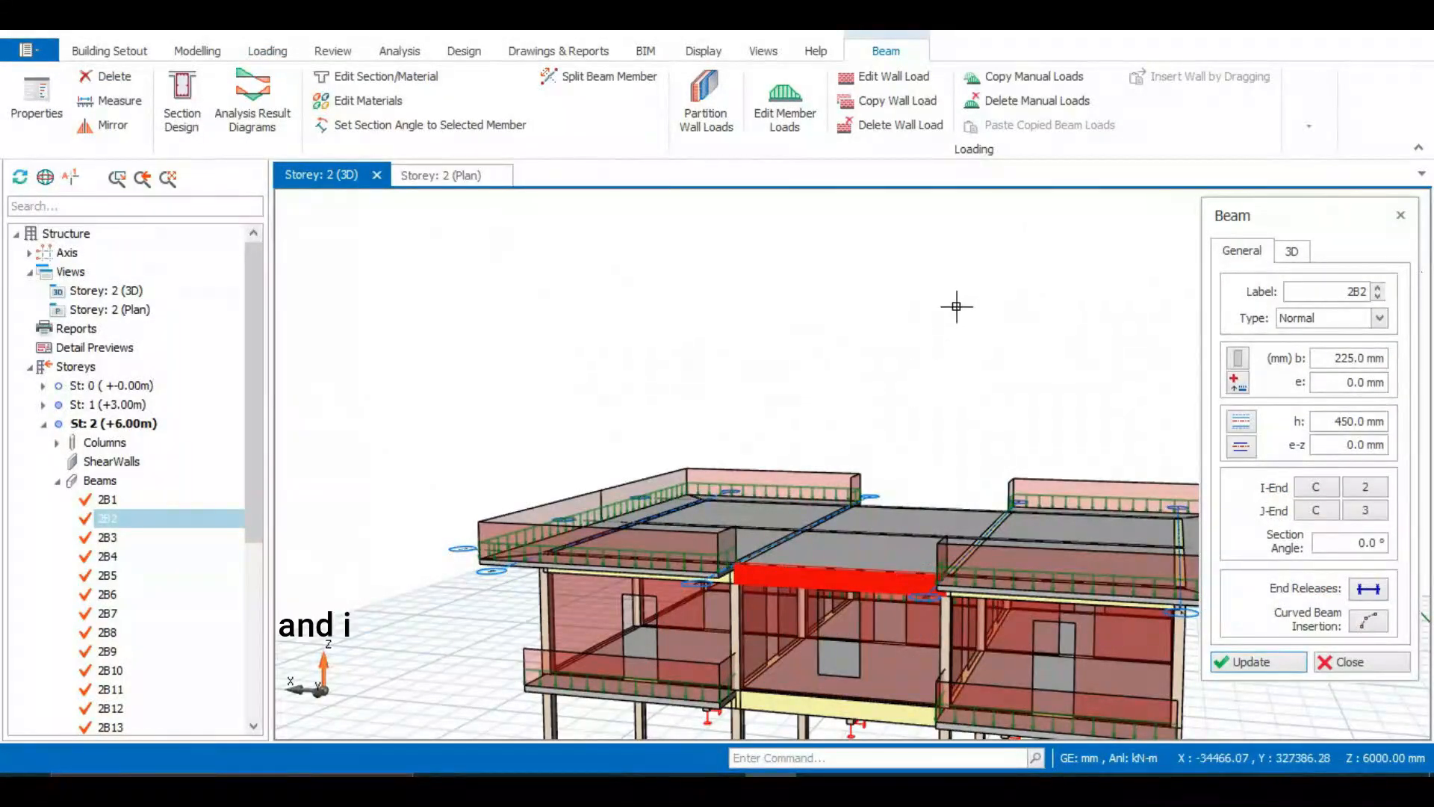
pyautogui.click(891, 77)
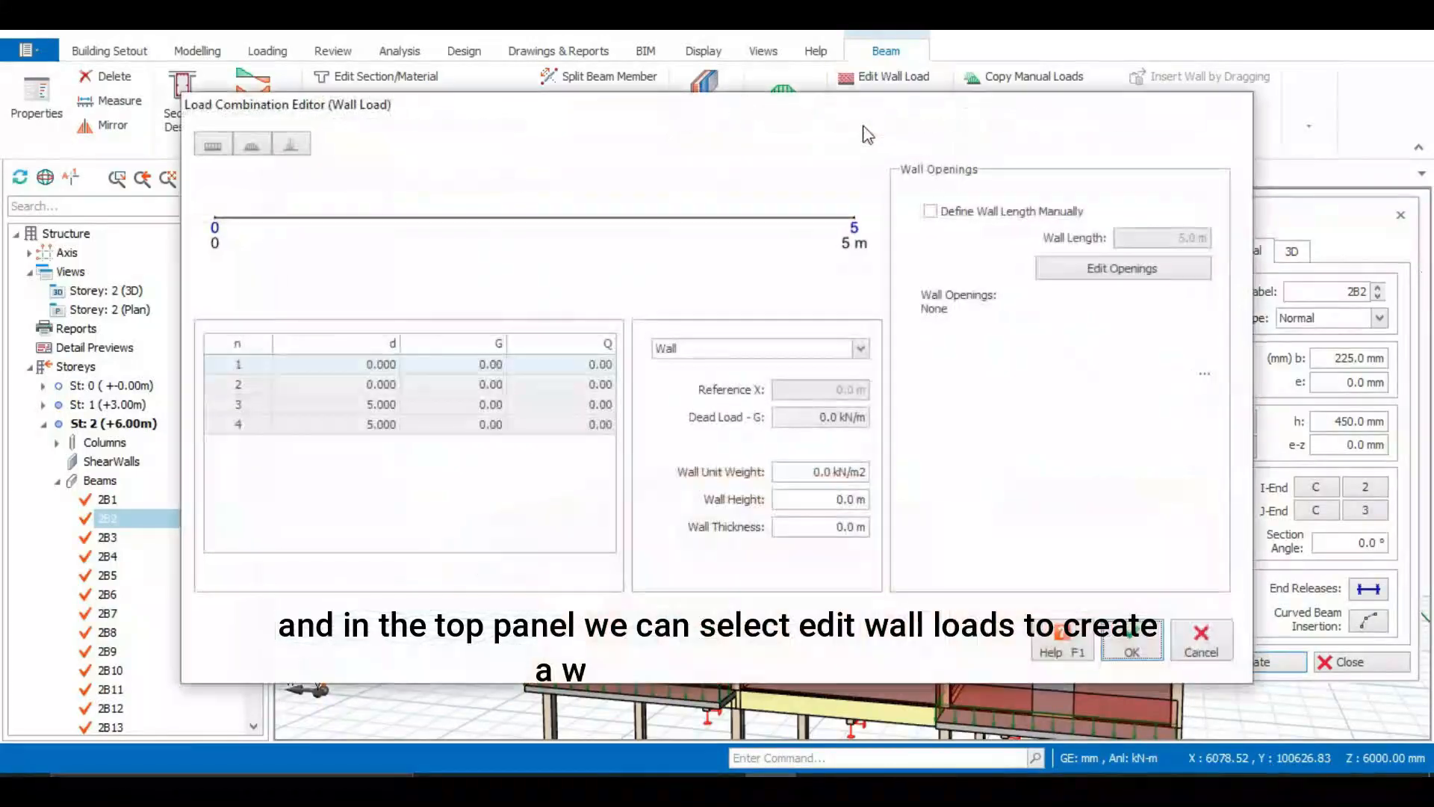
pyautogui.click(861, 349)
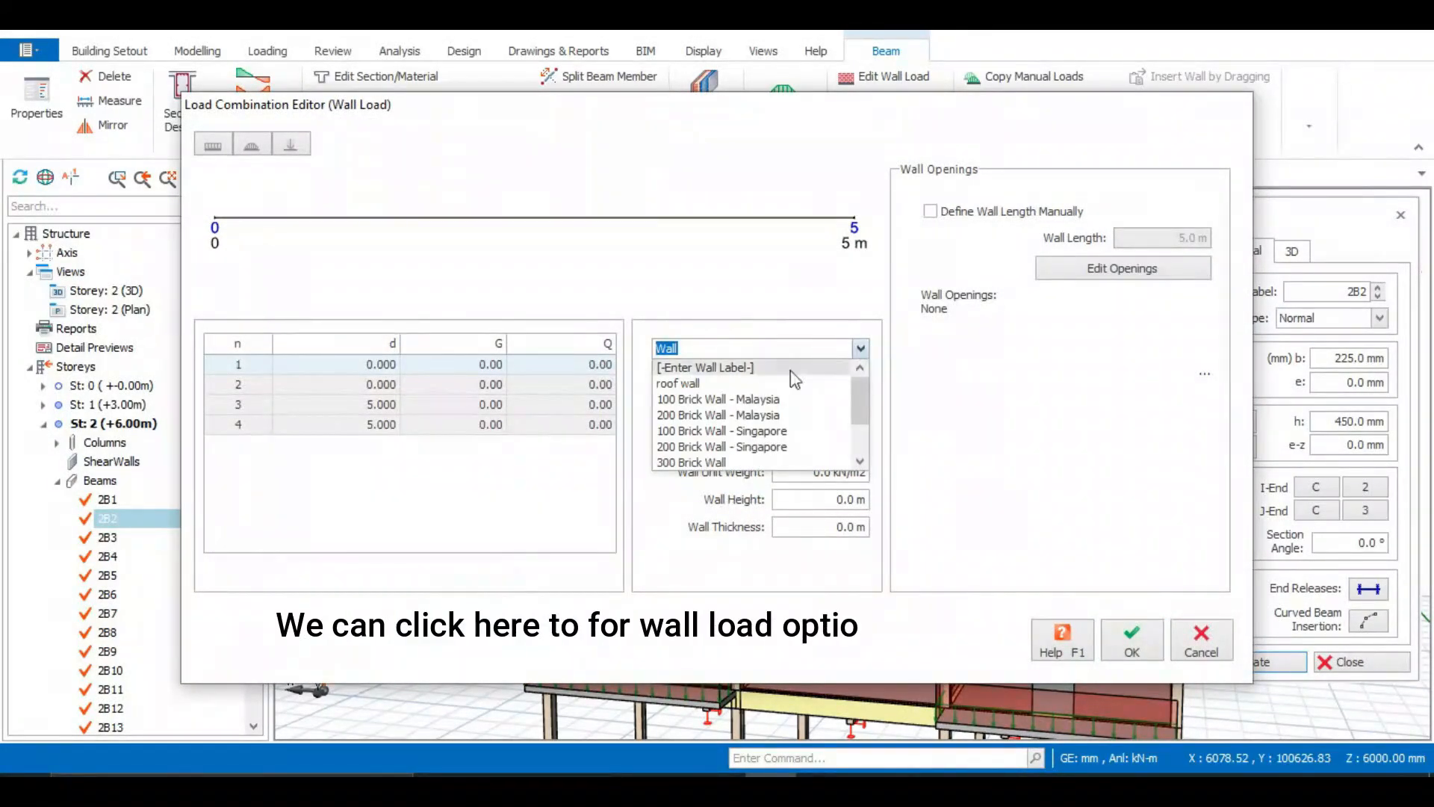
pyautogui.click(729, 384)
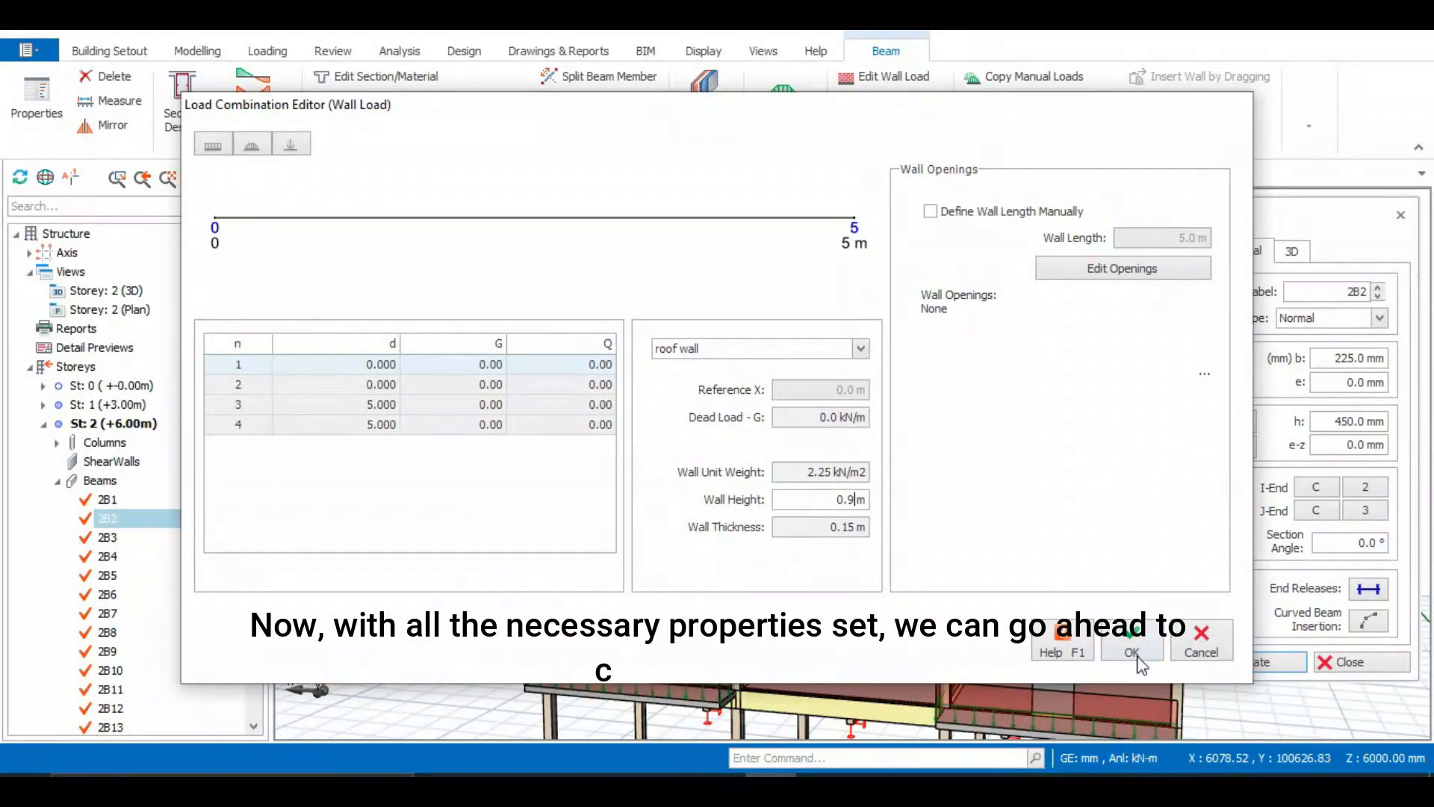
pyautogui.click(1131, 655)
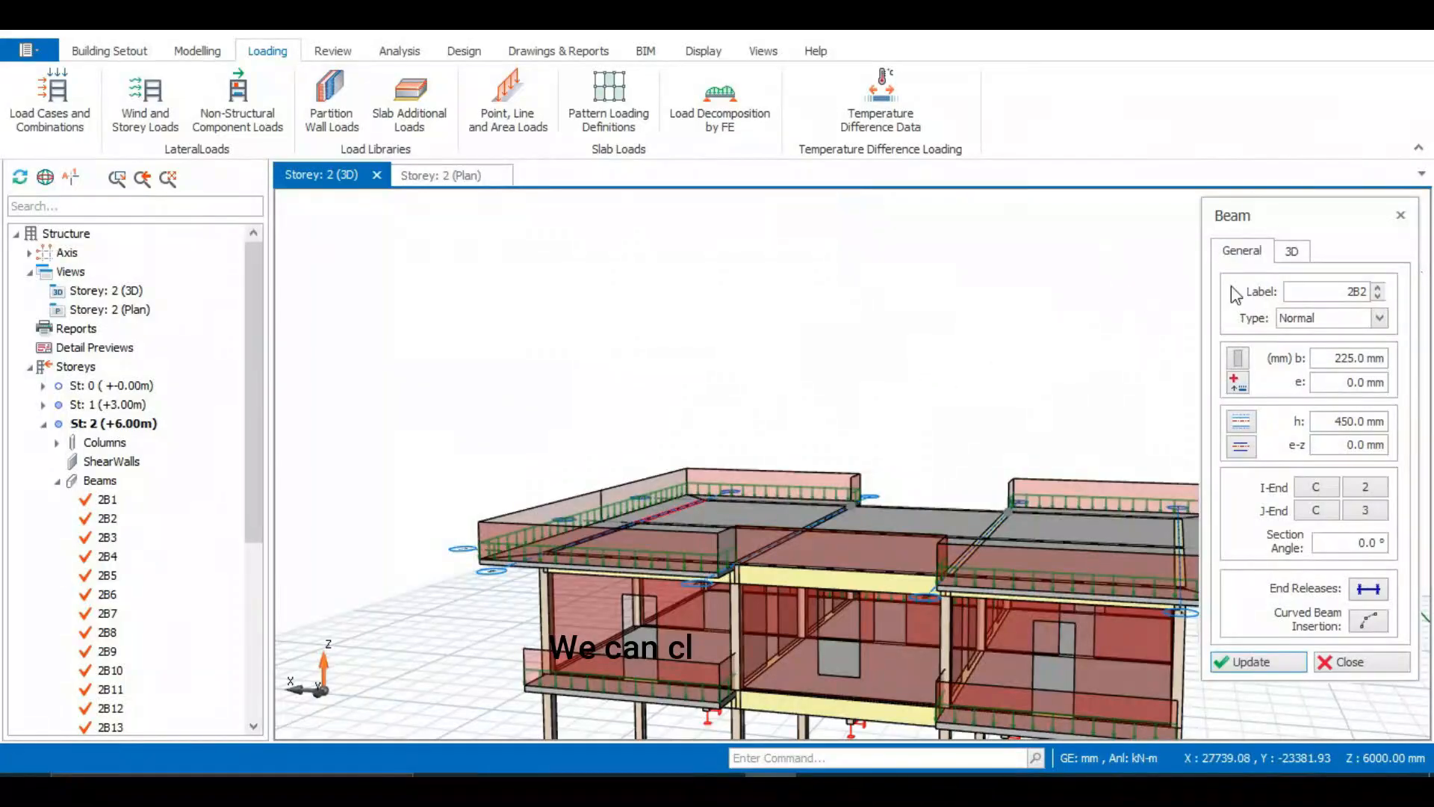
pyautogui.click(1400, 215)
# Copy the wall load from beam 2B2 and paste it onto beam 2B7 at the second roof recess
pyautogui.moveTo(964, 400)
pyautogui.mouseDown(button='middle')
pyautogui.moveTo(909, 451)
pyautogui.moveTo(754, 473)
pyautogui.moveTo(634, 423)
pyautogui.moveTo(781, 460)
pyautogui.moveTo(806, 580)
pyautogui.mouseUp(button='middle')
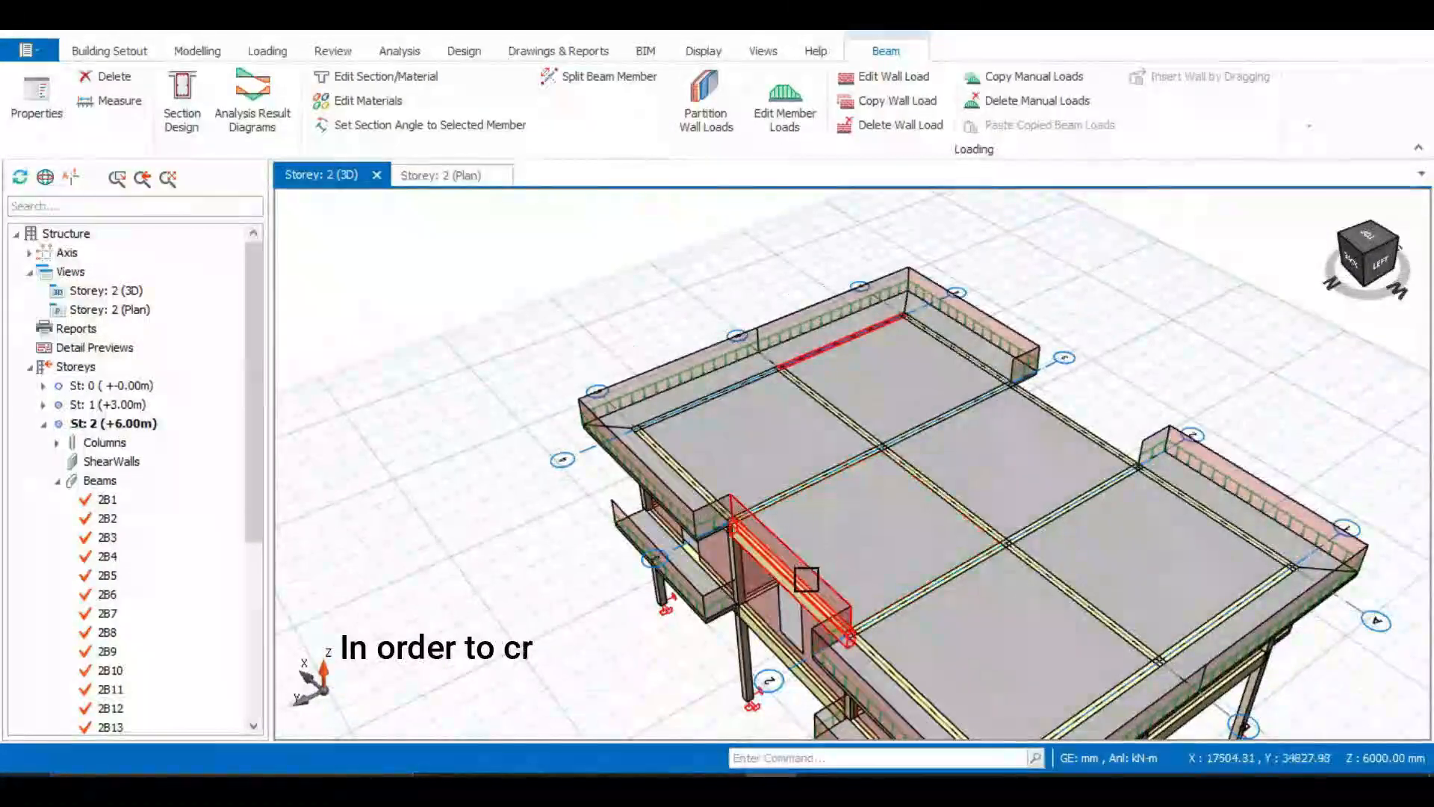
pyautogui.click(1028, 449)
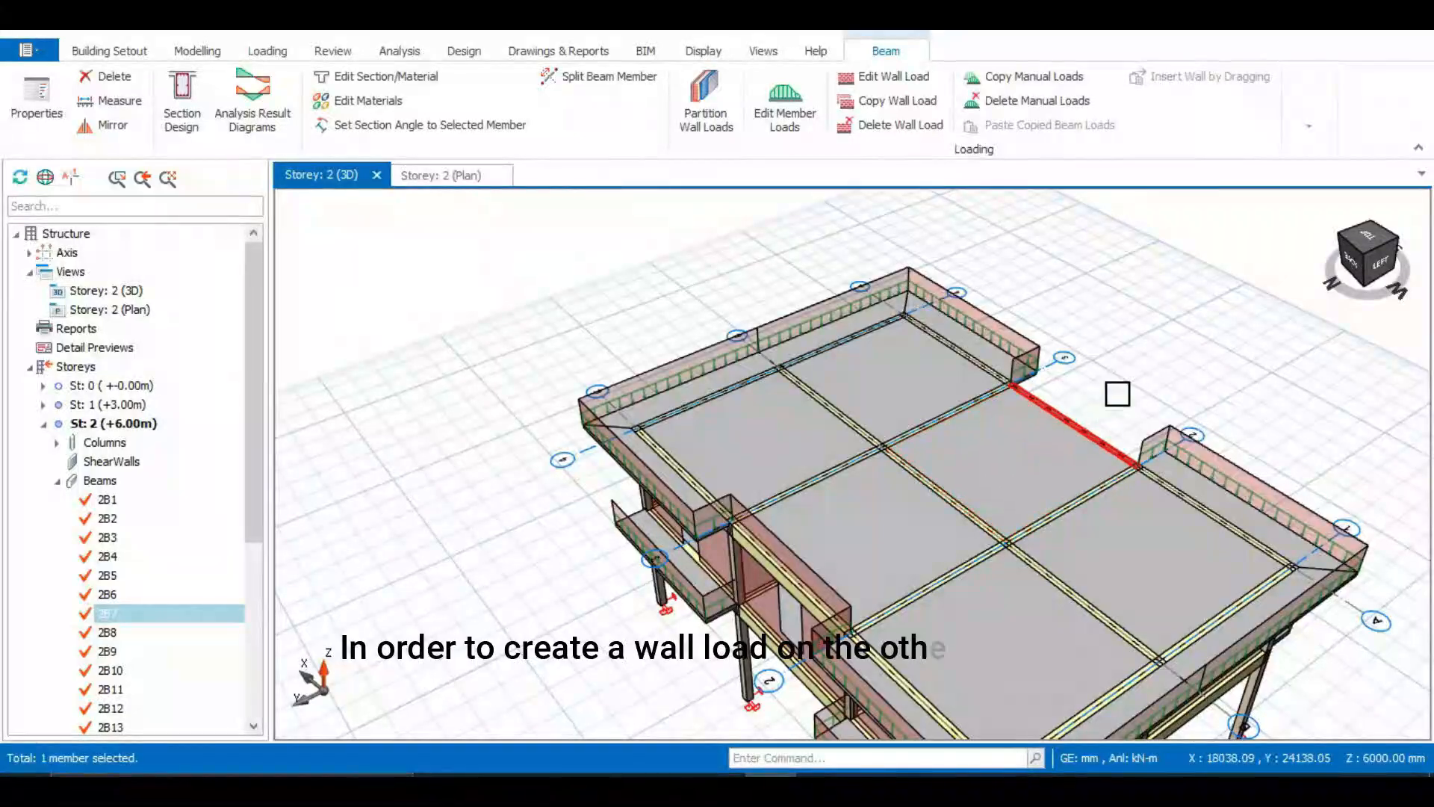
pyautogui.moveTo(1118, 393); pyautogui.dragTo(910, 418, button='middle')
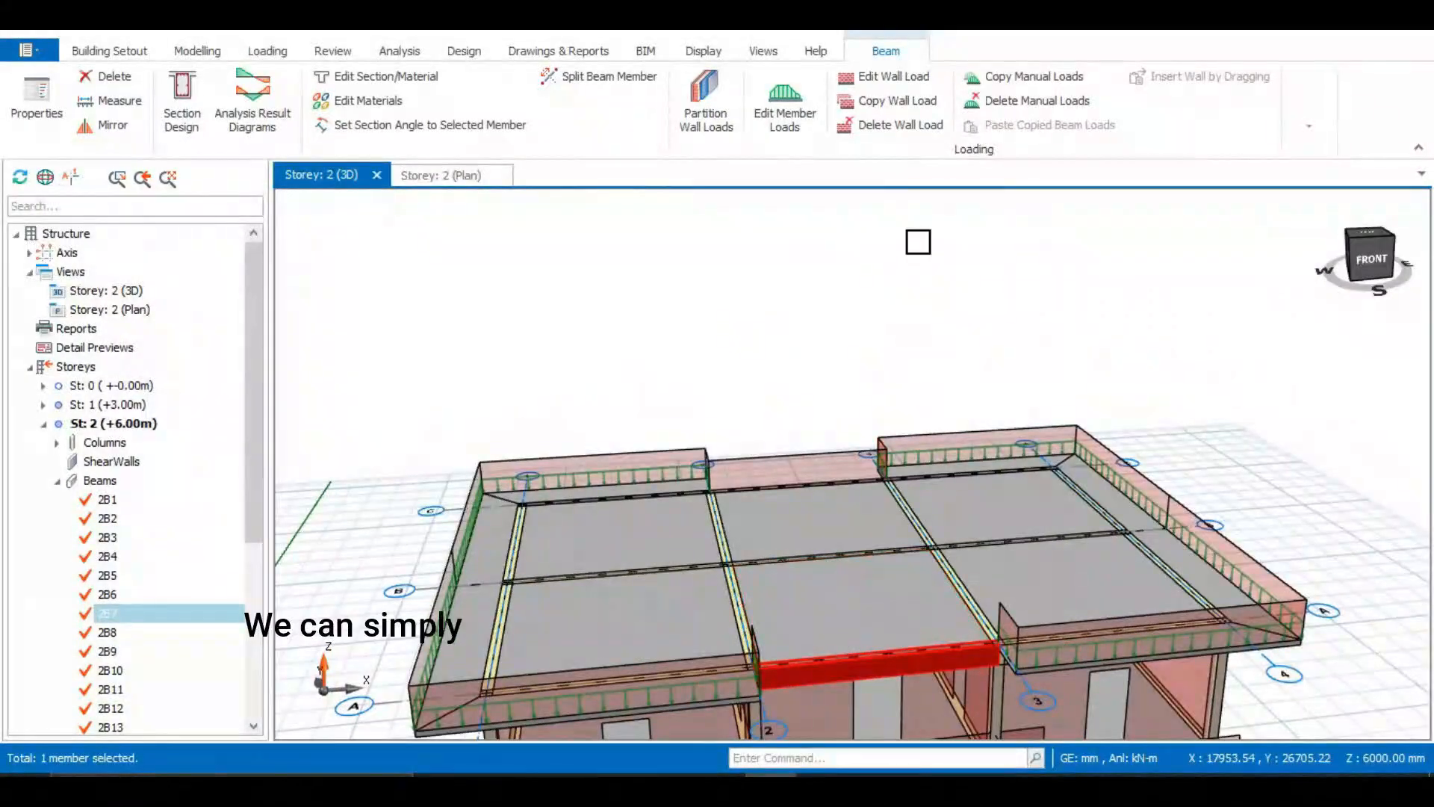
pyautogui.click(798, 478)
pyautogui.rightClick(790, 465)
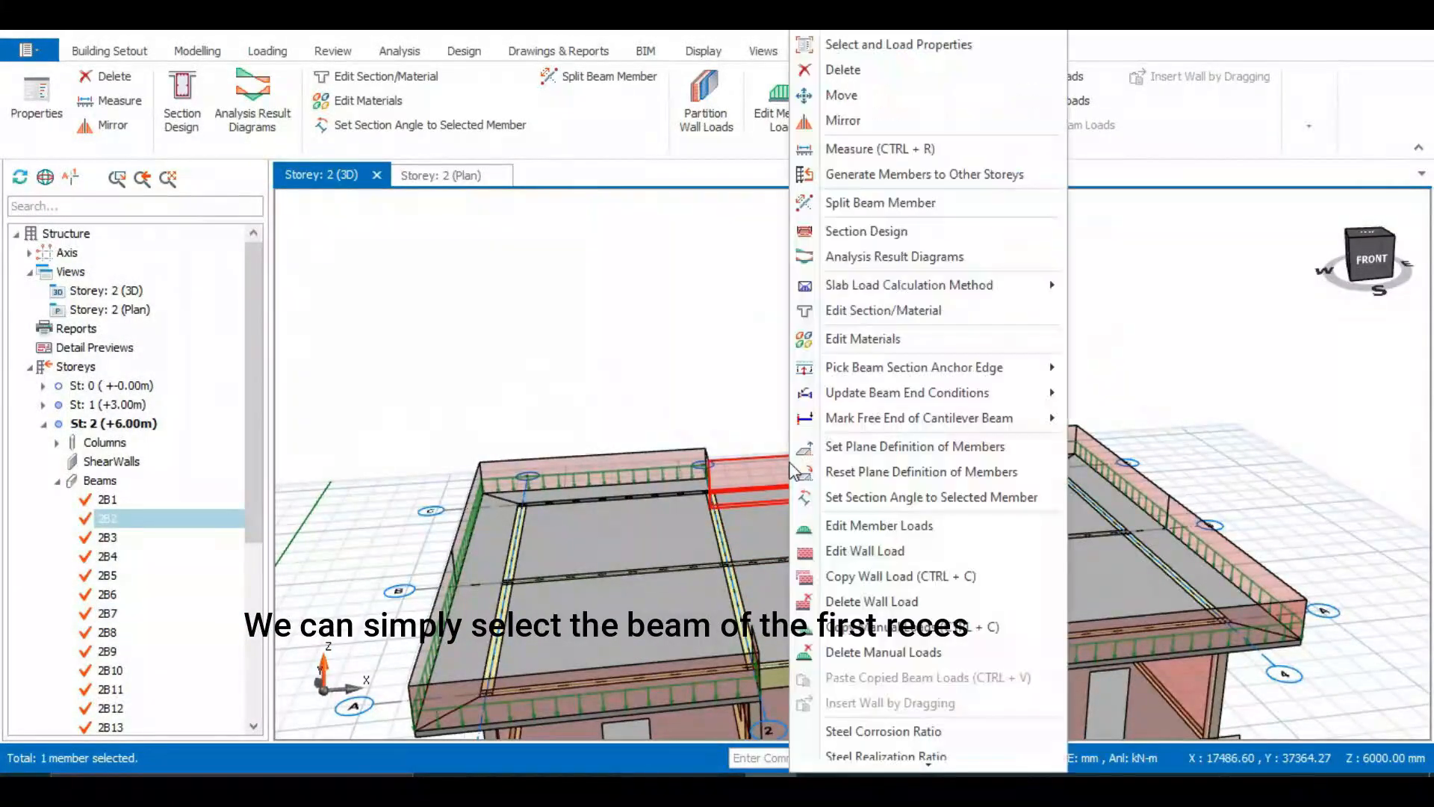
pyautogui.press('Escape')
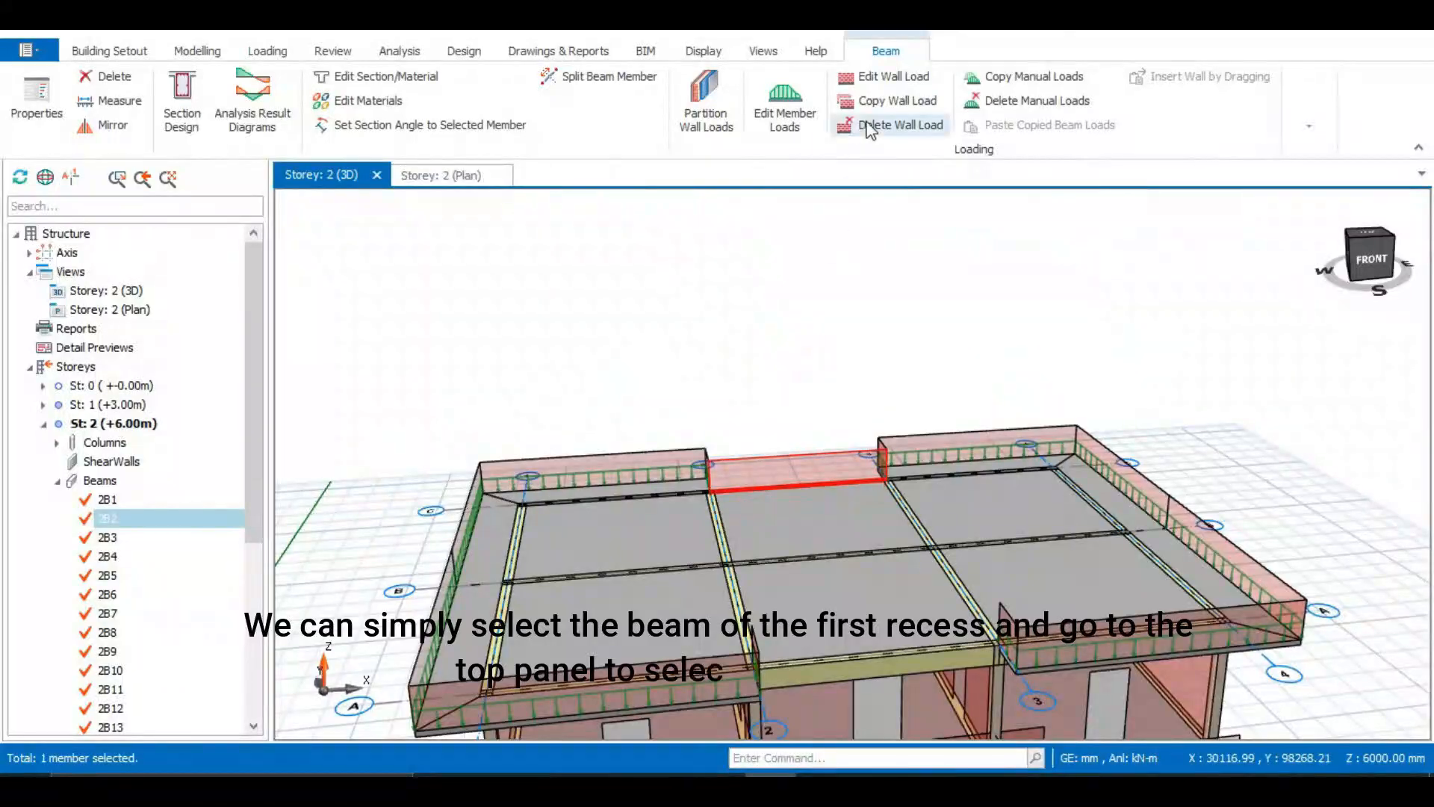
pyautogui.click(897, 100)
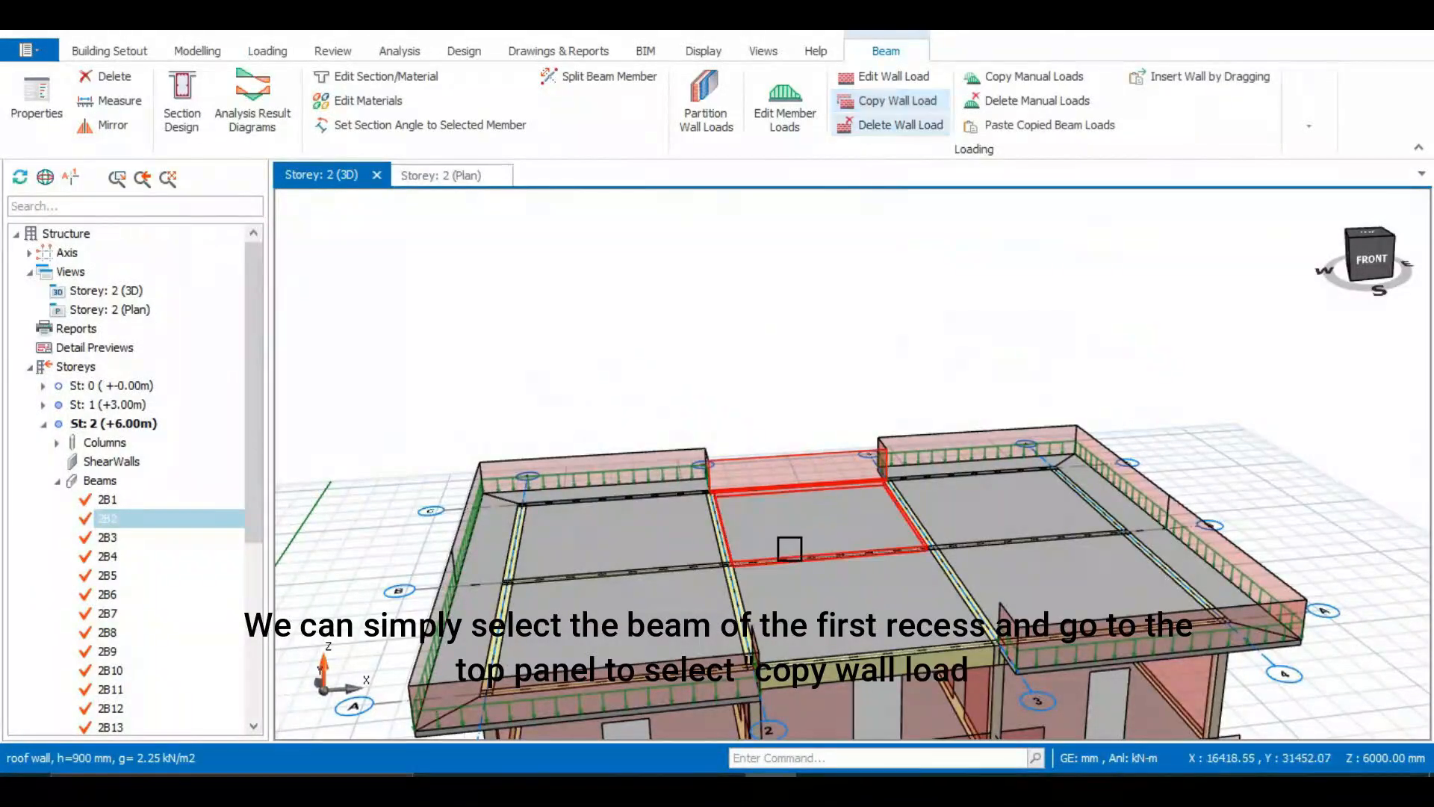
pyautogui.click(850, 679)
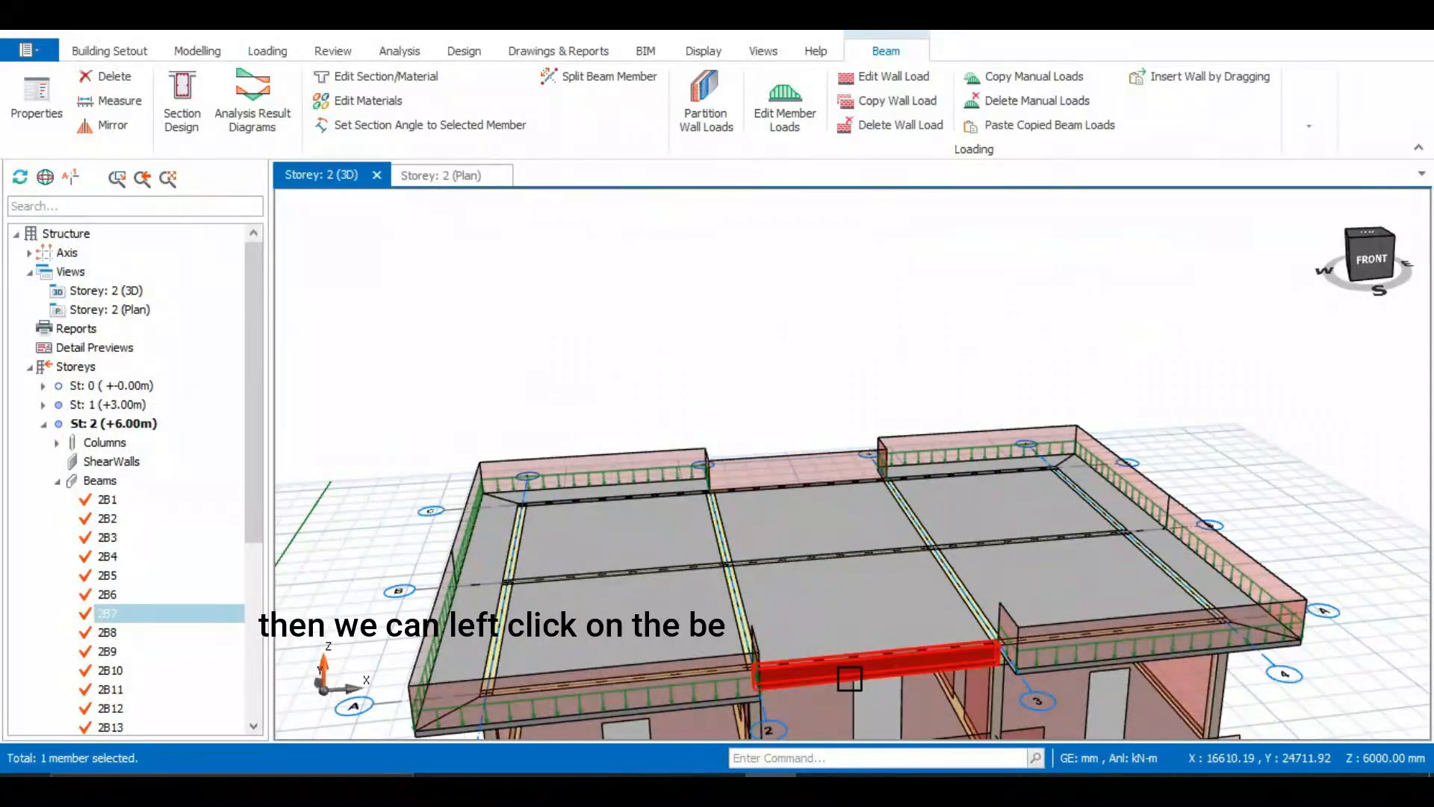
pyautogui.rightClick(845, 677)
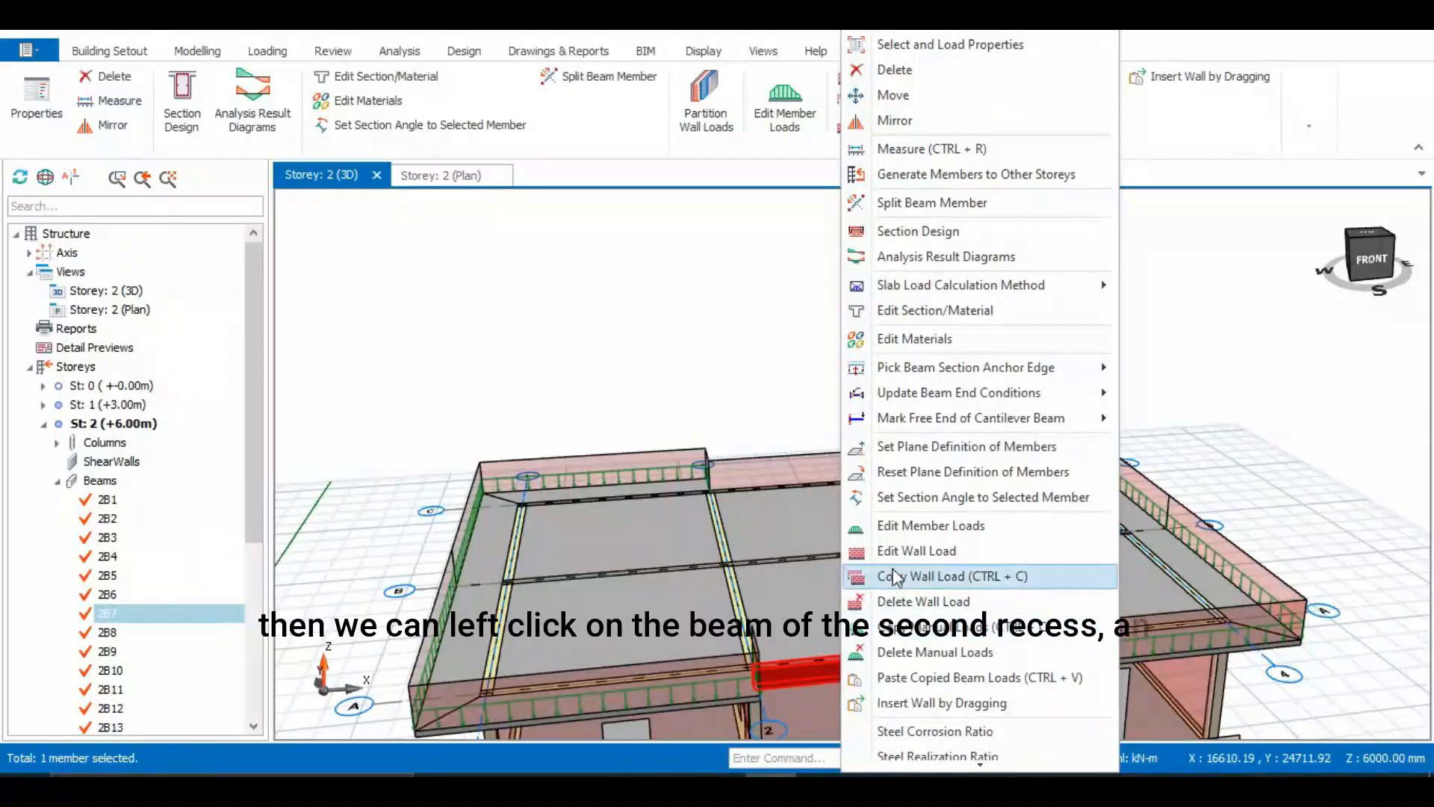
pyautogui.click(930, 679)
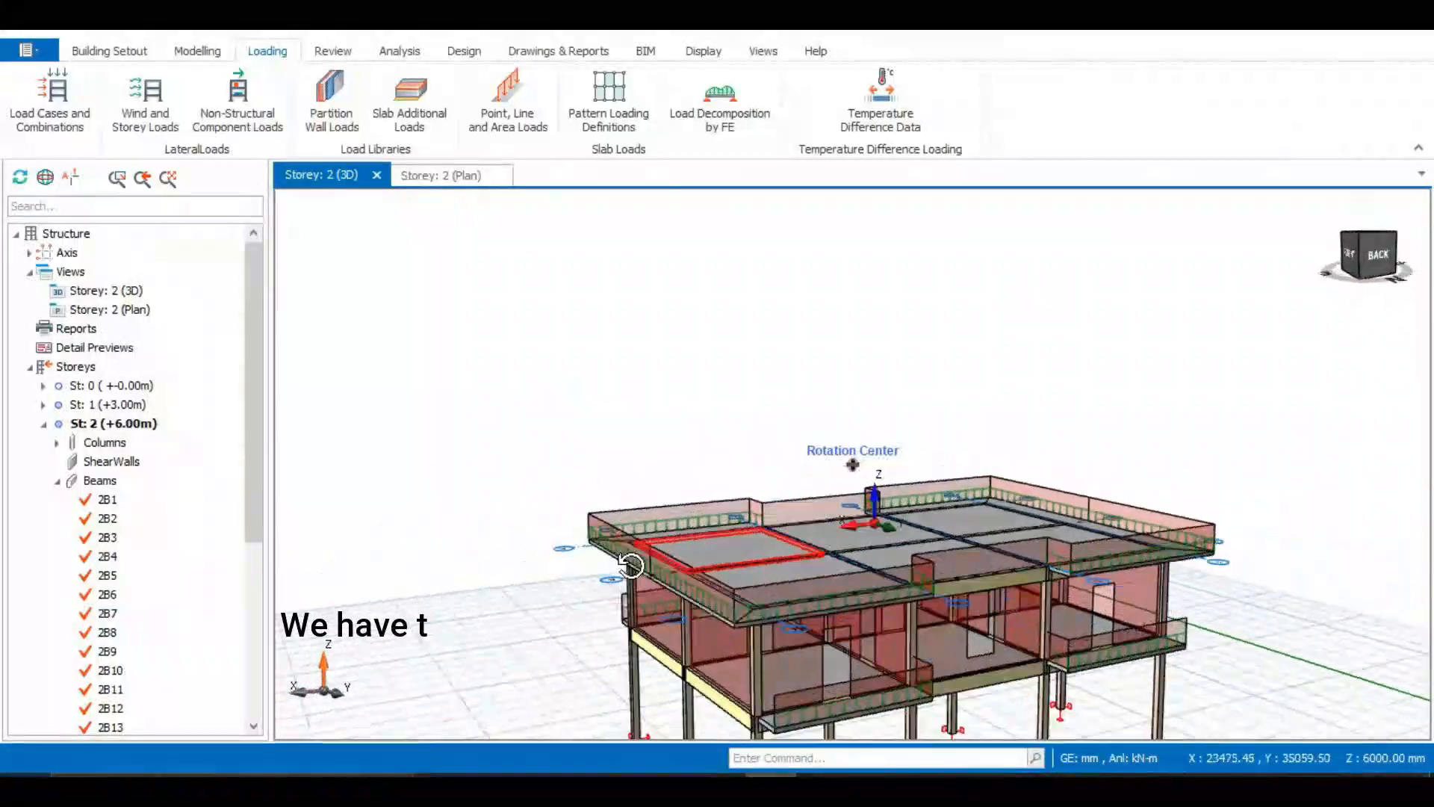
# Examine the roof wall loads on the slab edges and roof beams around the whole model in 3D
pyautogui.moveTo(959, 596); pyautogui.dragTo(759, 605, button='middle')
pyautogui.moveTo(1019, 645); pyautogui.dragTo(687, 619, button='middle')
pyautogui.moveTo(1032, 573); pyautogui.dragTo(866, 516, button='middle')
pyautogui.scroll(-3, 866, 516)
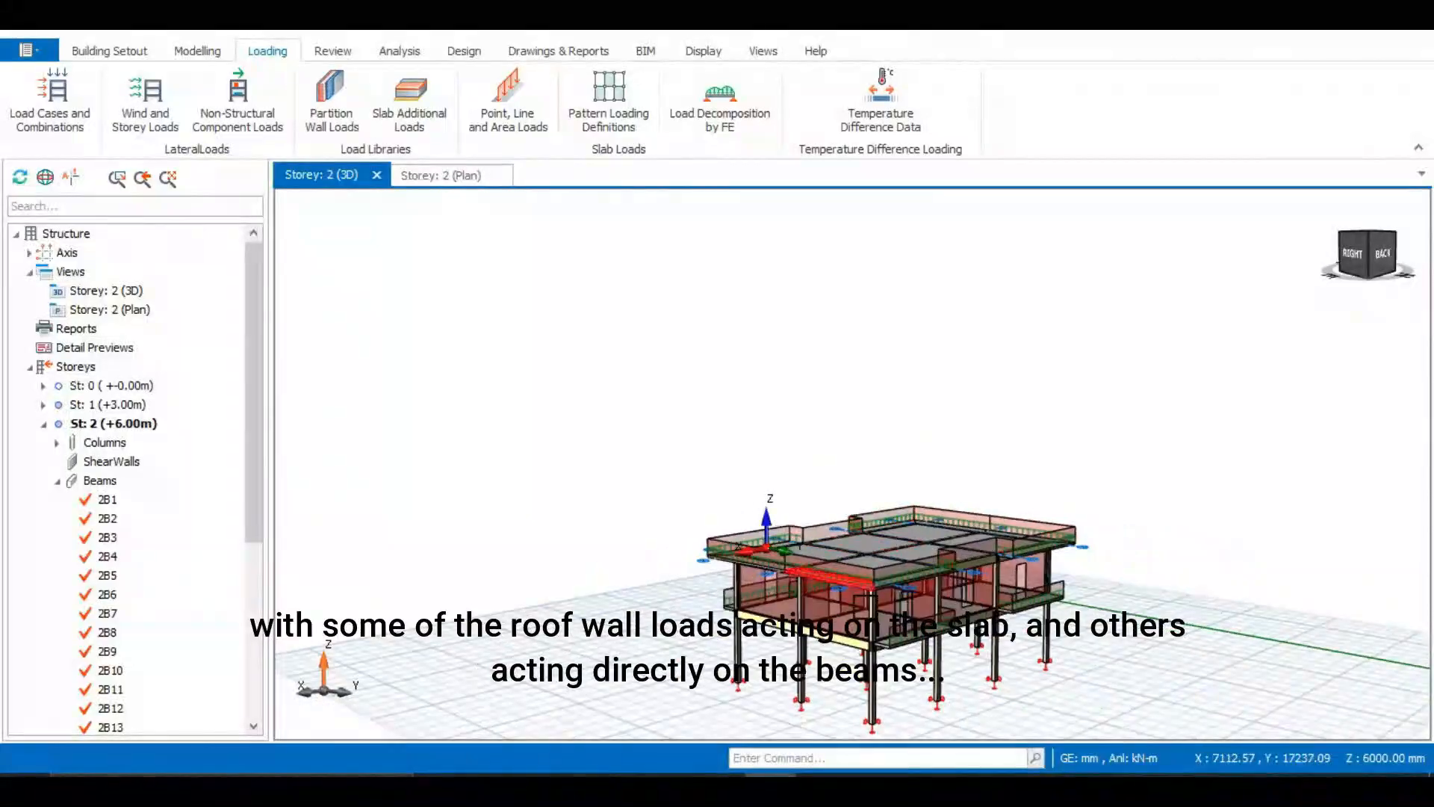
pyautogui.moveTo(799, 600); pyautogui.dragTo(759, 605, button='middle')
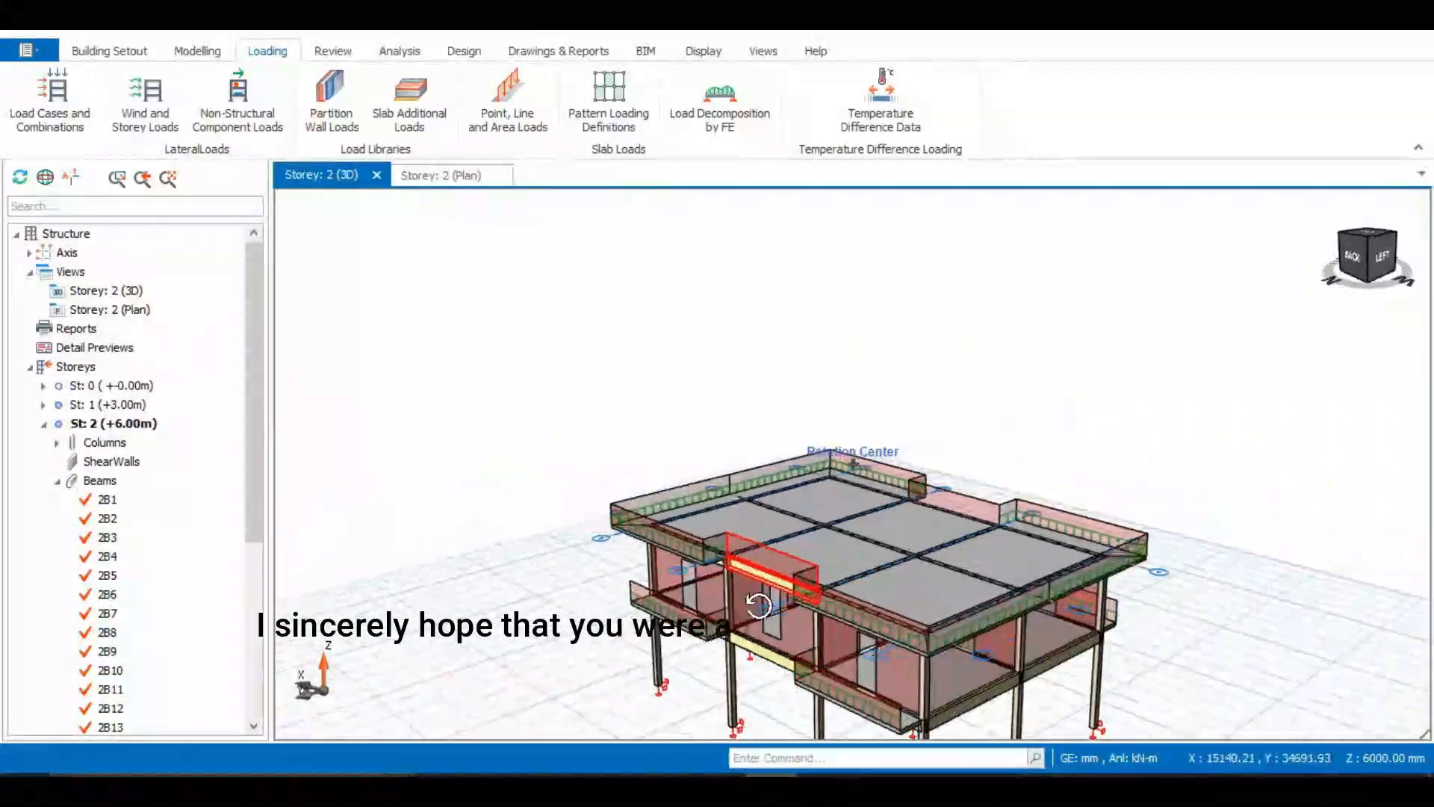
pyautogui.moveTo(1046, 647)
pyautogui.mouseDown(button='middle')
pyautogui.moveTo(681, 613)
pyautogui.moveTo(891, 556)
pyautogui.mouseUp(button='middle')
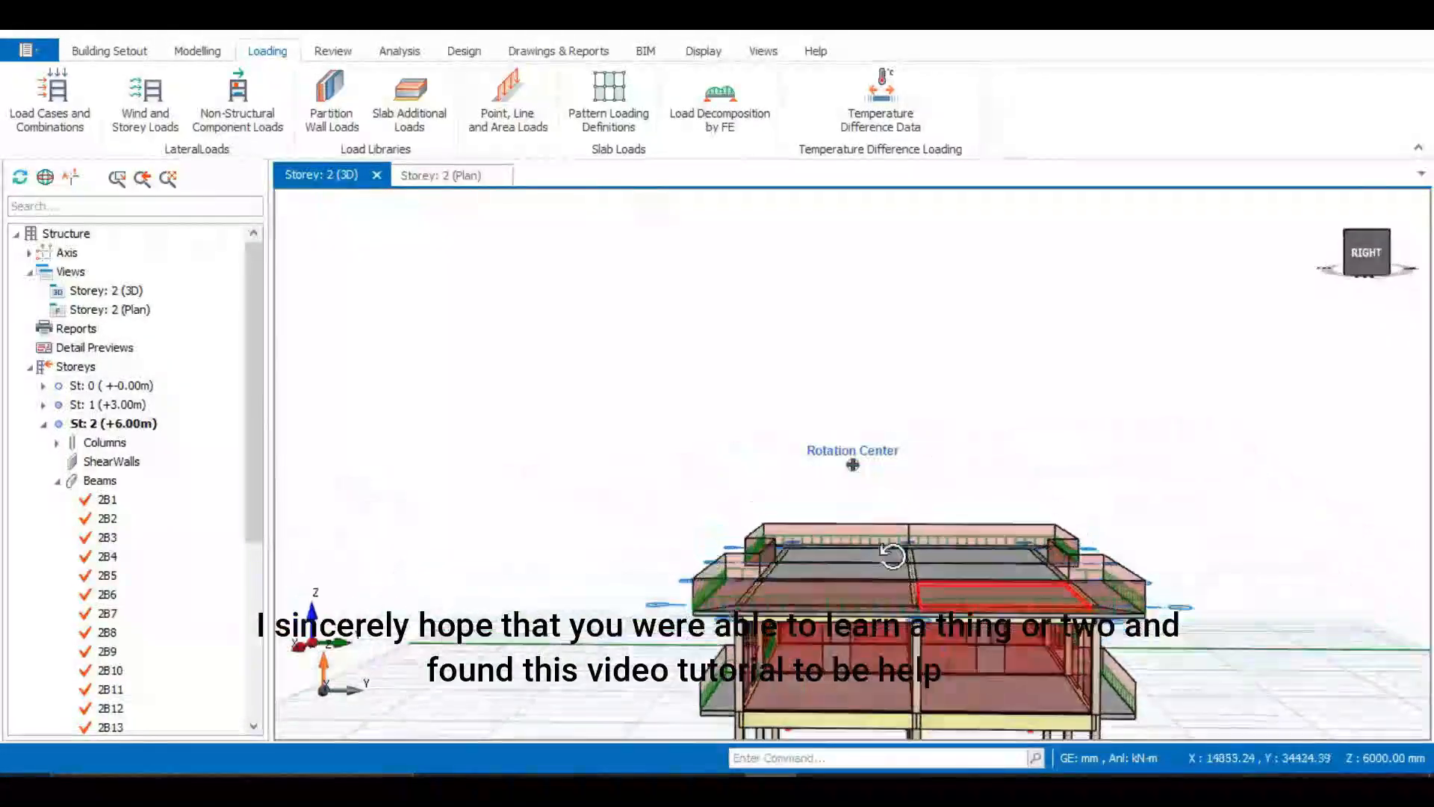
pyautogui.scroll(-3, 863, 520)
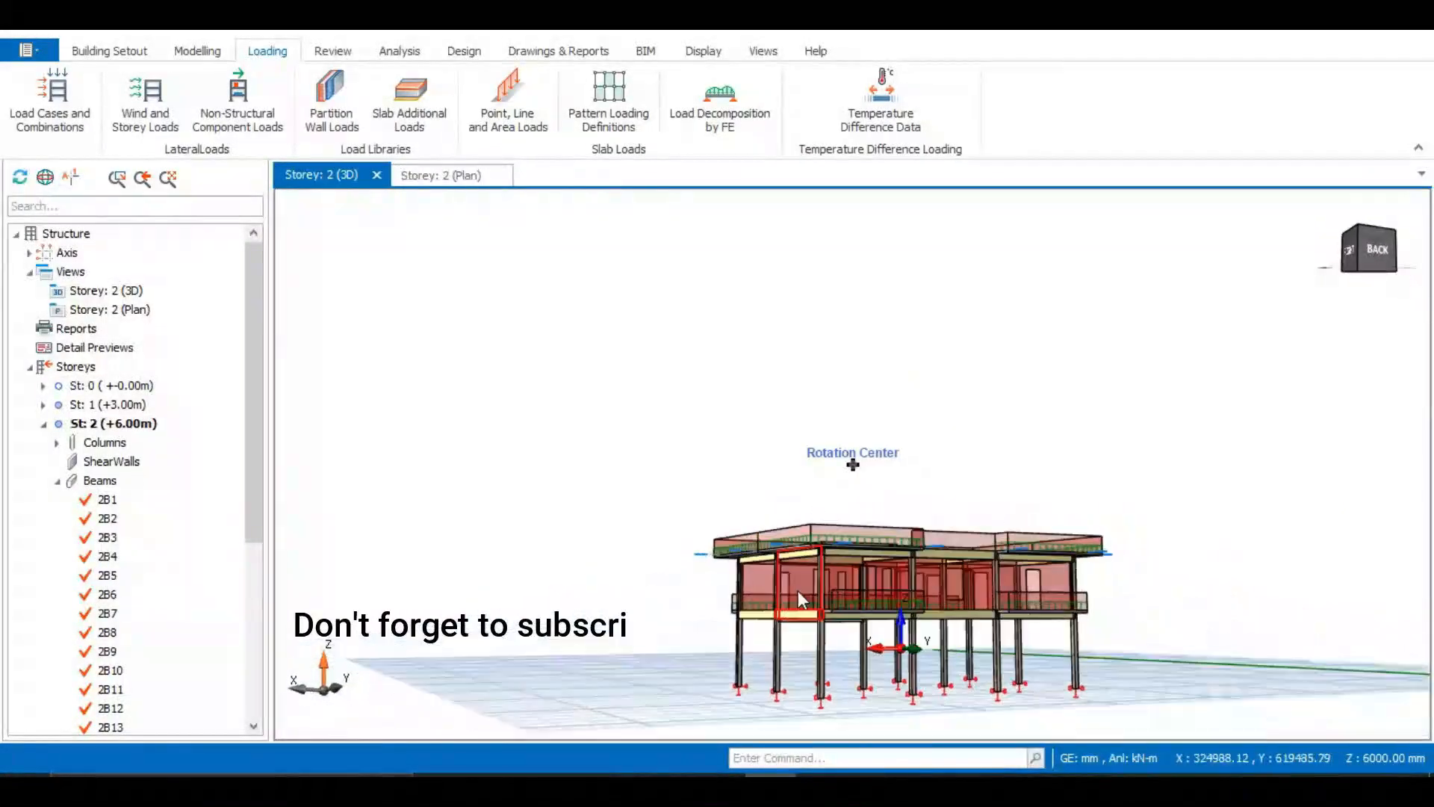
pyautogui.moveTo(798, 590); pyautogui.dragTo(1064, 609, button='middle')
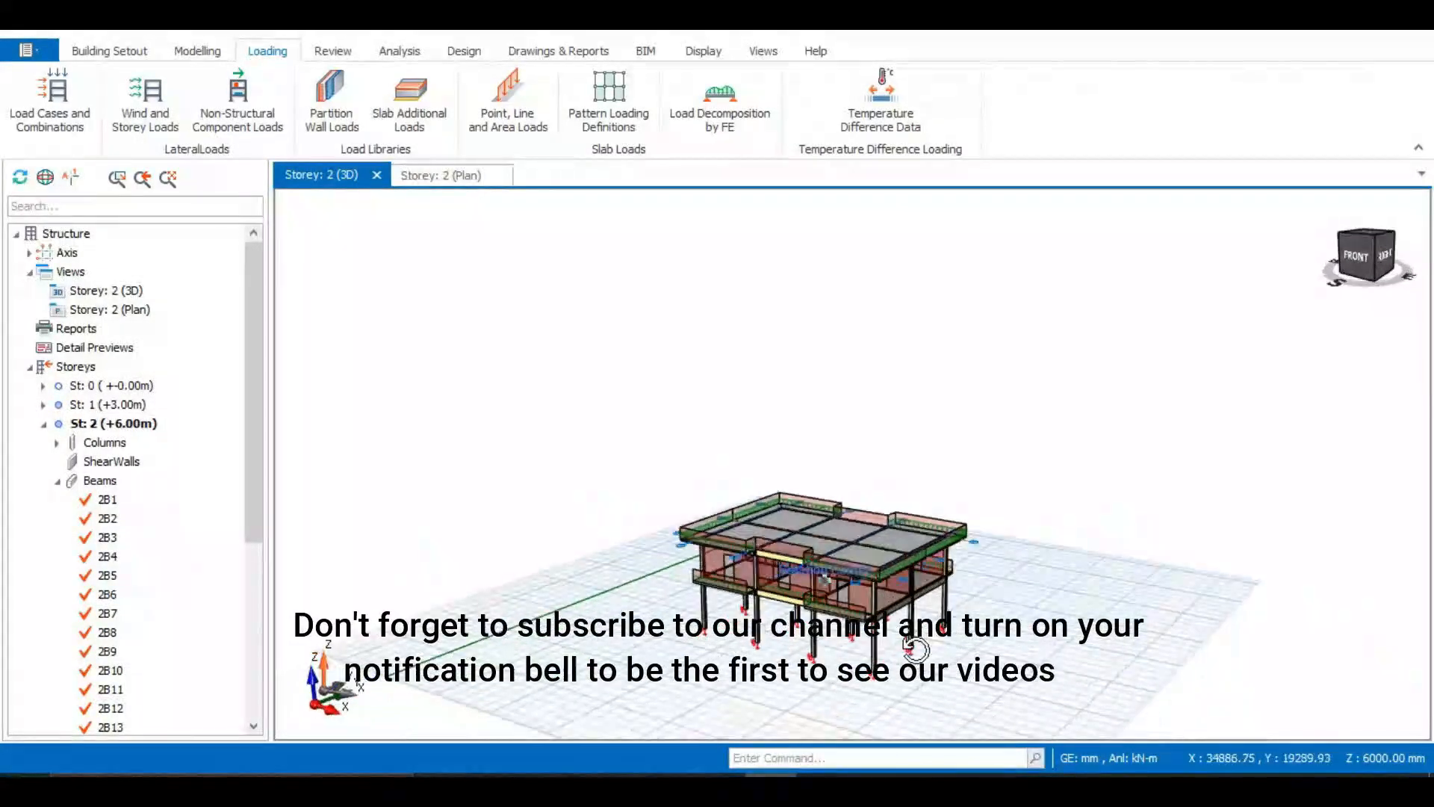
pyautogui.moveTo(893, 665); pyautogui.dragTo(768, 665, button='middle')
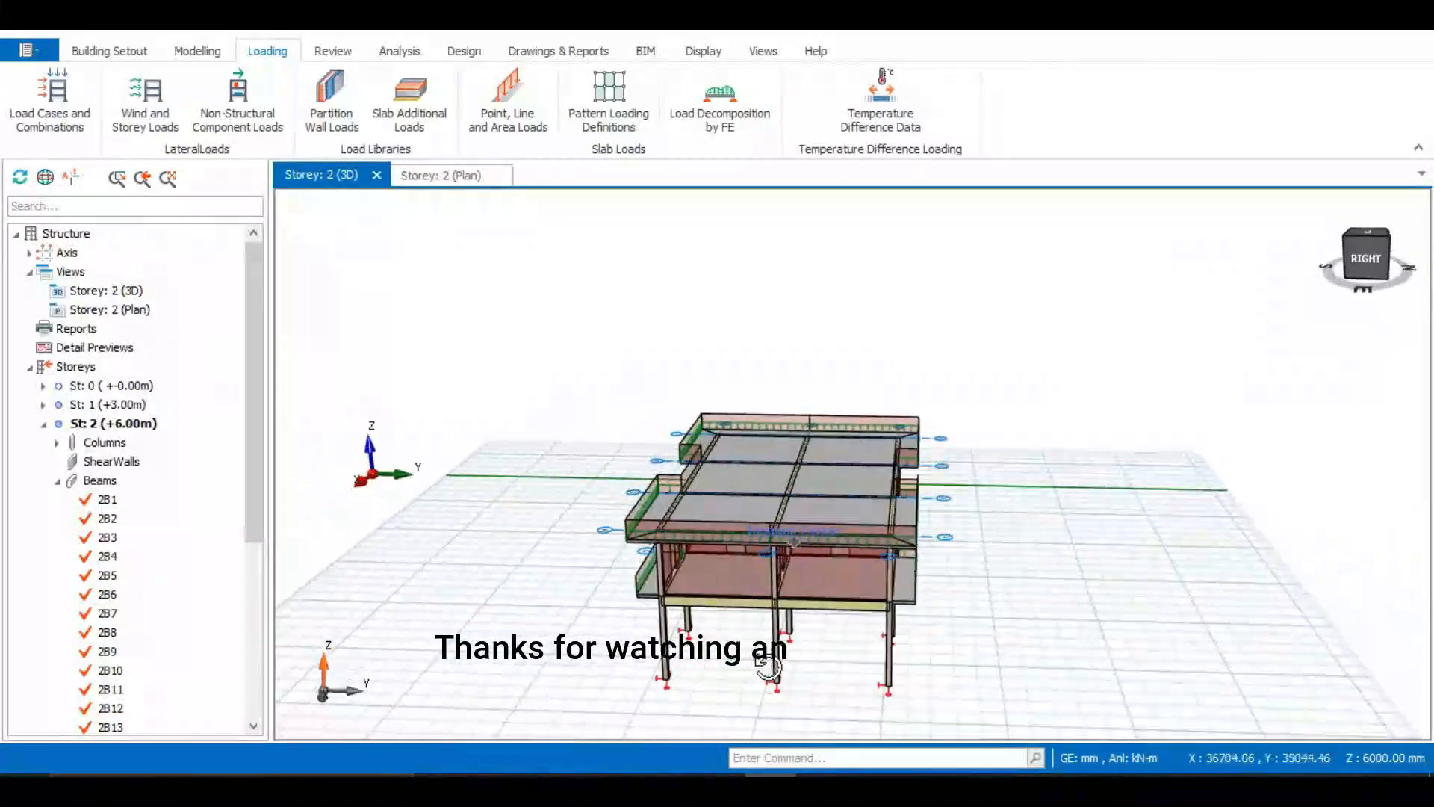